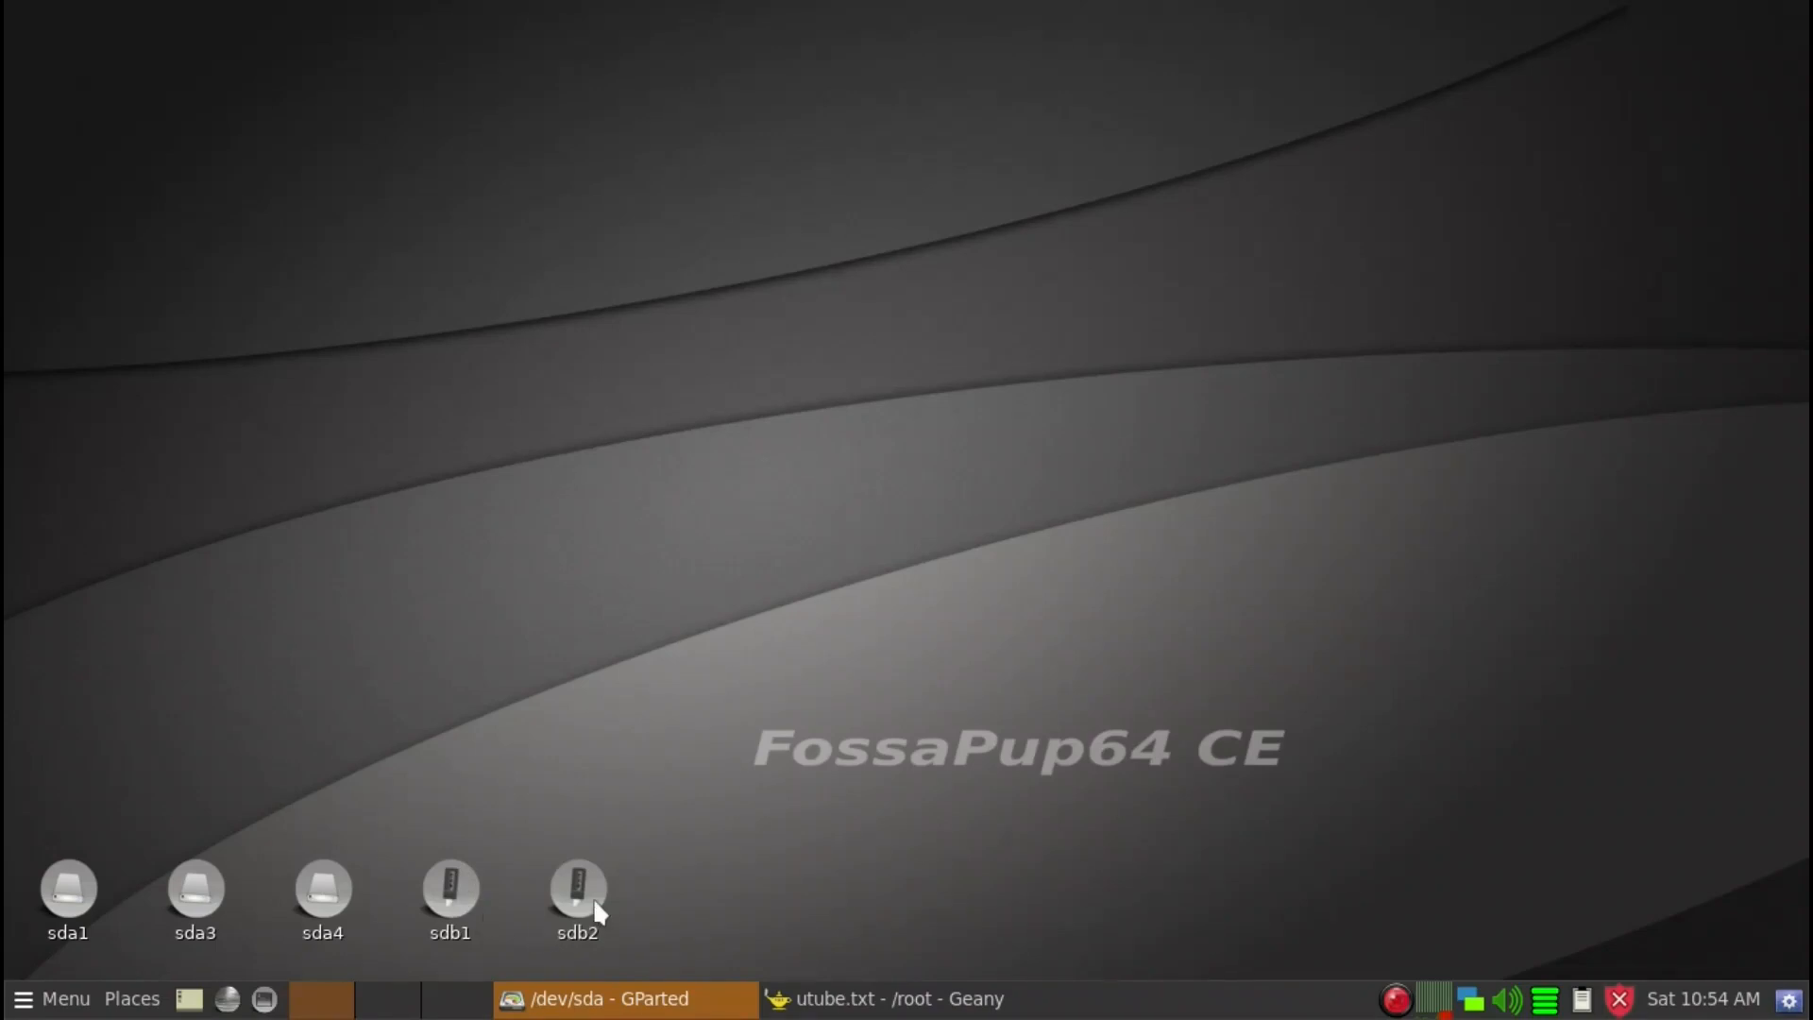
Step: Examine the desktop drive details, the /dev/sda partition layout and the bootable USB notes in utube.txt
mouse_move(594, 897)
mouse_move(332, 906)
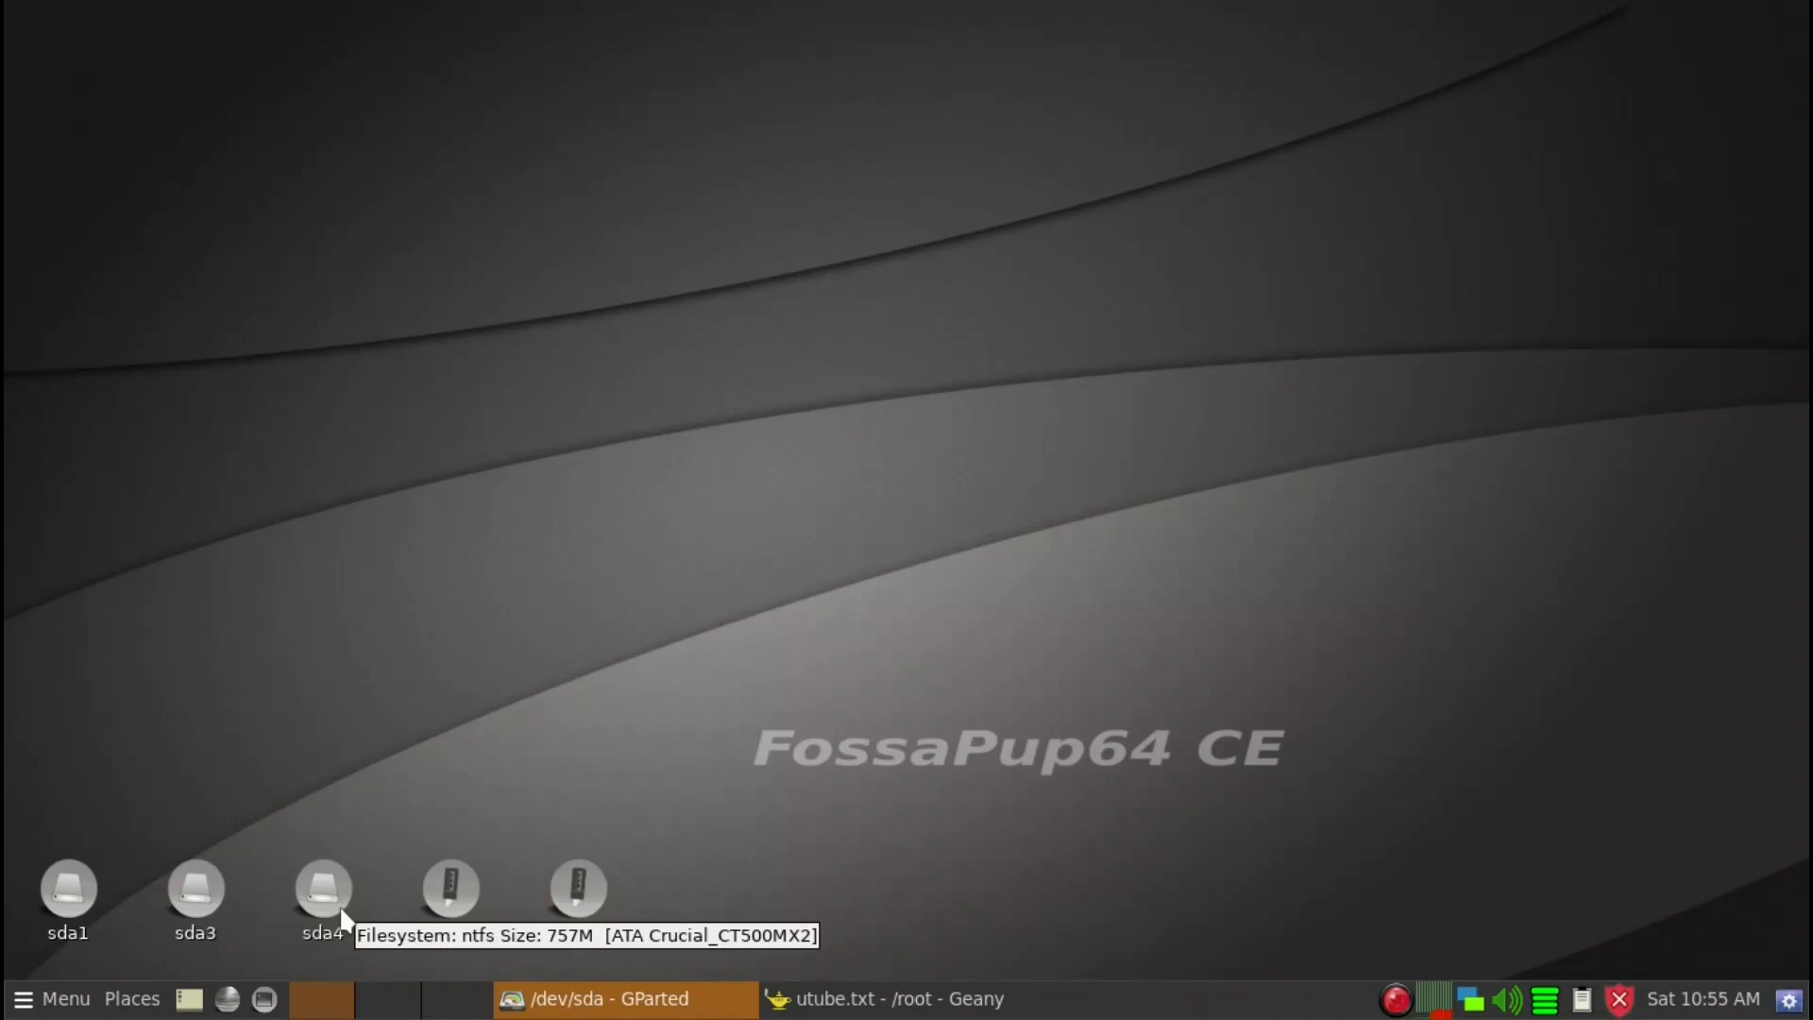
mouse_move(101, 881)
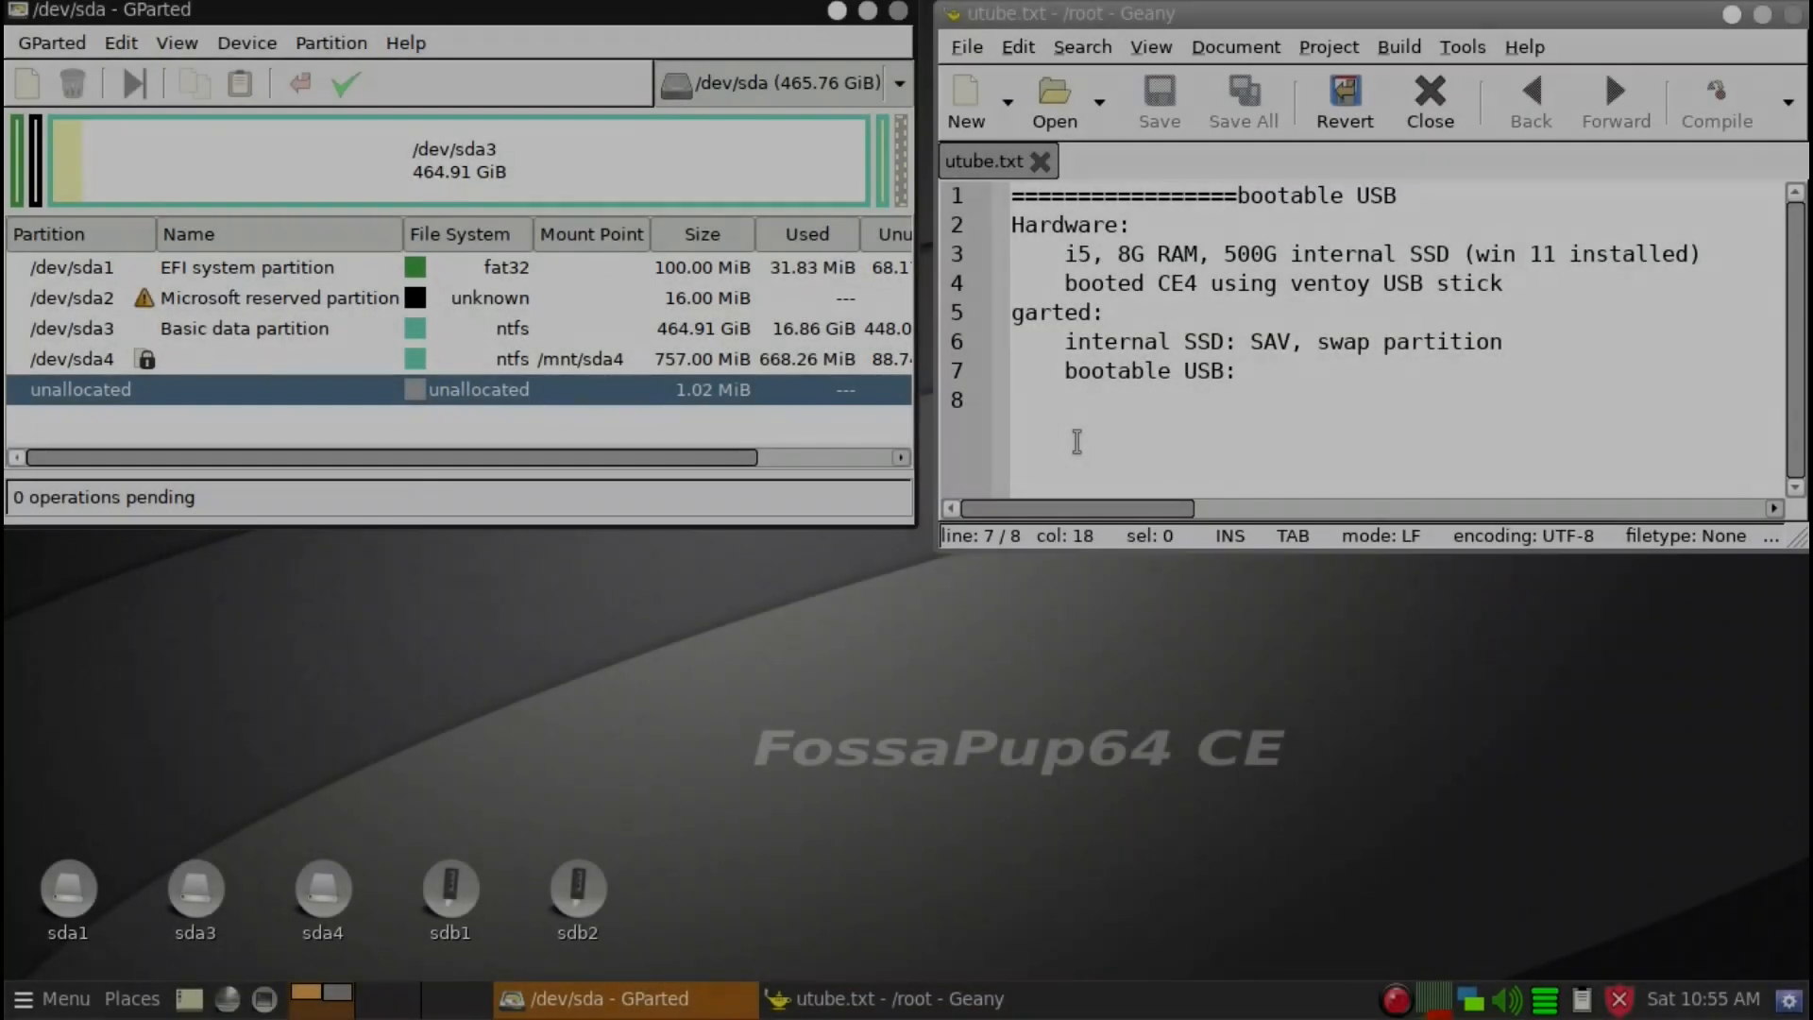
click(1076, 441)
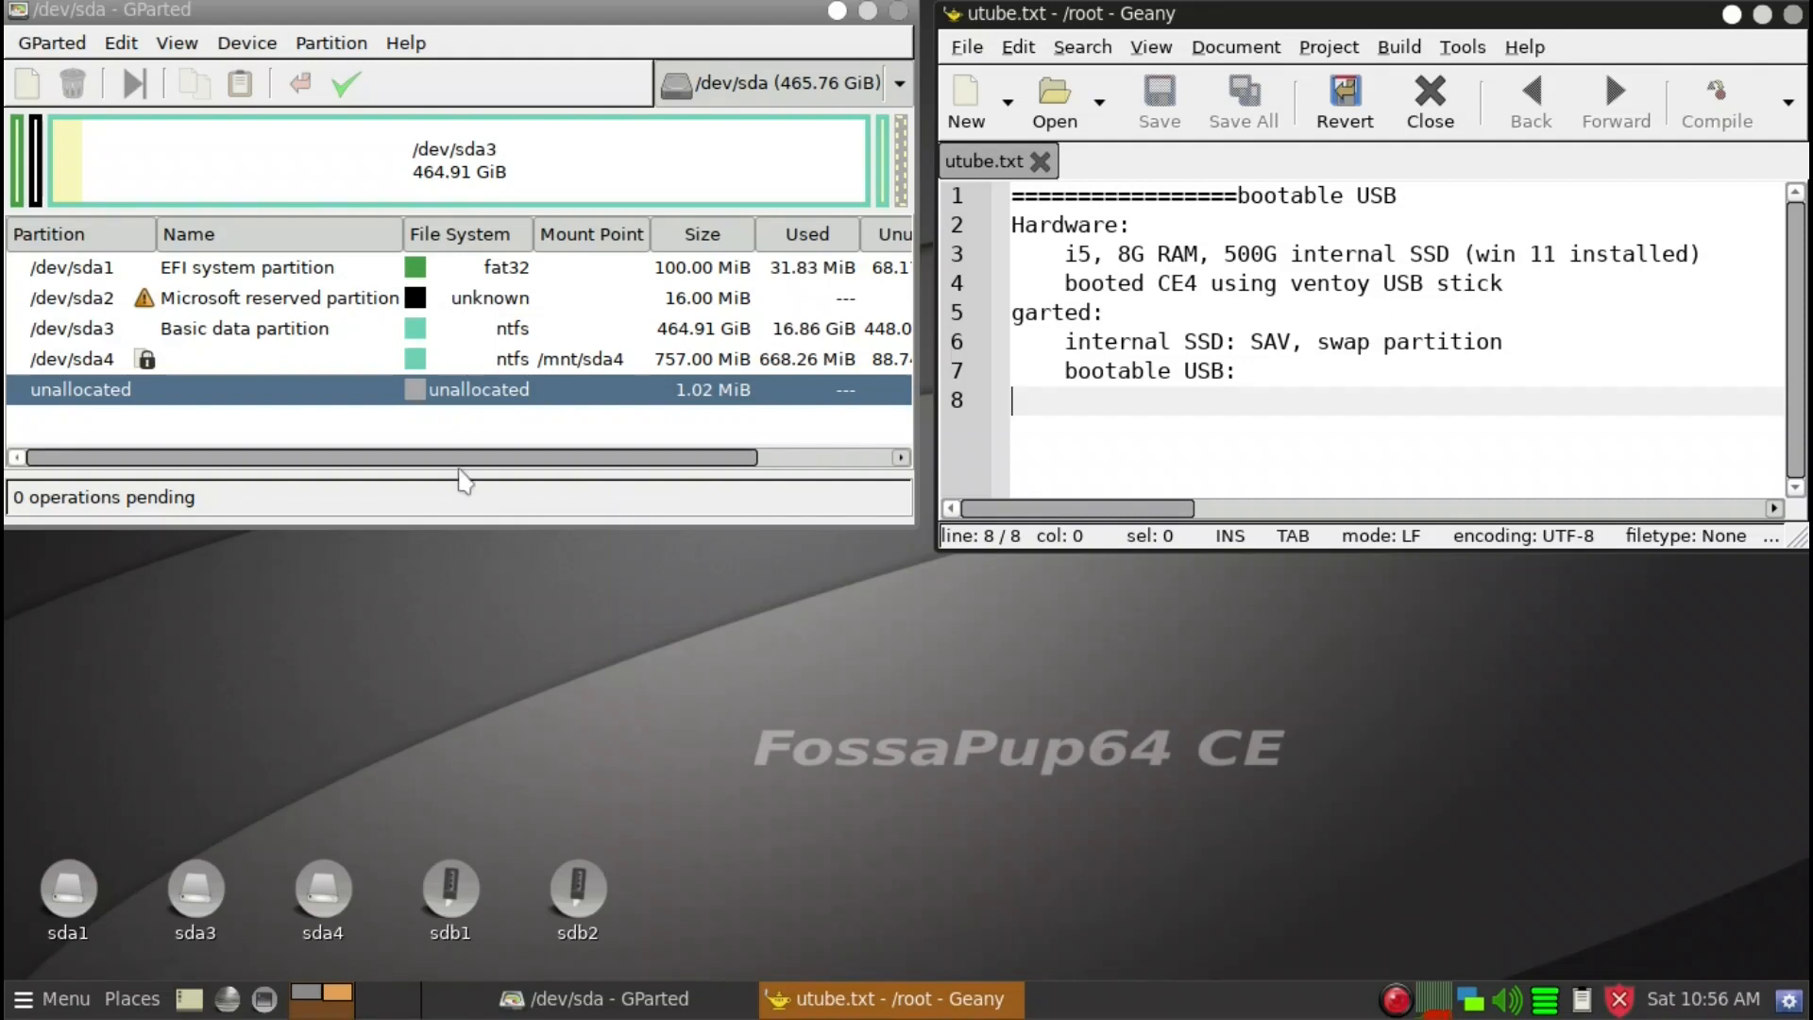
click(387, 442)
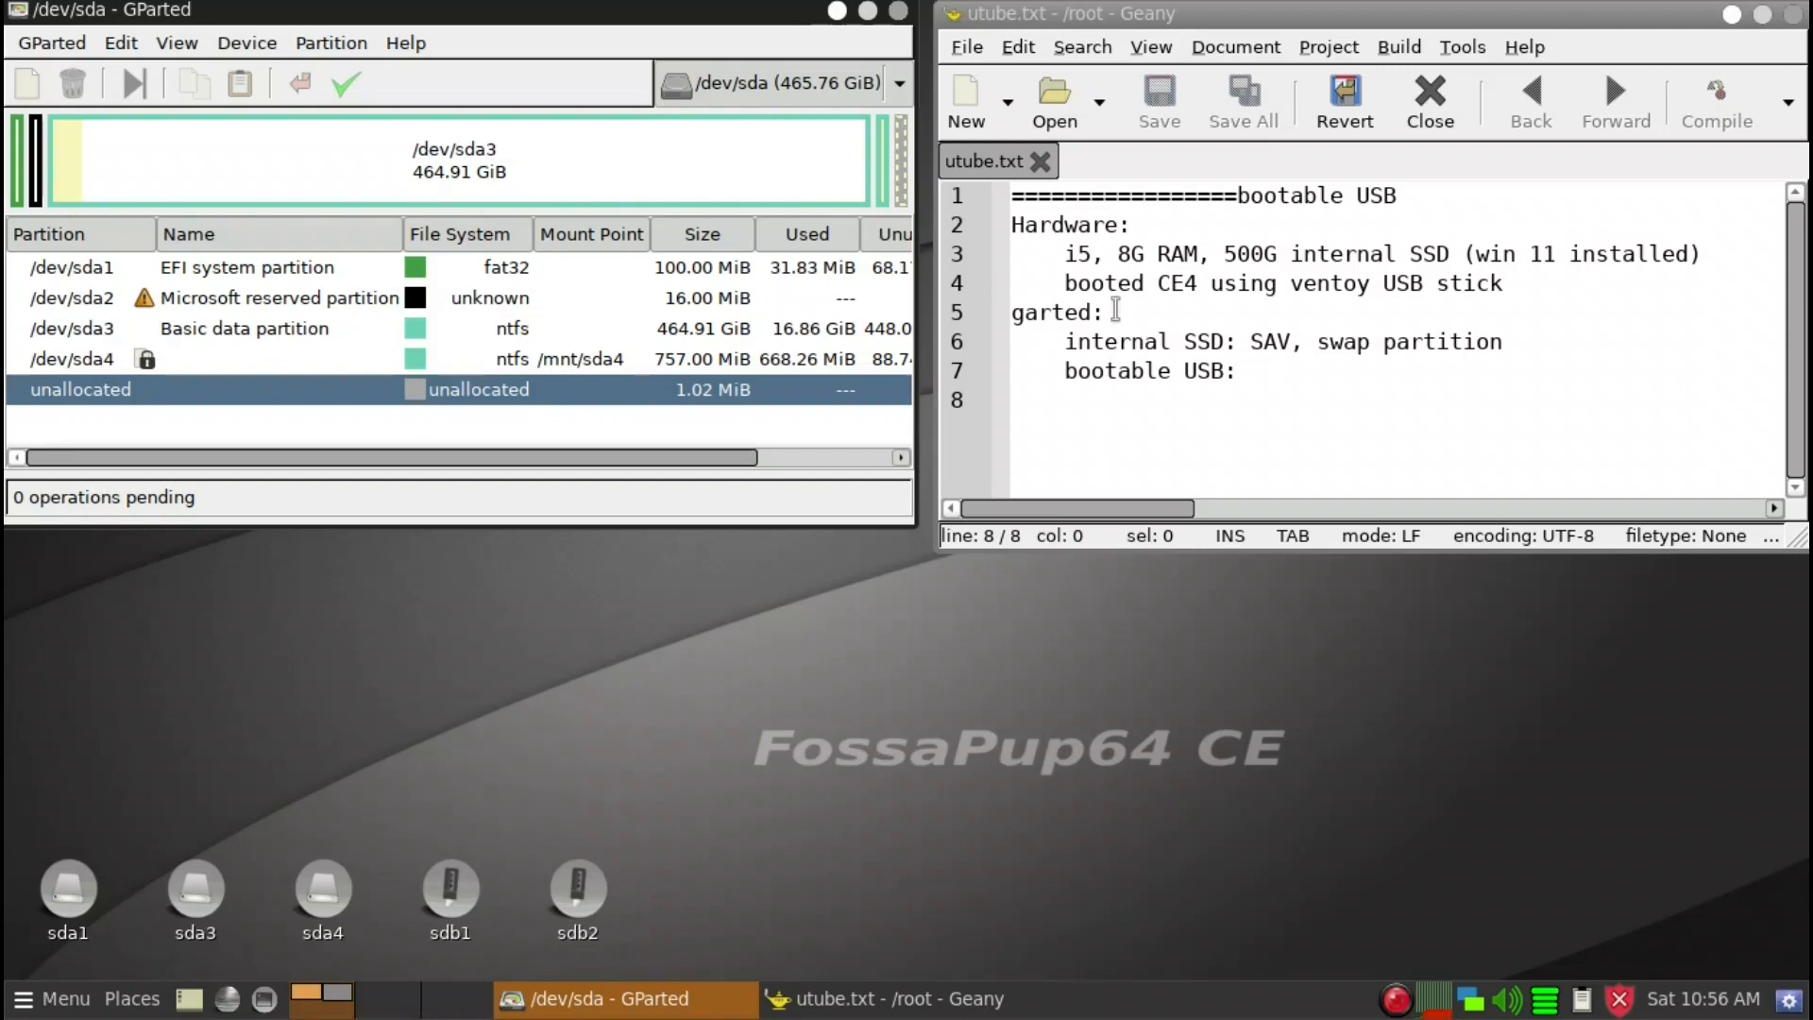
click(1248, 437)
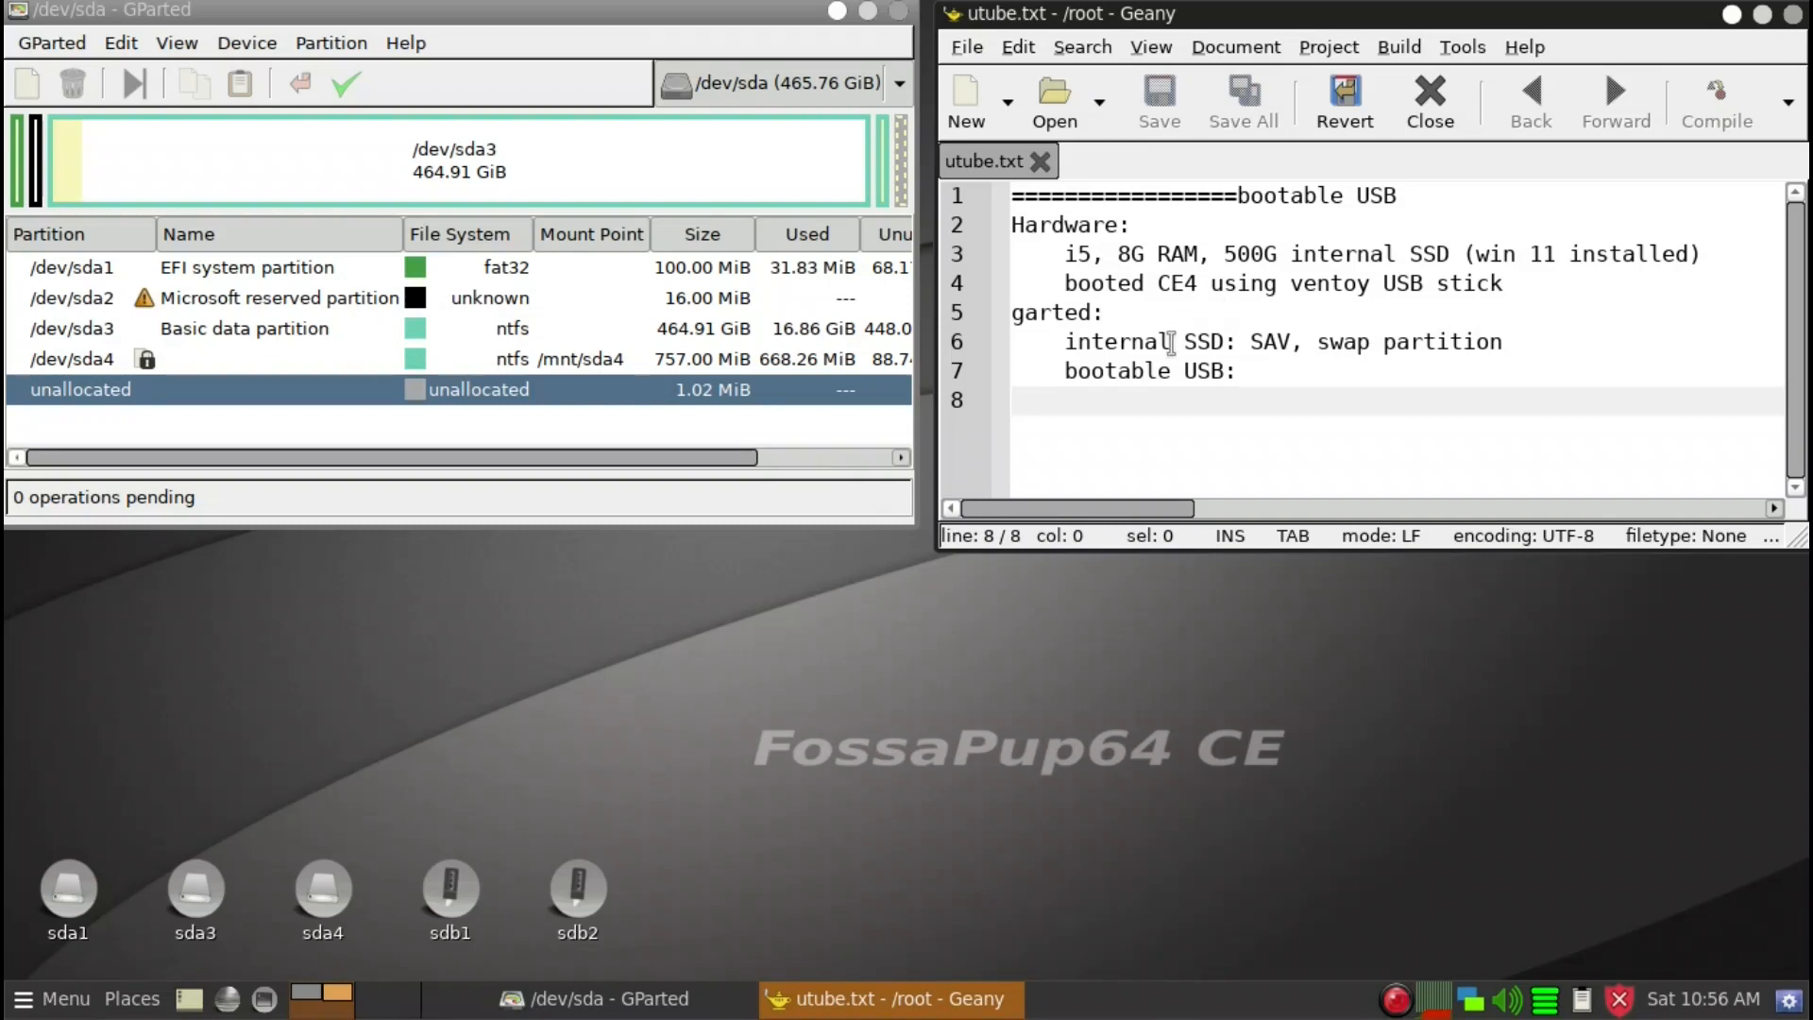
click(1131, 314)
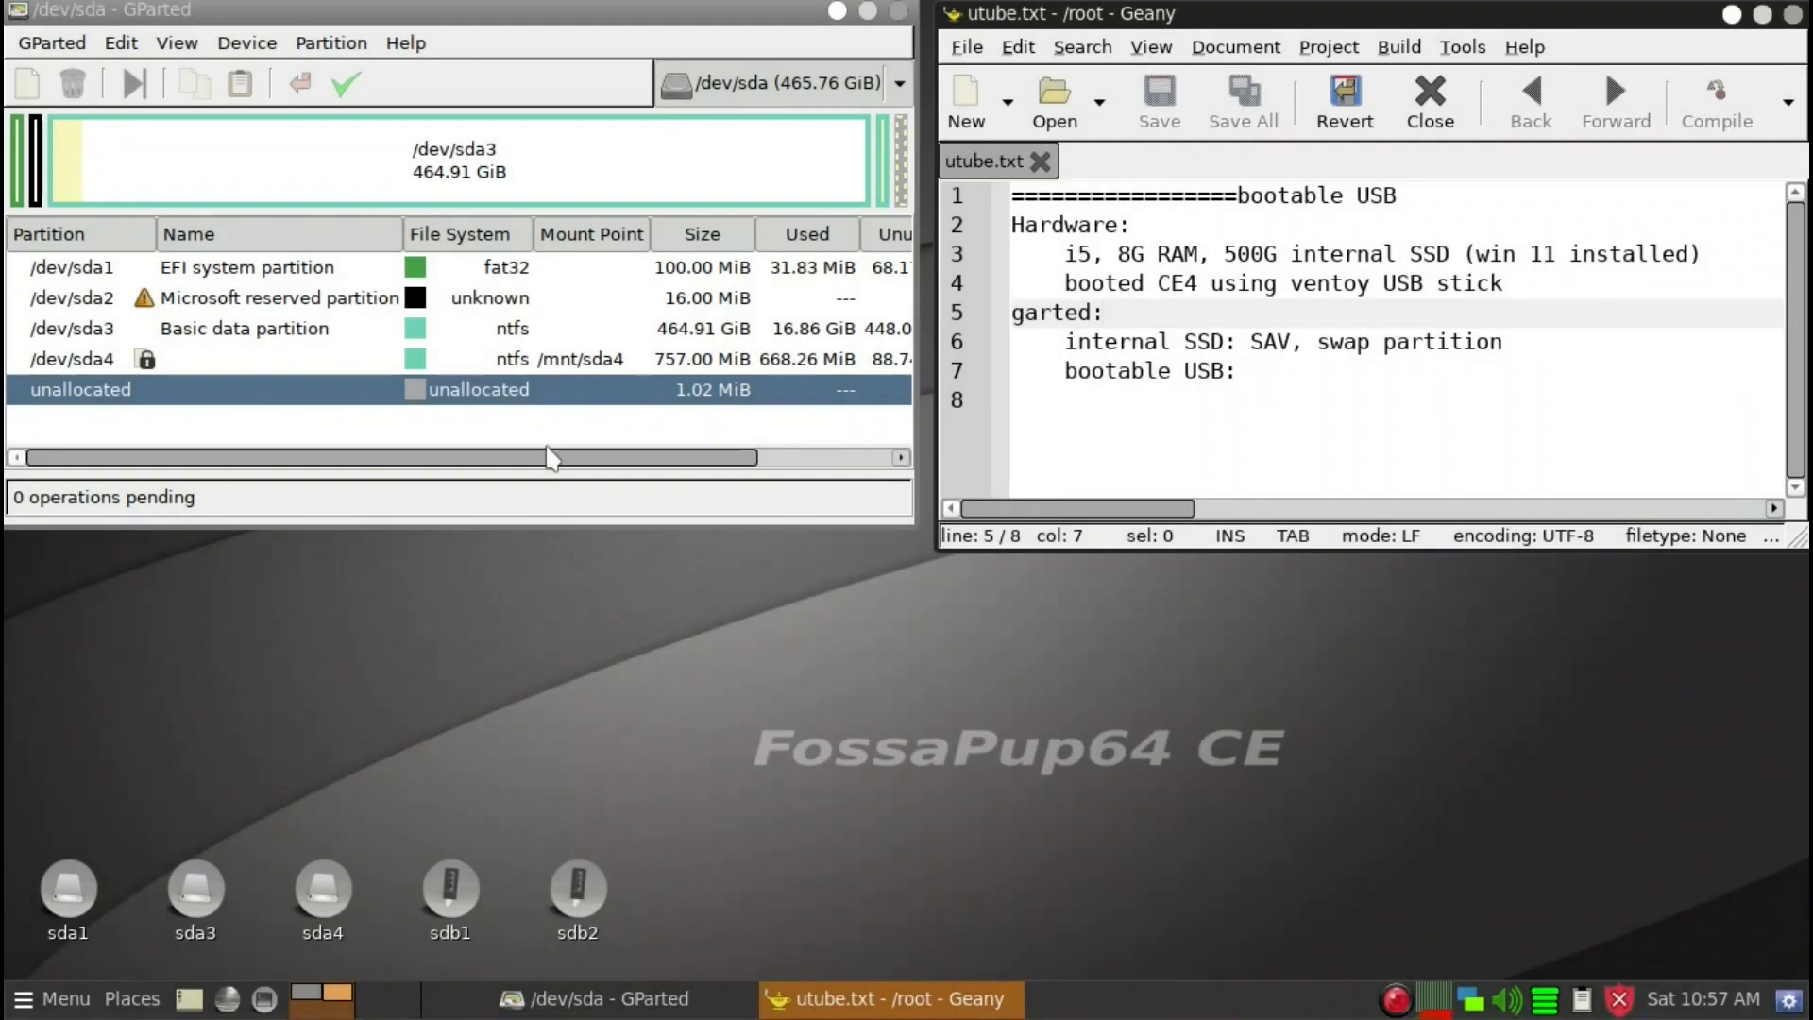
click(548, 437)
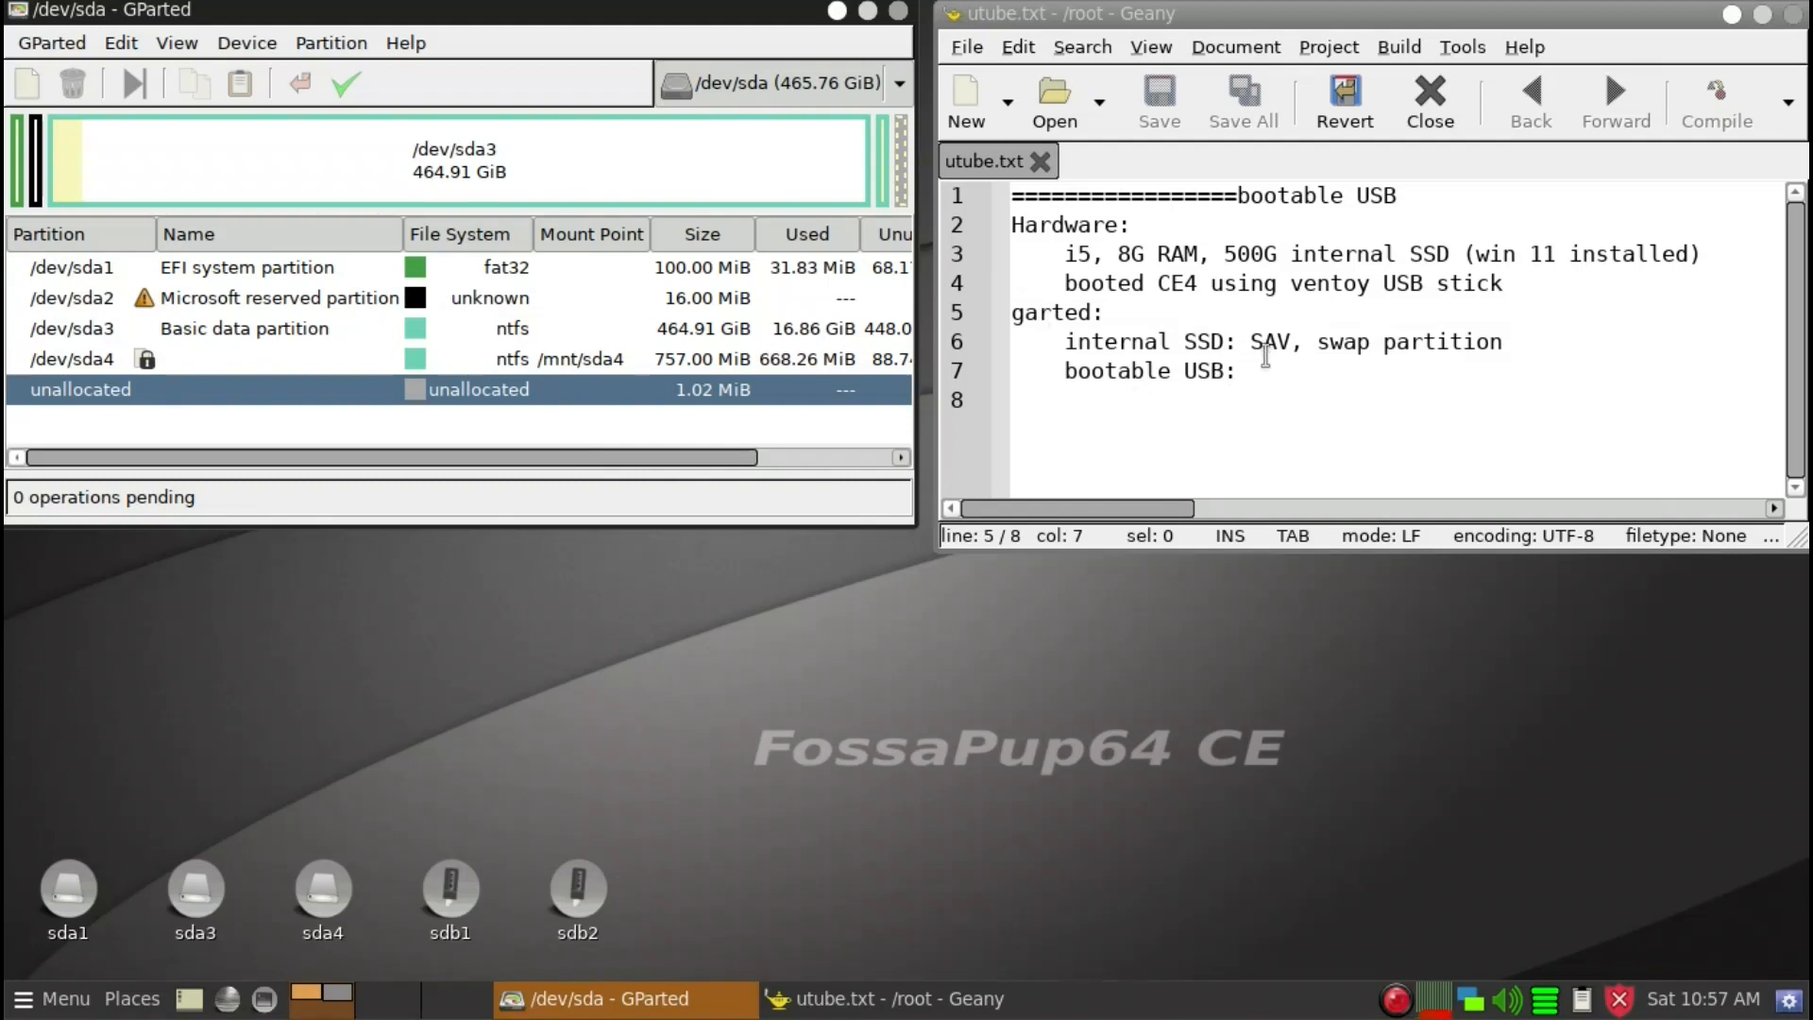
Step: Shrink the ntfs partition /dev/sda3 to 337054 MiB, leaving 139011 MiB of free space after it
click(772, 168)
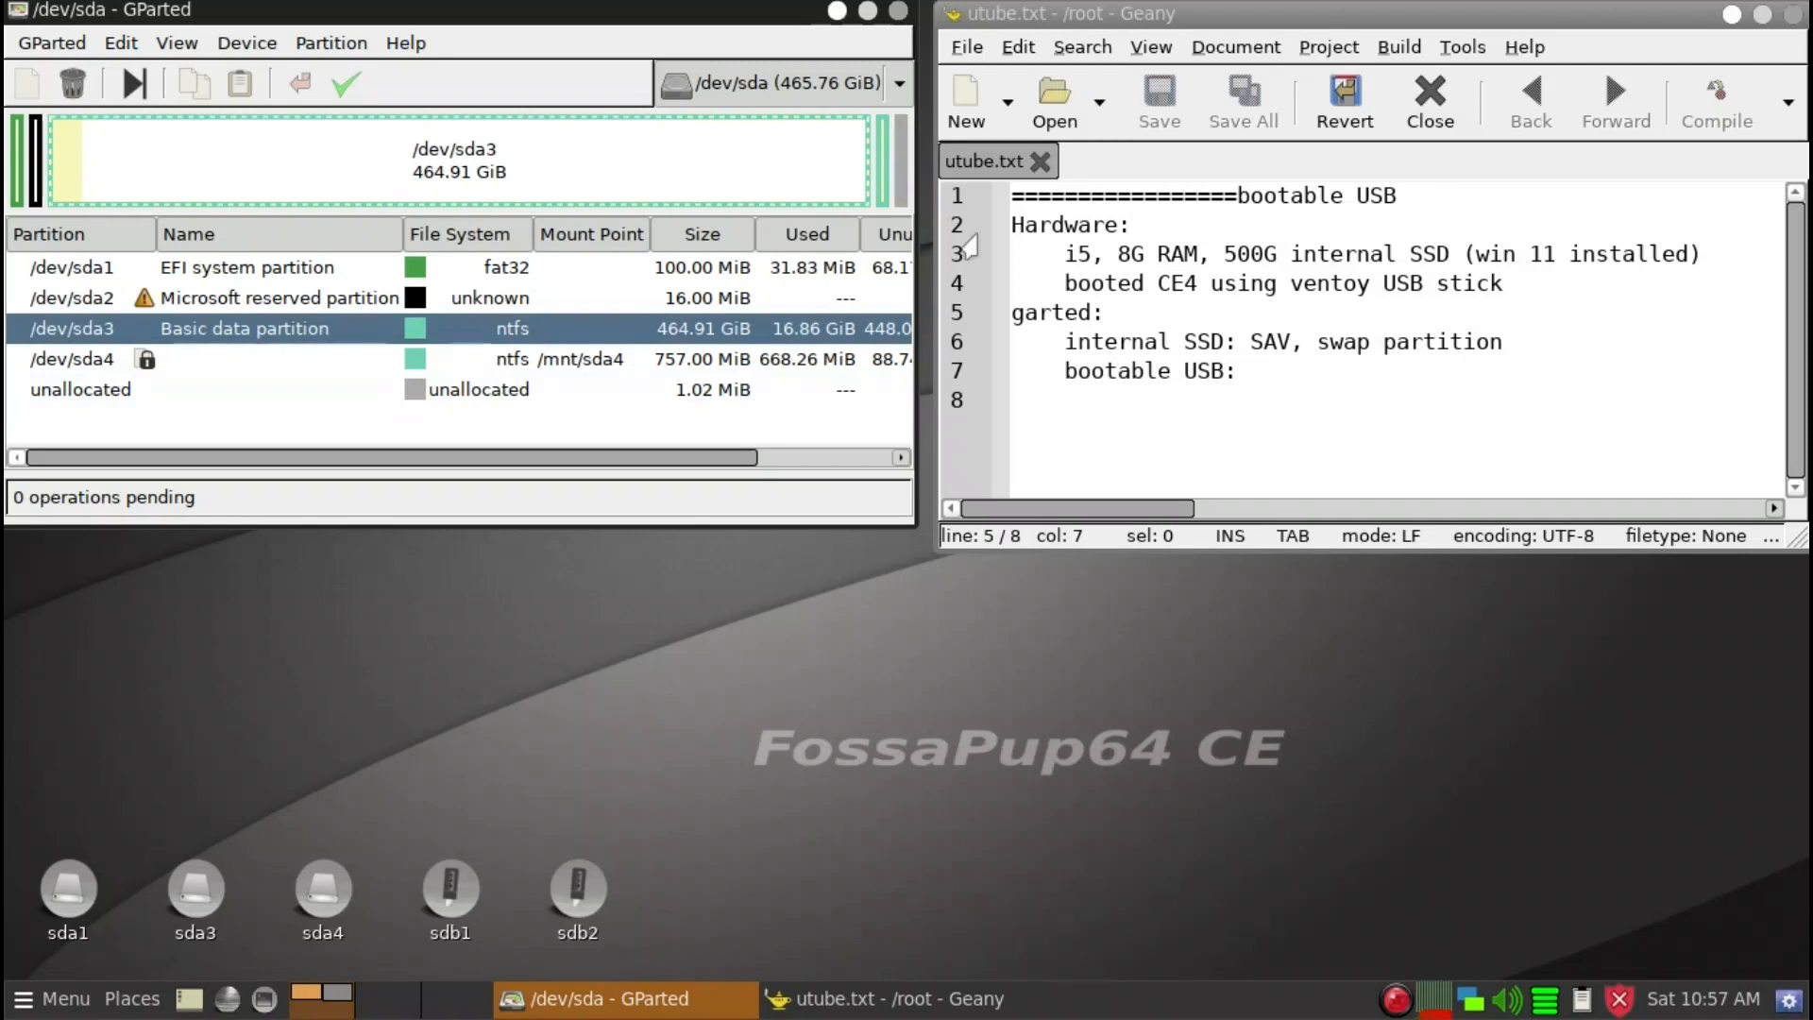
click(1161, 450)
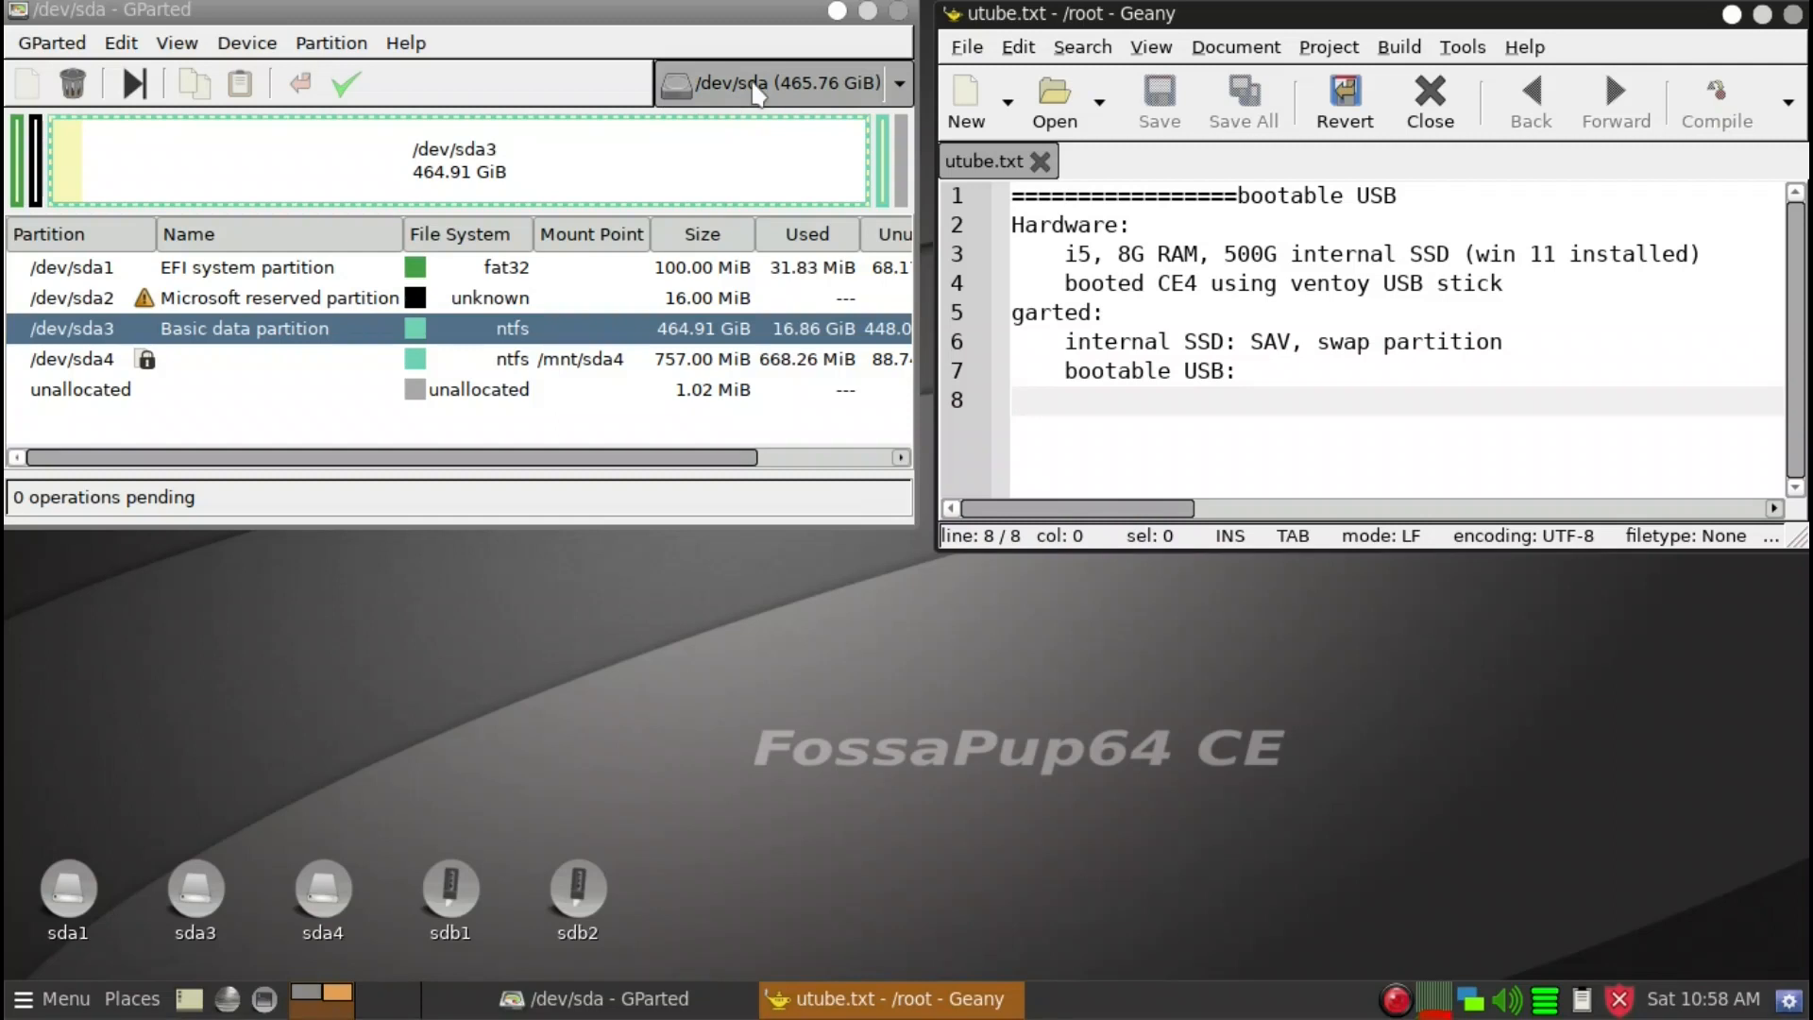
right_click(776, 157)
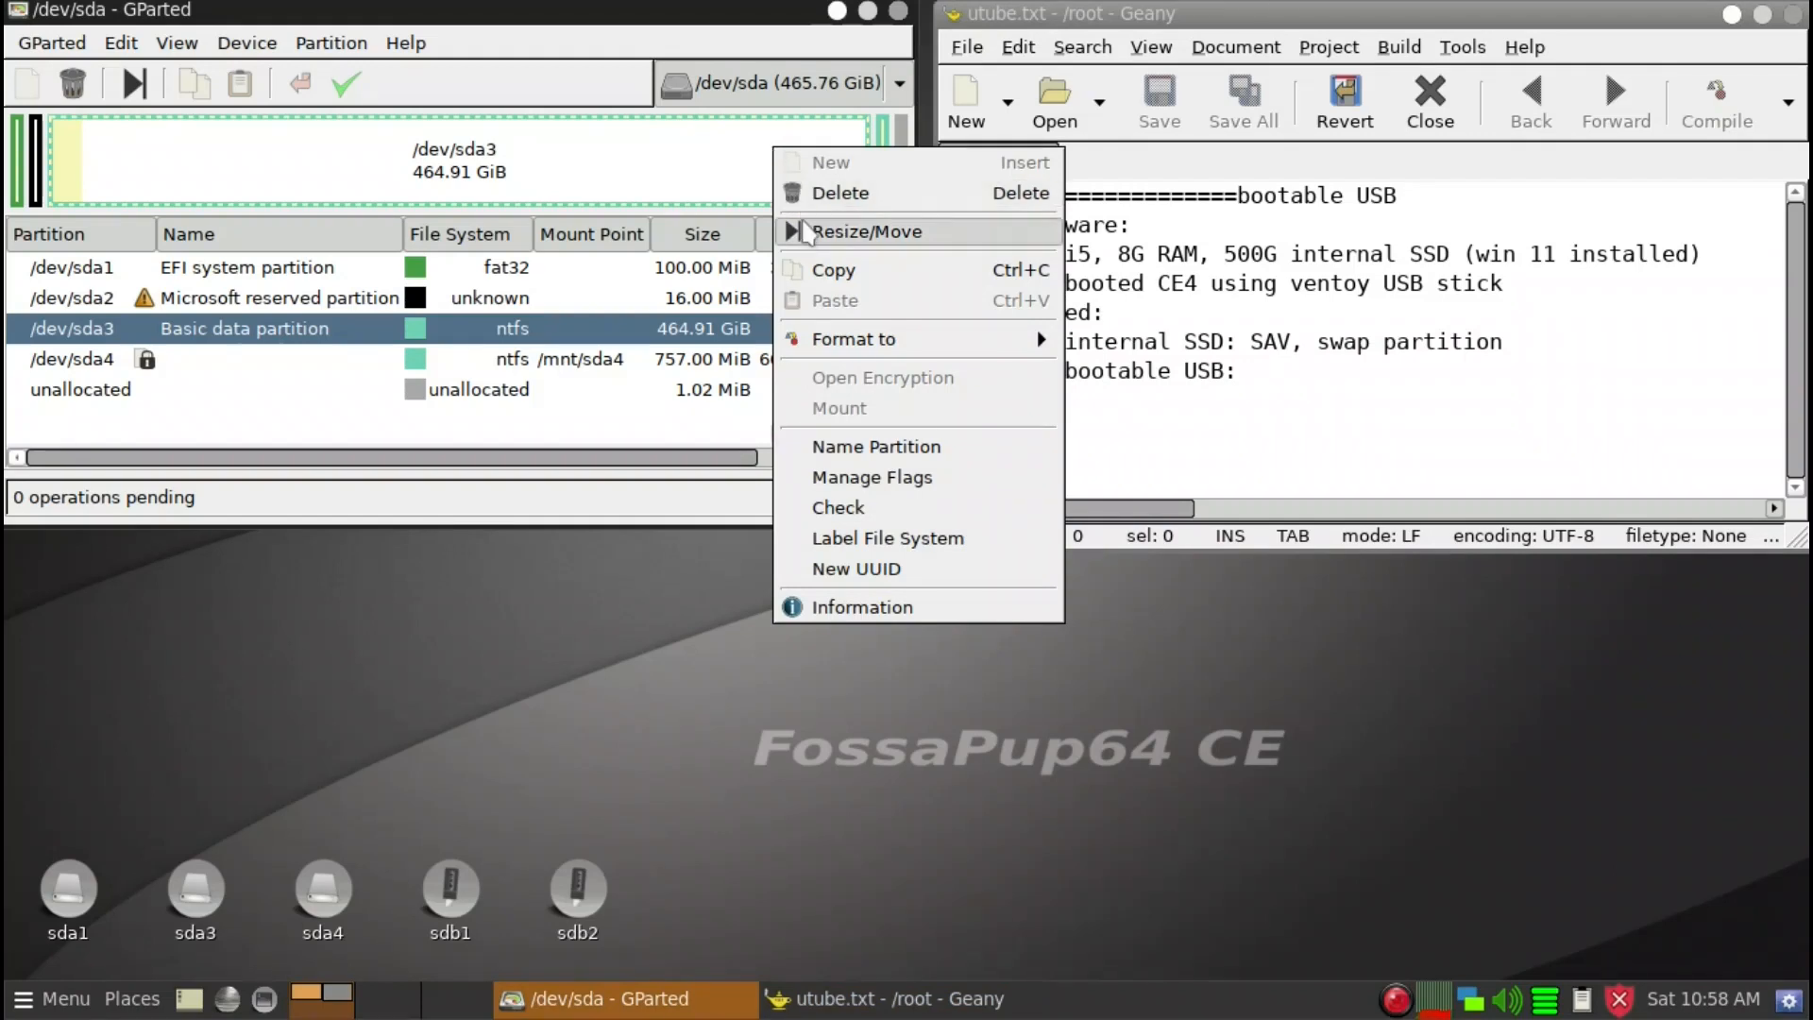
click(809, 231)
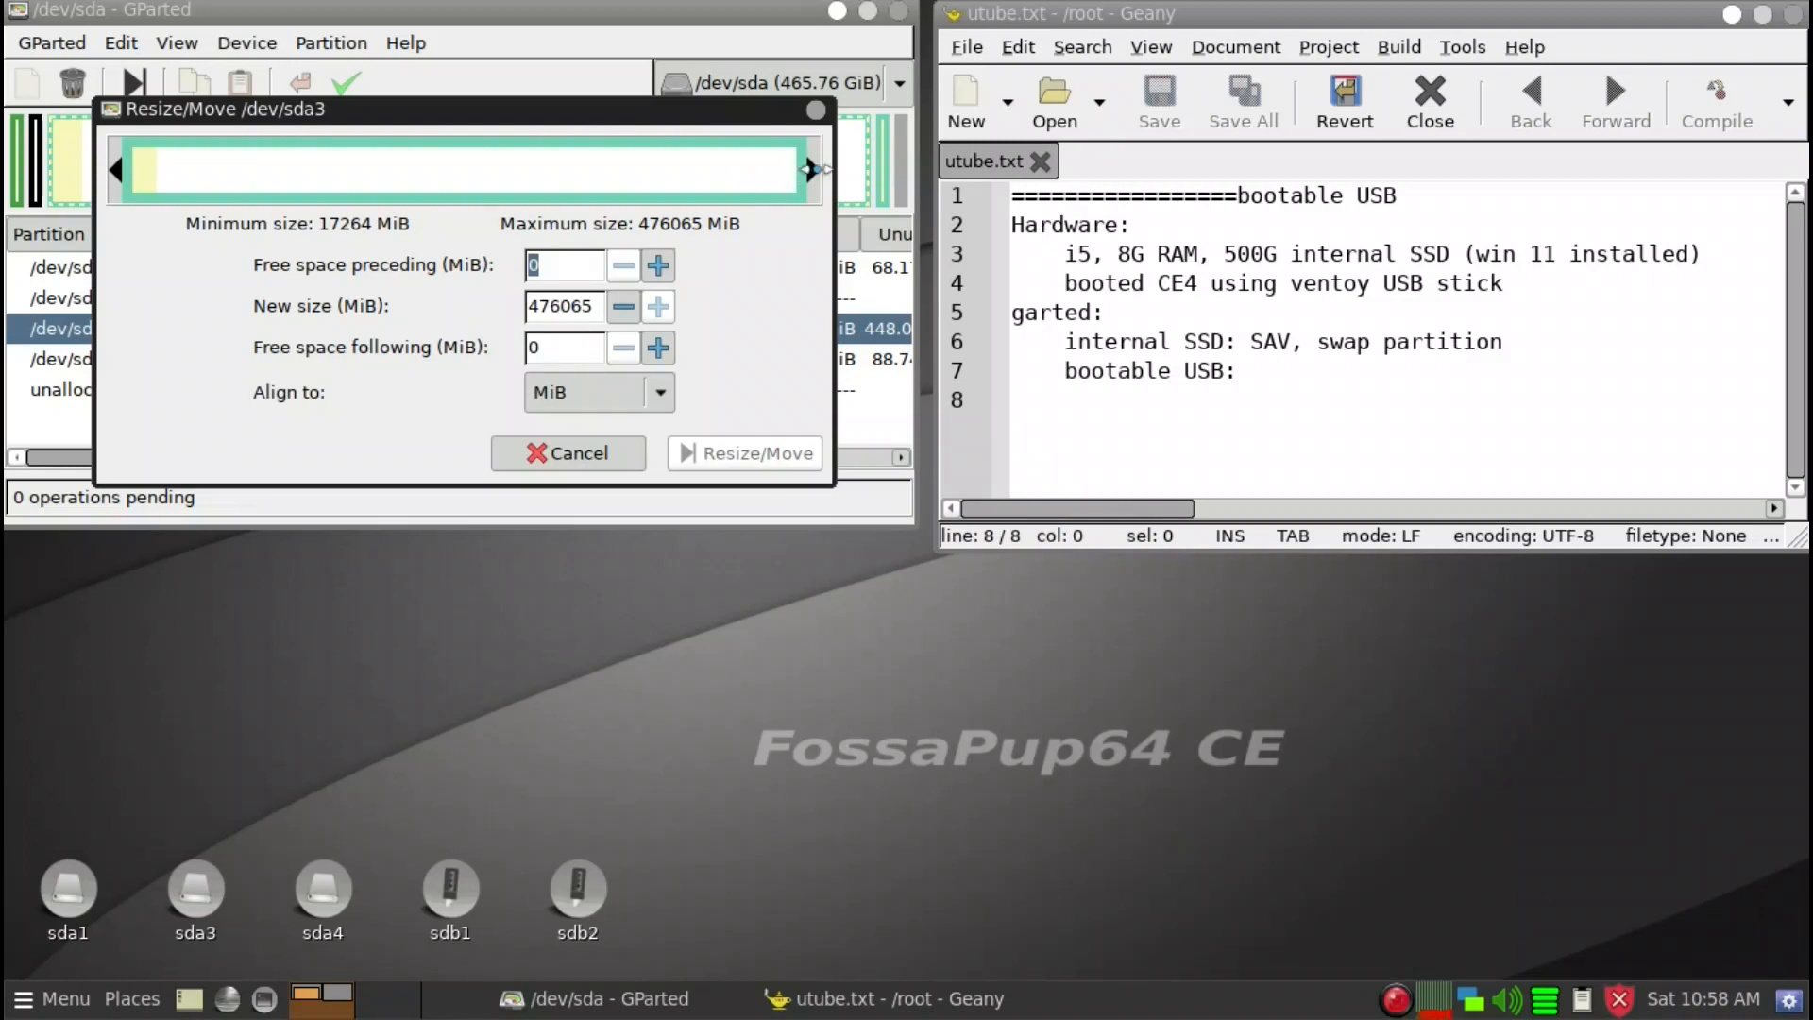
drag(810, 169, 655, 159)
drag(603, 159, 616, 166)
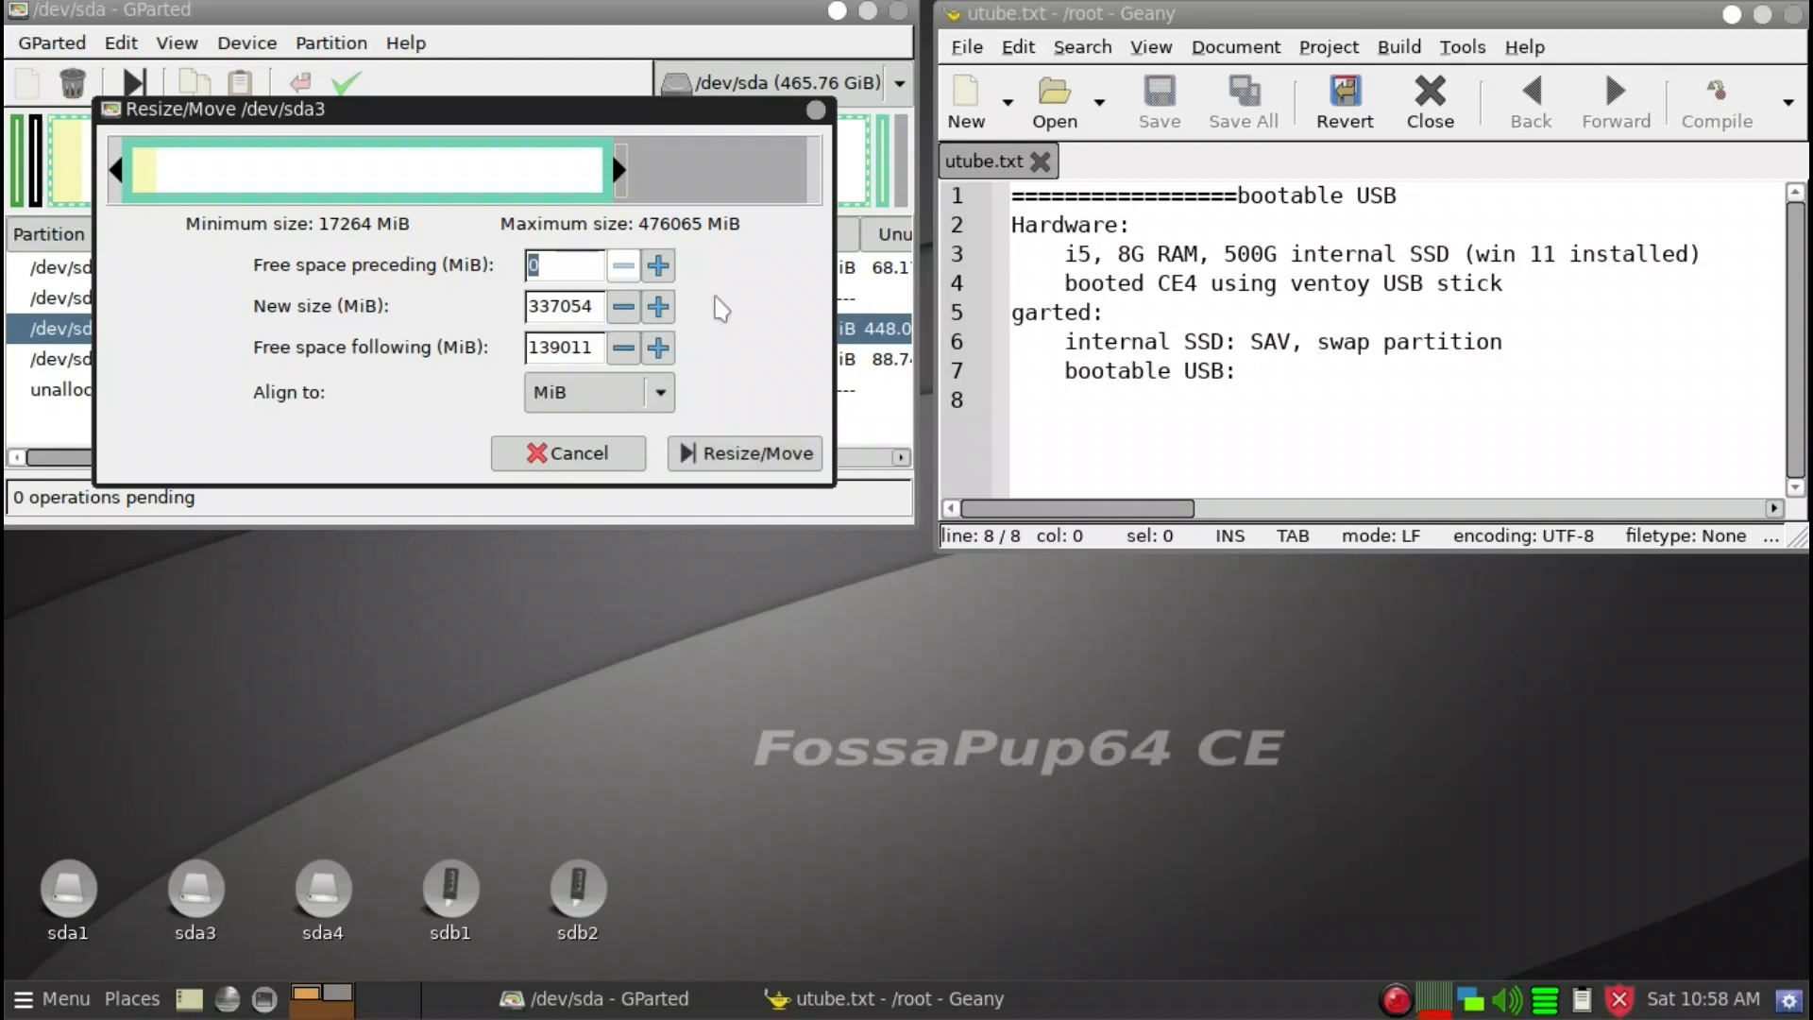
click(745, 456)
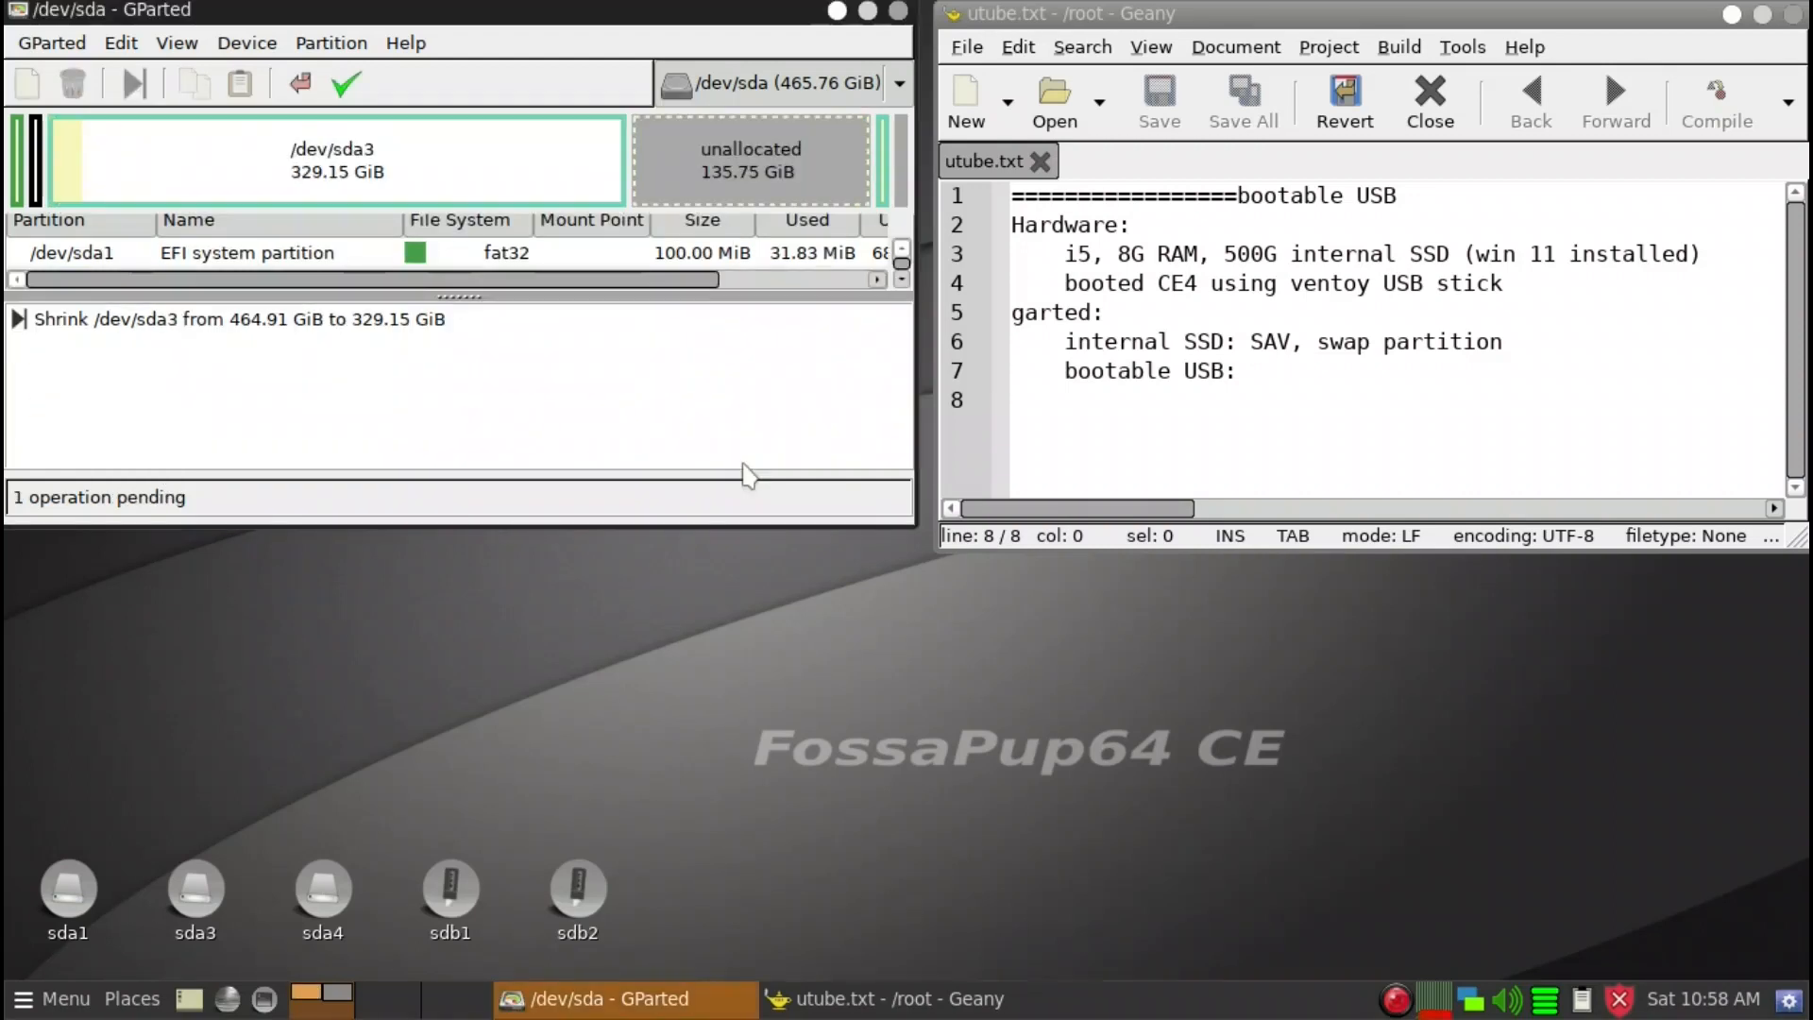
Step: Add a 136787 MiB primary ext4 partition labelled SAV after /dev/sda3, leaving 2224 MiB of free space following it
right_click(680, 151)
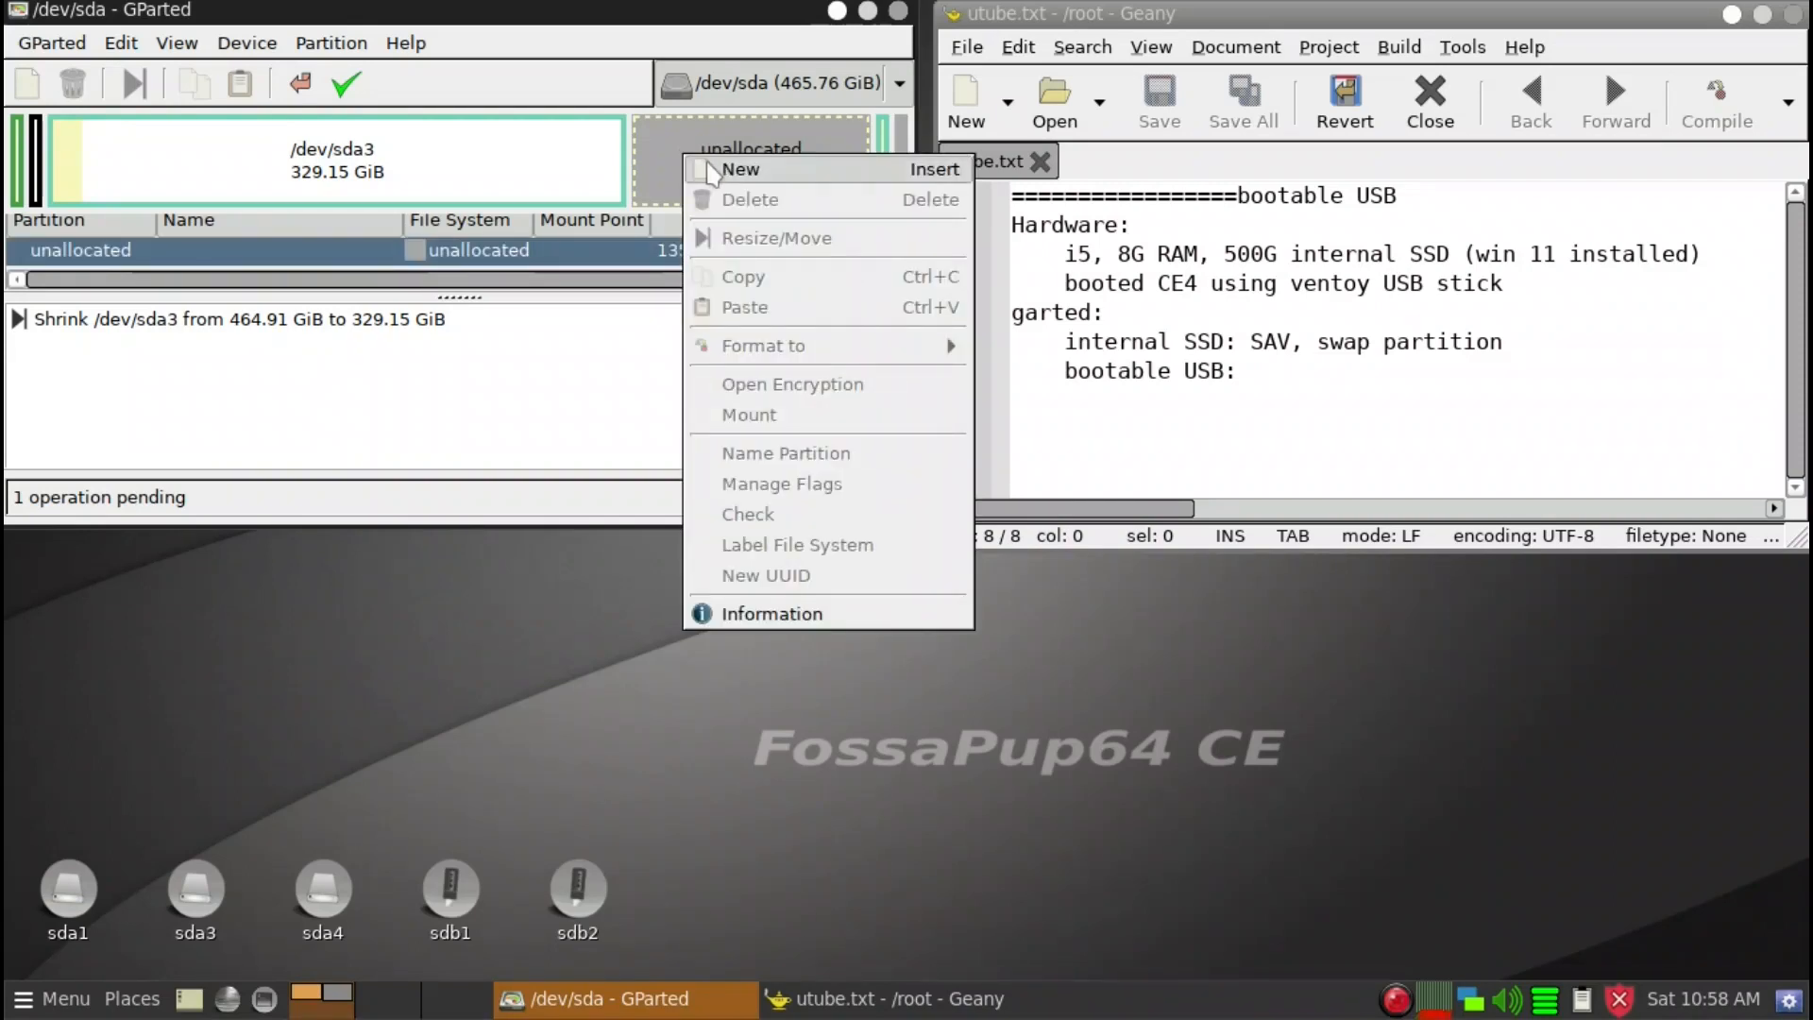
click(712, 171)
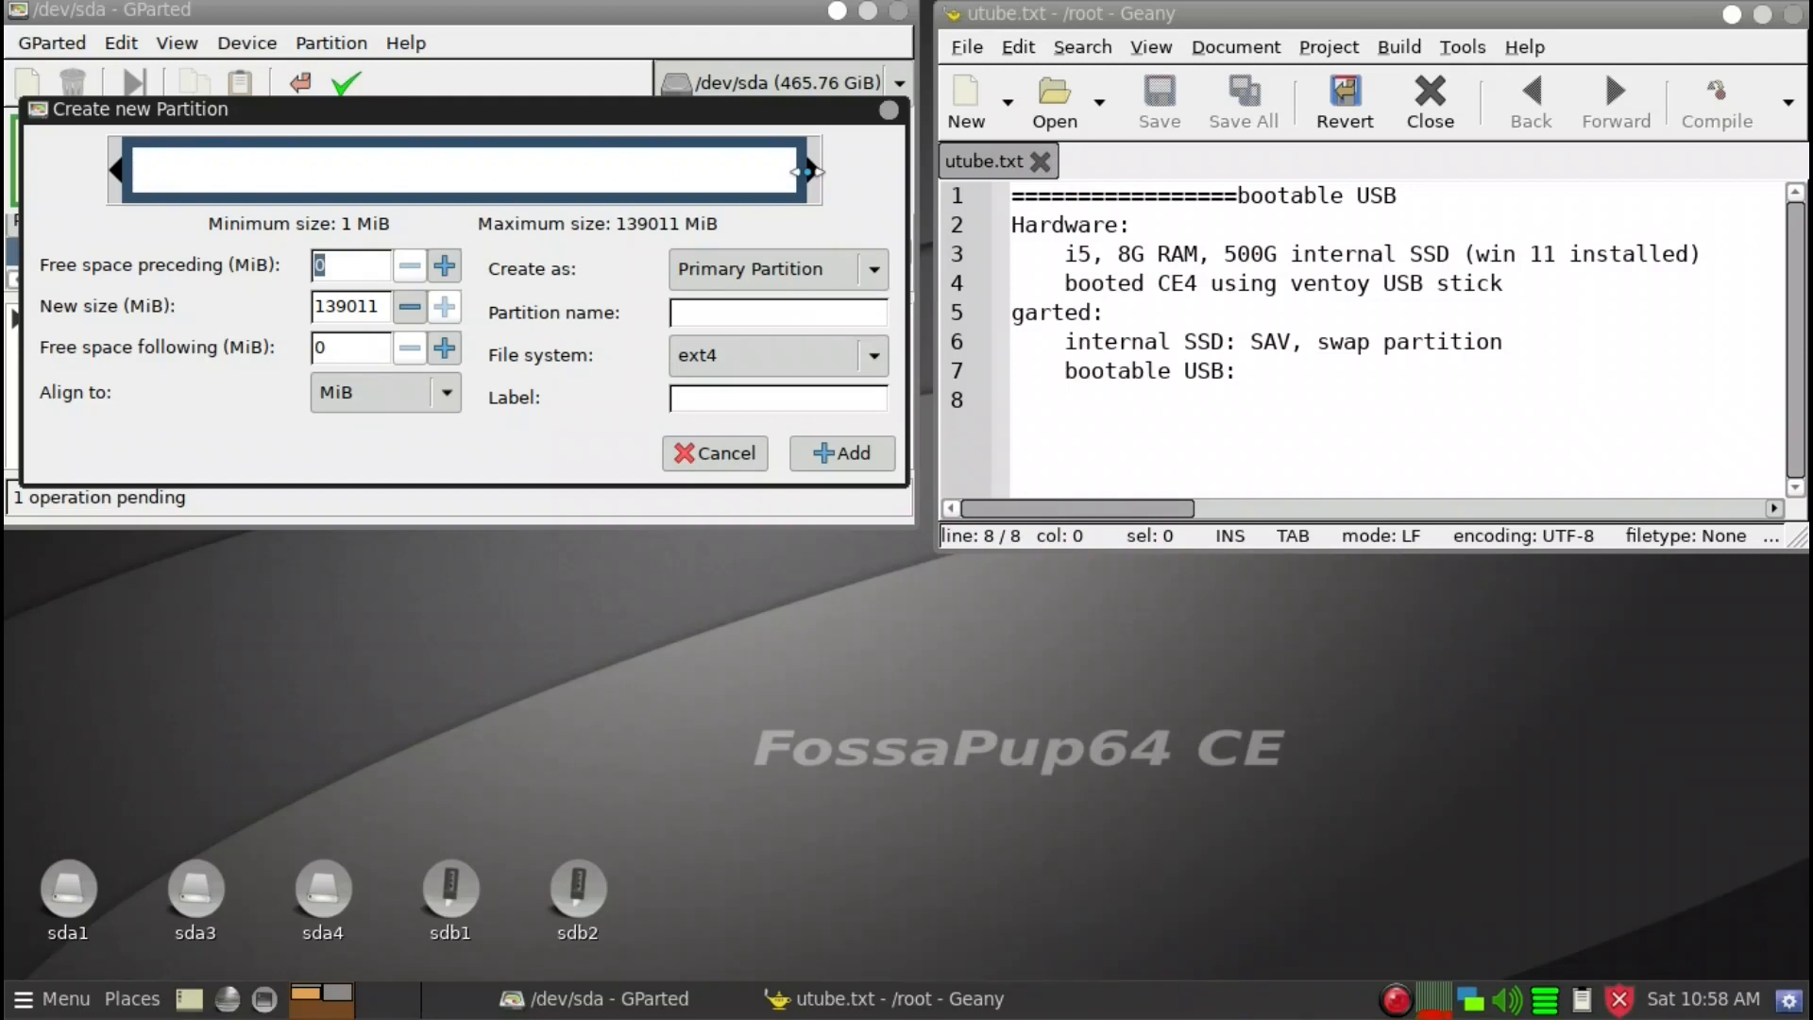
drag(810, 169, 799, 166)
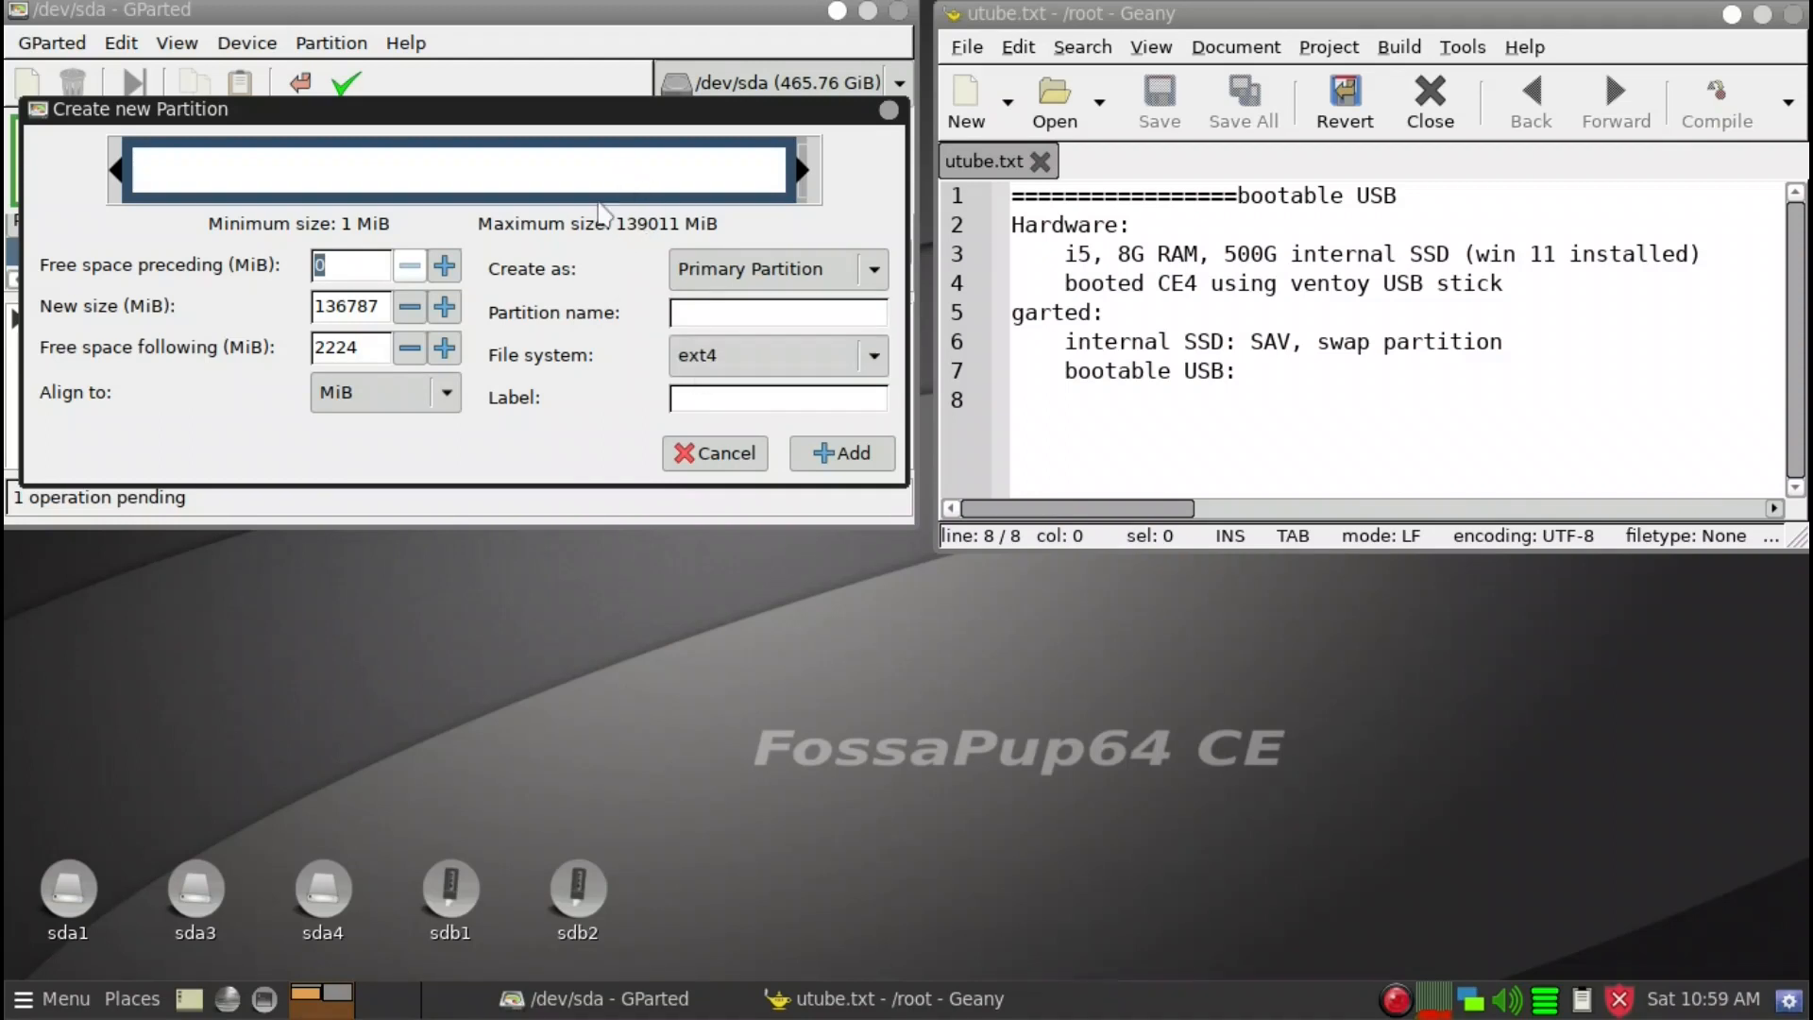
click(700, 392)
text(SAV)
click(826, 455)
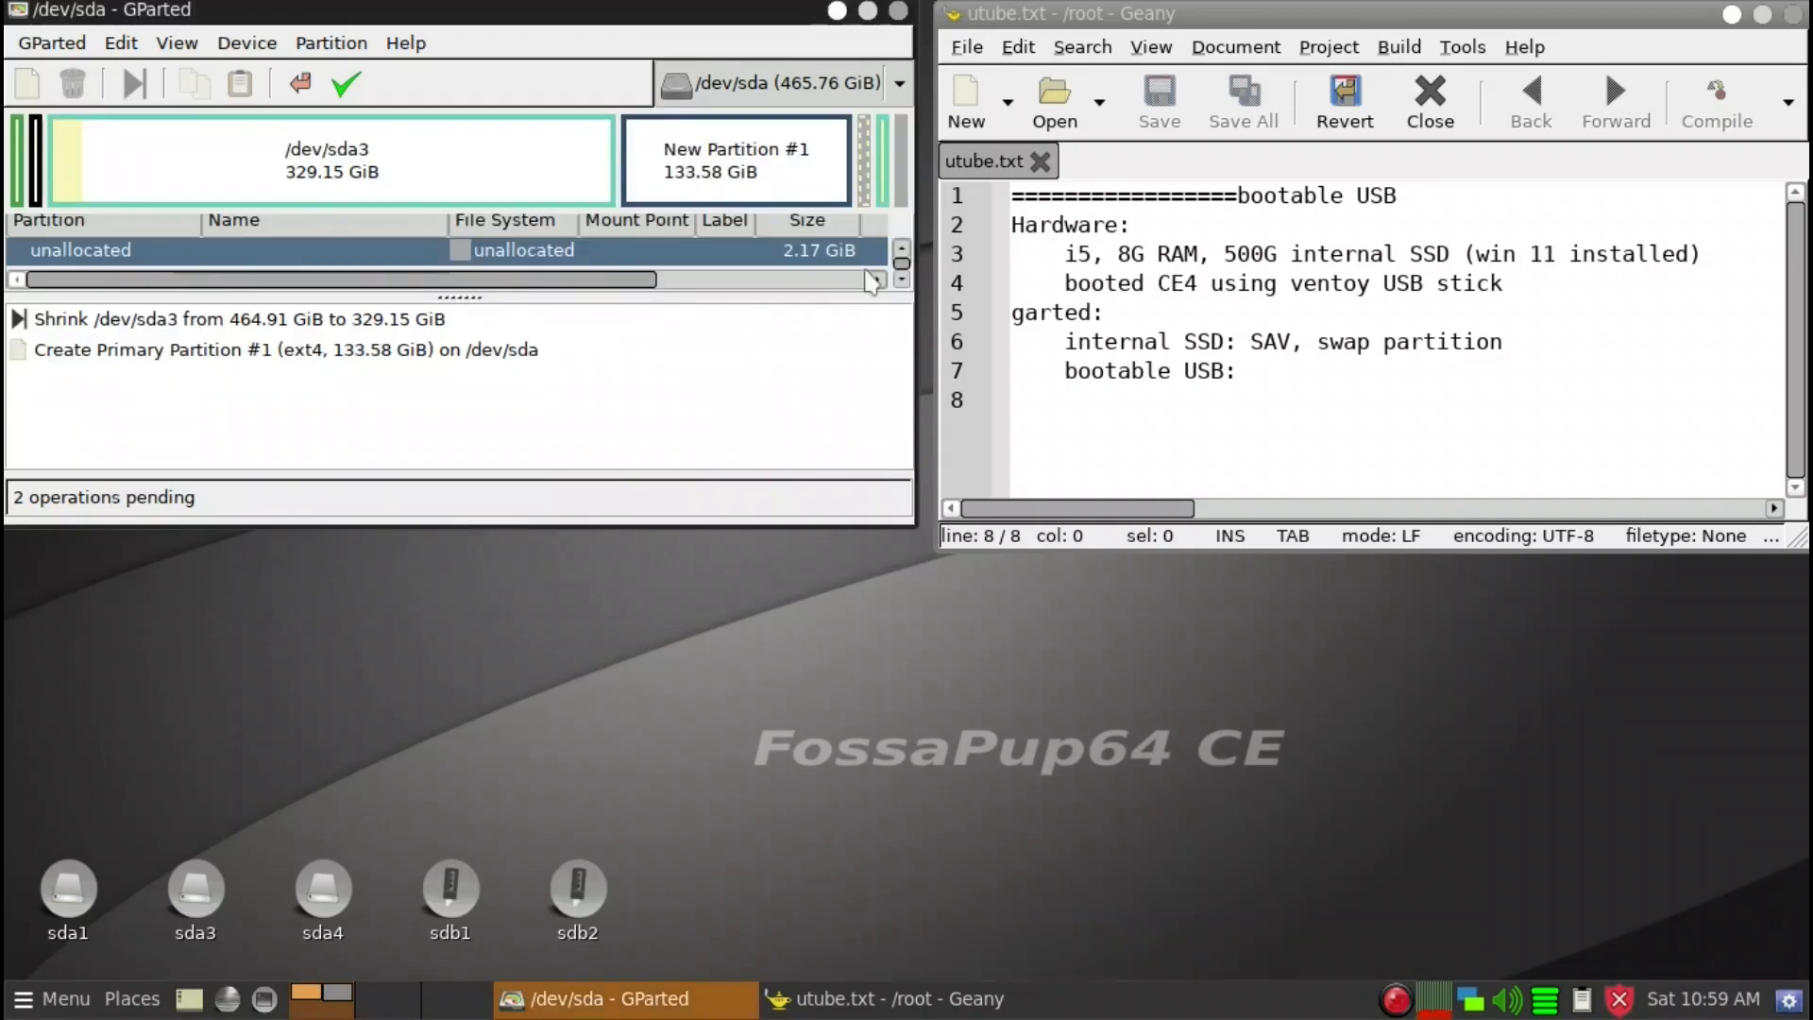
Step: Add a 2224 MiB primary linux-swap partition in the unallocated space after the new ext4 partition
right_click(866, 181)
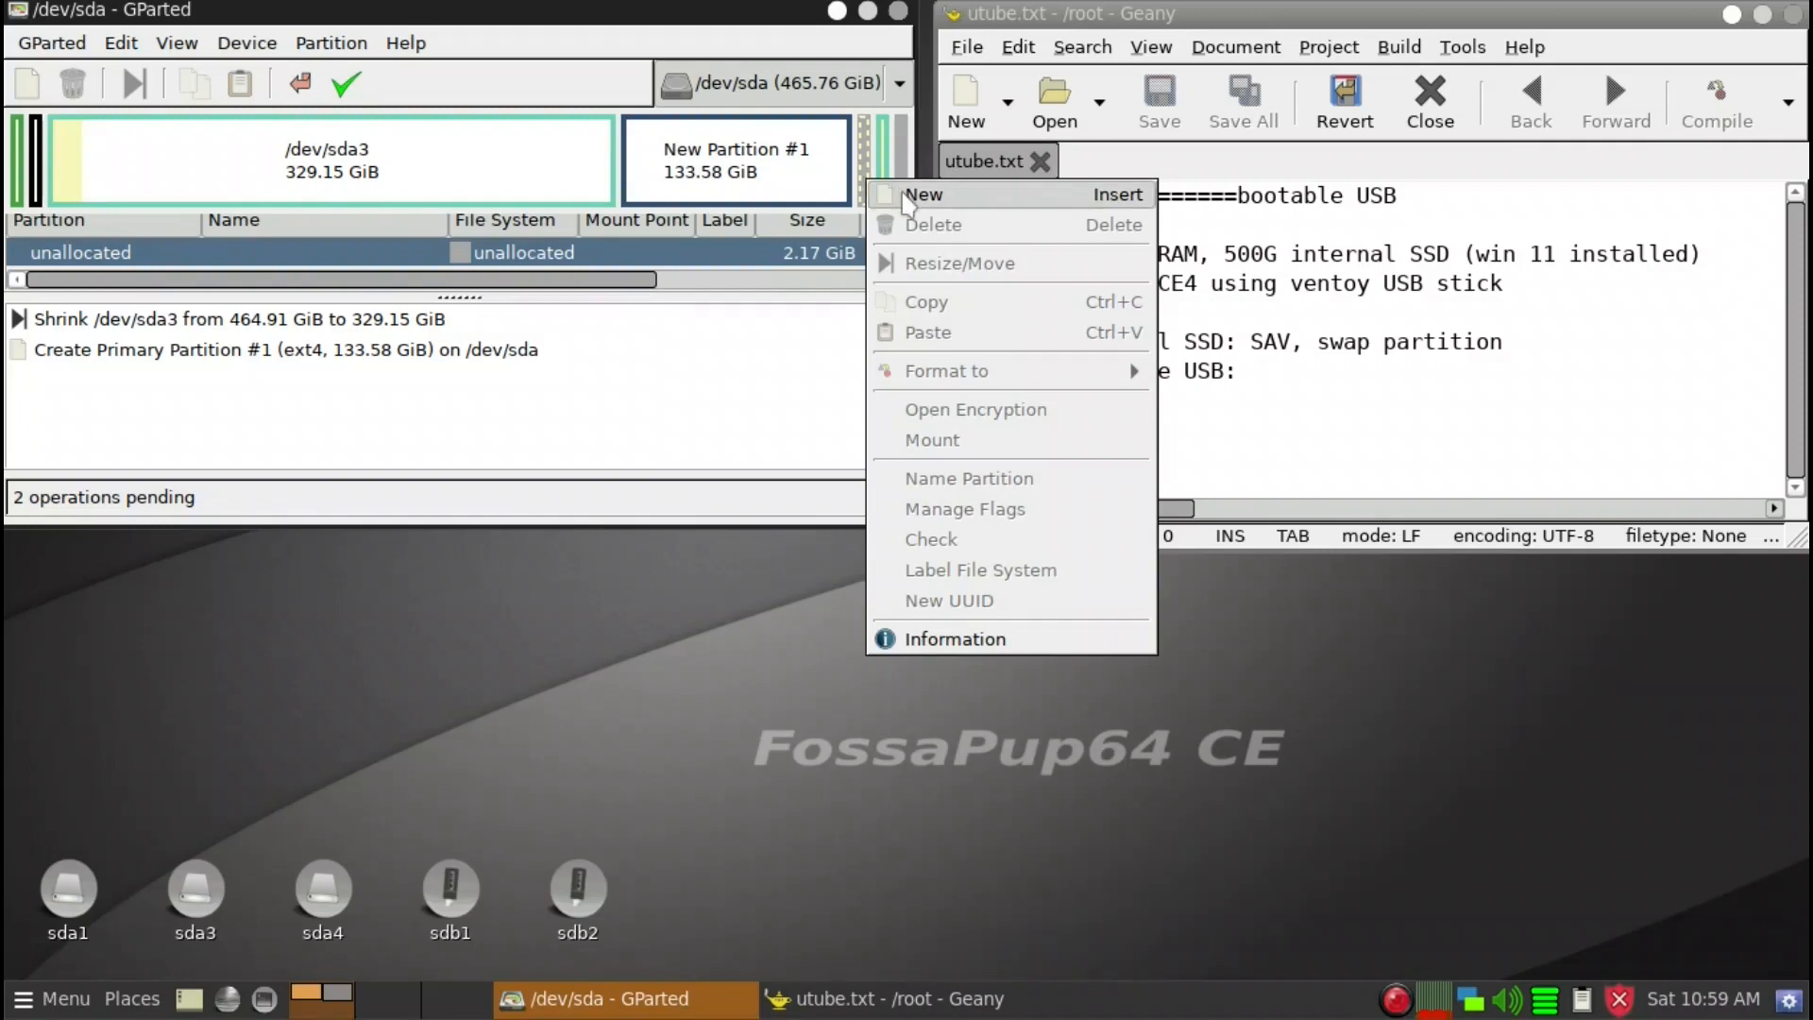
click(908, 196)
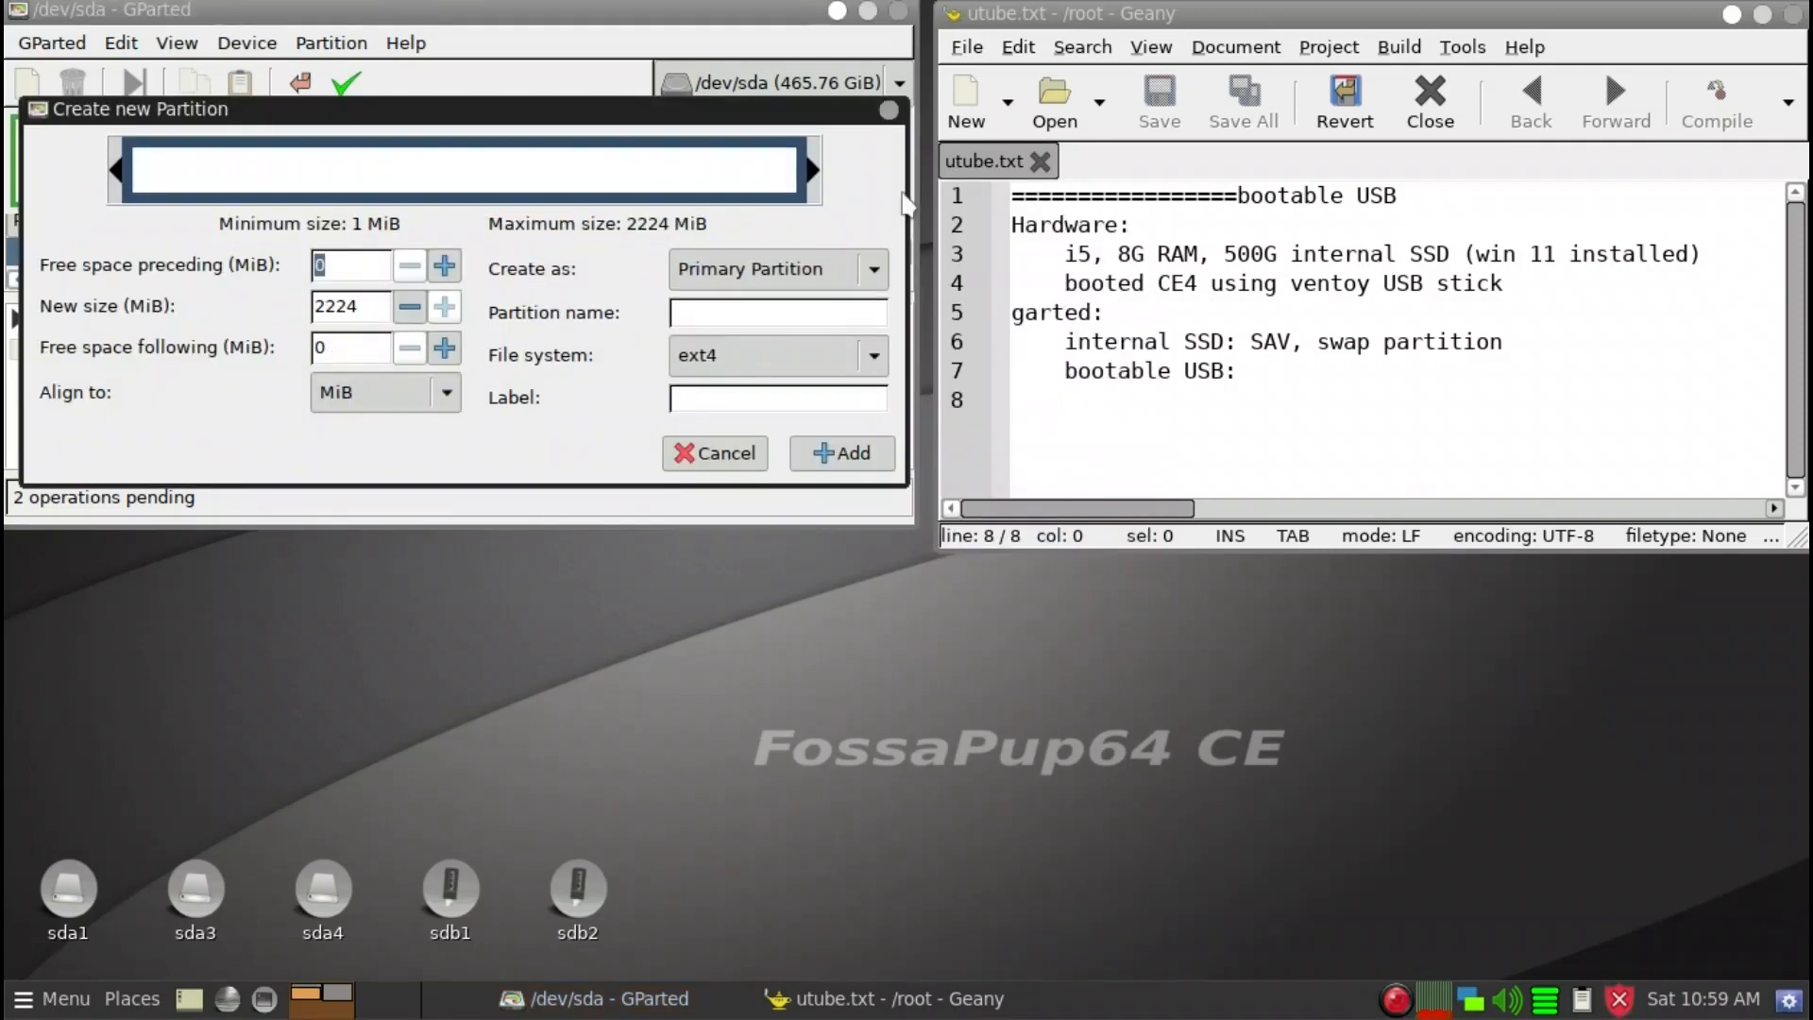
click(874, 359)
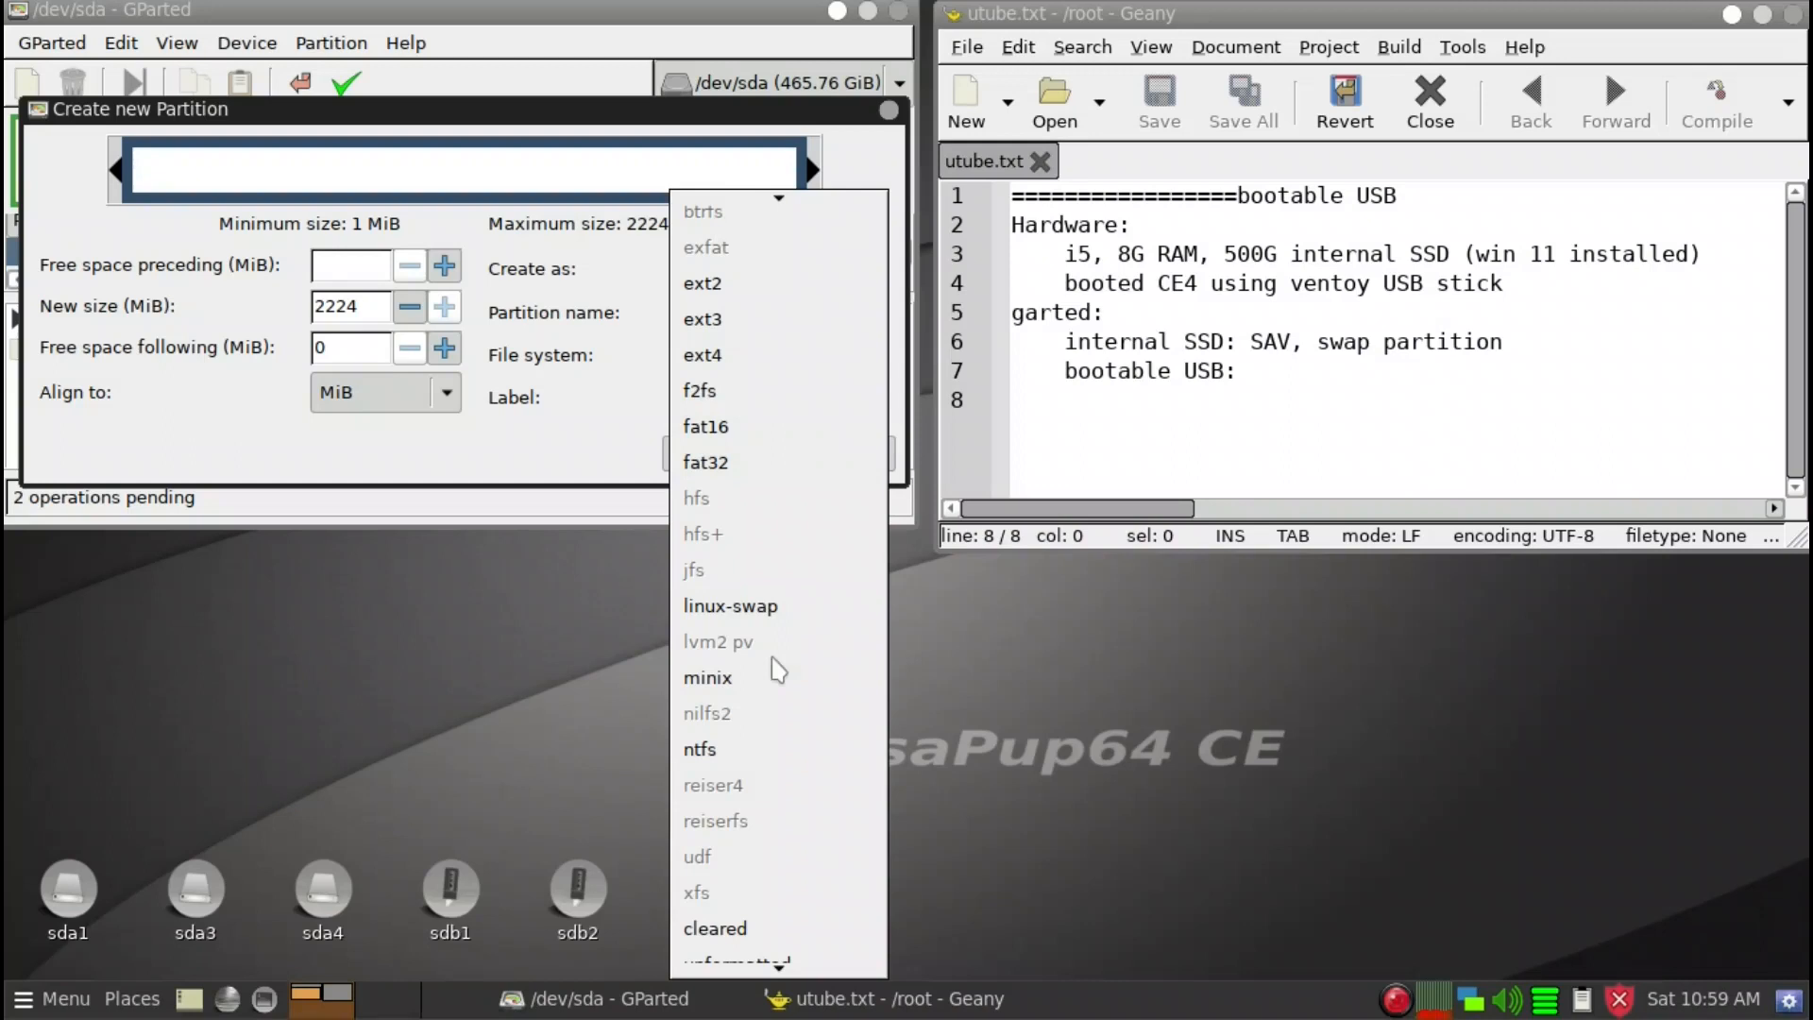
click(771, 609)
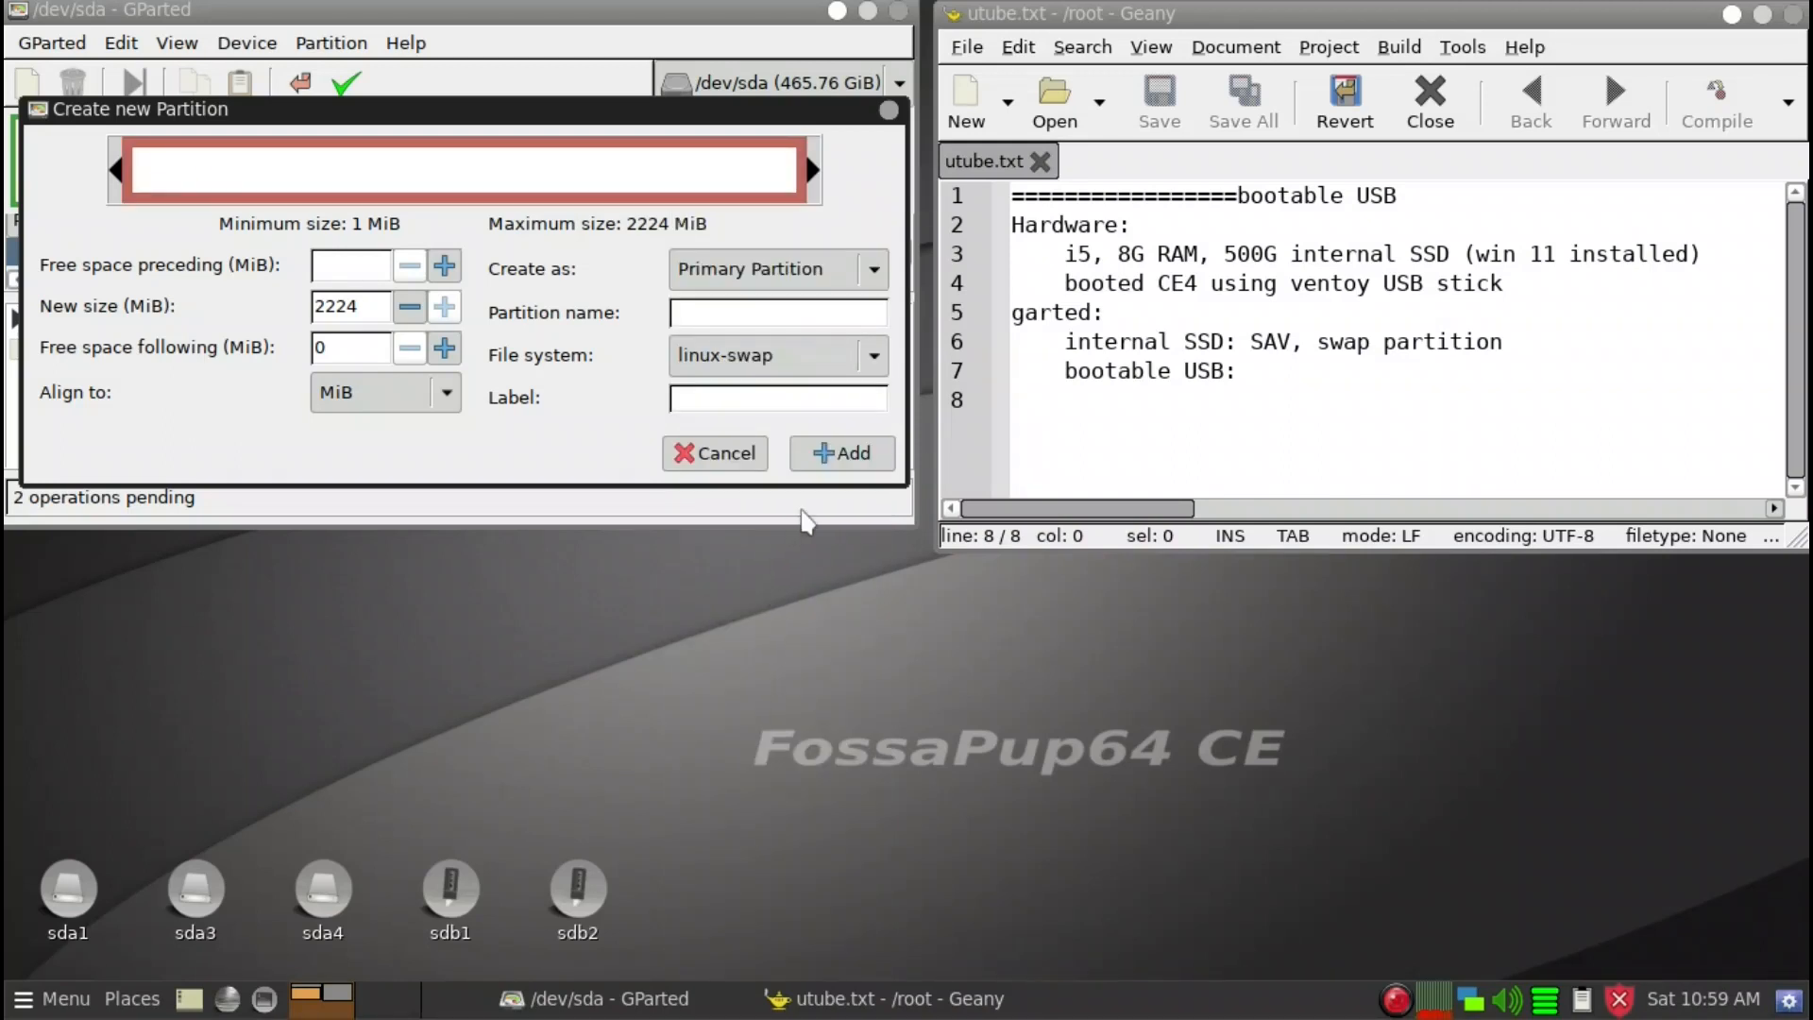
click(840, 453)
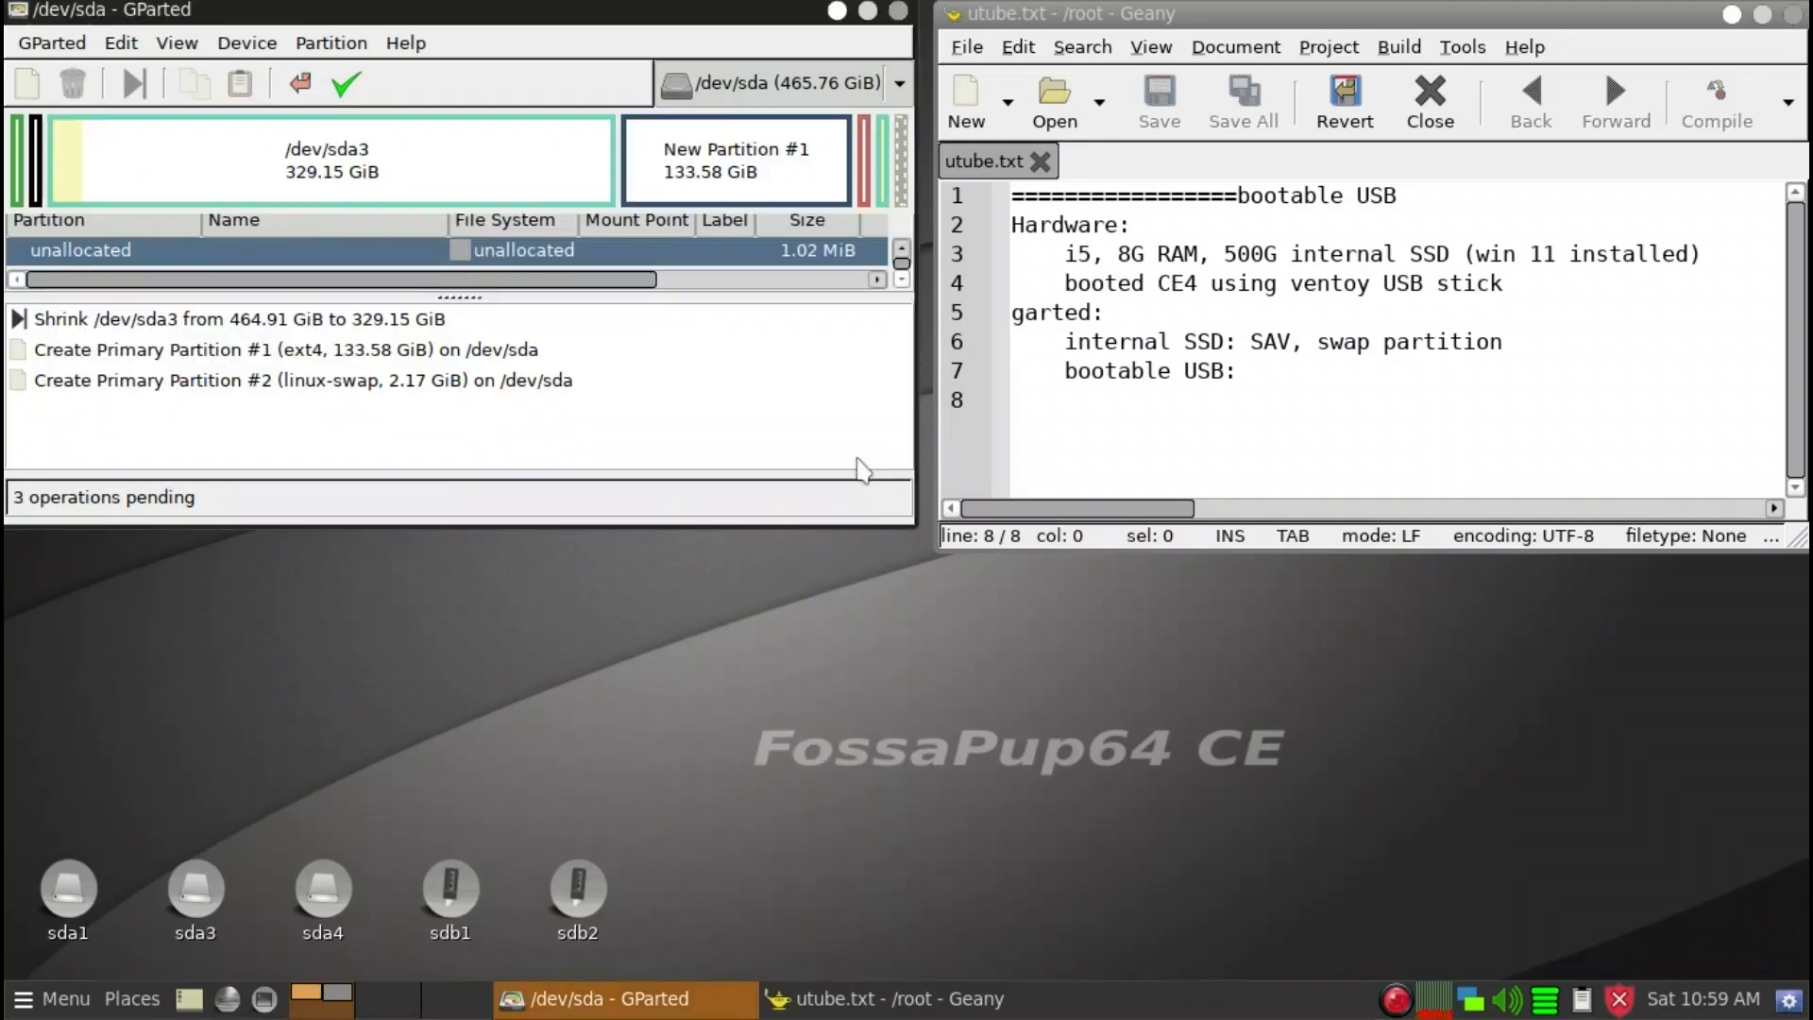
Step: Apply all pending partition operations to /dev/sda and dismiss the progress report once they finish
click(344, 87)
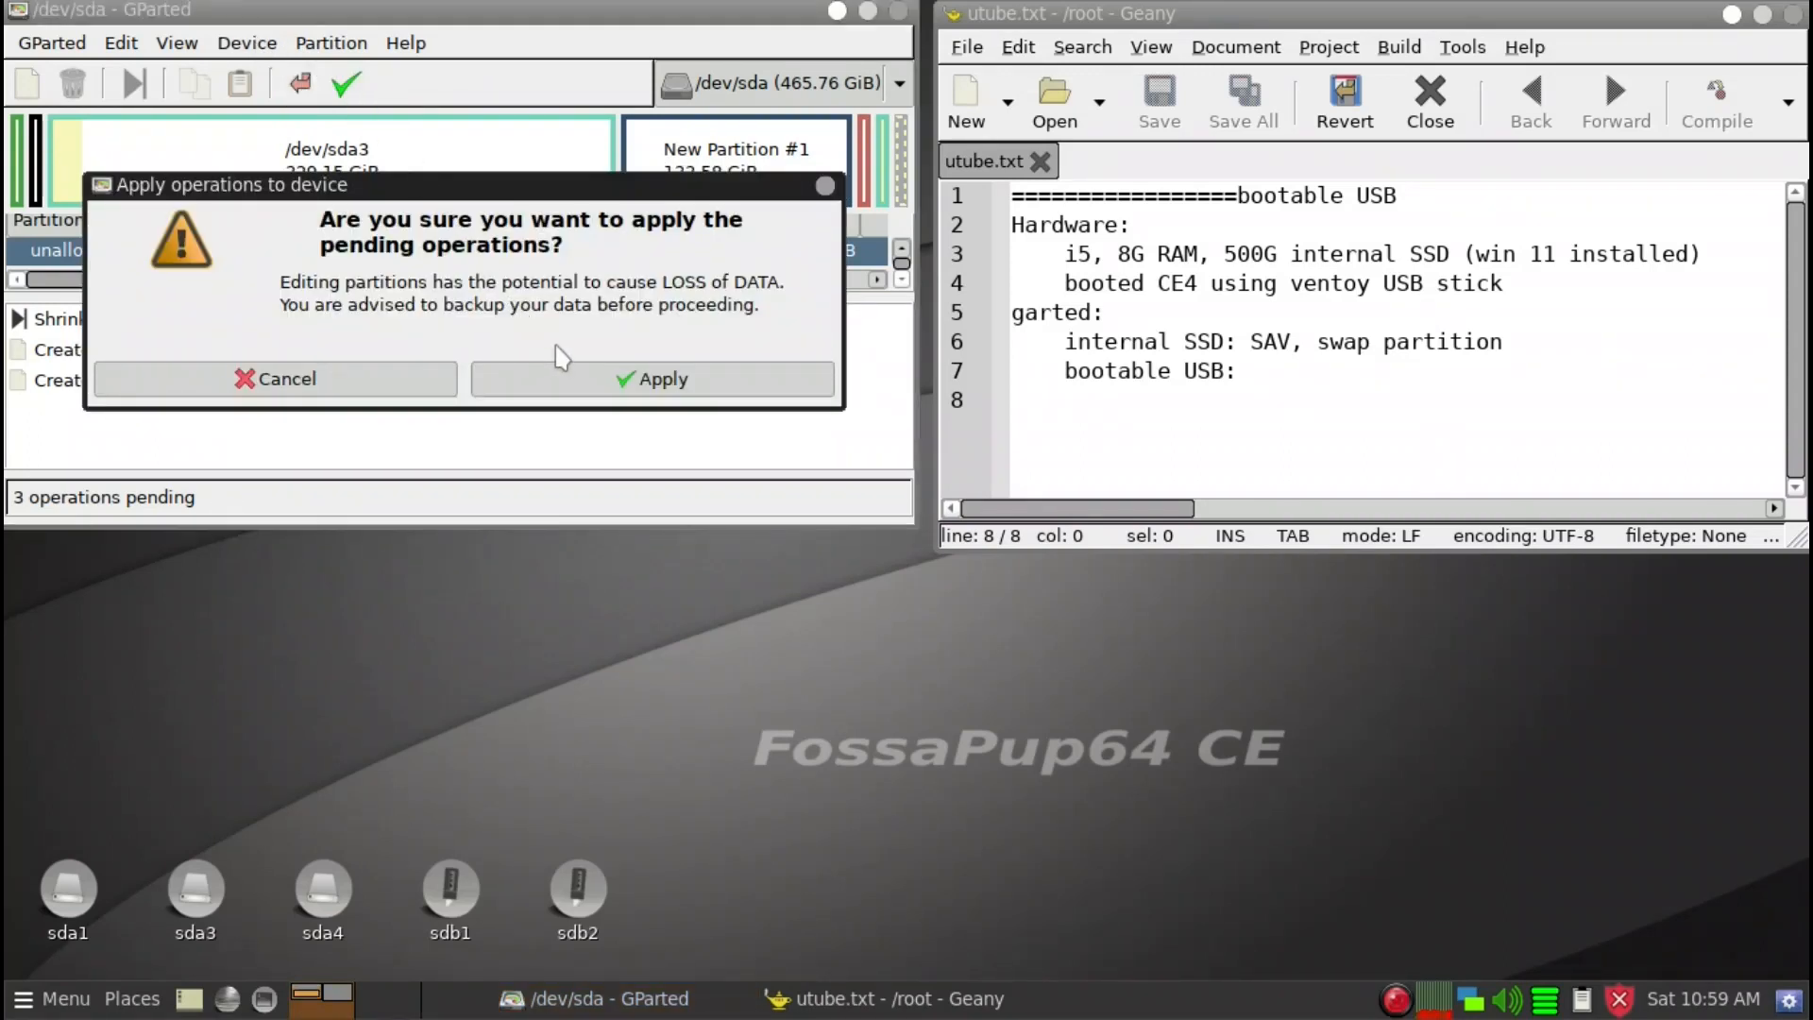
click(574, 379)
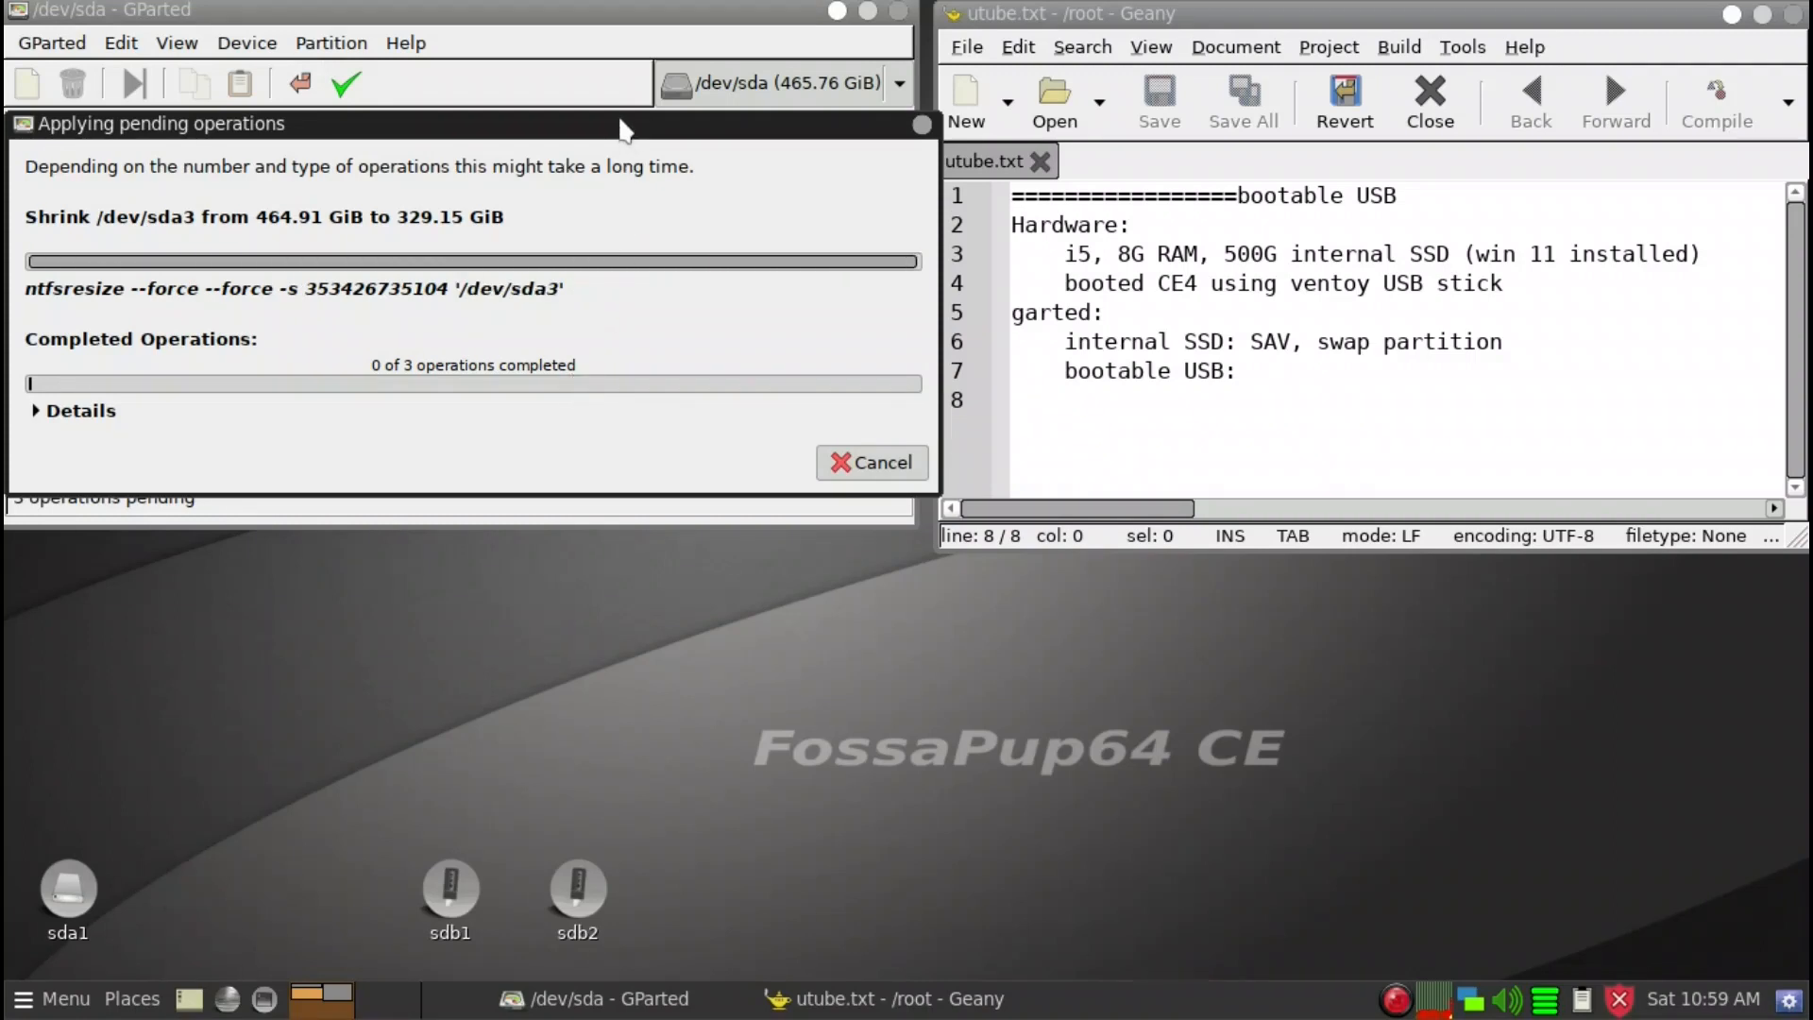
drag(623, 130, 701, 367)
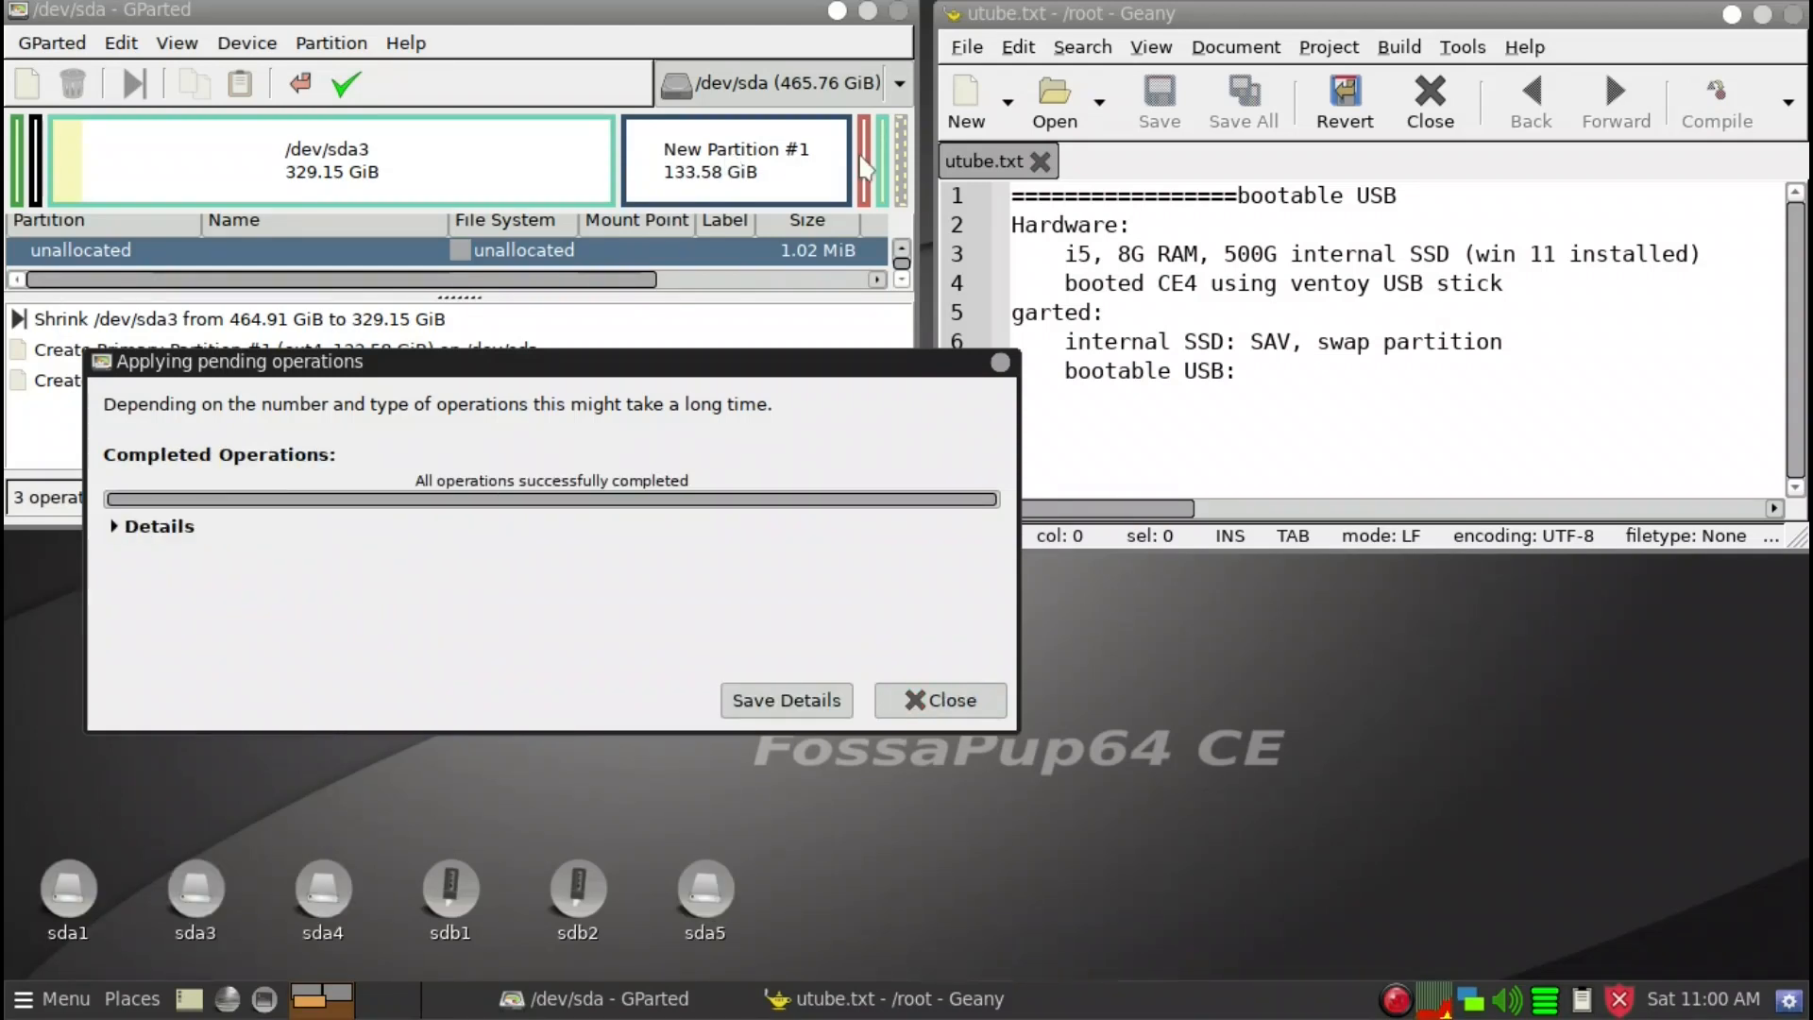
click(951, 713)
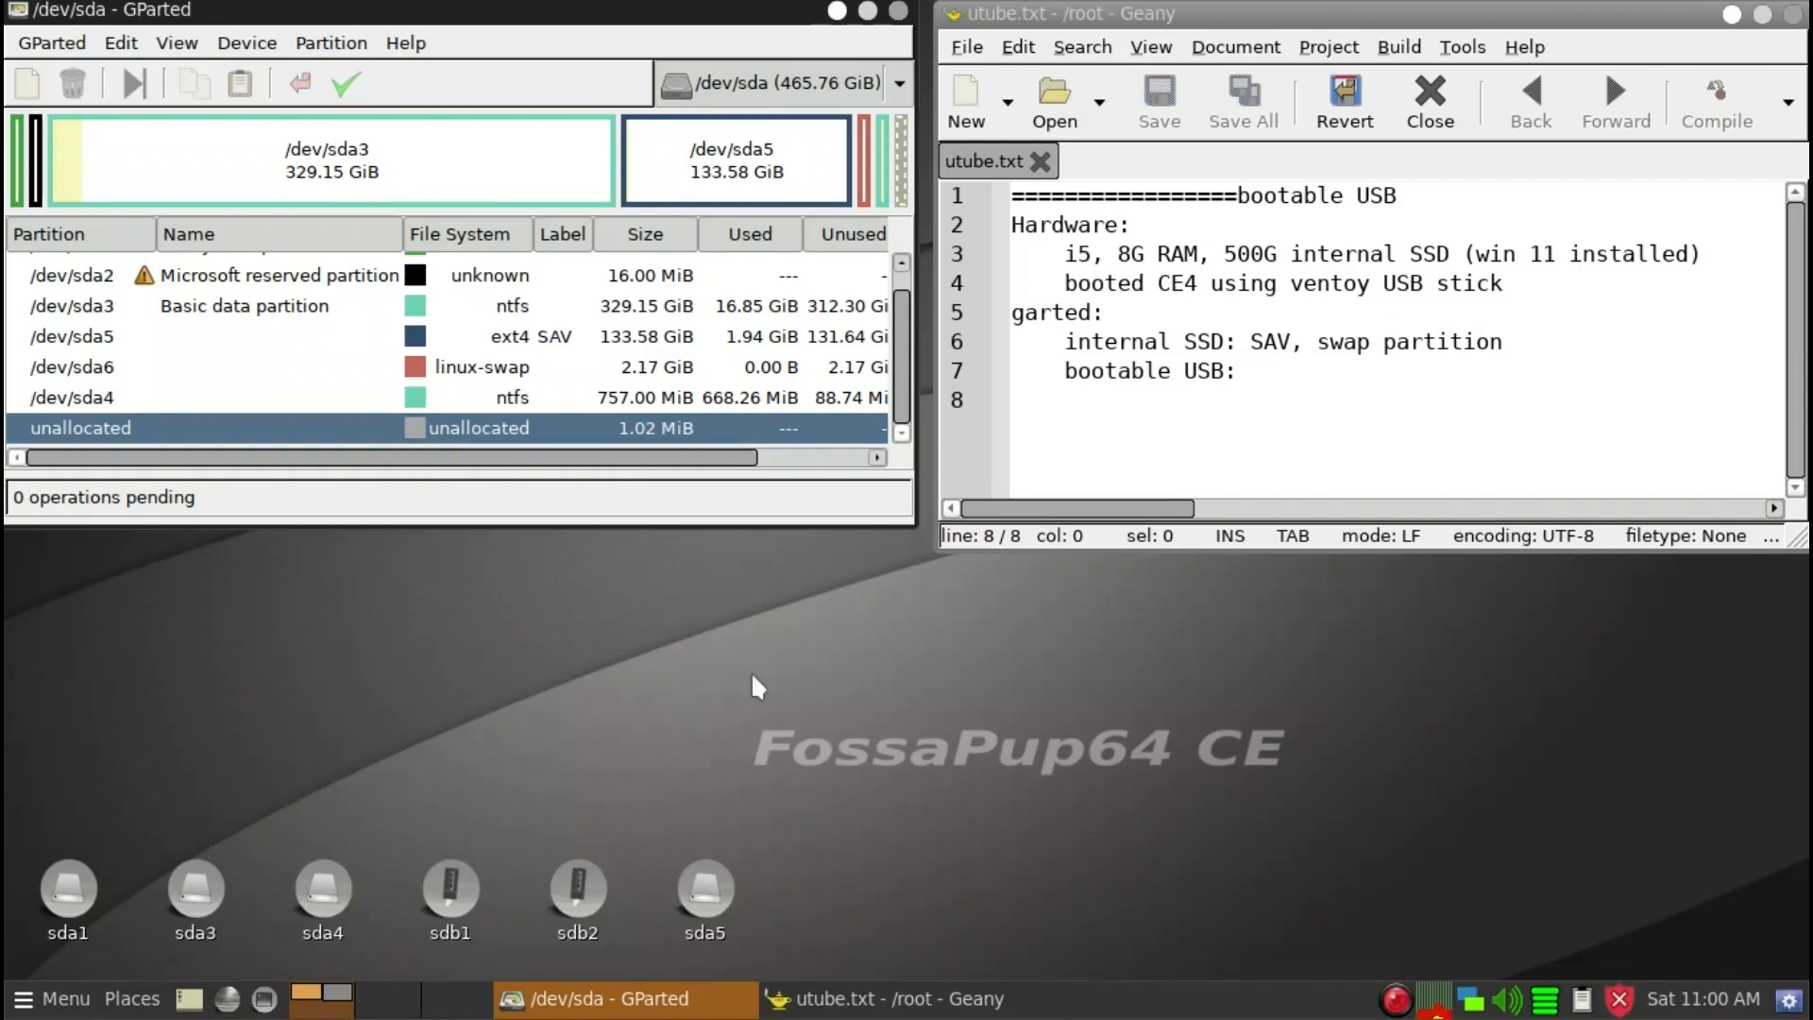
Step: Mount the sda5 partition and create a directory named save in it, checking the new folder before closing the file window
click(706, 889)
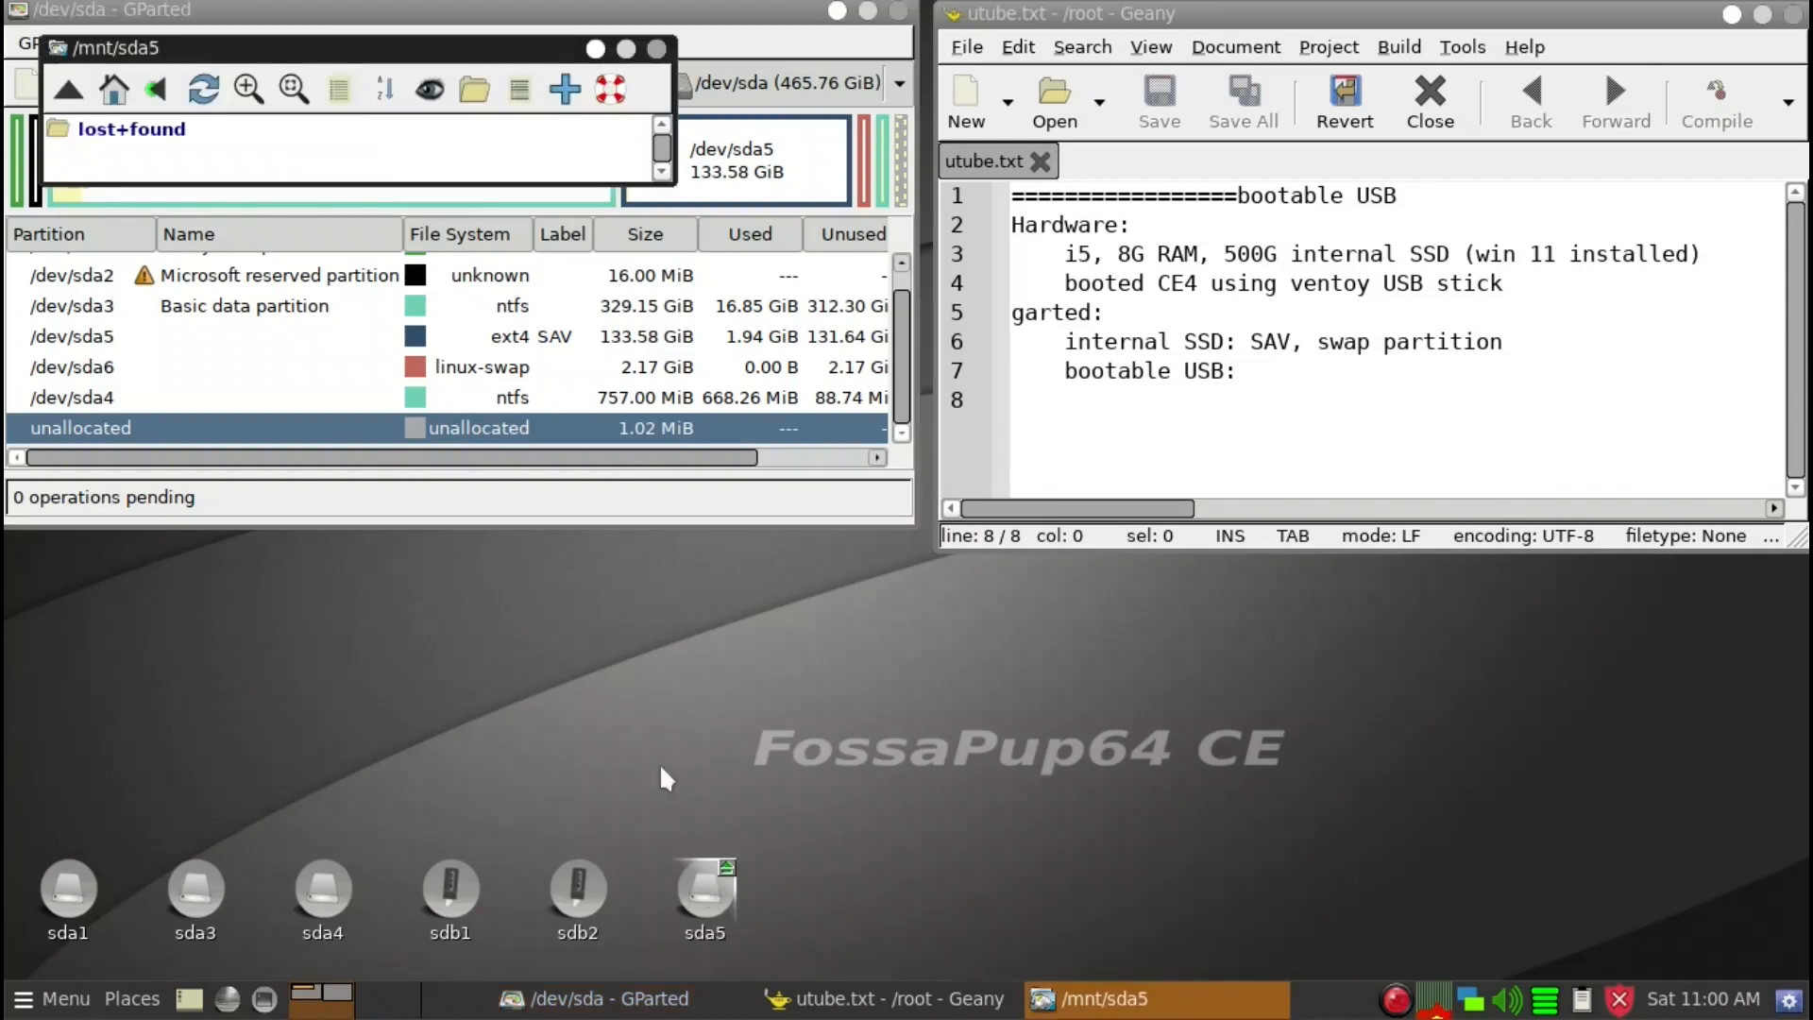
right_click(316, 142)
mouse_move(326, 269)
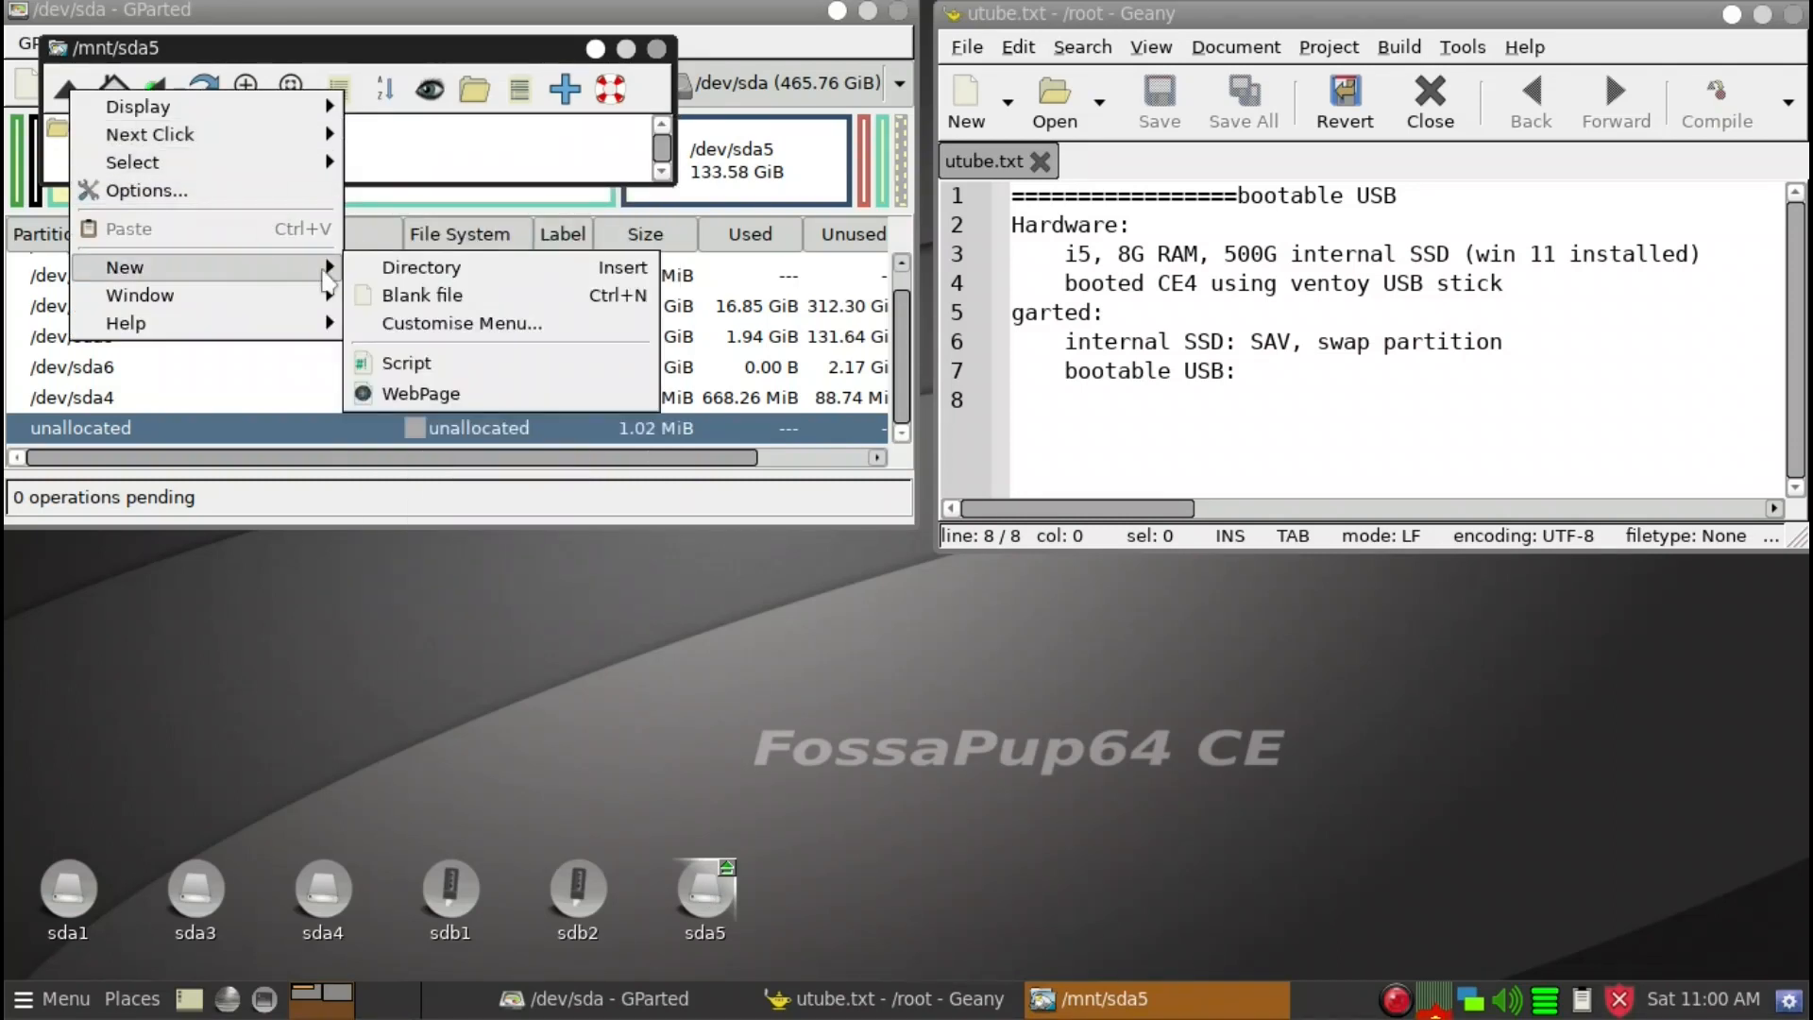
click(396, 269)
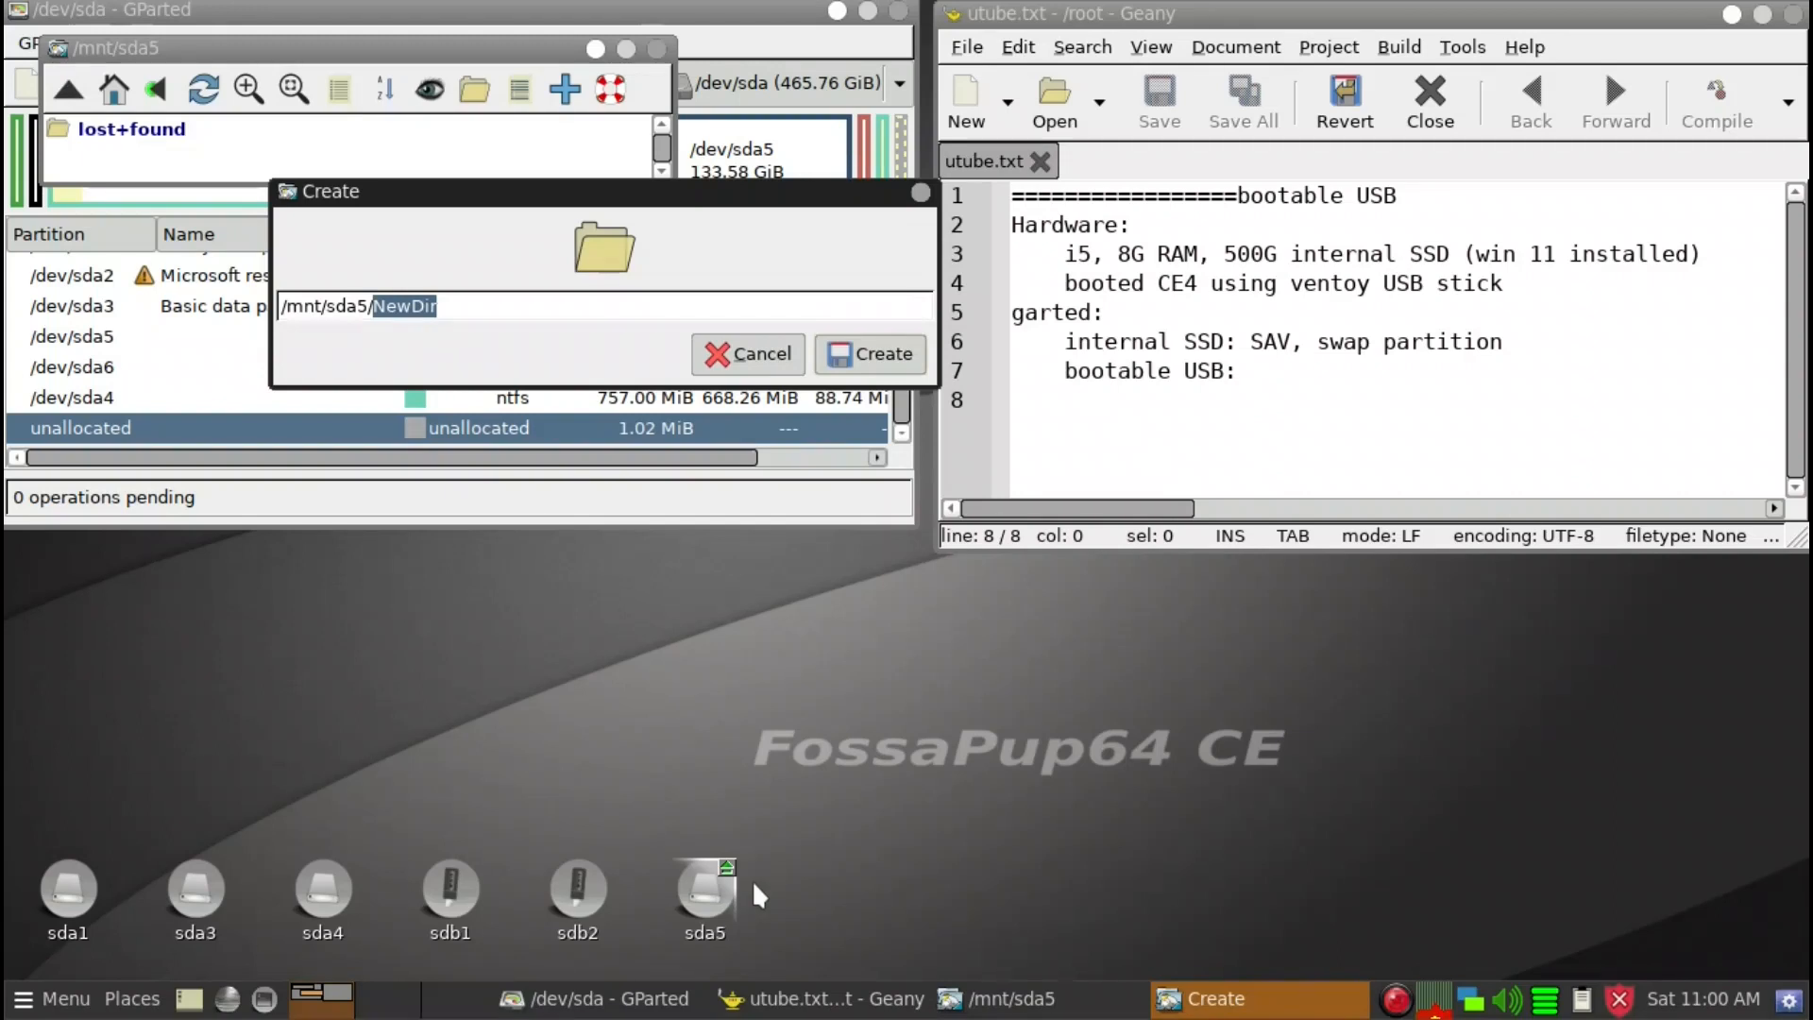
text(sav)
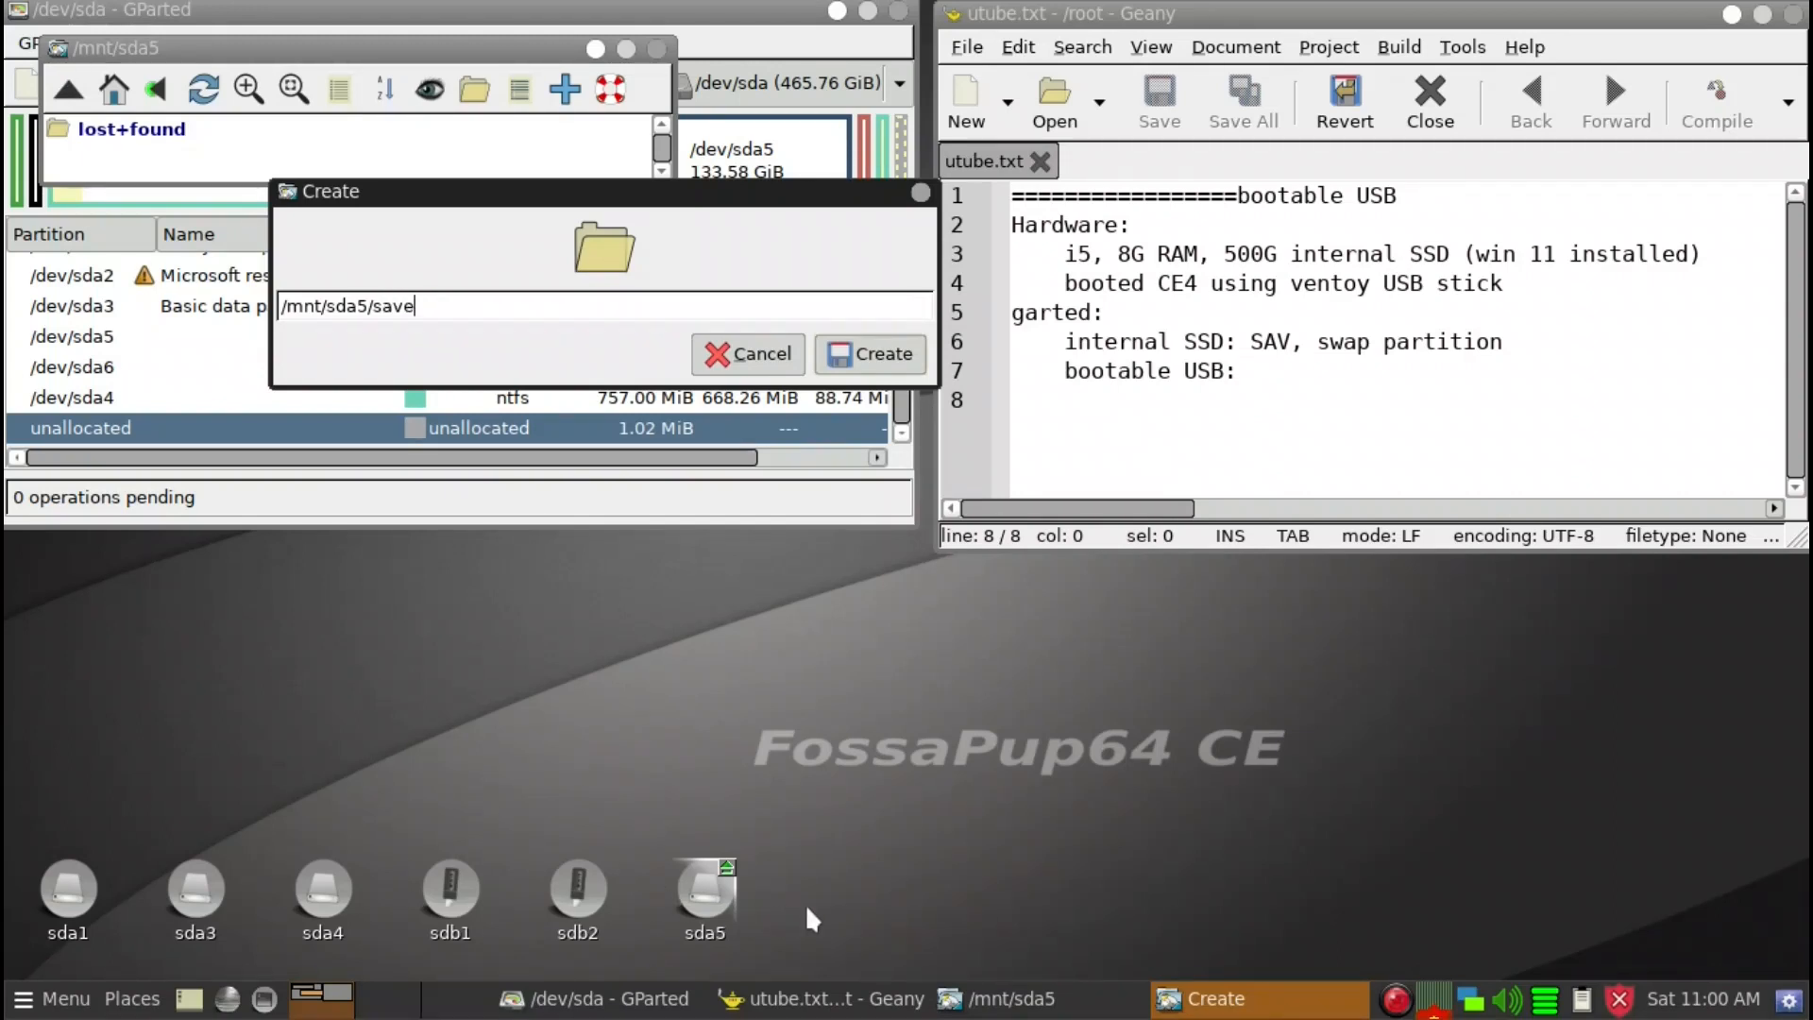
click(874, 372)
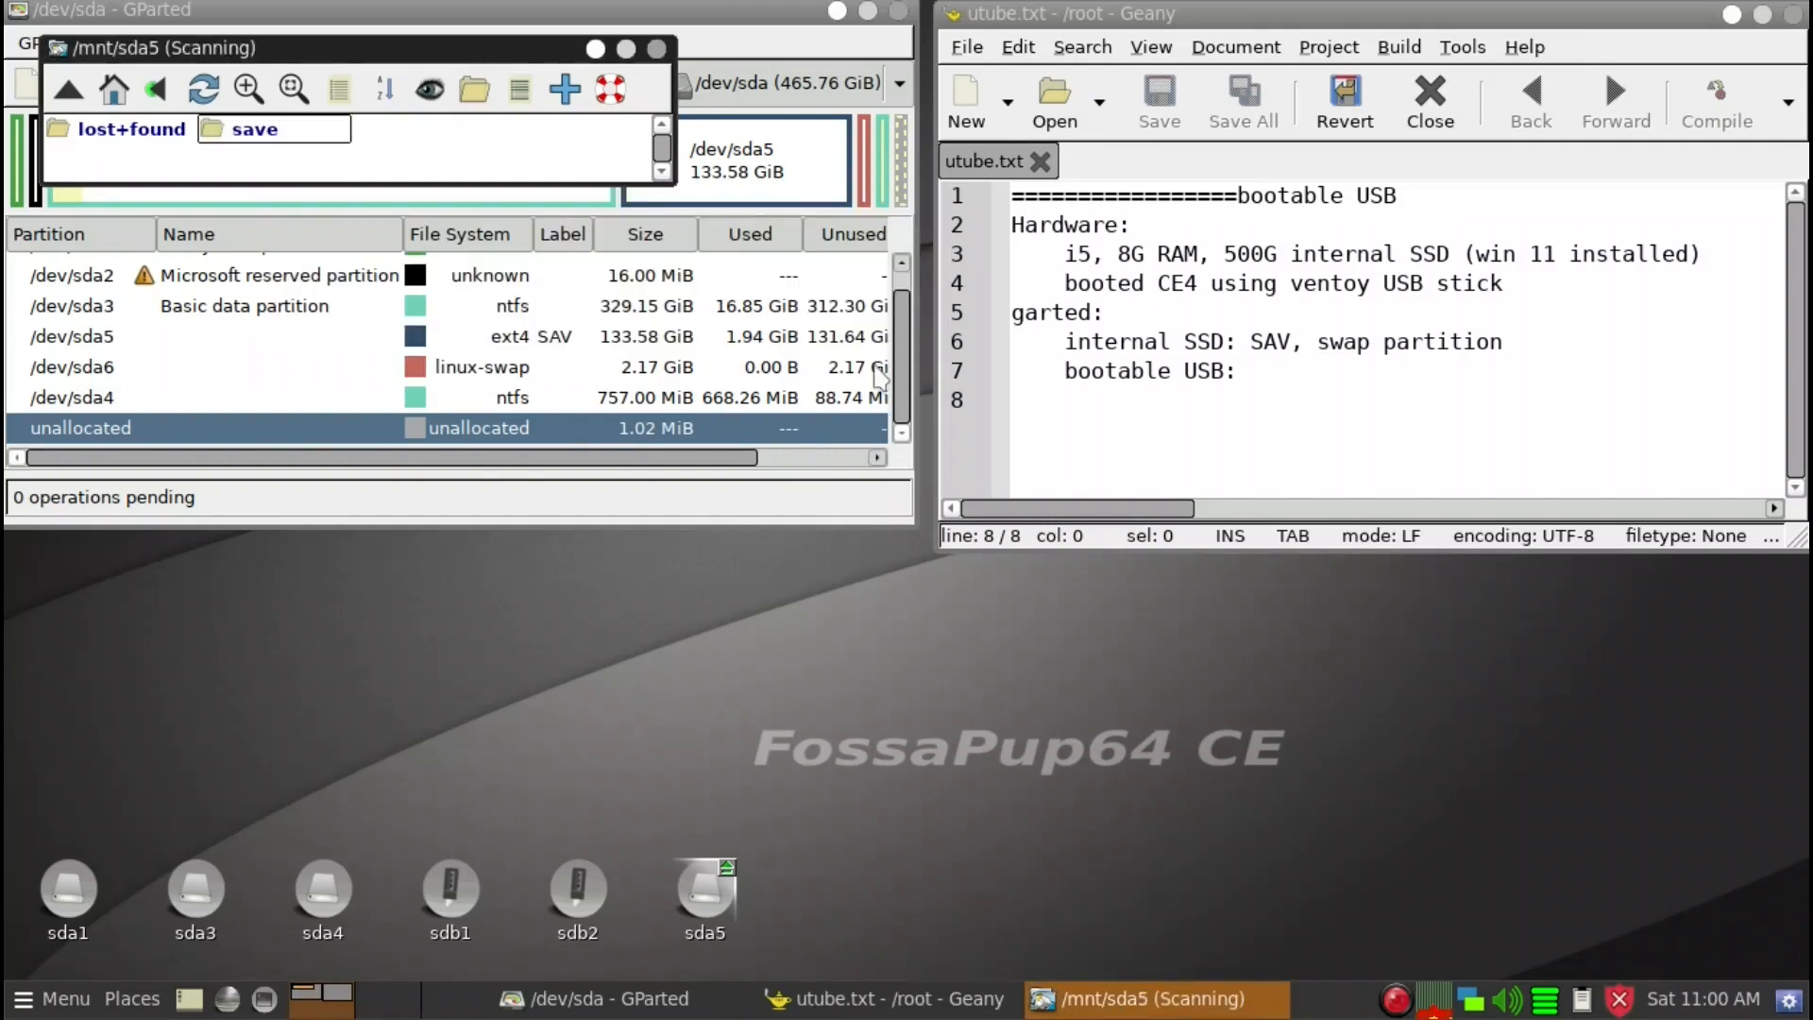
click(247, 129)
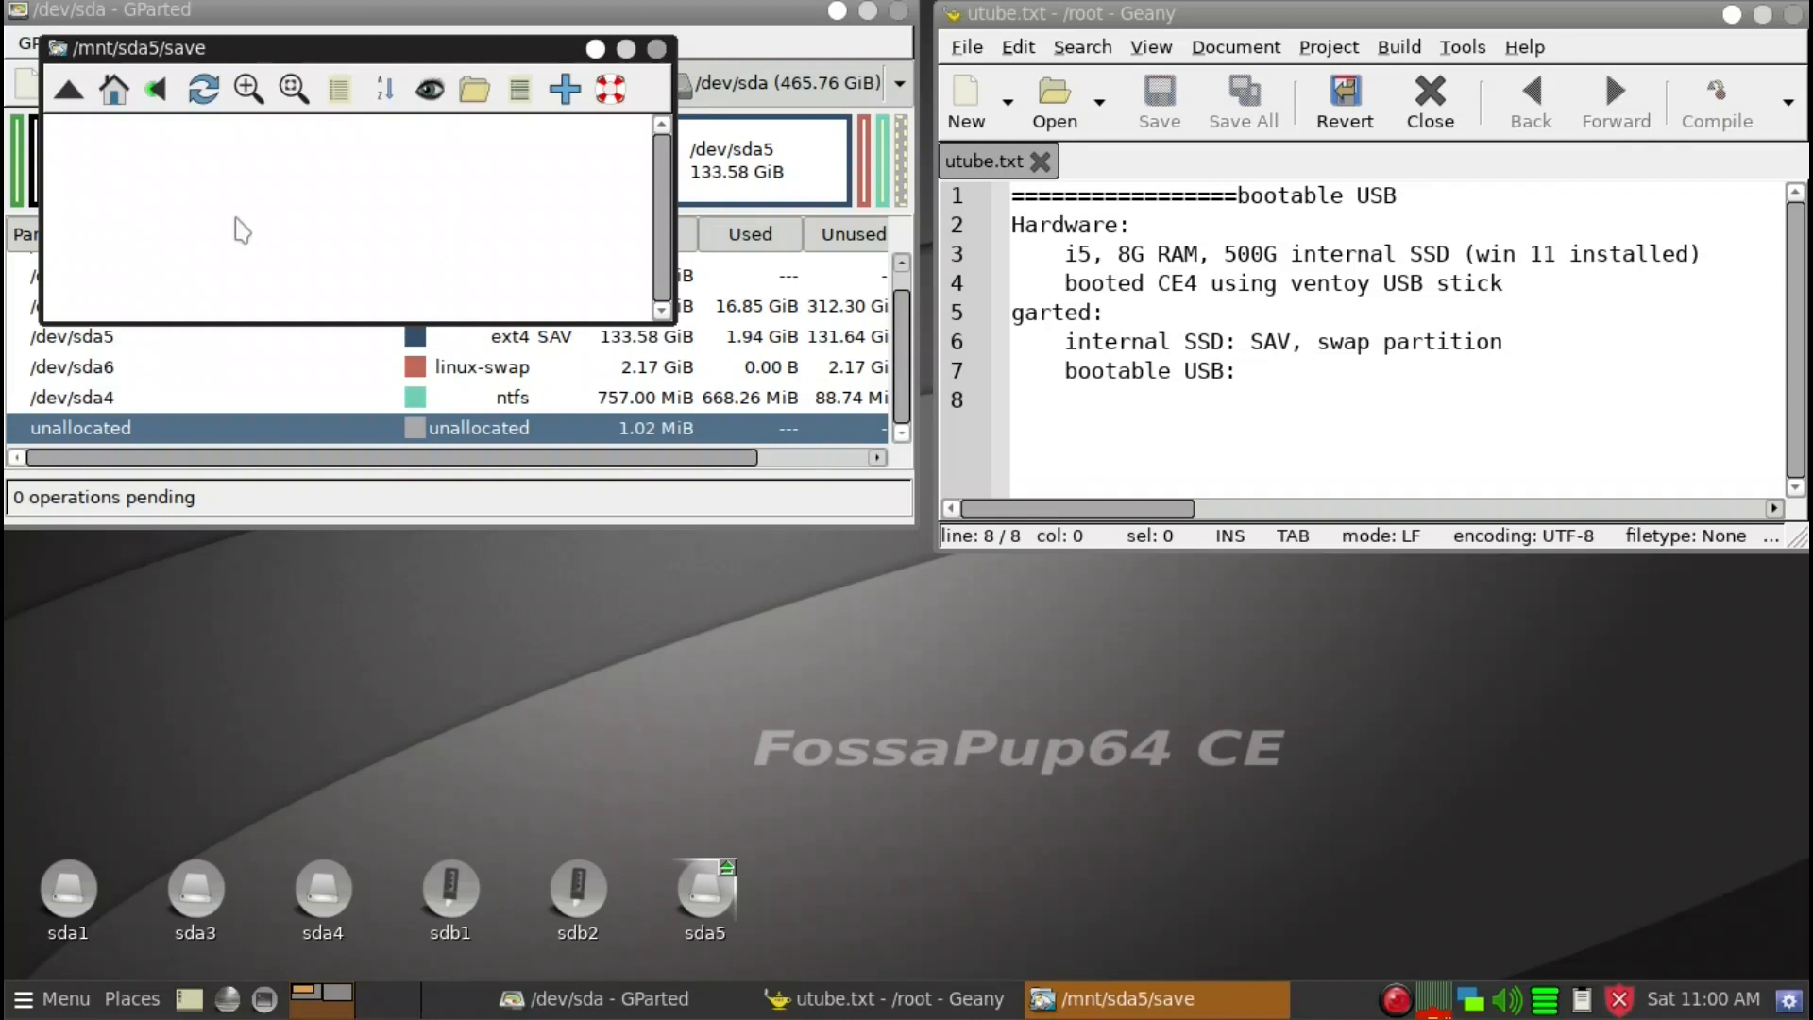
click(657, 49)
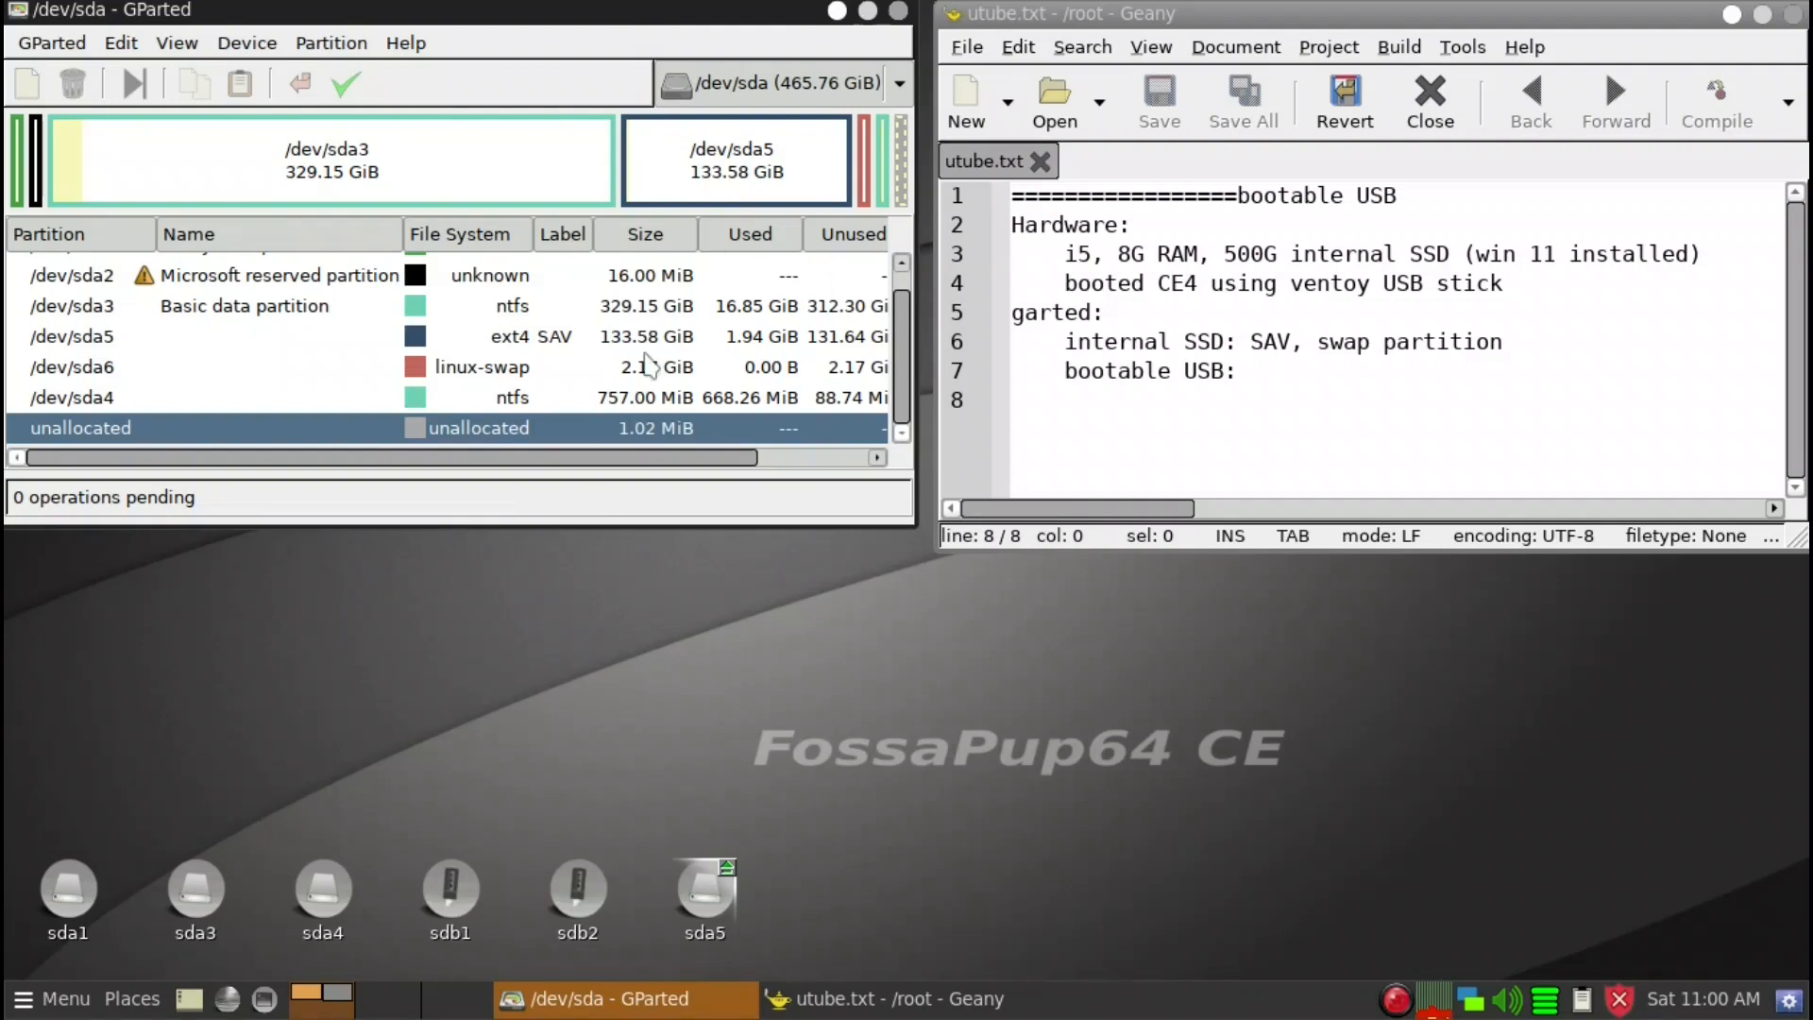
Step: Close the partition editor and mount the sdh1 USB drive to show its files
click(898, 13)
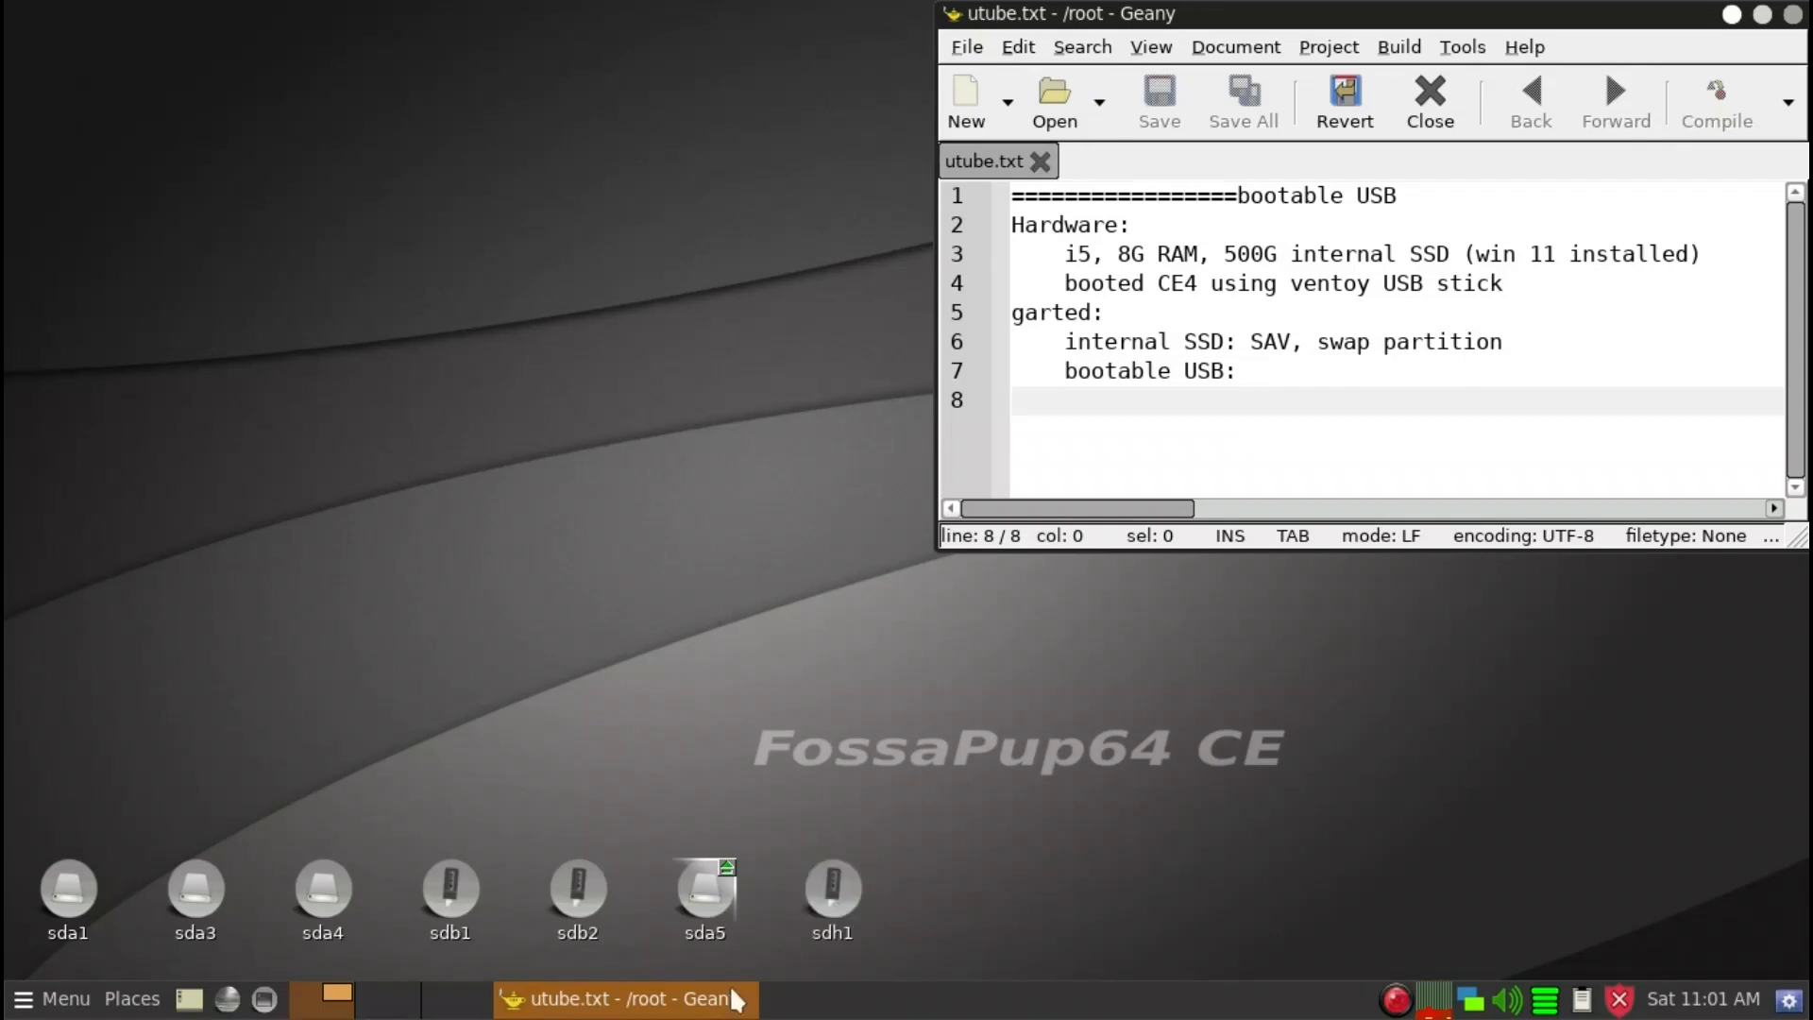
click(829, 890)
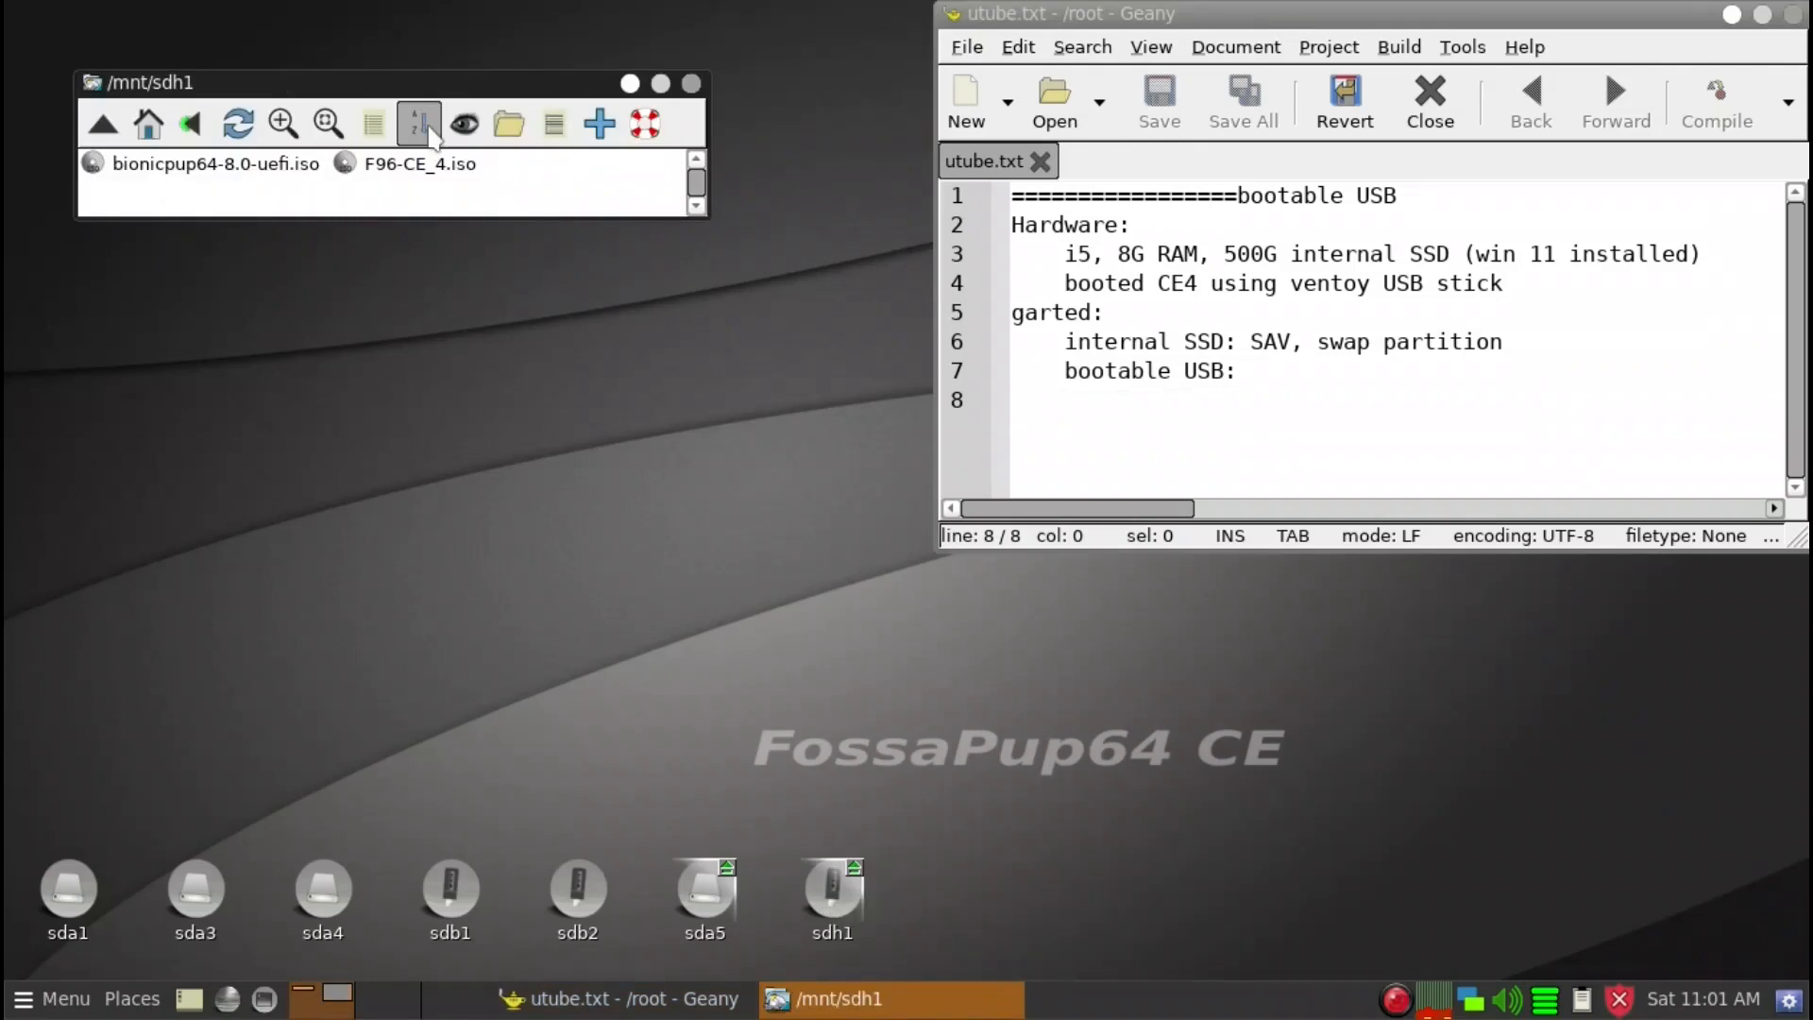
Step: Move the sdh1 file window out of the way and show the home folder in a second file window above it
drag(425, 78, 542, 129)
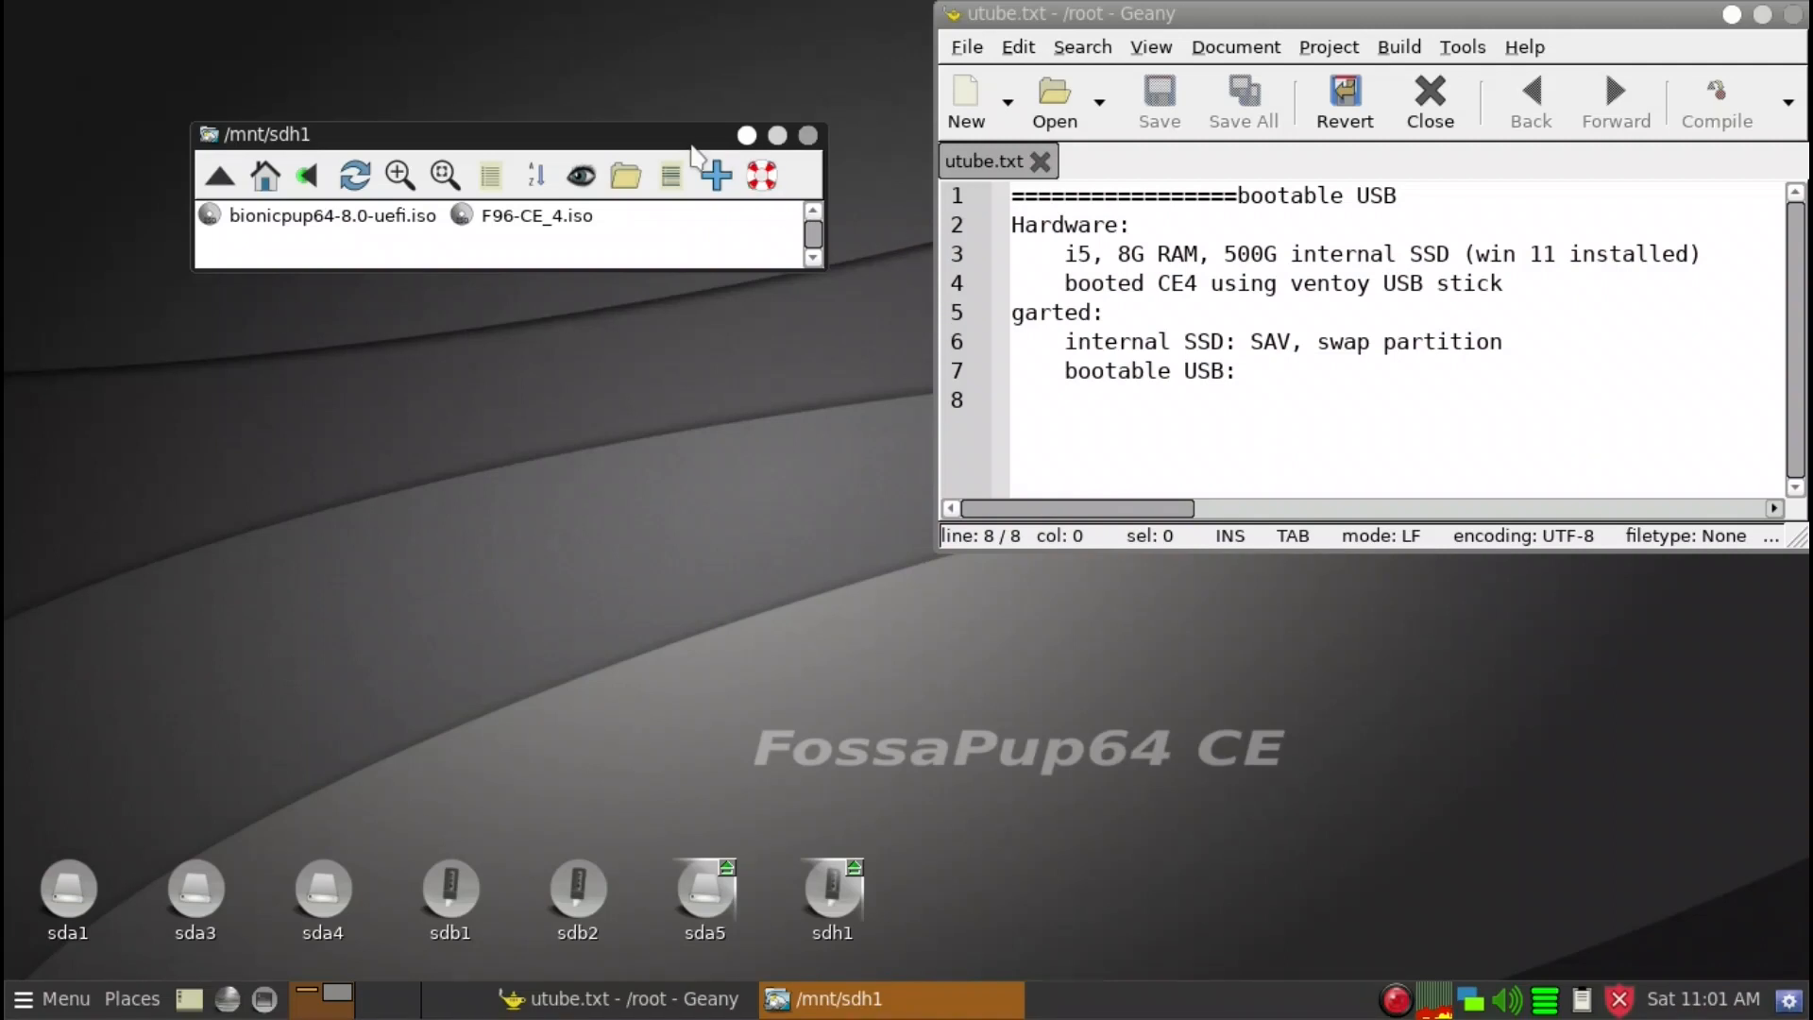
drag(684, 143, 694, 310)
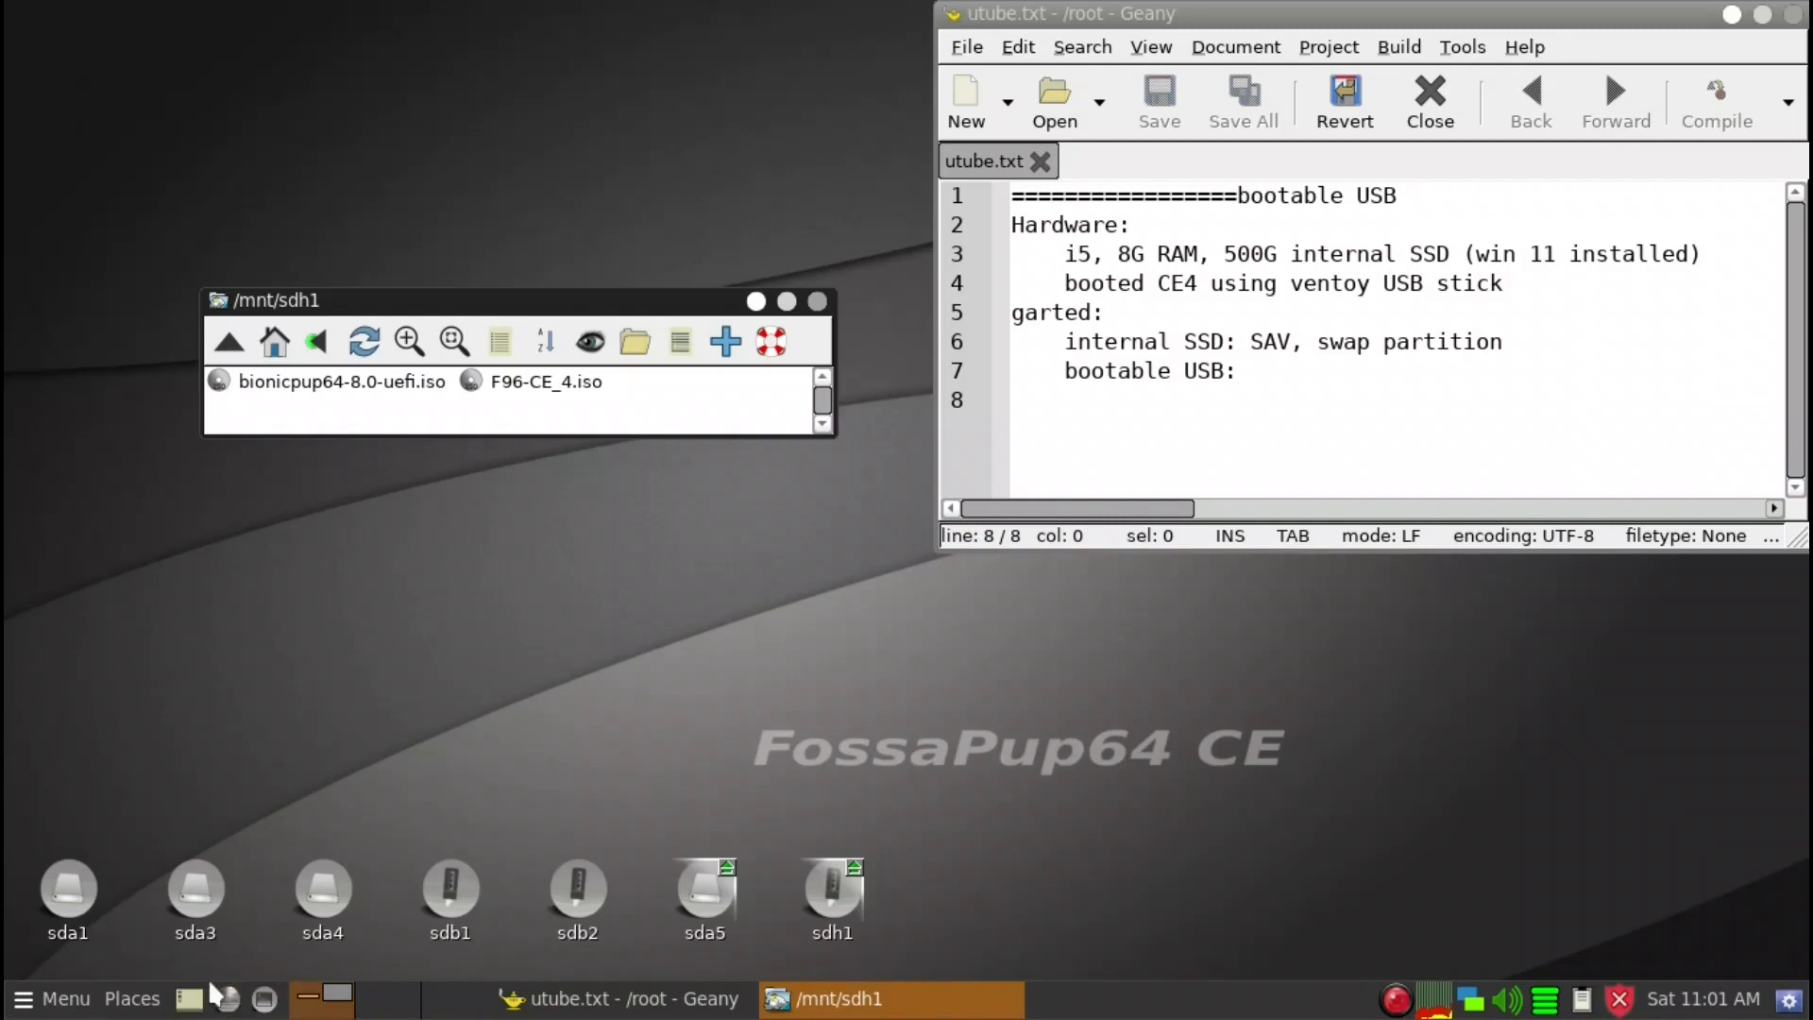
click(321, 897)
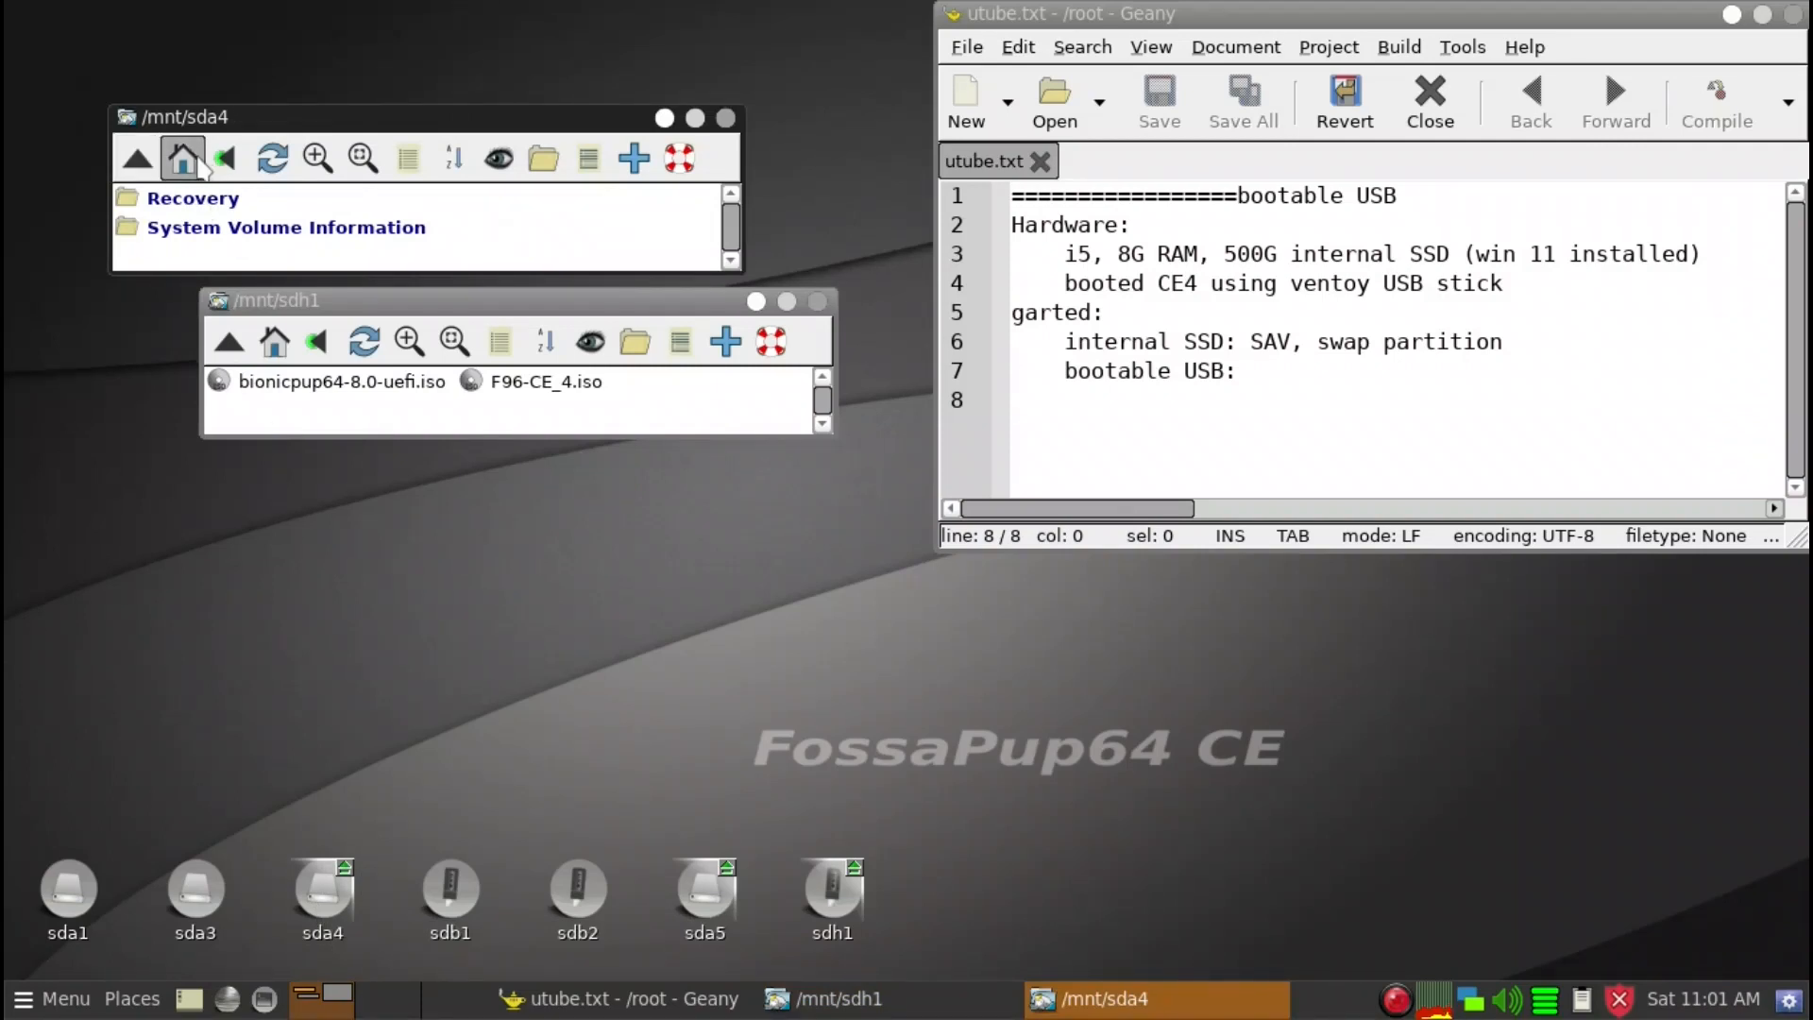
click(182, 159)
drag(283, 121, 267, 10)
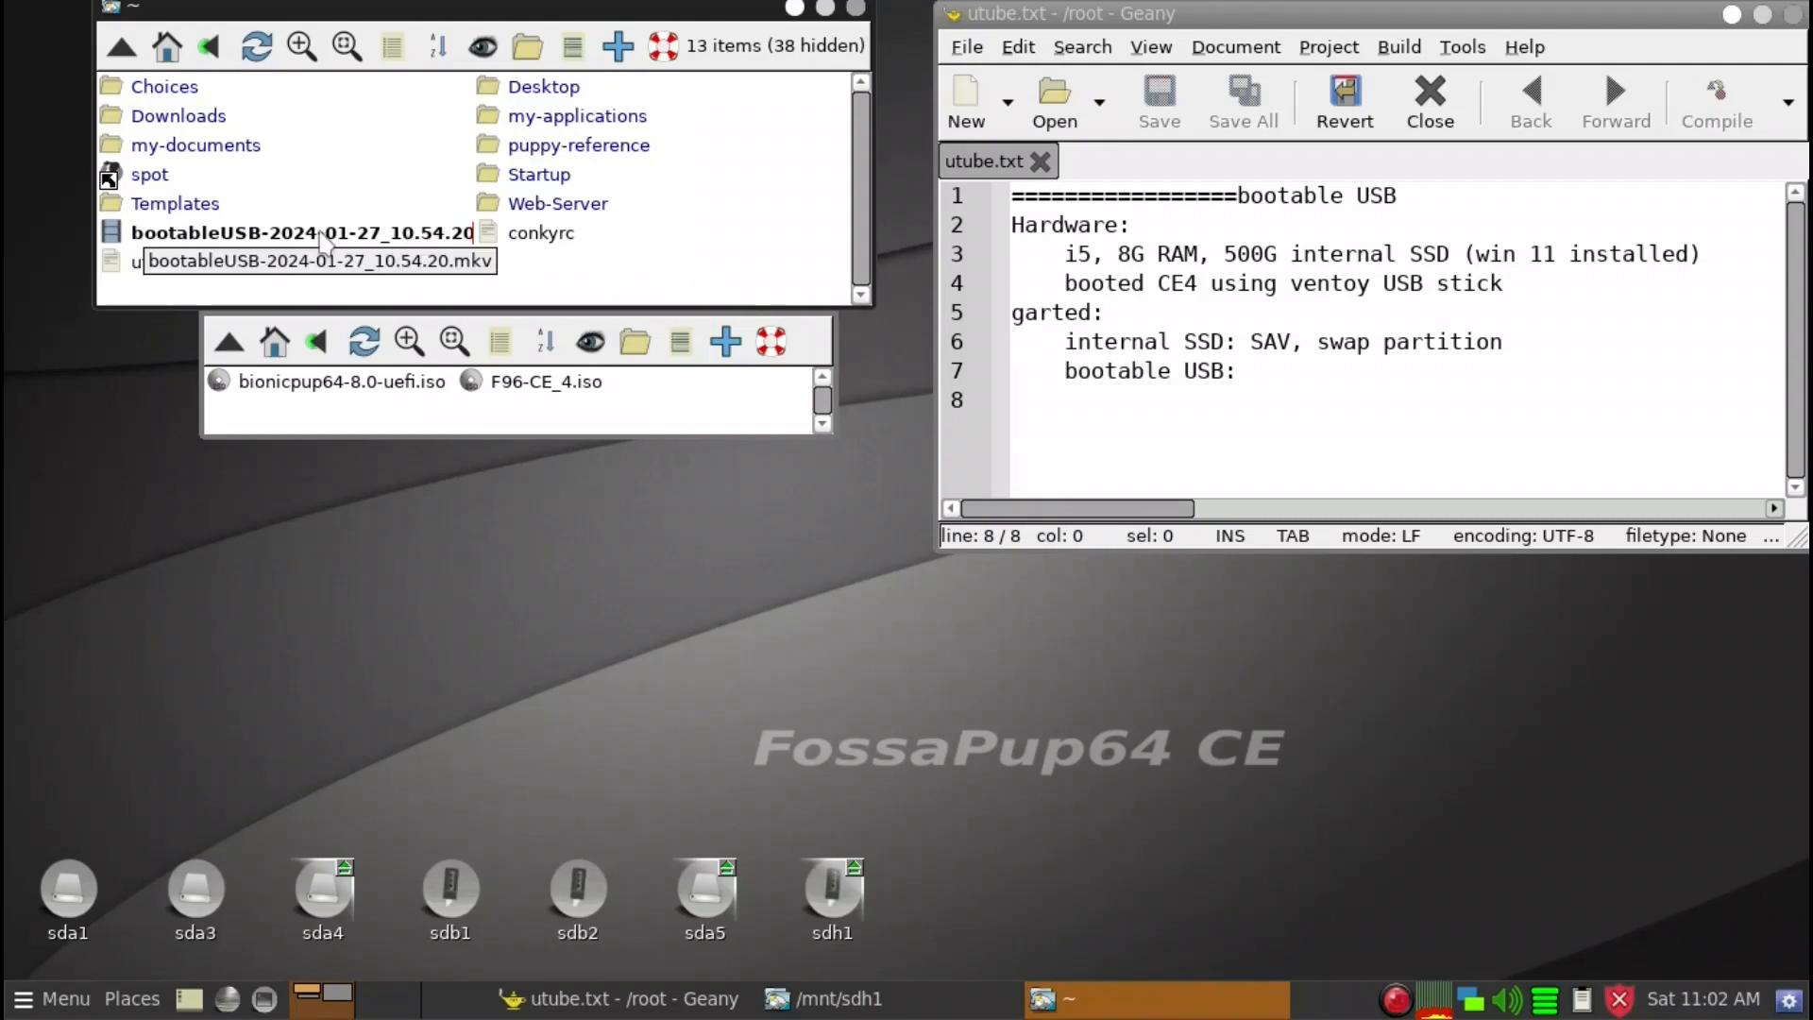
Step: Copy bionicpup64-8.0-uefi.iso and F96-CE_4.iso from the sdh1 drive to the home folder with Brief, Merge and Newer enabled
drag(527, 423, 540, 248)
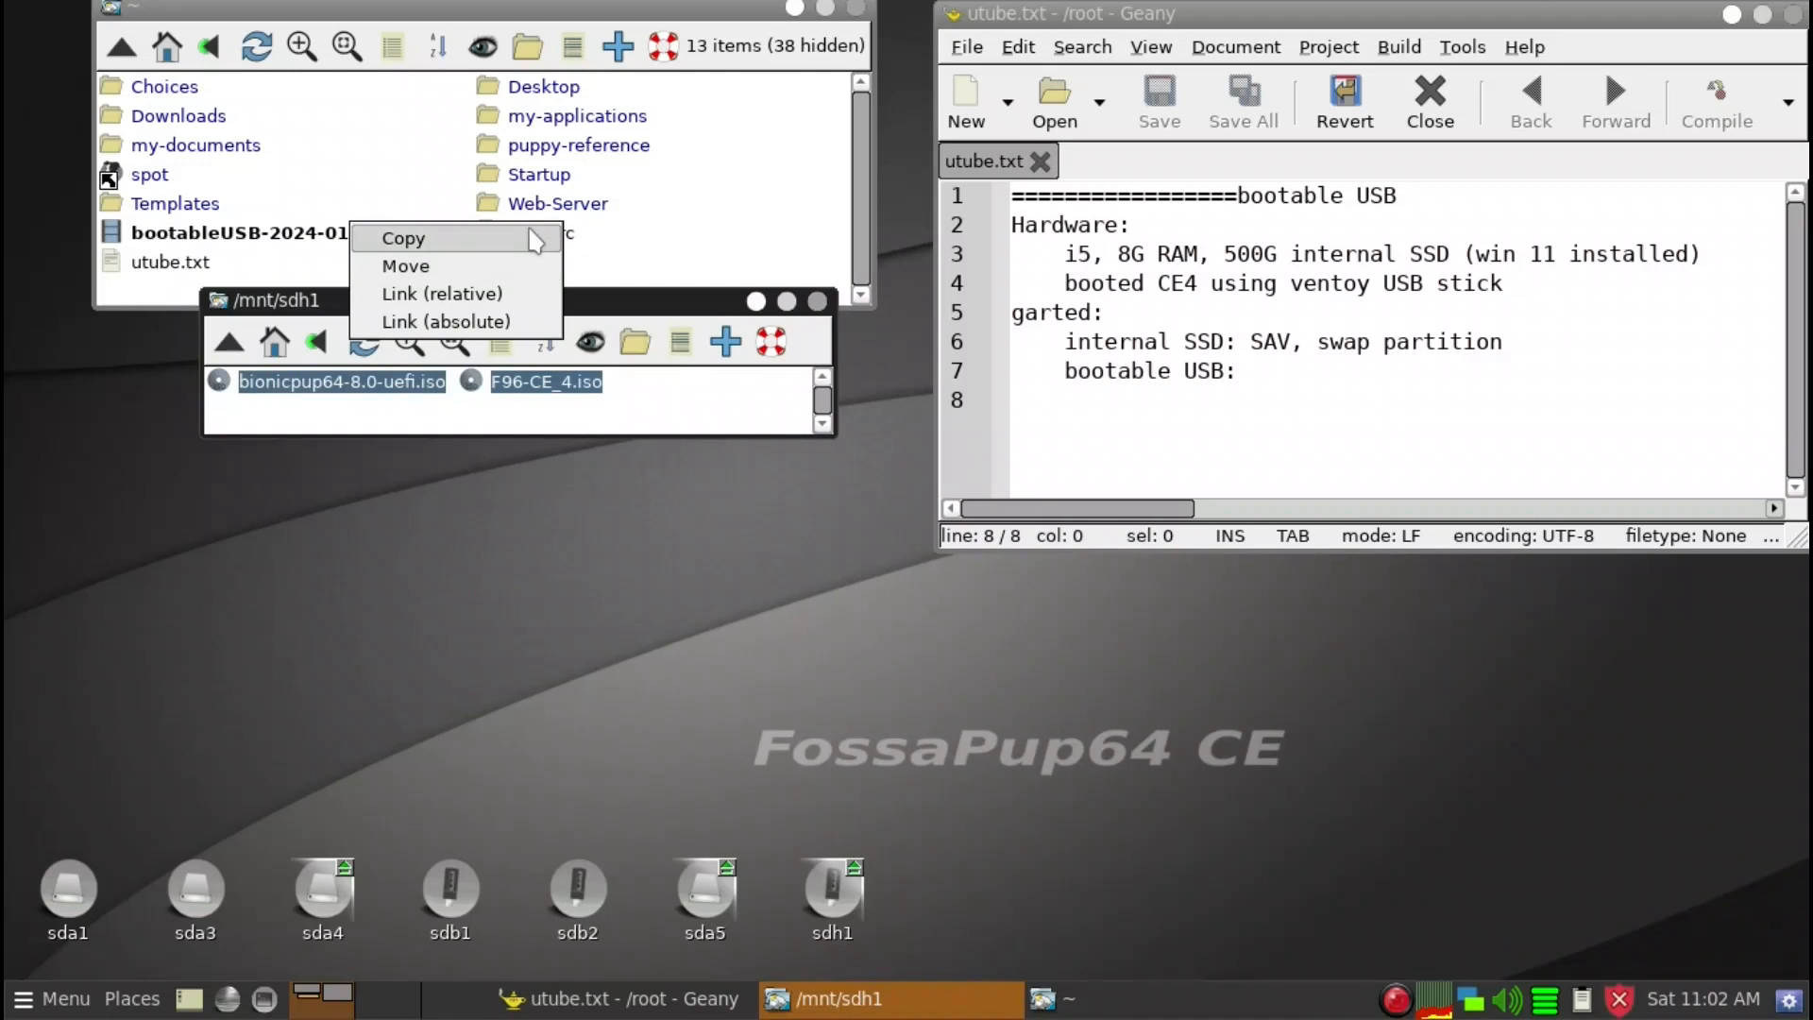
click(536, 241)
click(295, 332)
click(380, 332)
click(493, 331)
click(651, 331)
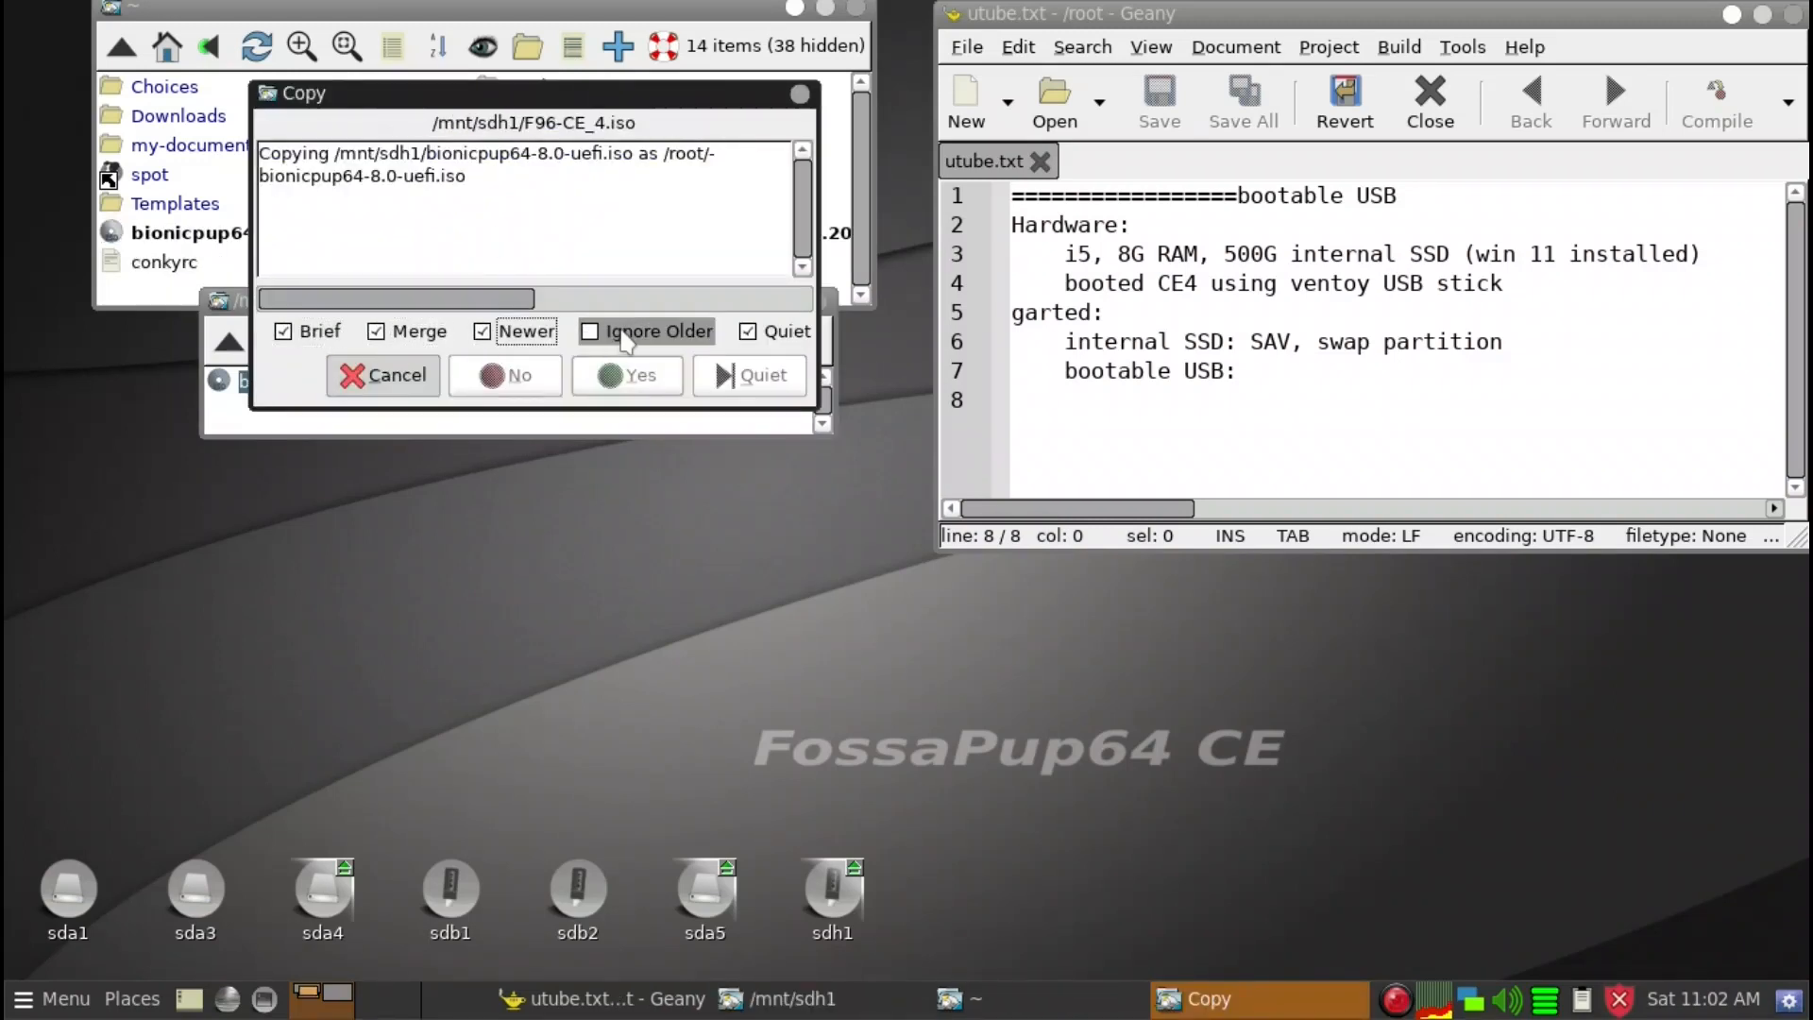
drag(604, 93, 733, 523)
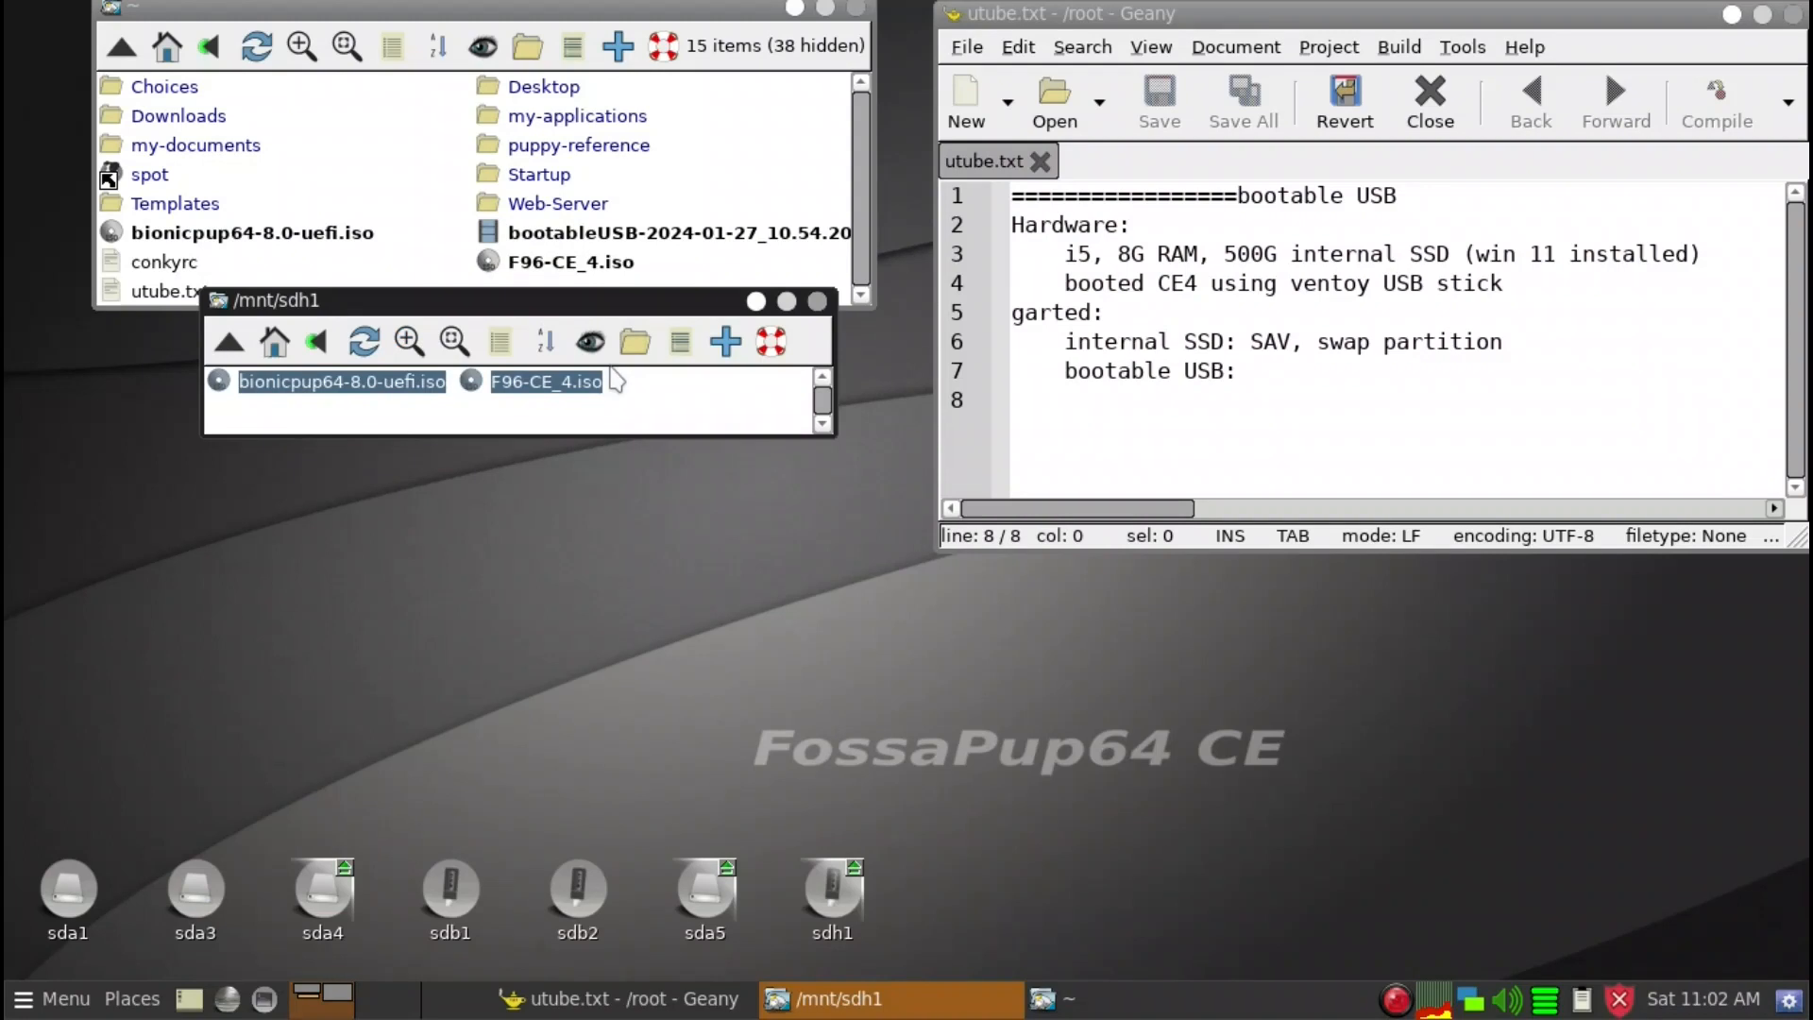
Step: Close the sdh1 file window and minimize the home folder window
drag(588, 306, 613, 416)
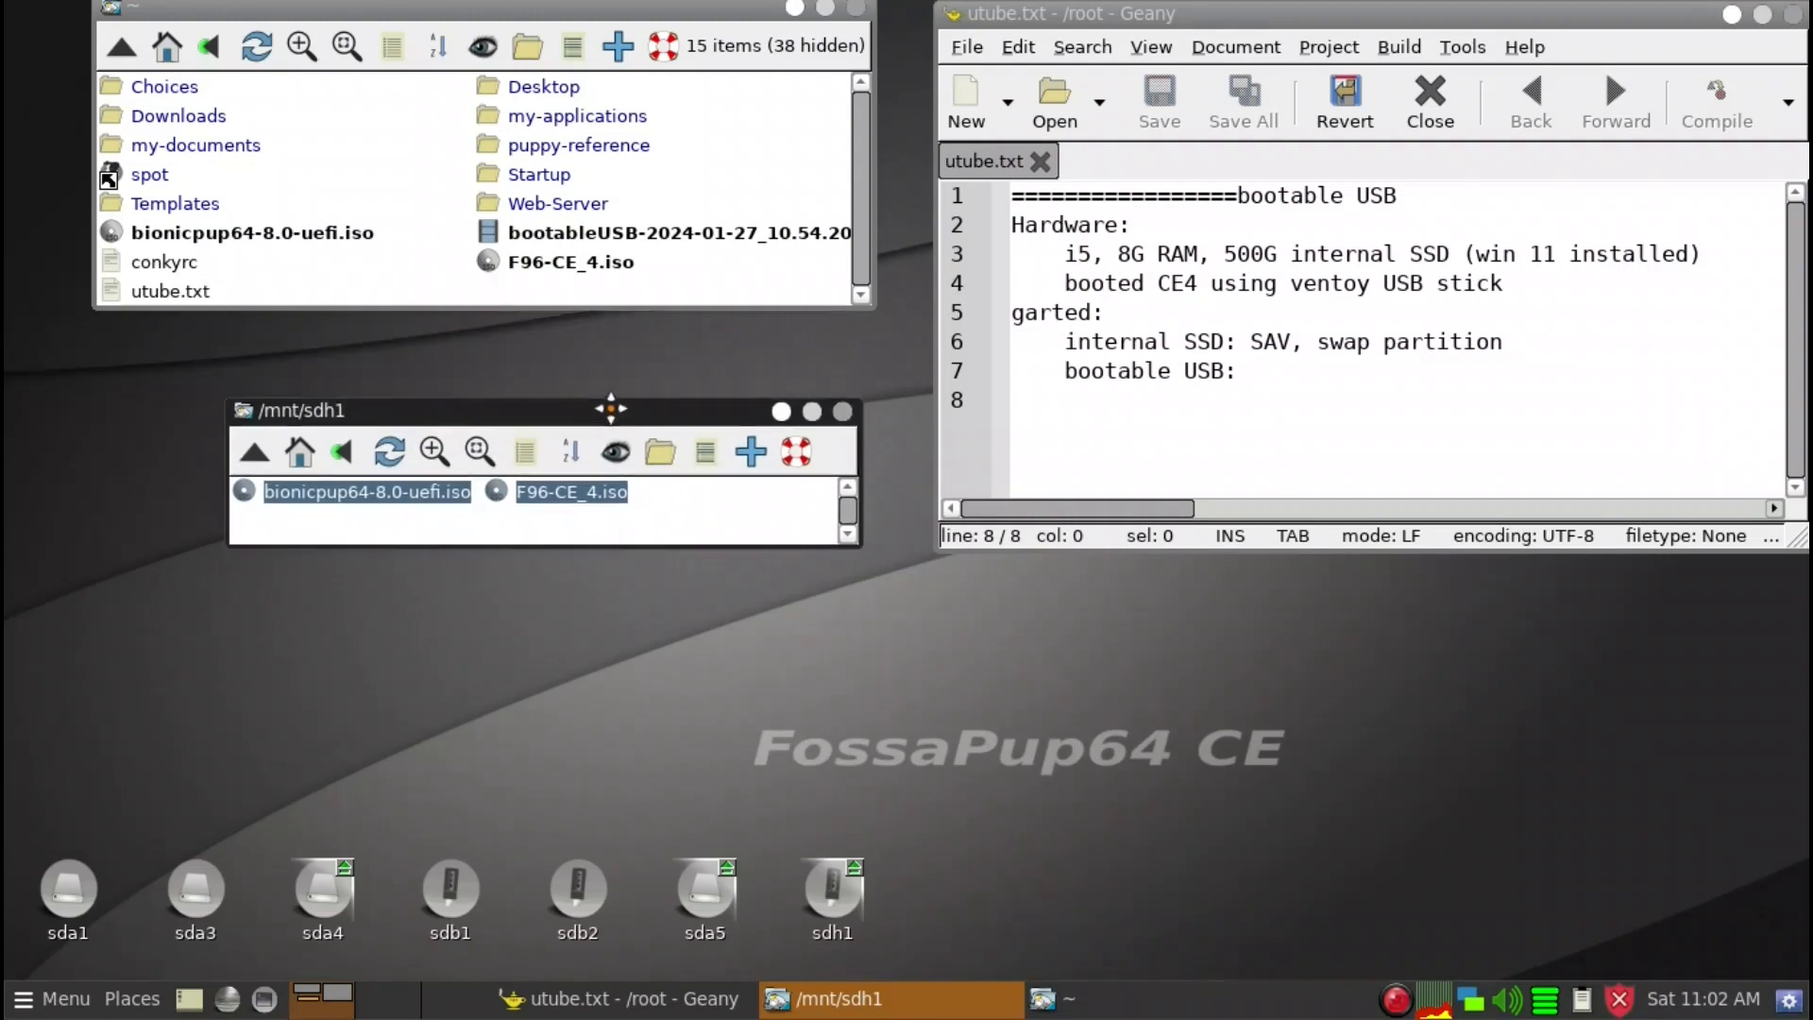
click(844, 413)
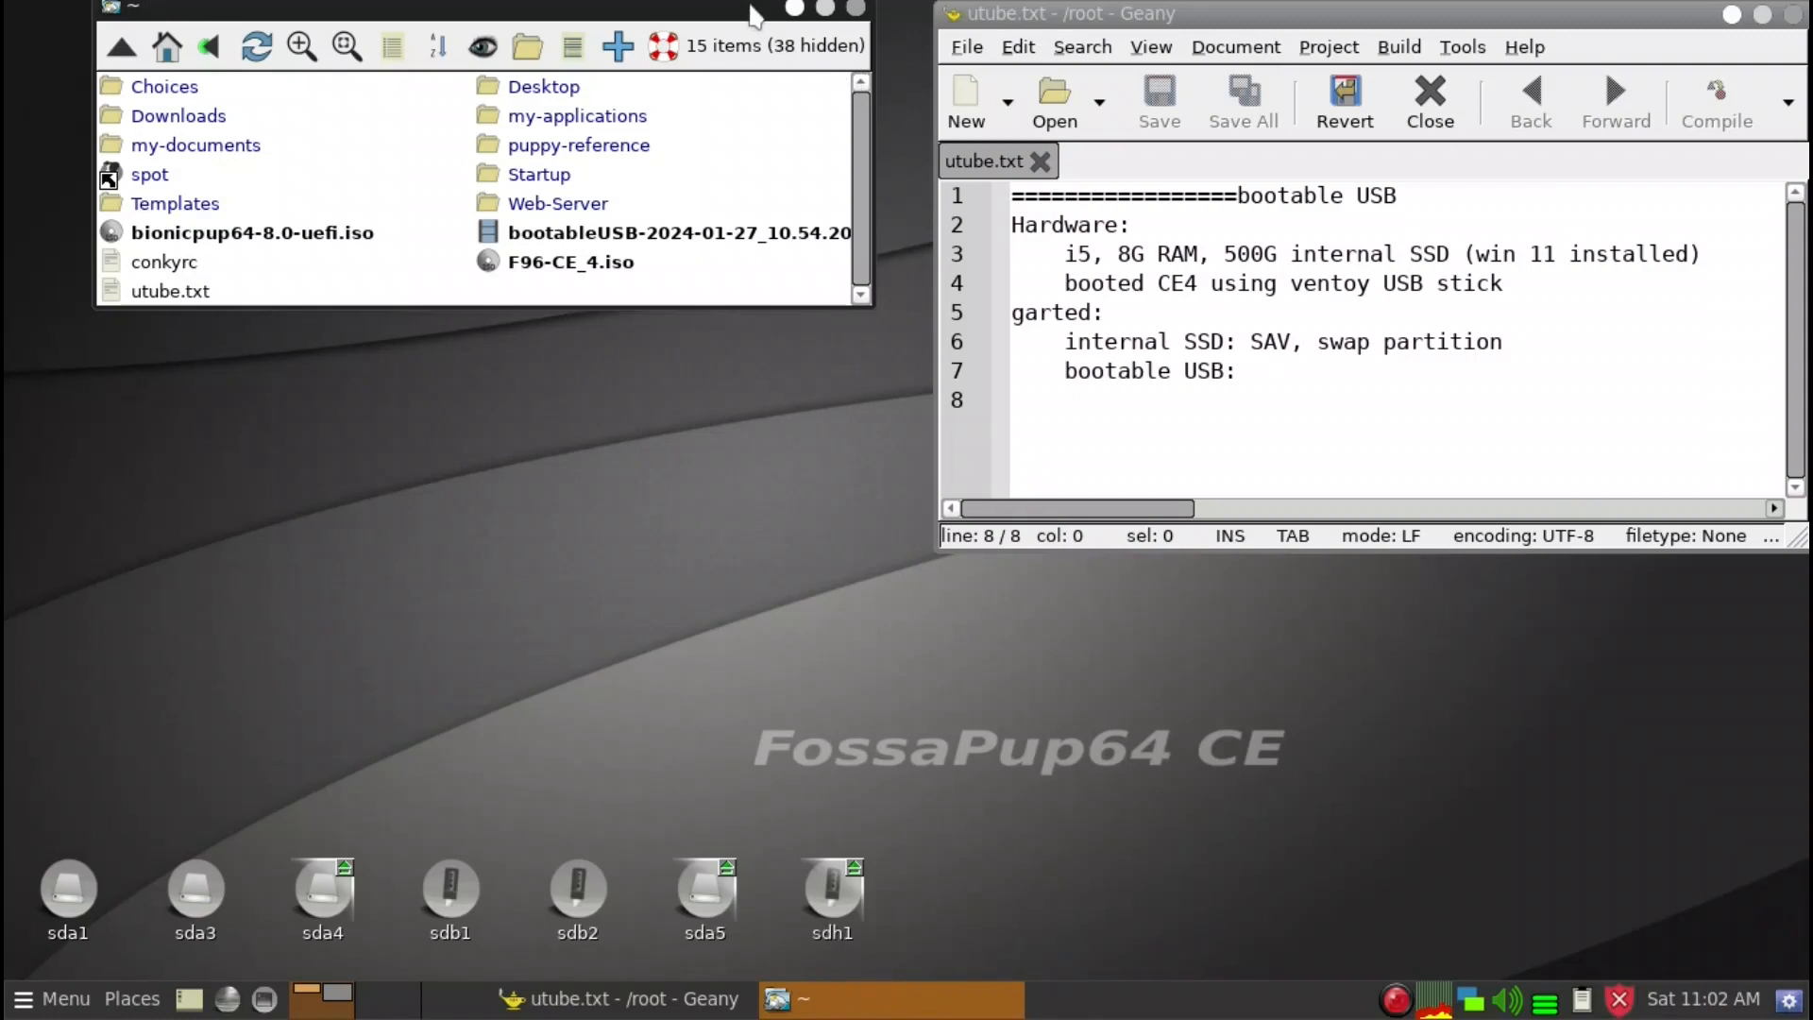
click(794, 8)
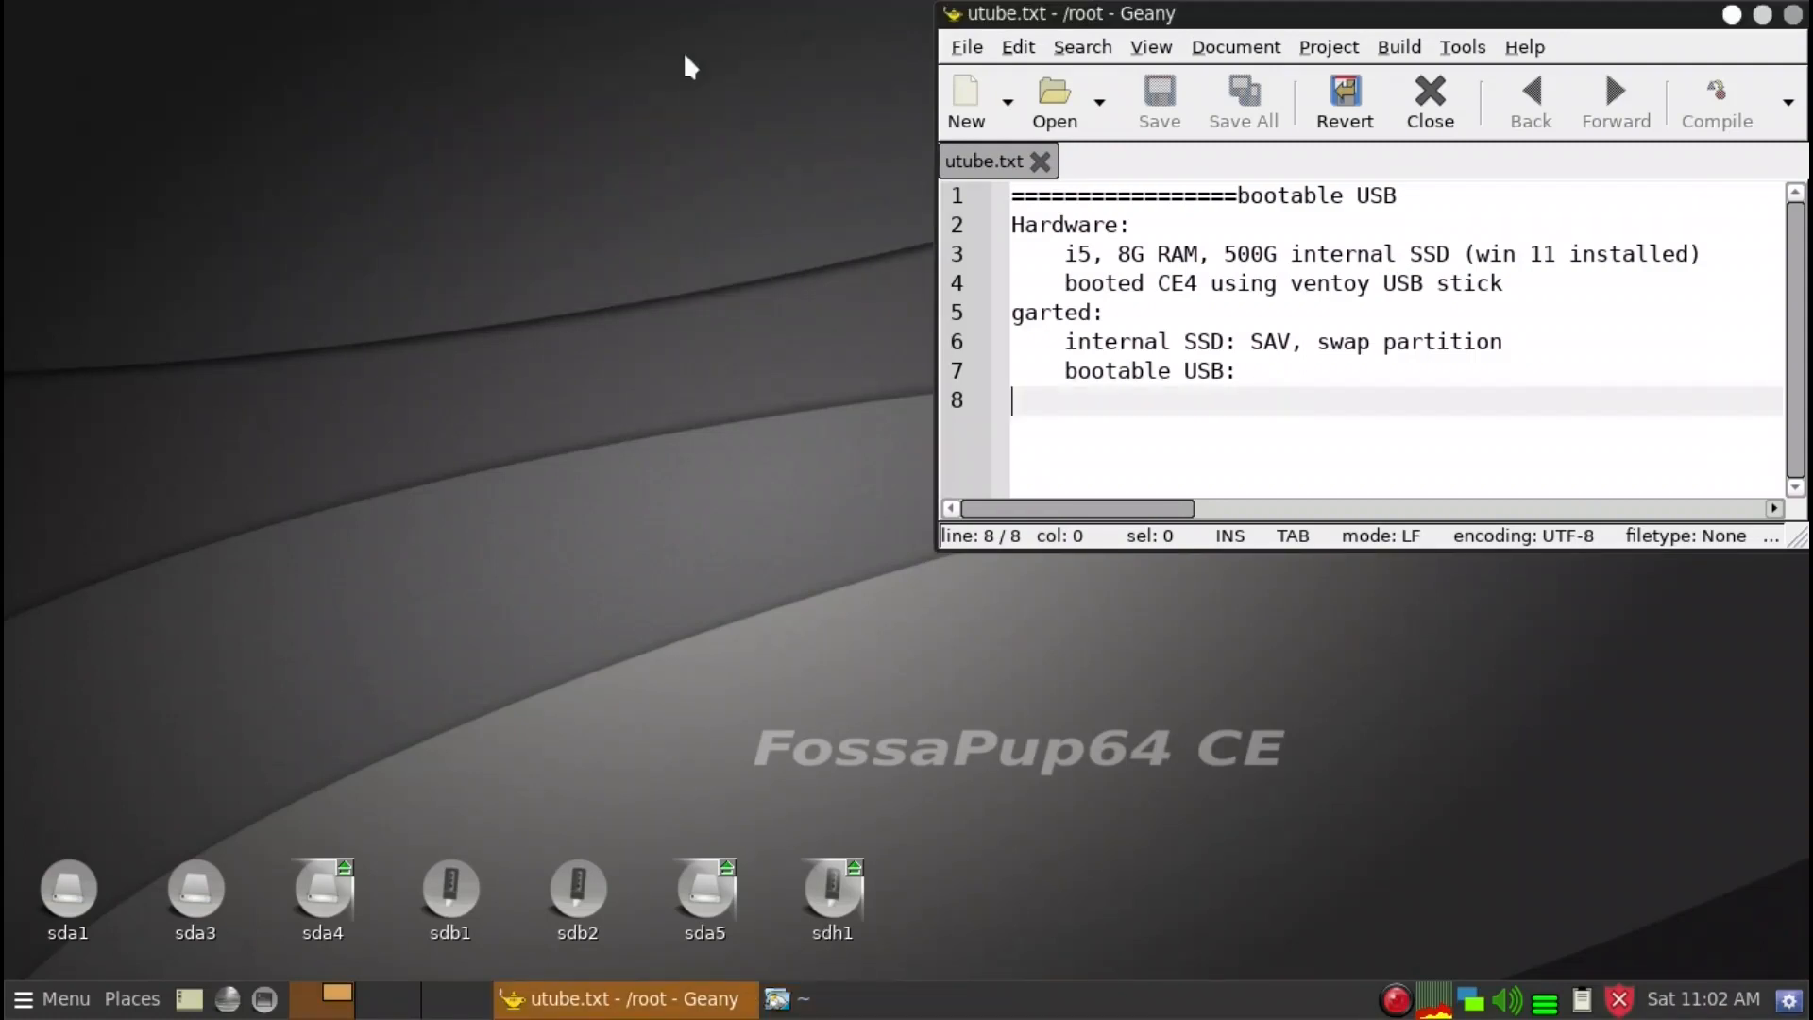
Step: Launch GParted on the sdh USB flash drive (SanDisk Ultra Fit)
right_click(493, 163)
mouse_move(500, 162)
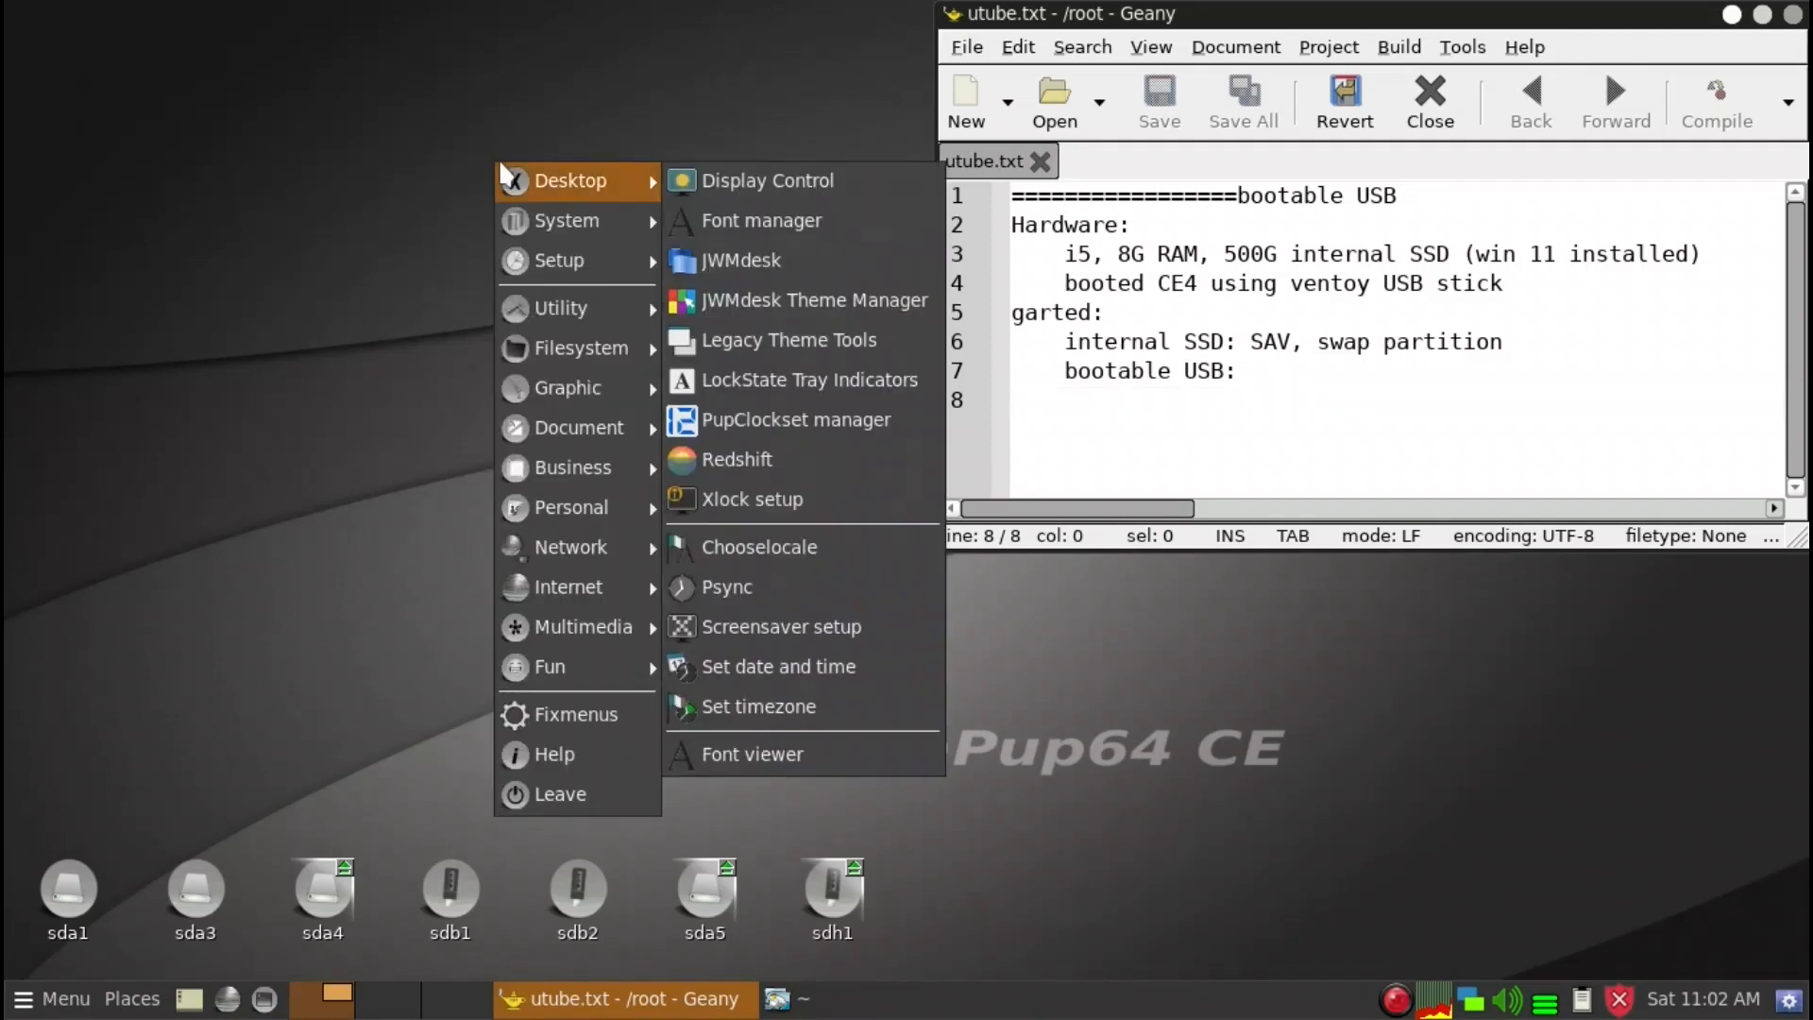
mouse_move(524, 229)
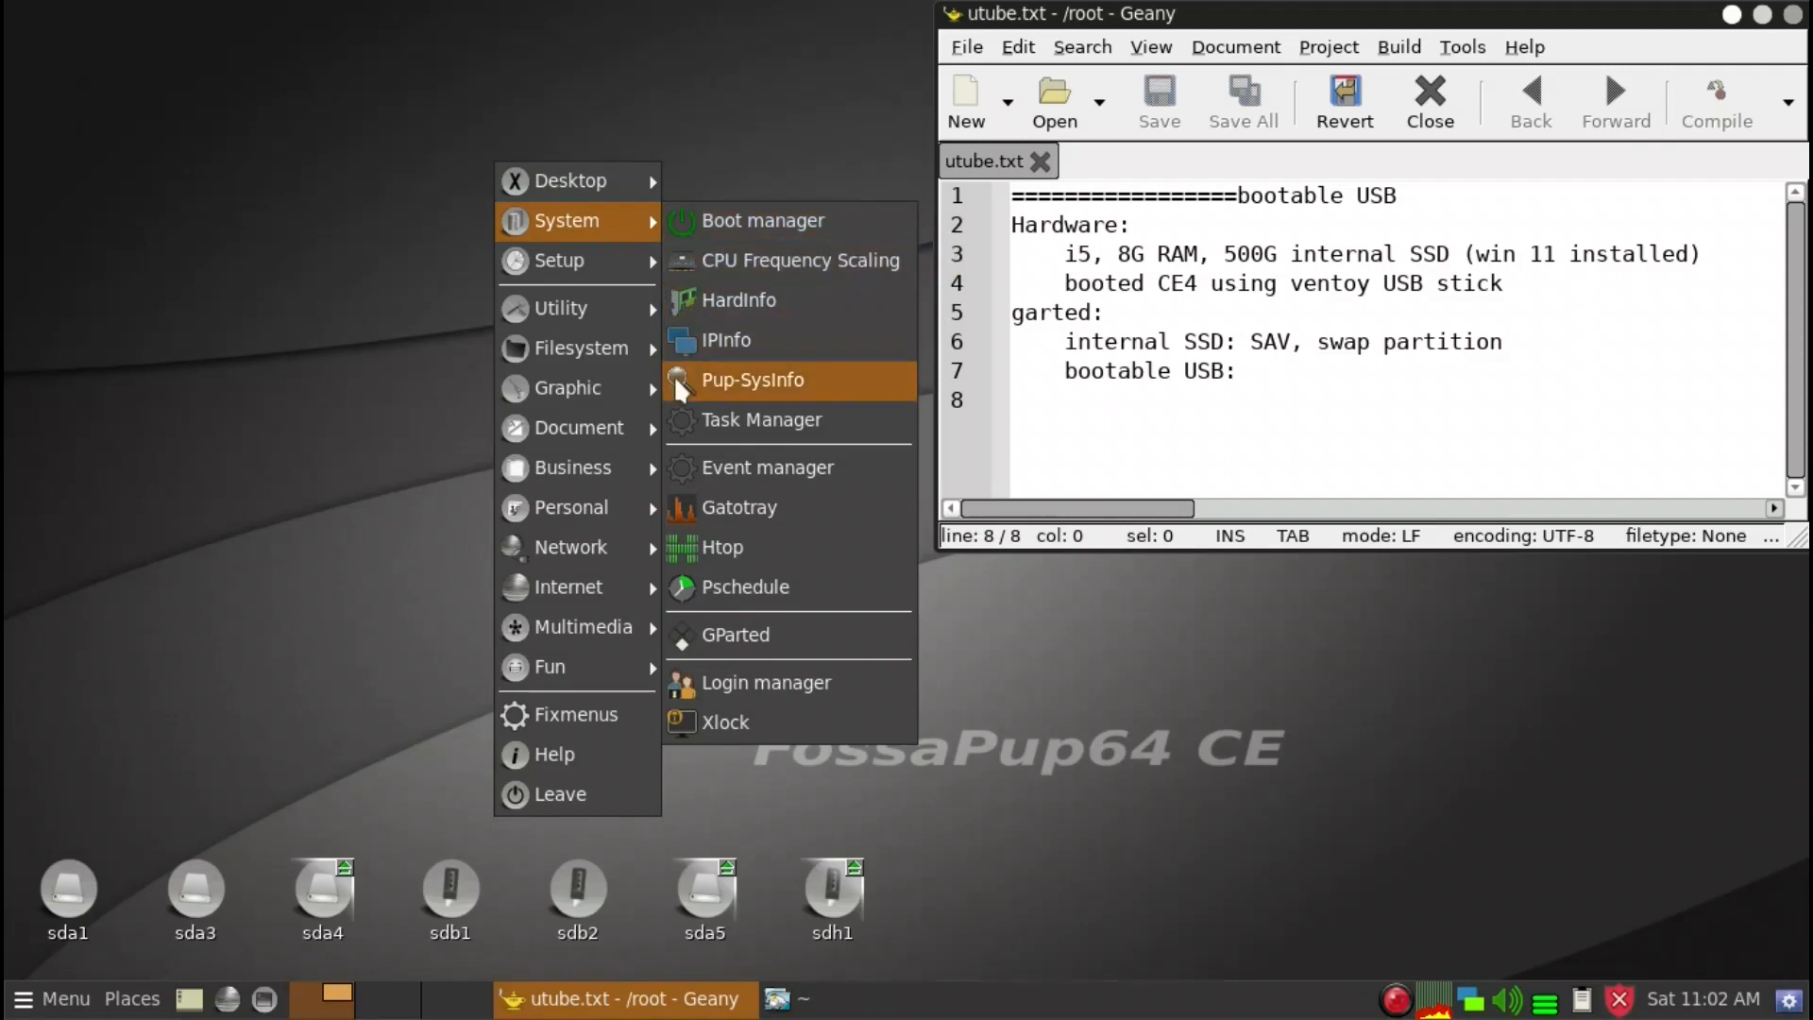
click(746, 644)
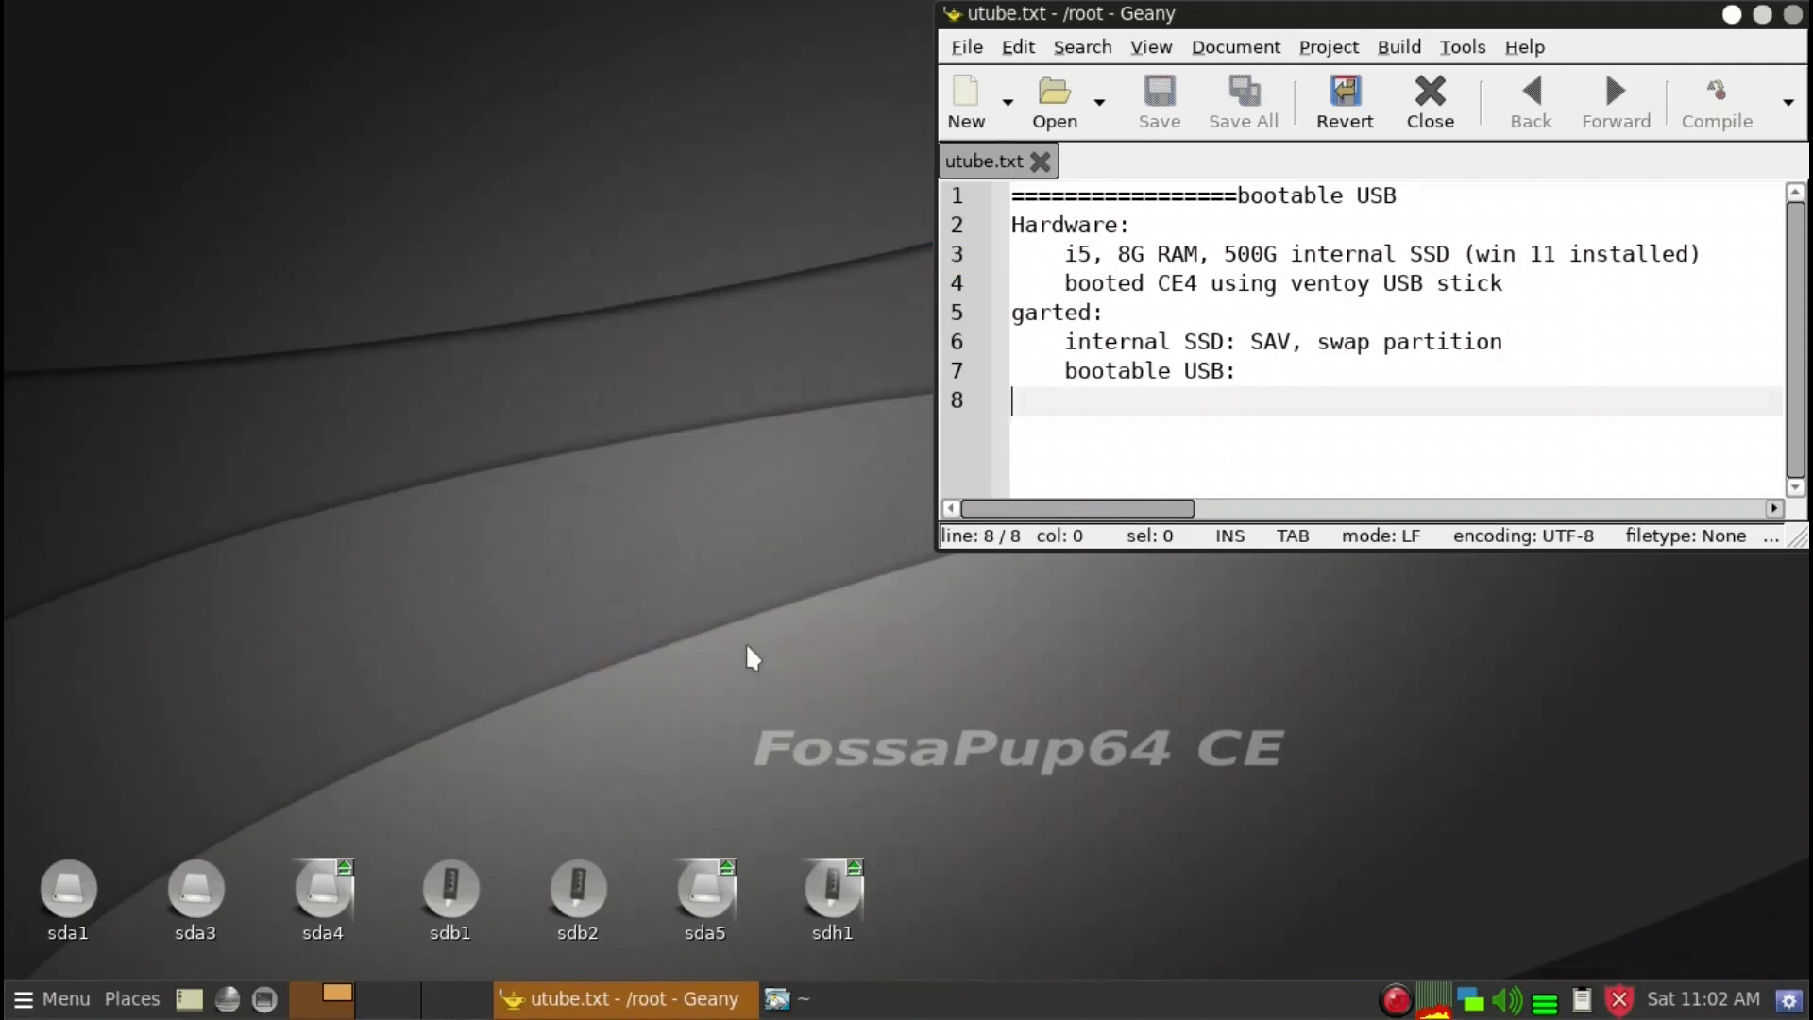
drag(738, 349, 238, 222)
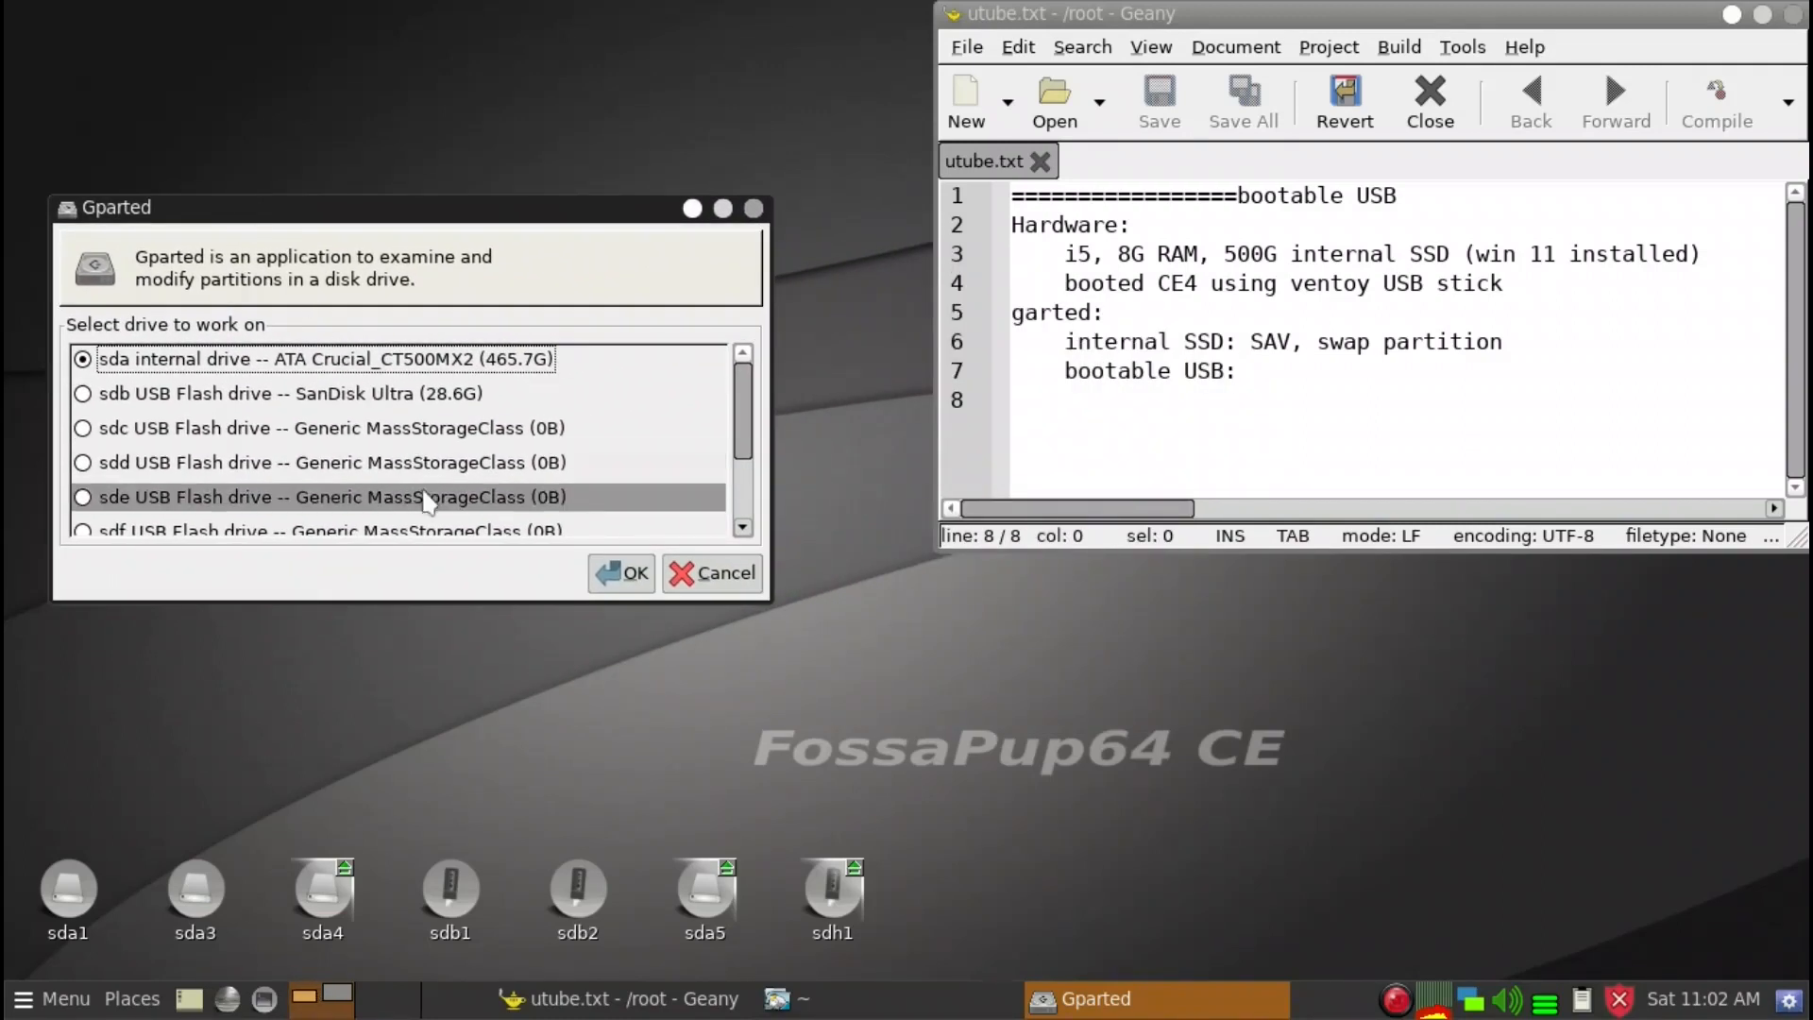
scroll(528, 472, down, 3)
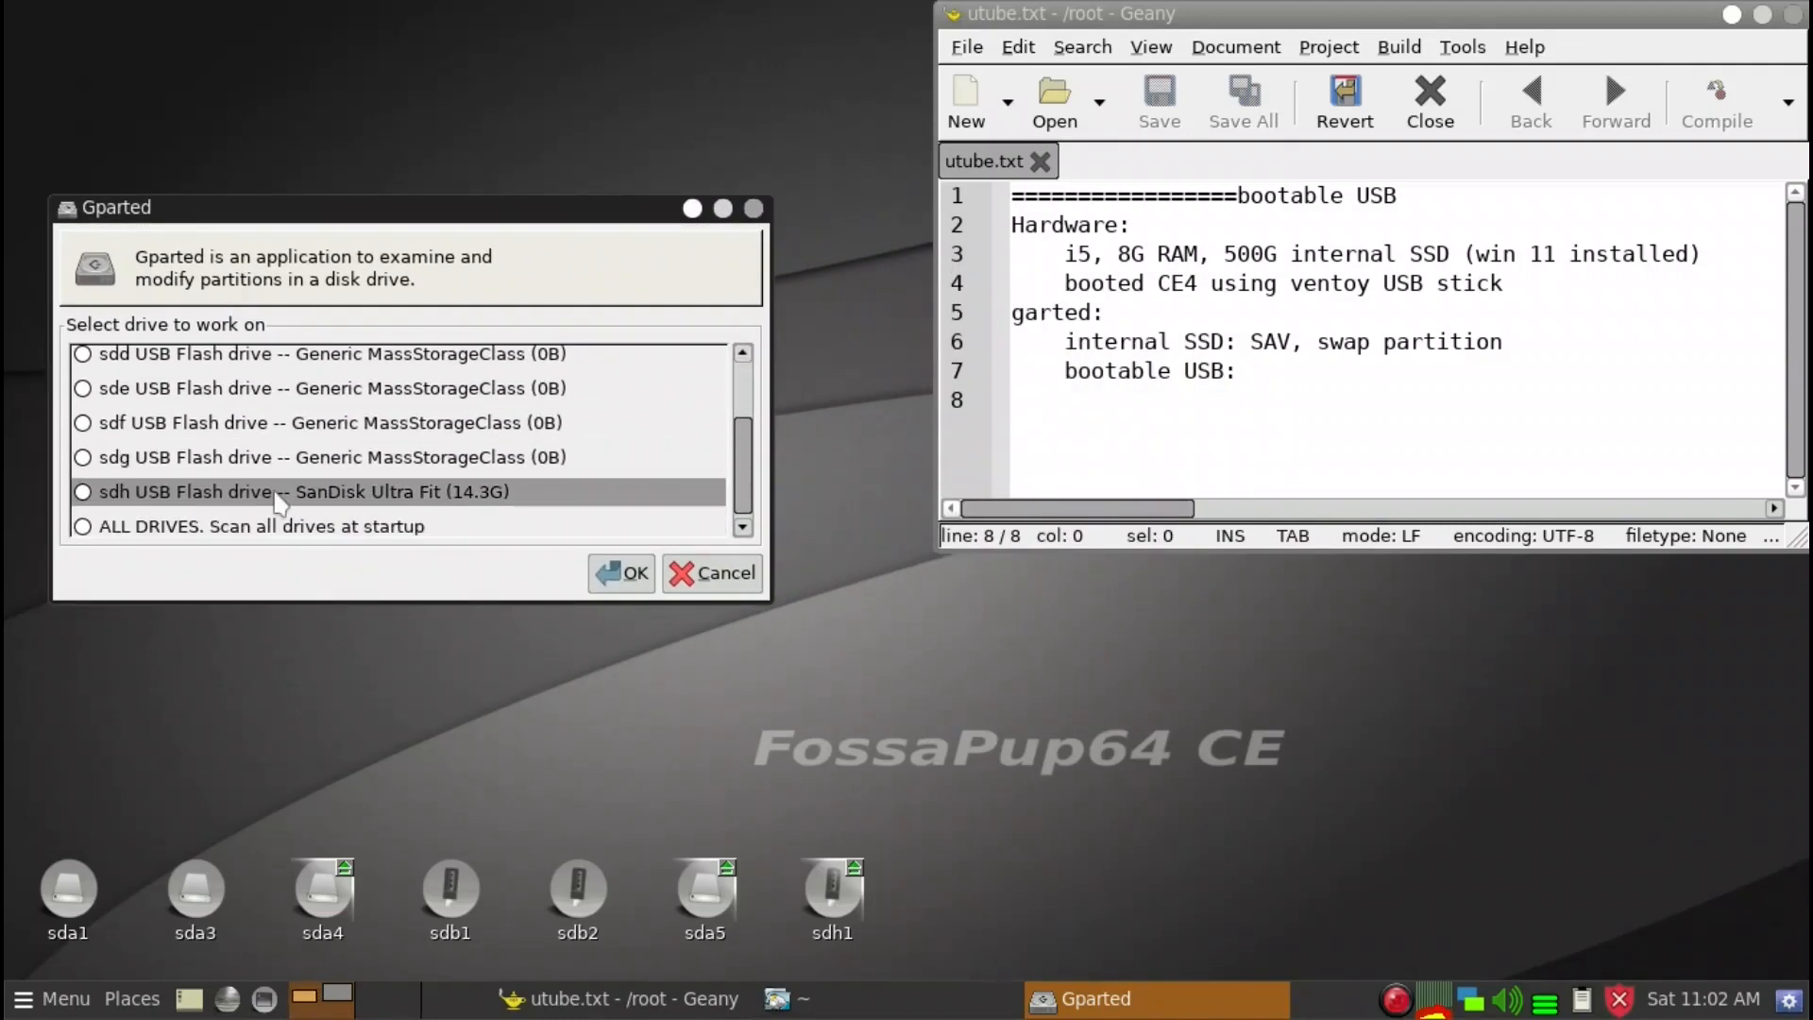
click(136, 494)
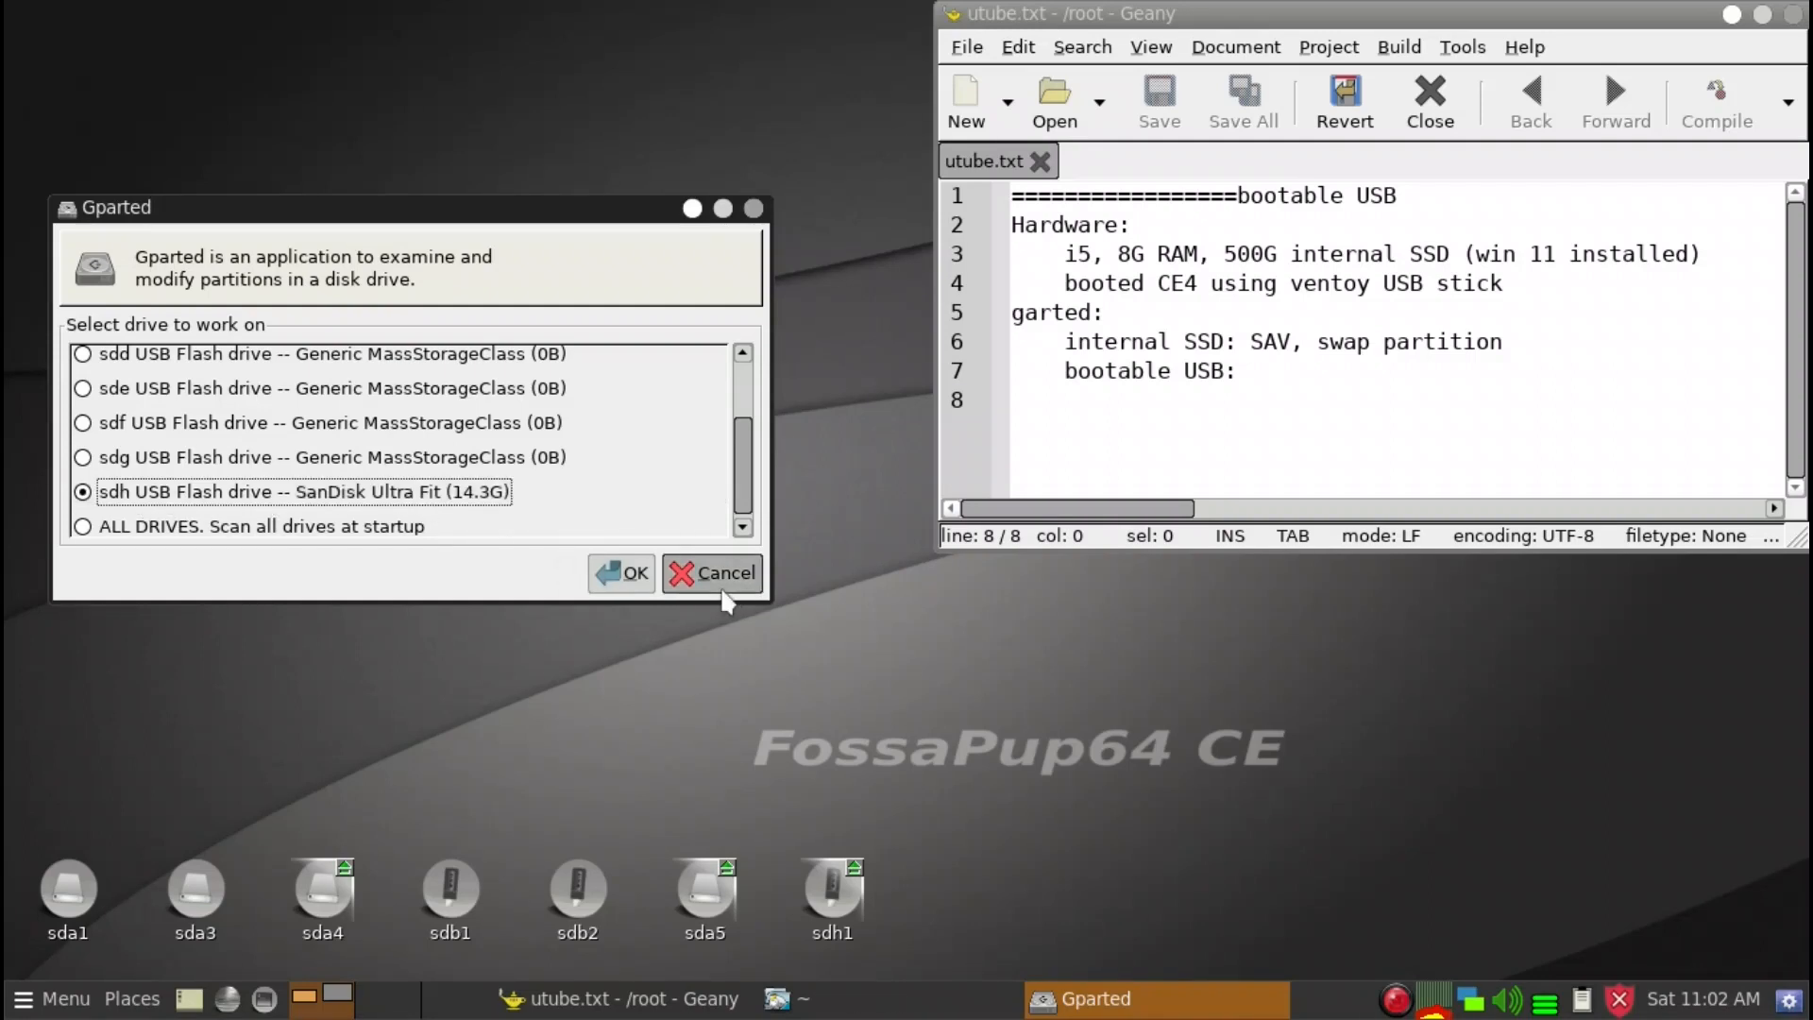
click(627, 578)
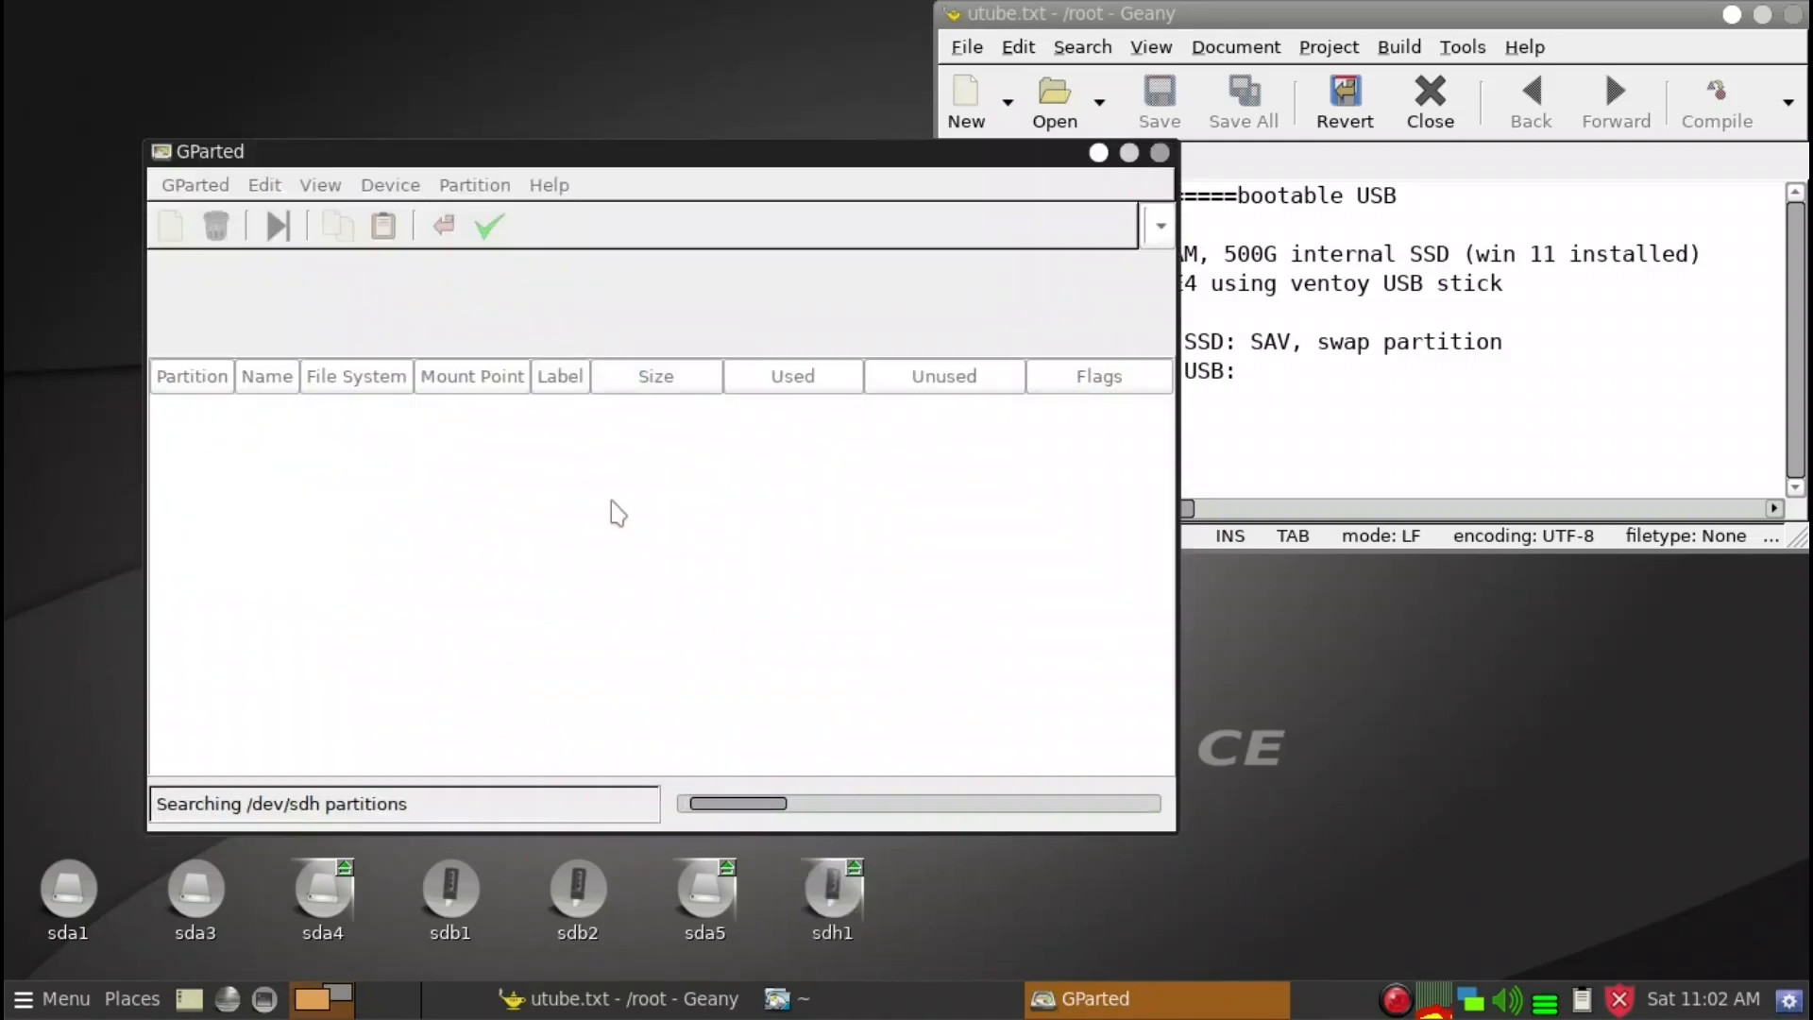
drag(600, 172, 461, 128)
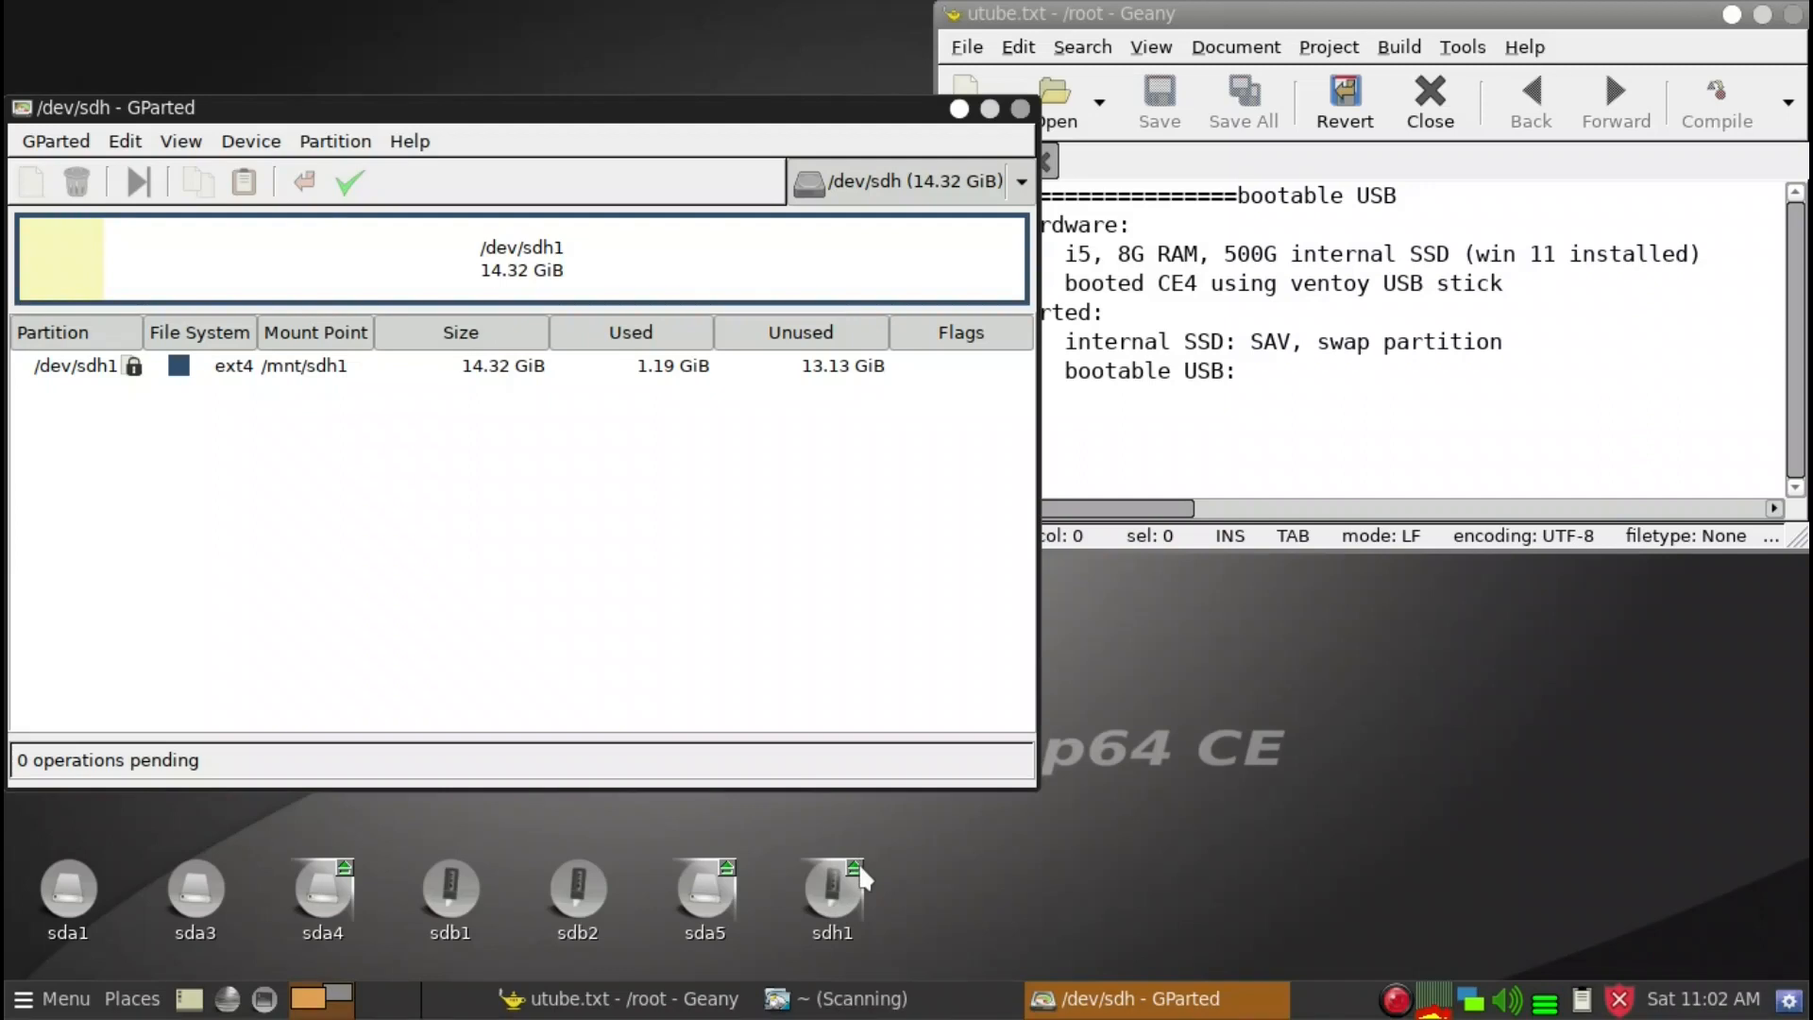
Step: Unmount the /dev/sdh1 partition in GParted and shift the window up
right_click(444, 274)
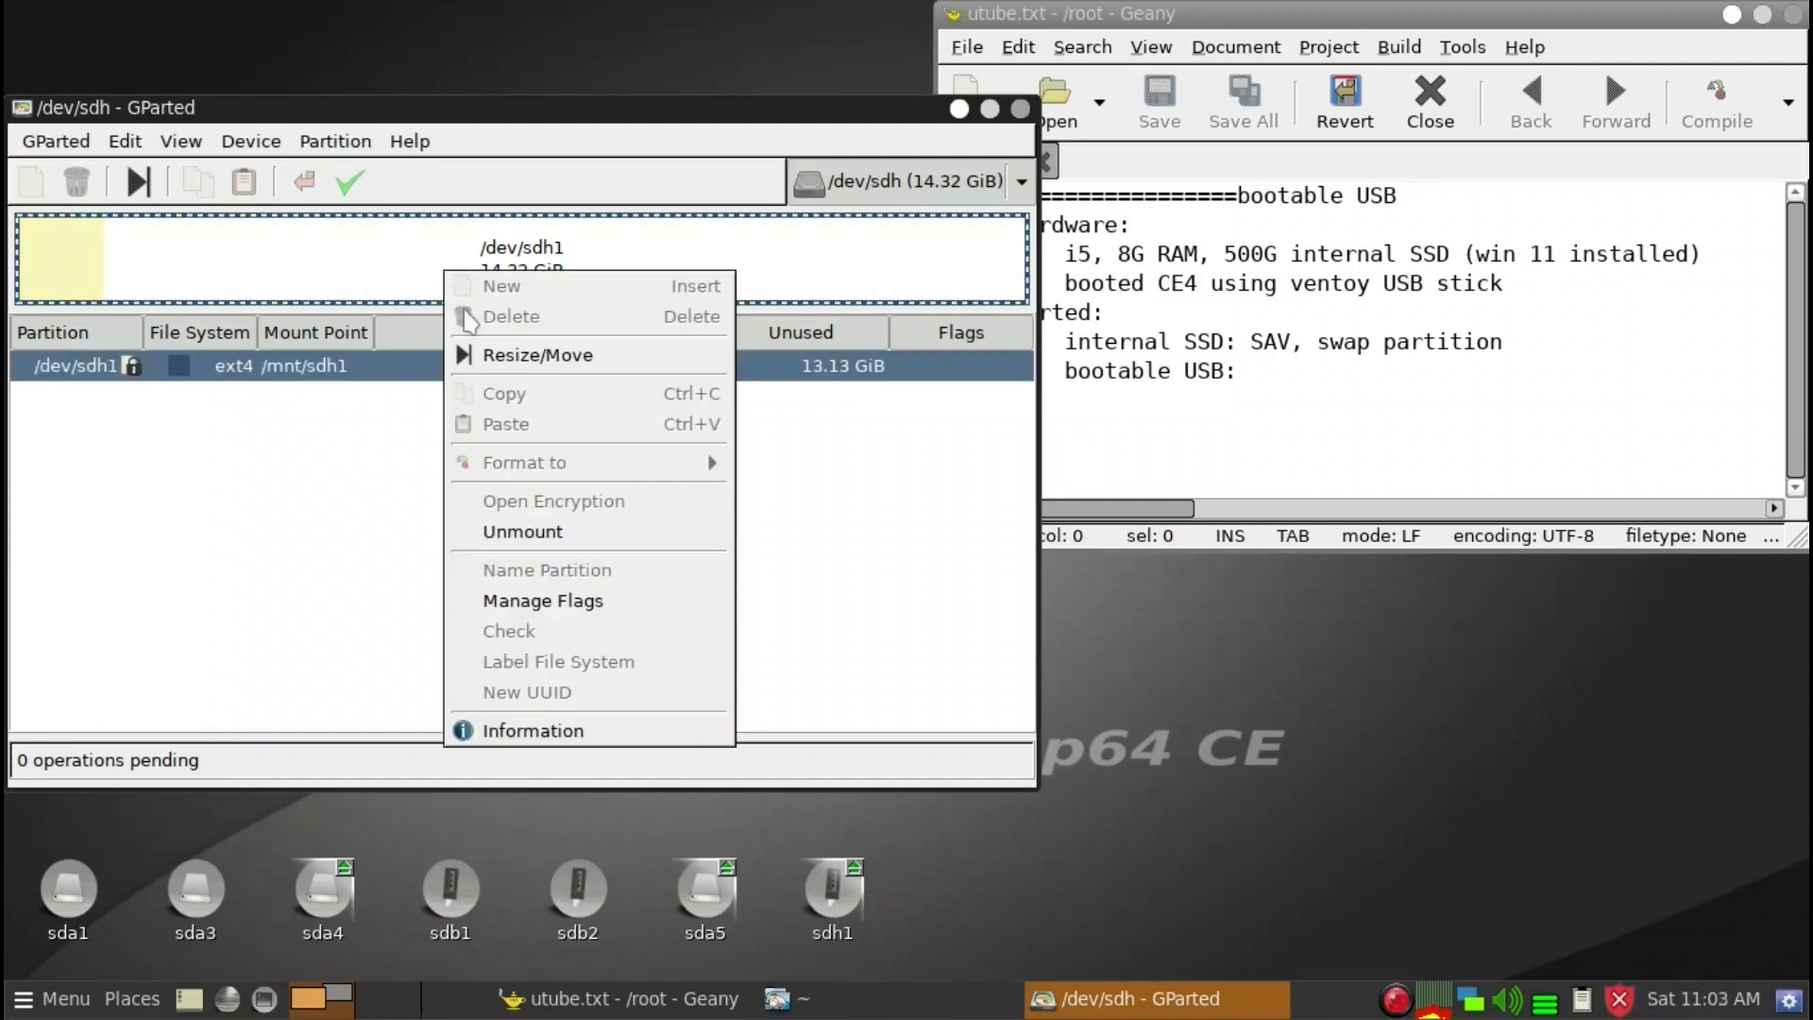
click(525, 532)
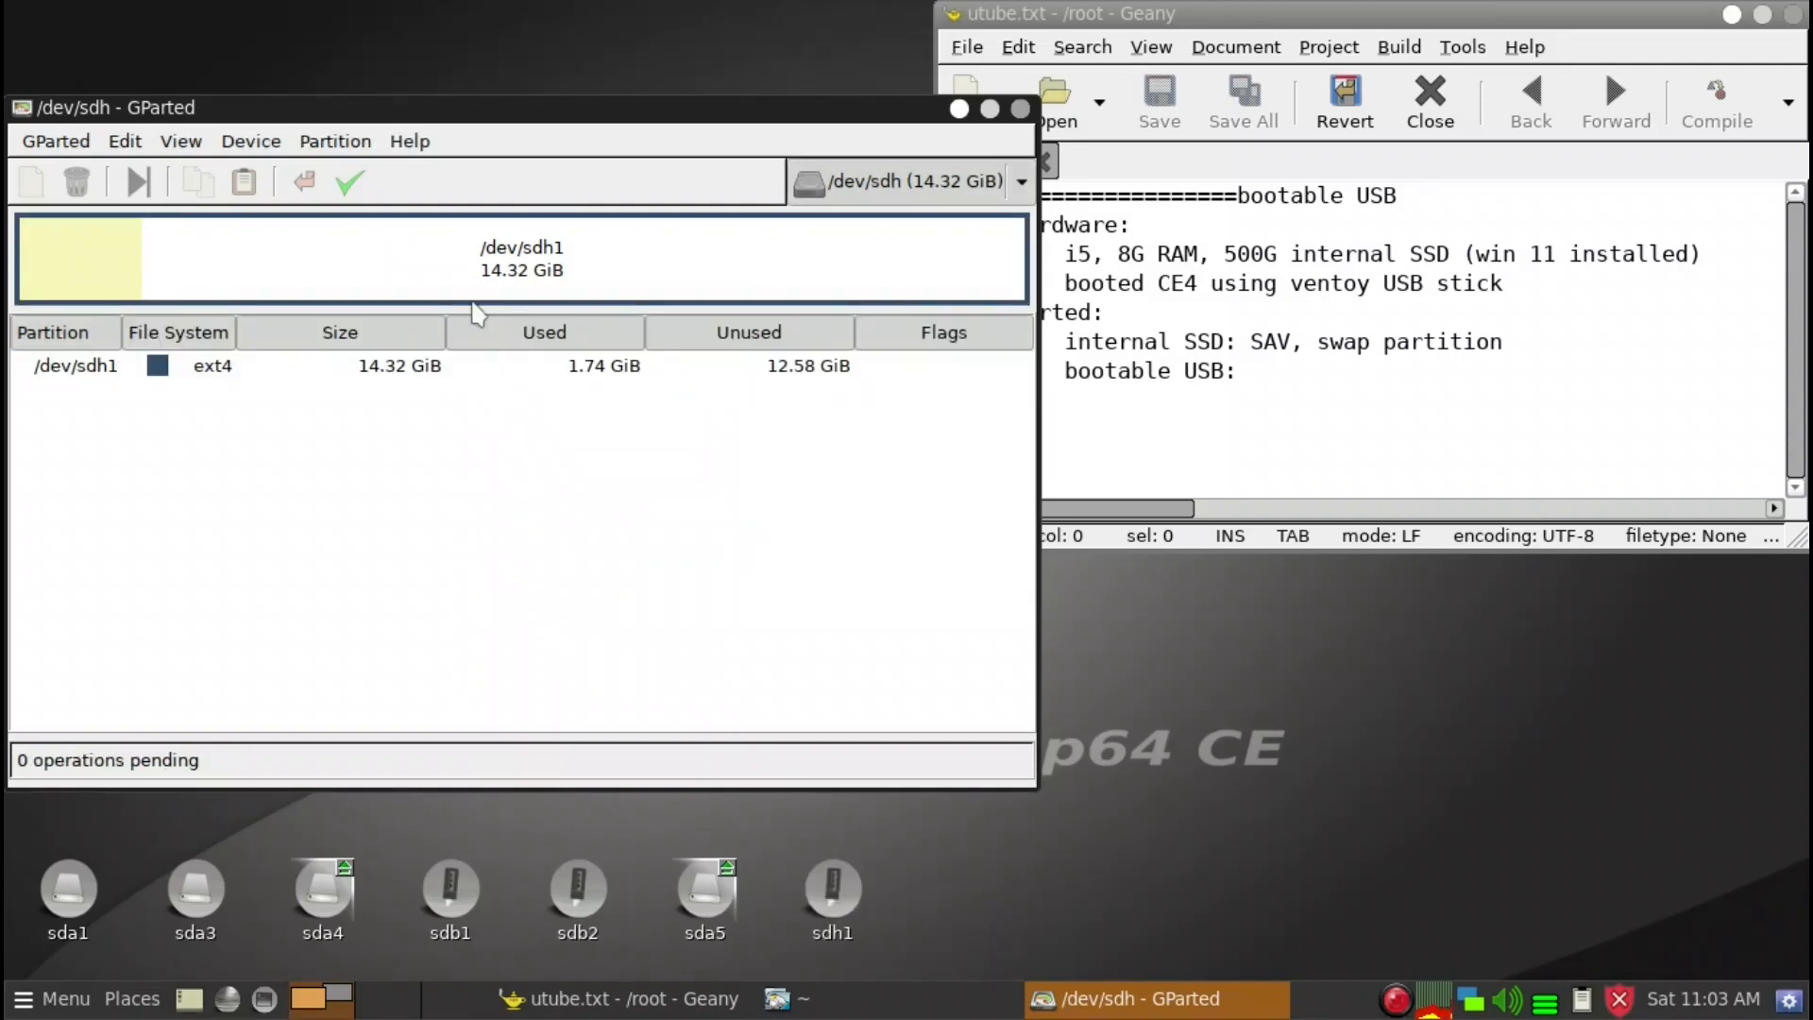
drag(513, 109, 529, 24)
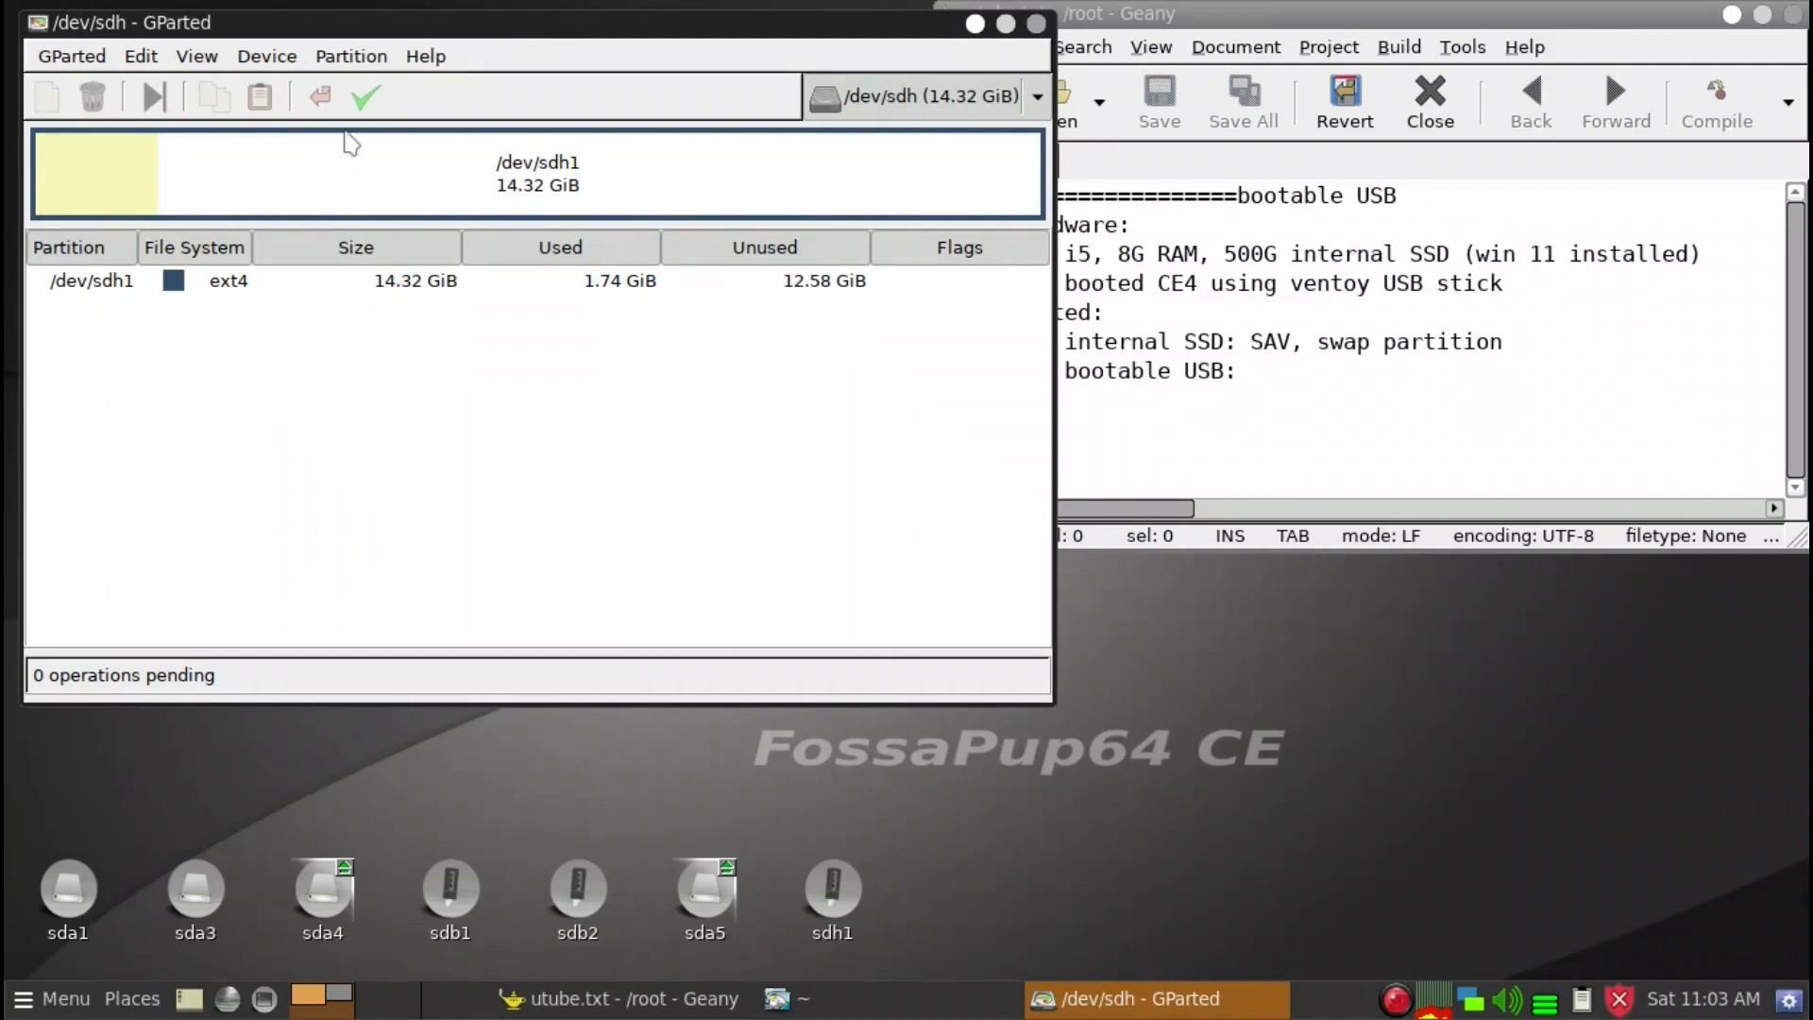
Step: Create a new gpt partition table on /dev/sdh, erasing the whole disk
click(351, 58)
mouse_move(267, 59)
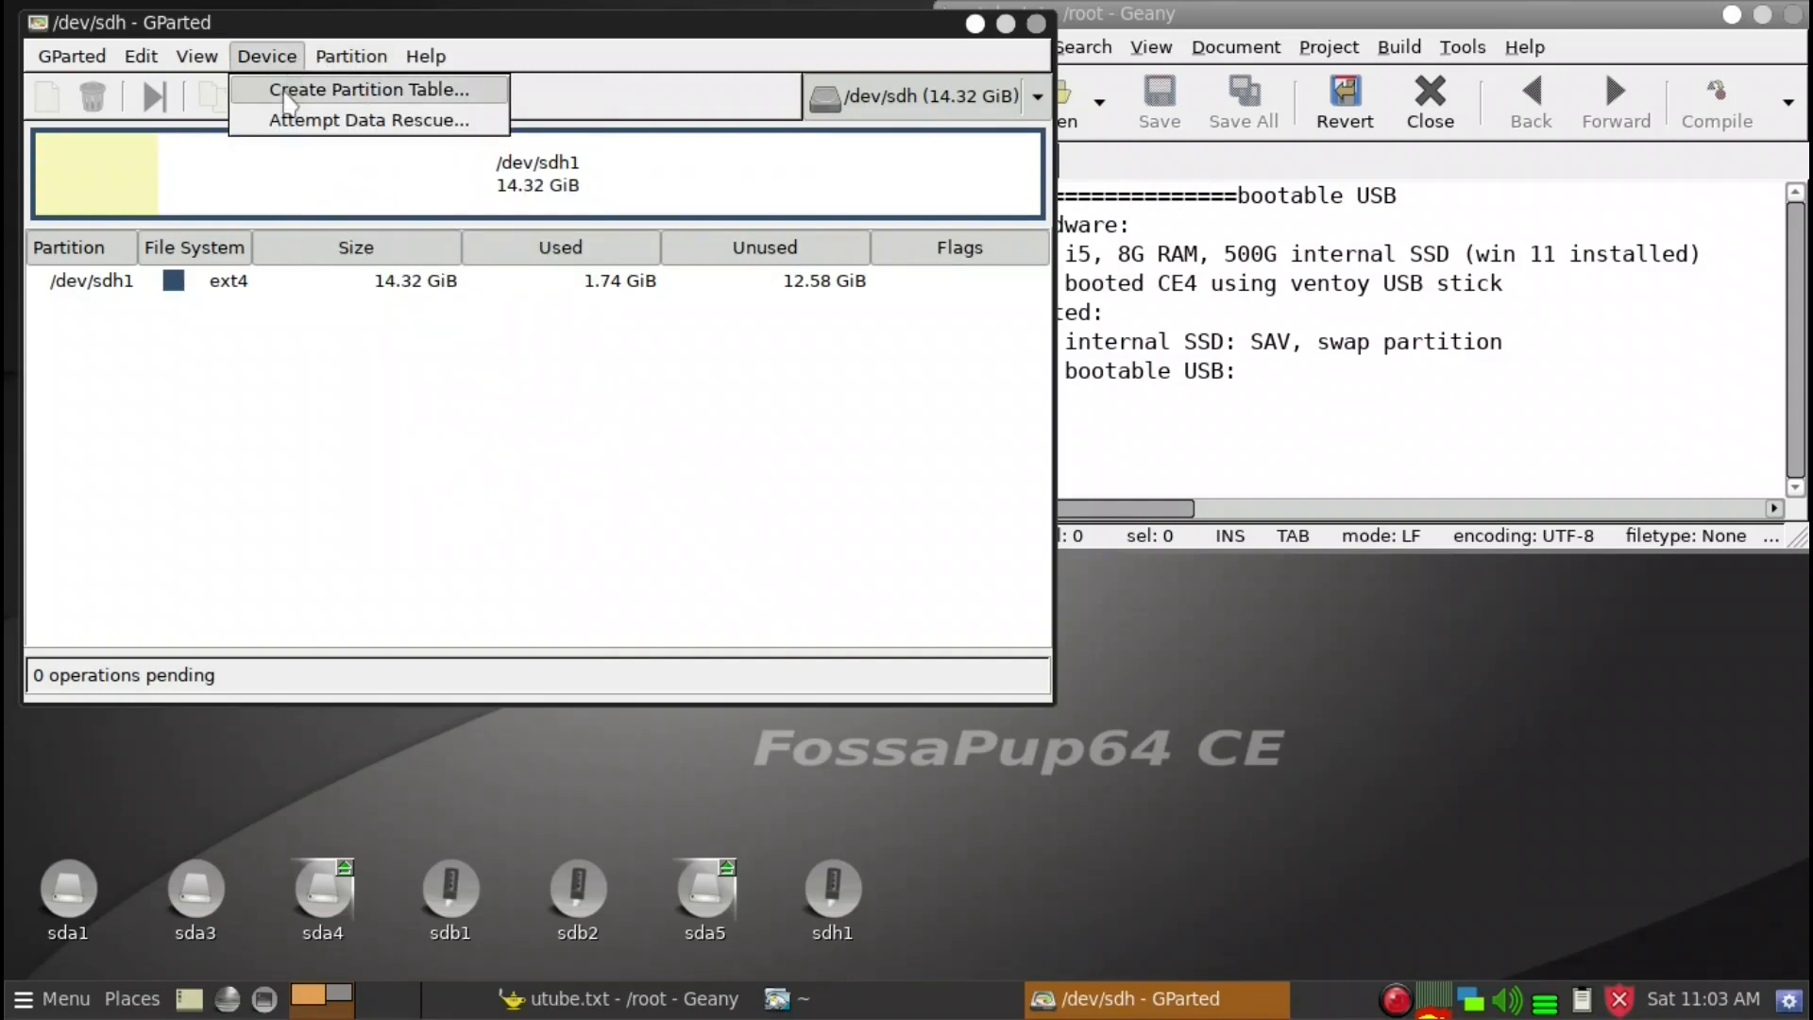
click(286, 95)
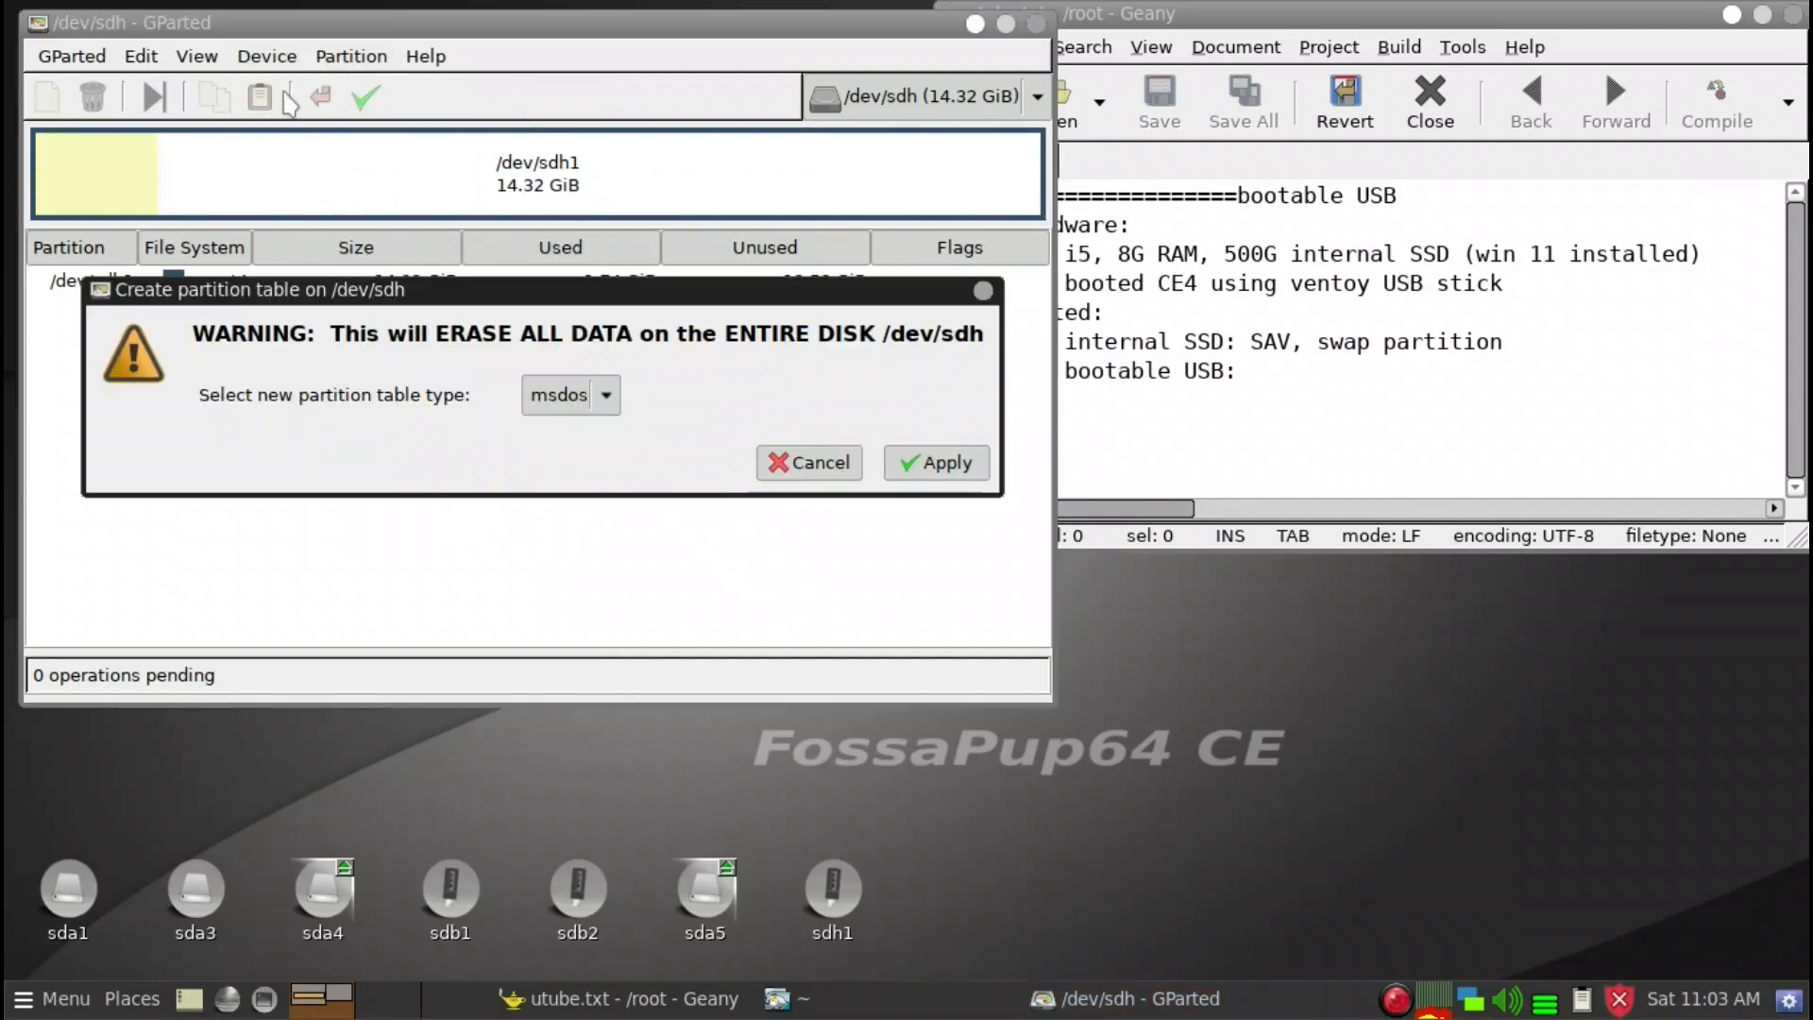
click(609, 399)
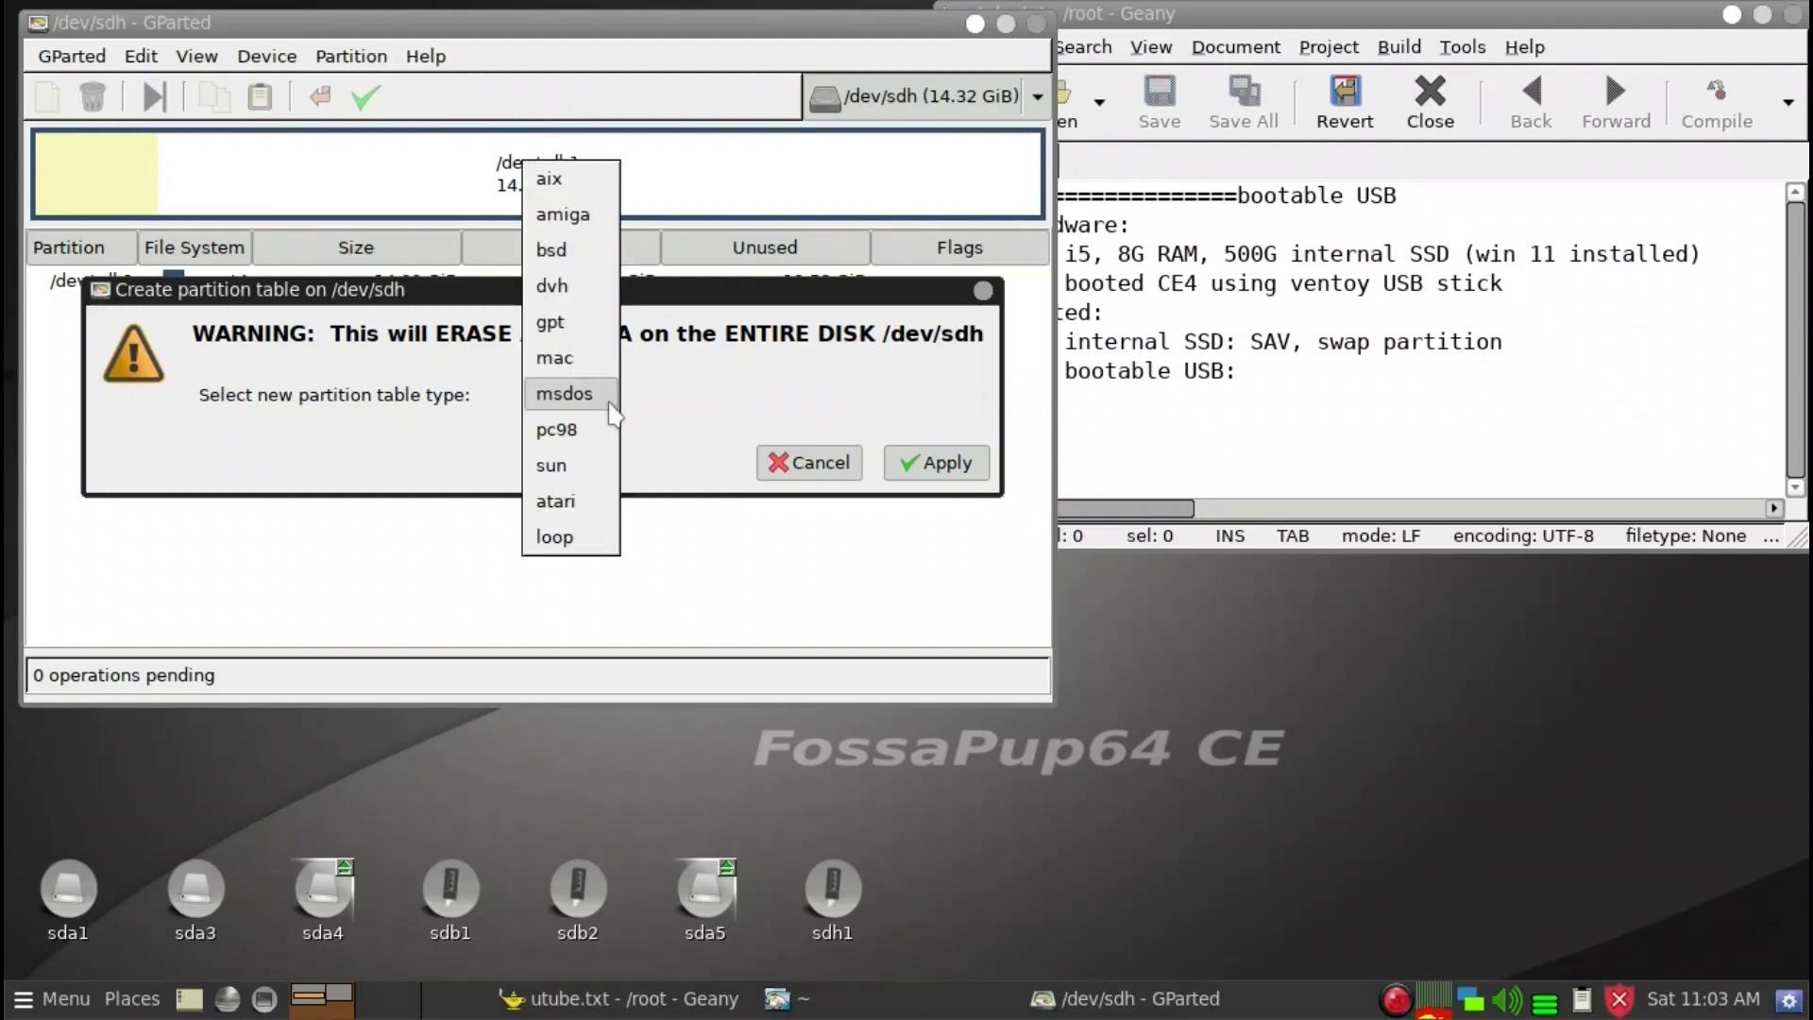
click(613, 327)
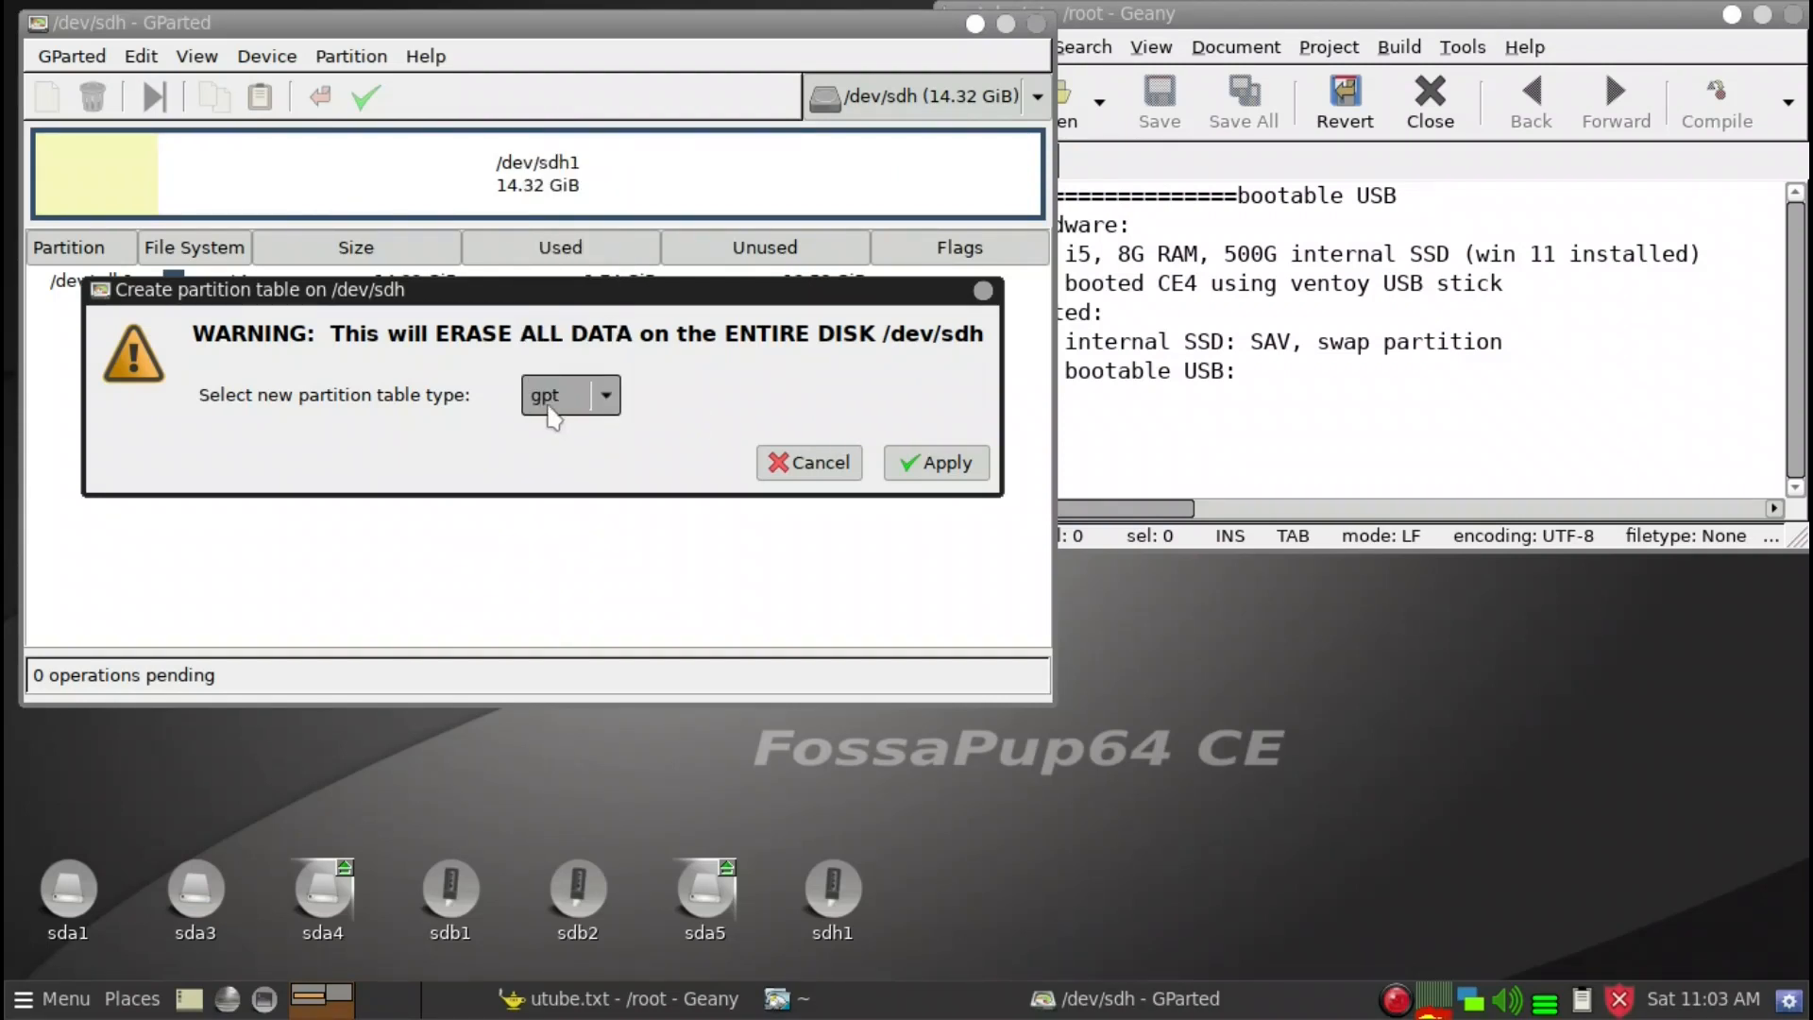
click(902, 466)
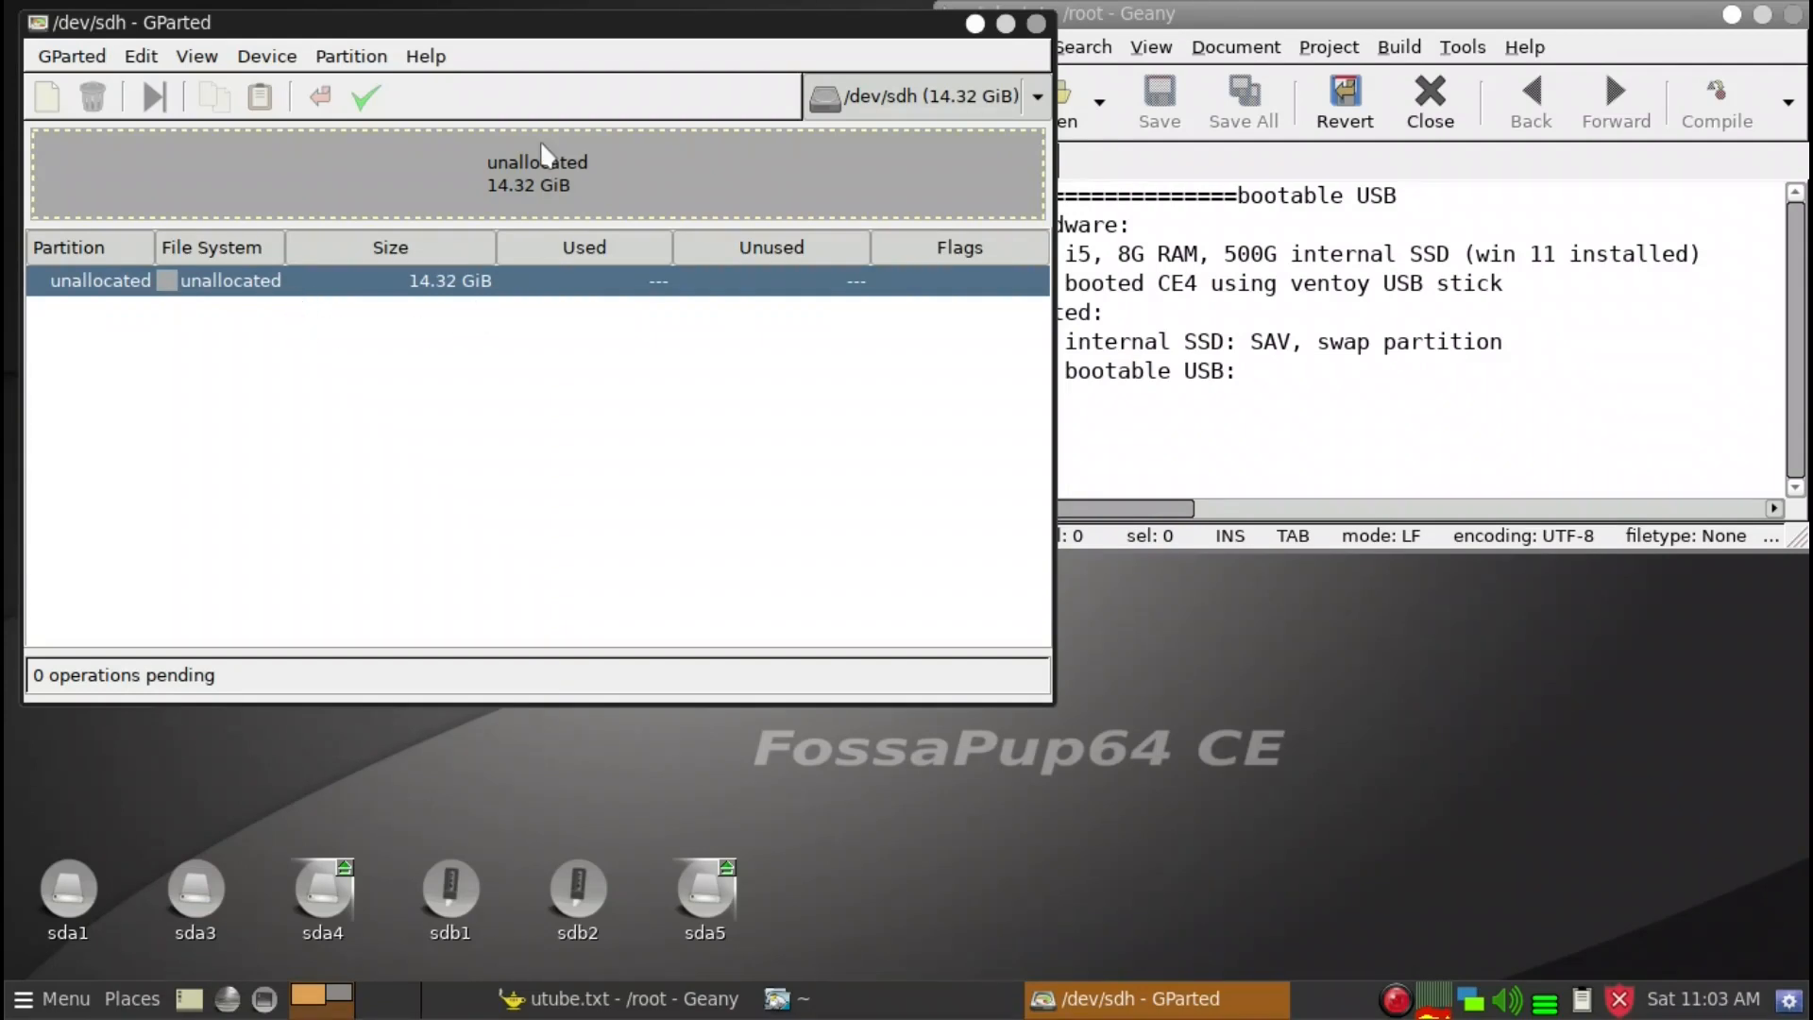
Step: Add a 500 MiB primary fat32 partition labelled EFI in the unallocated space of /dev/sdh
right_click(252, 153)
click(305, 170)
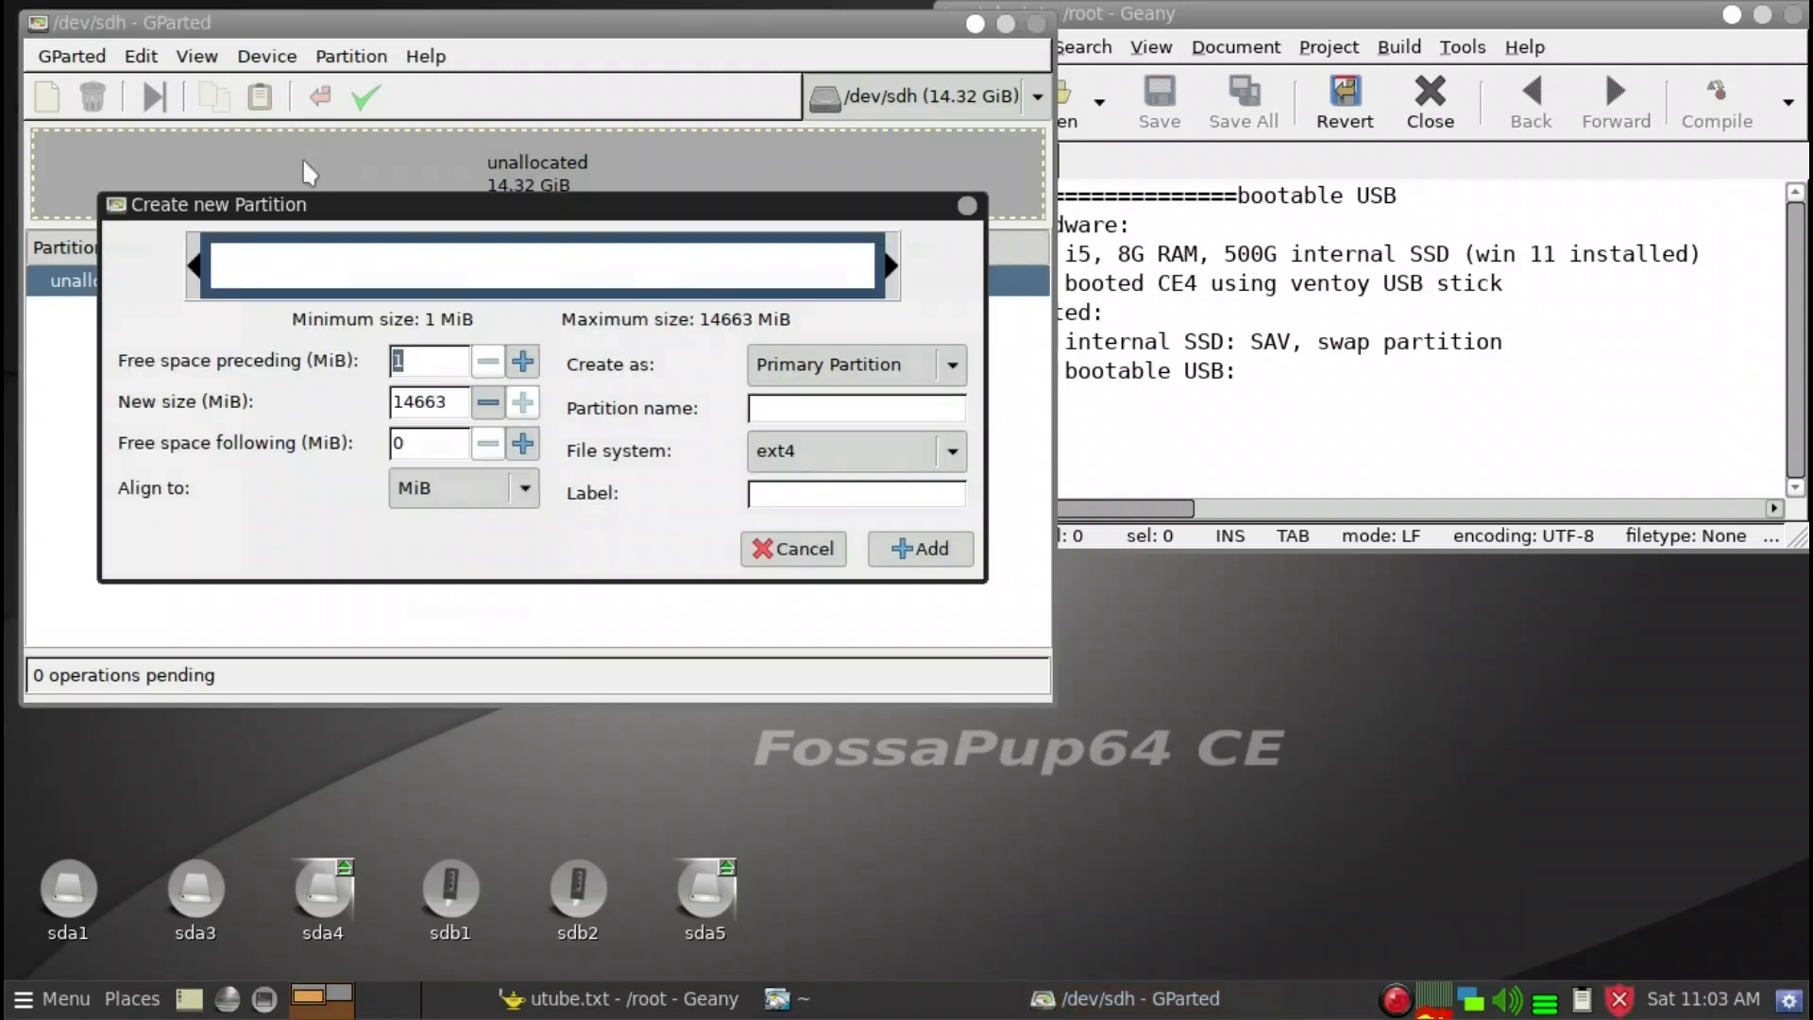
double_click(449, 404)
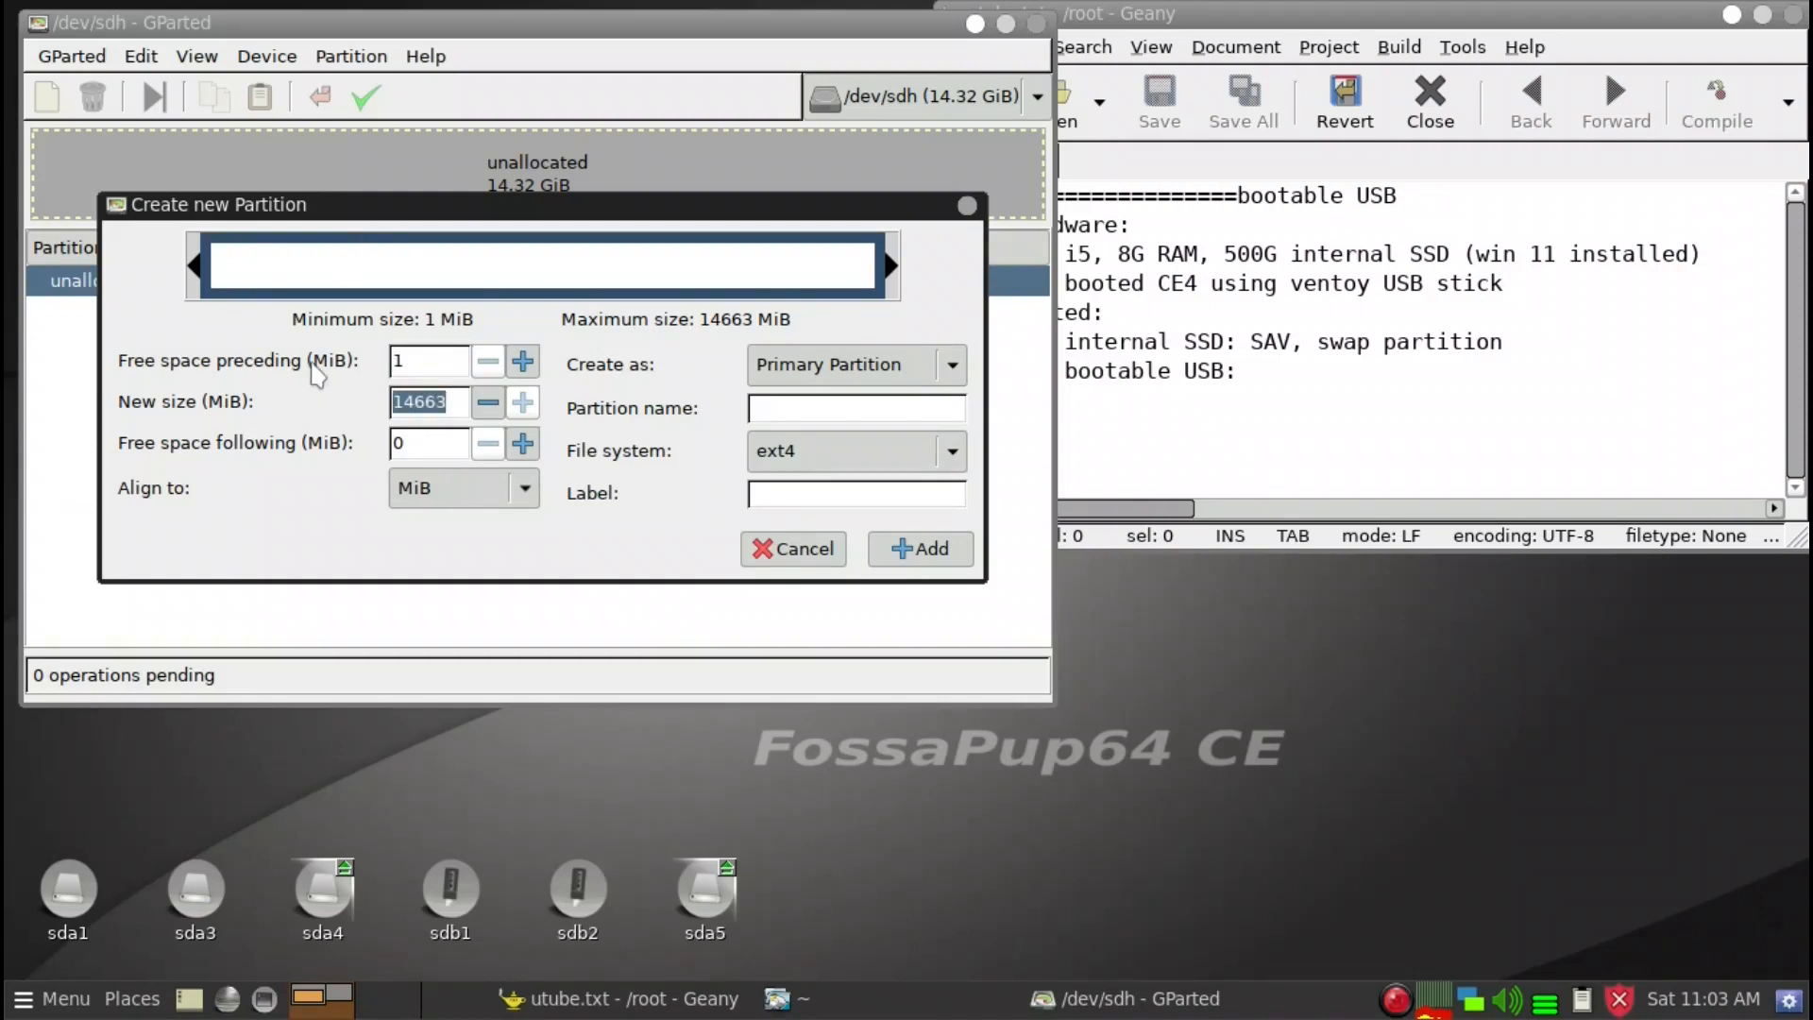
text(500)
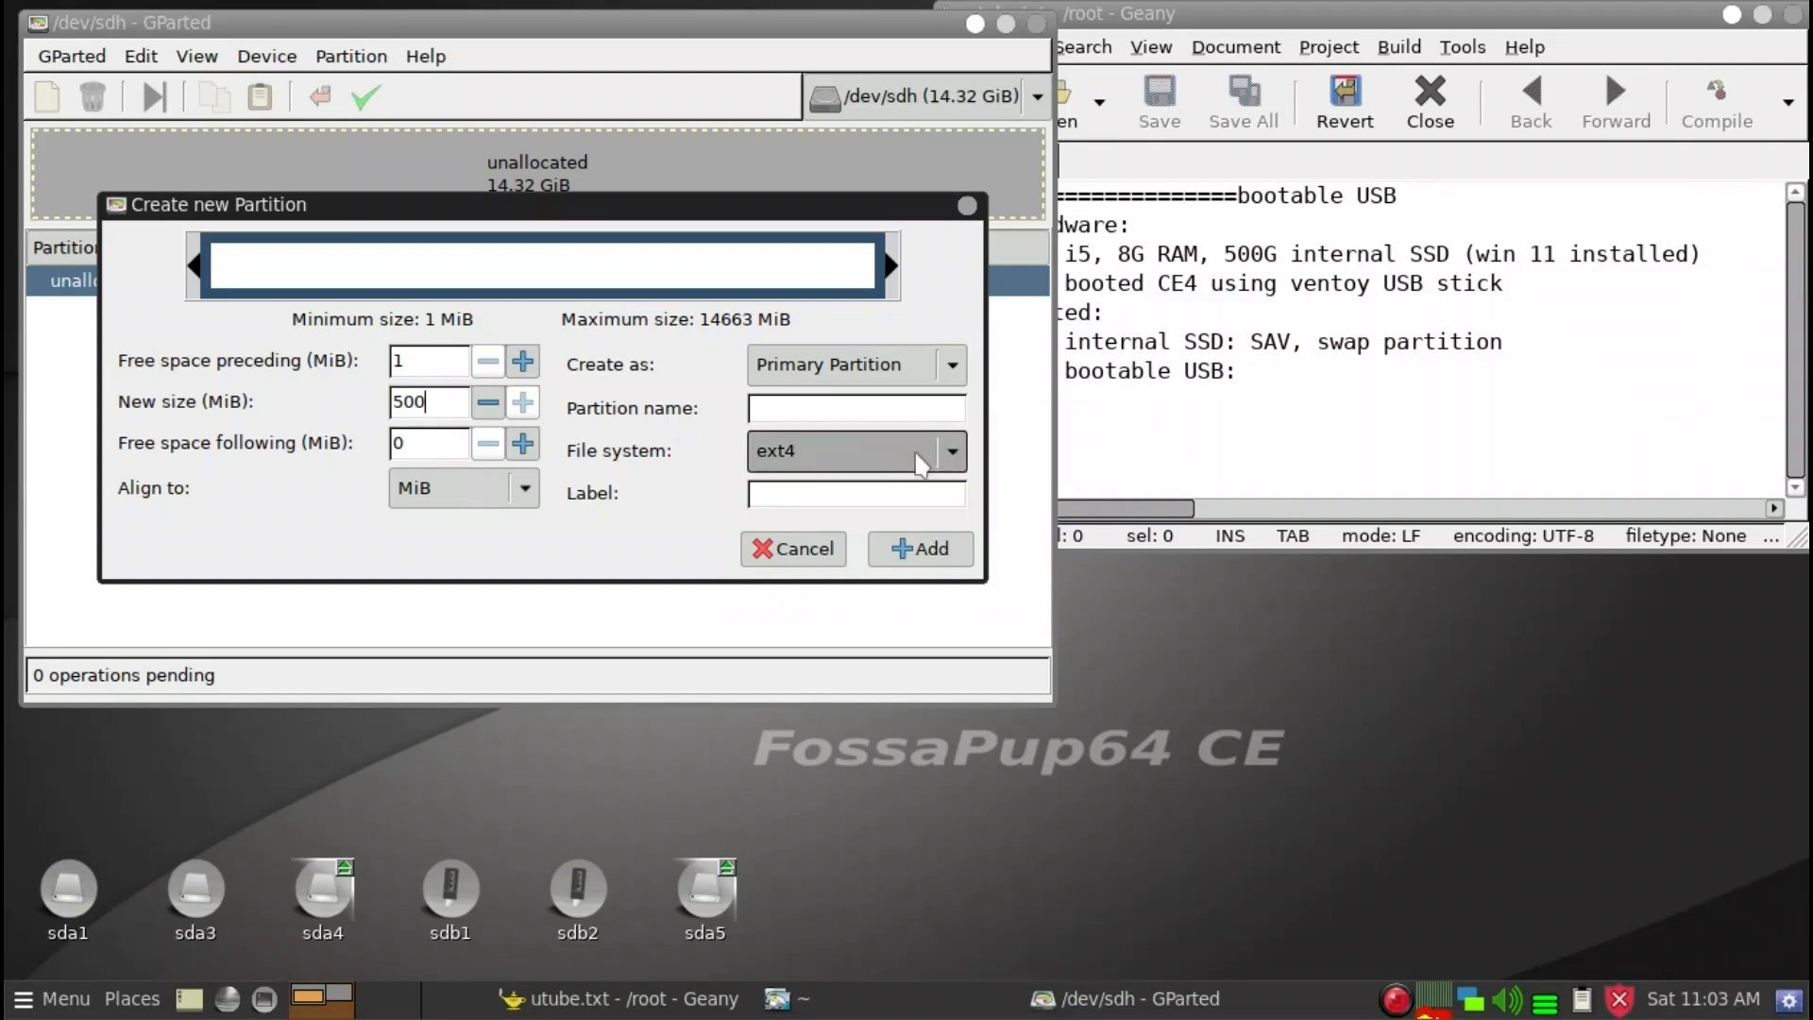
click(878, 451)
click(885, 567)
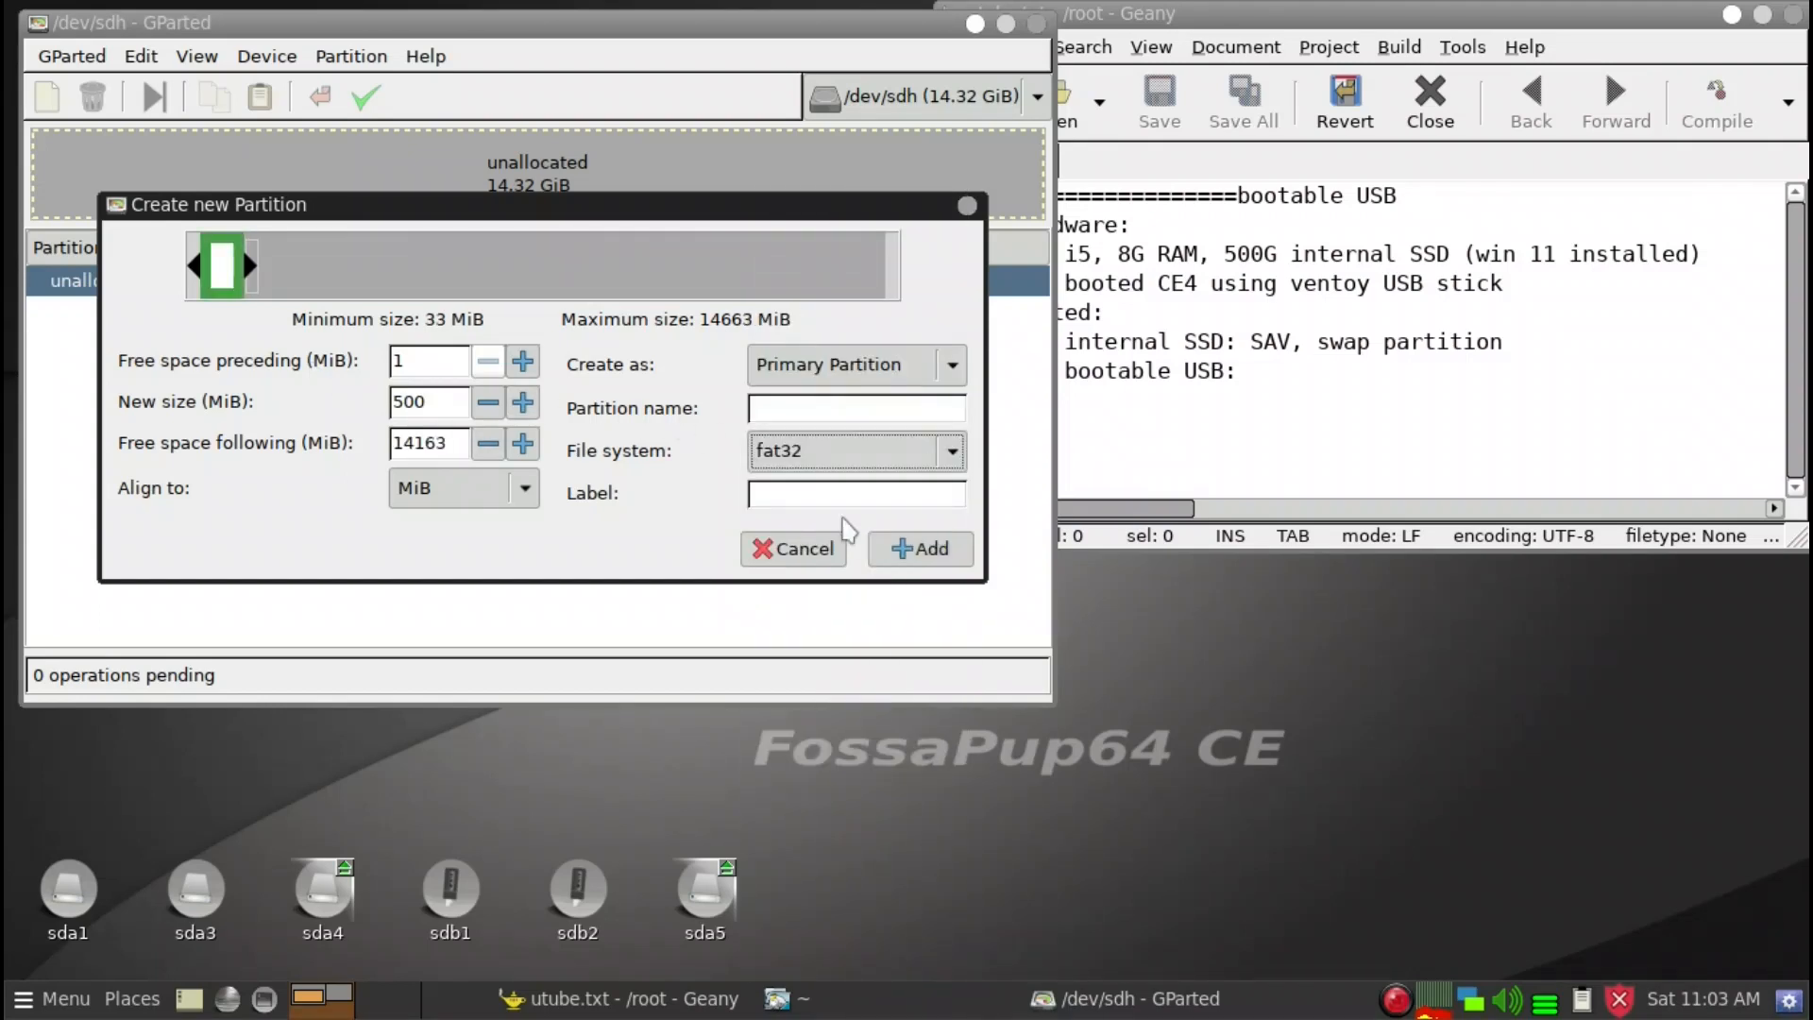
click(811, 495)
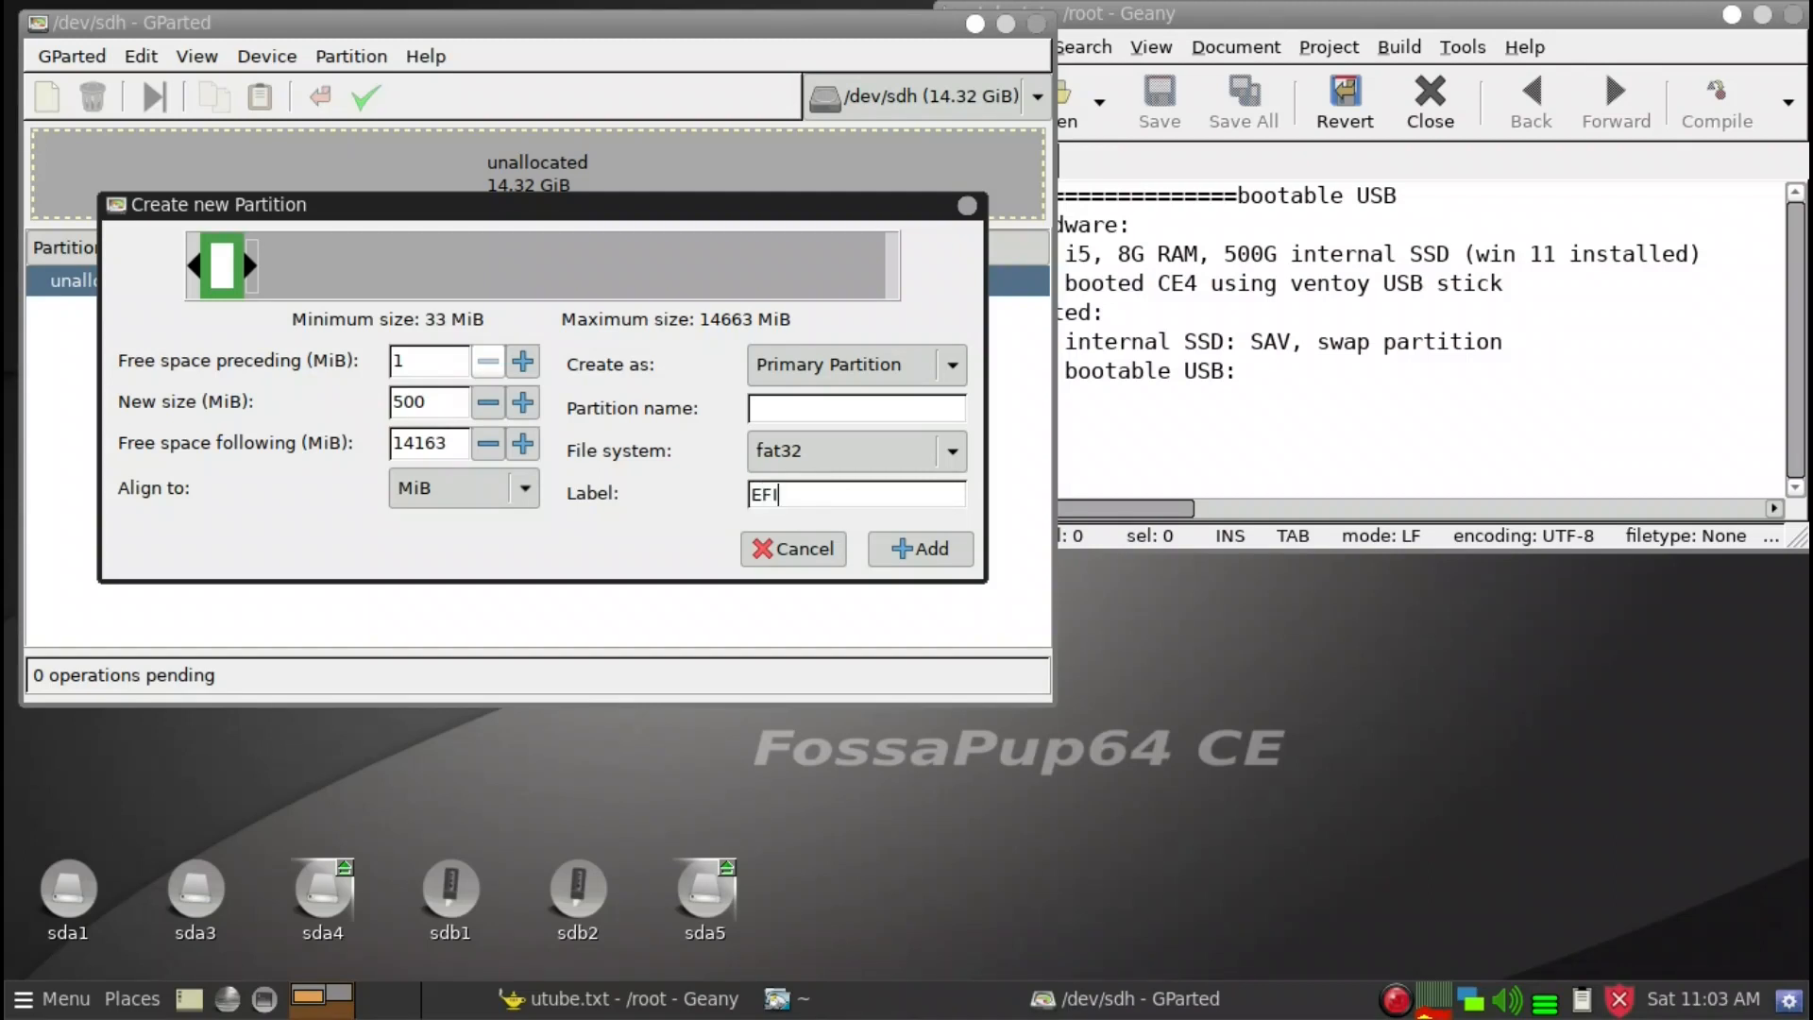
click(904, 548)
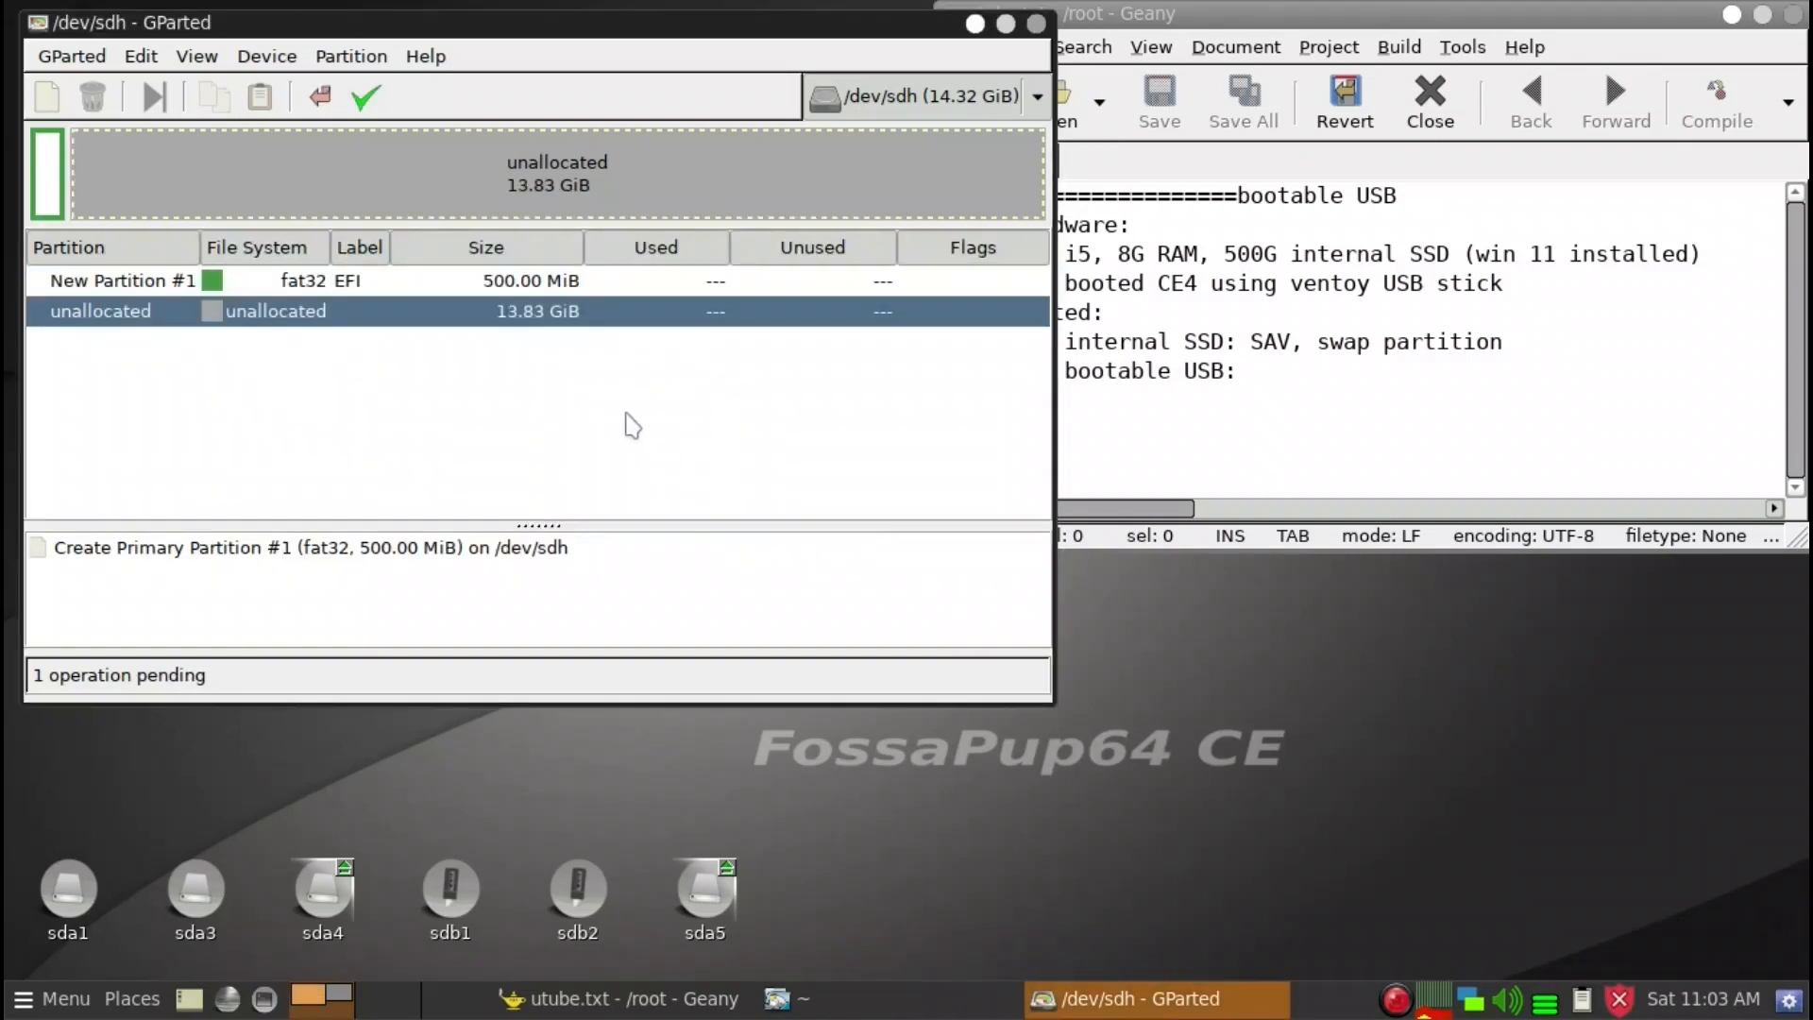
Step: Add a 4000 MiB primary ext4 partition labelled pups in the unallocated space of /dev/sdh
right_click(281, 167)
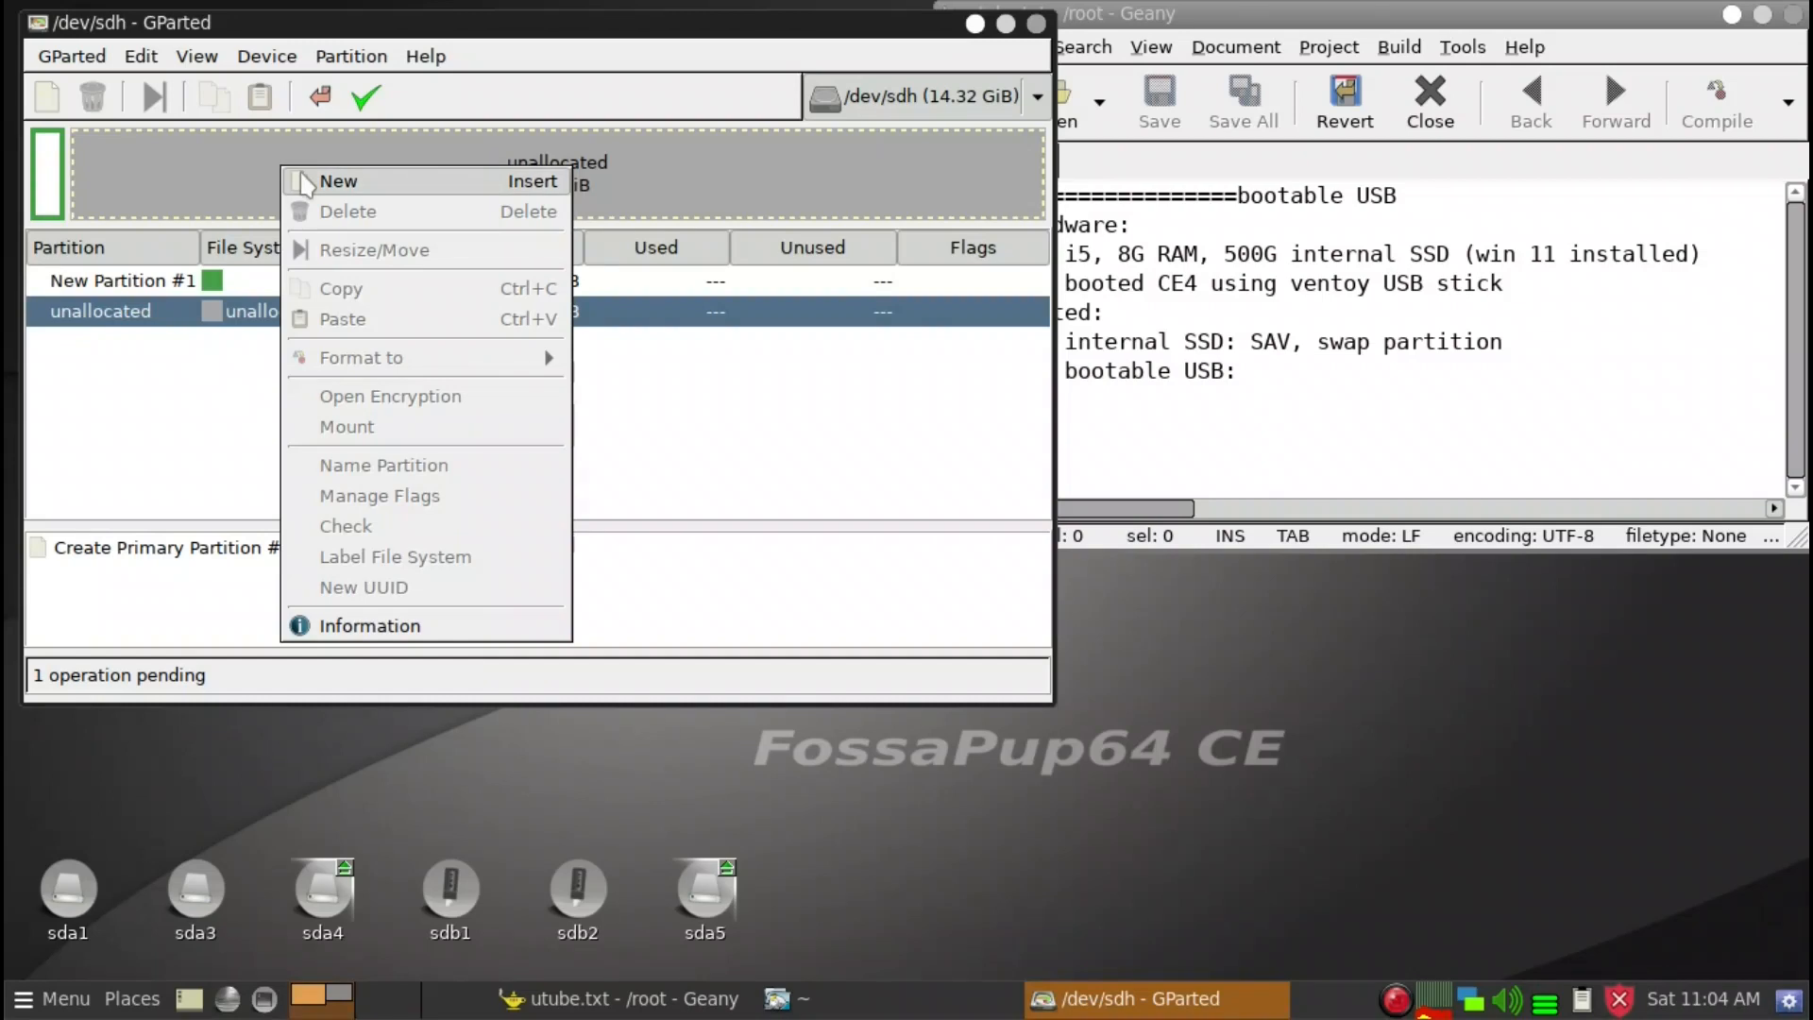
click(338, 181)
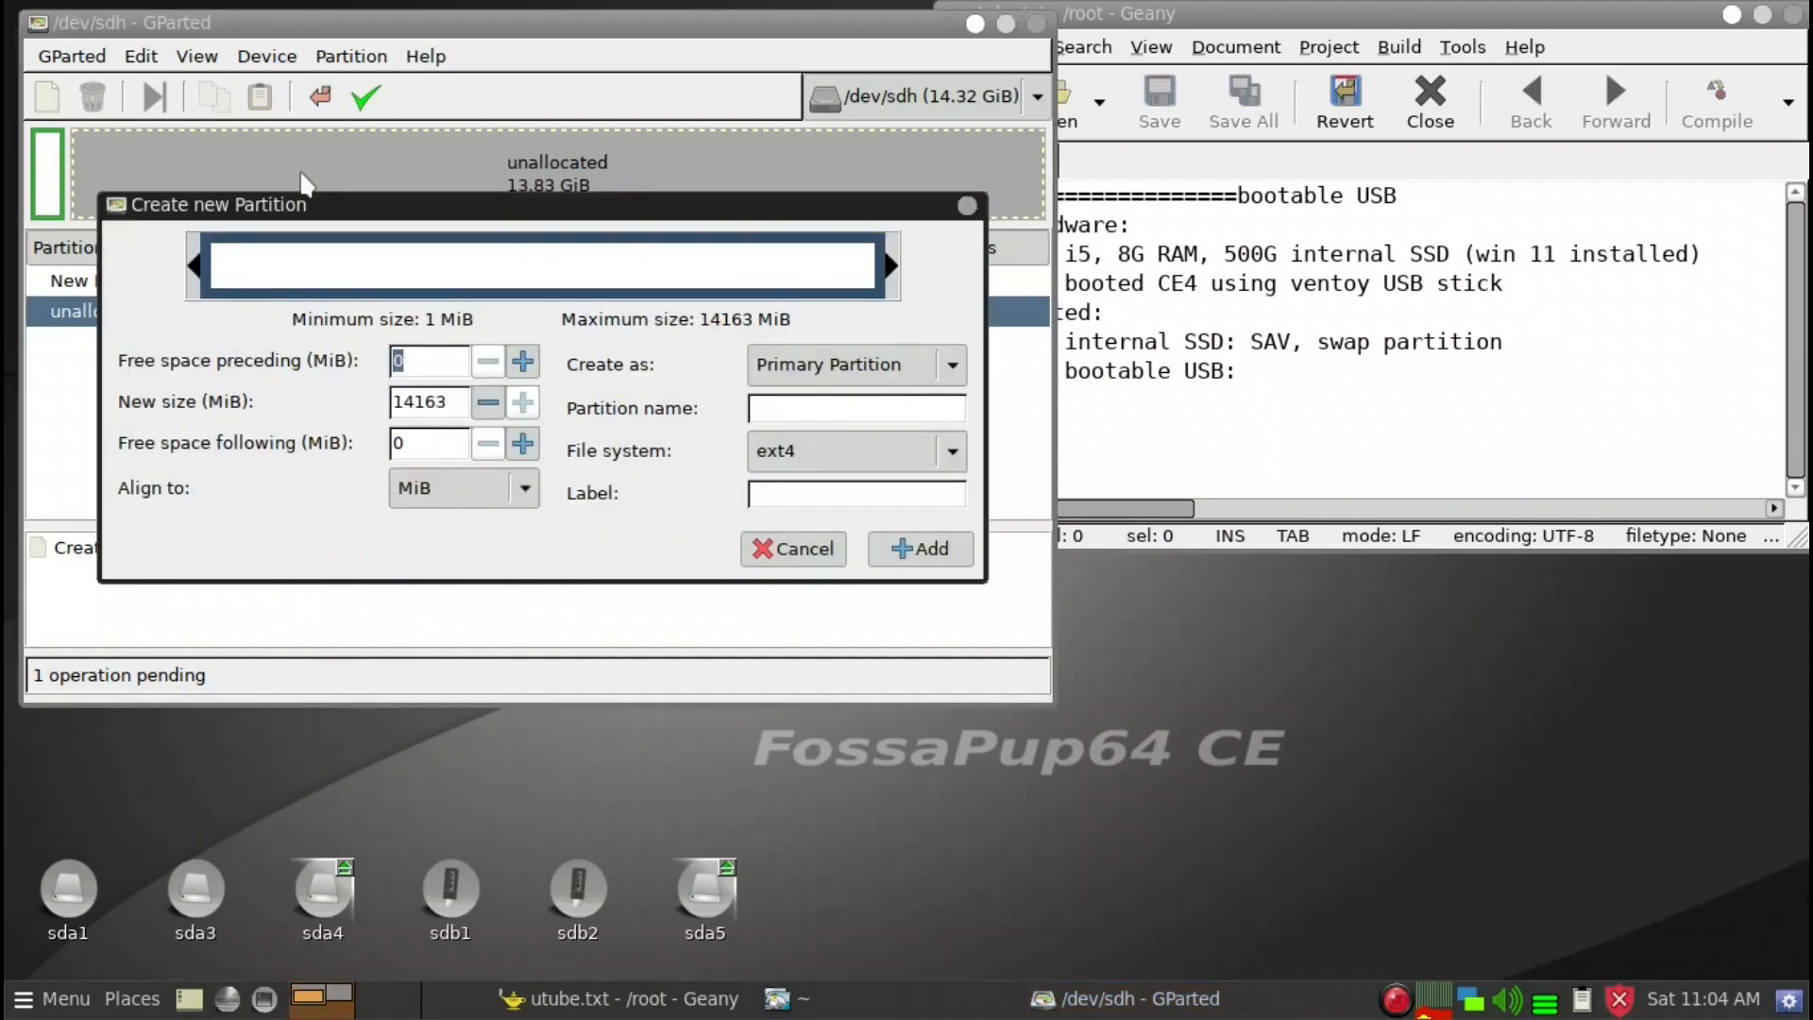
double_click(445, 401)
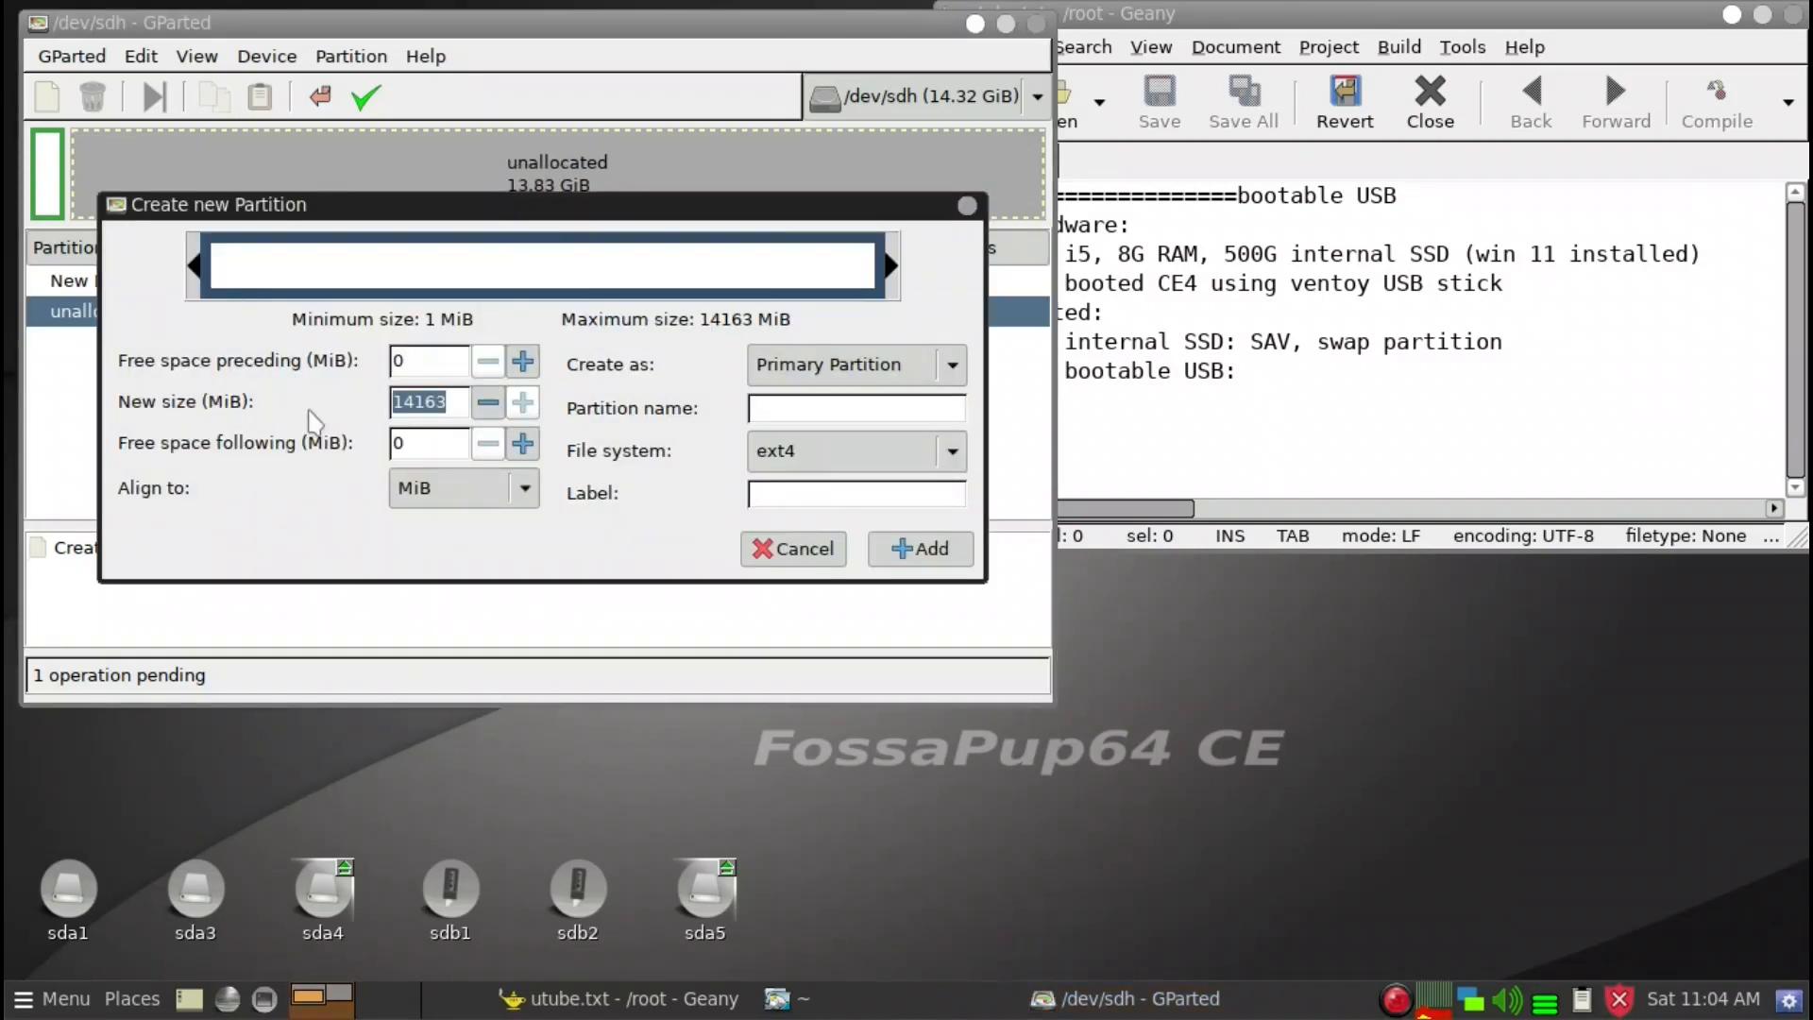
text(4000)
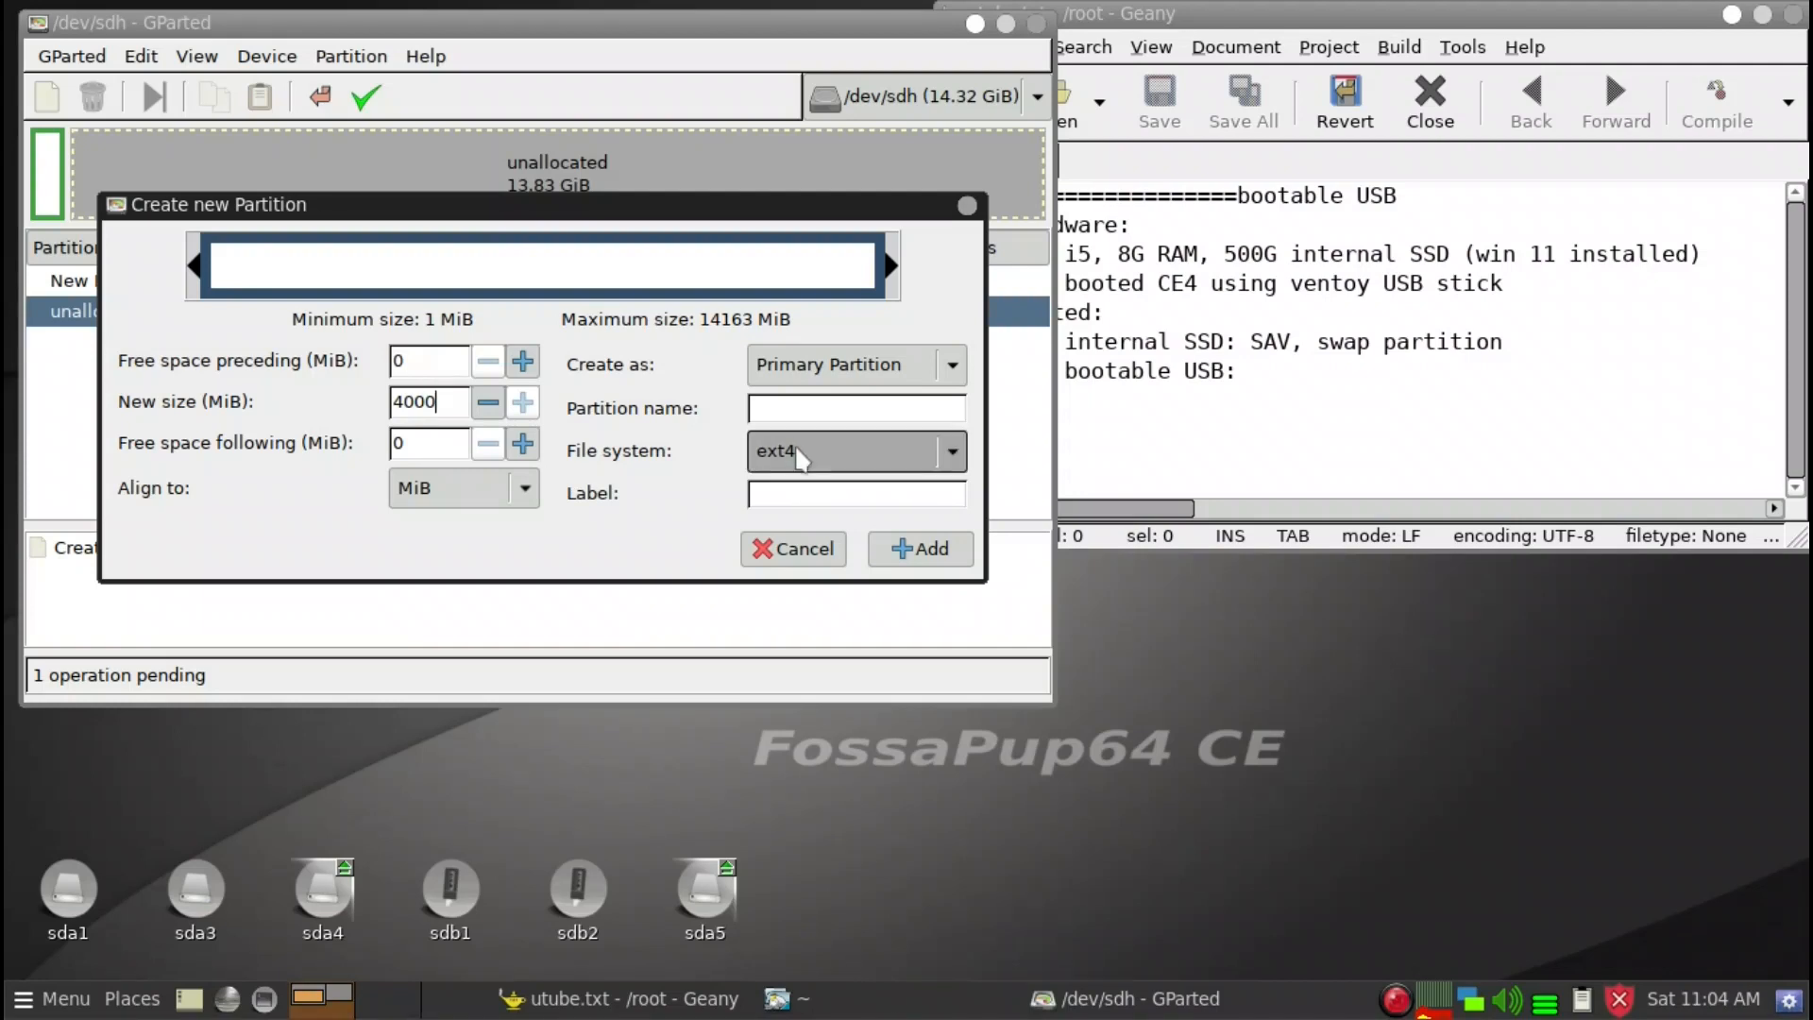
click(799, 489)
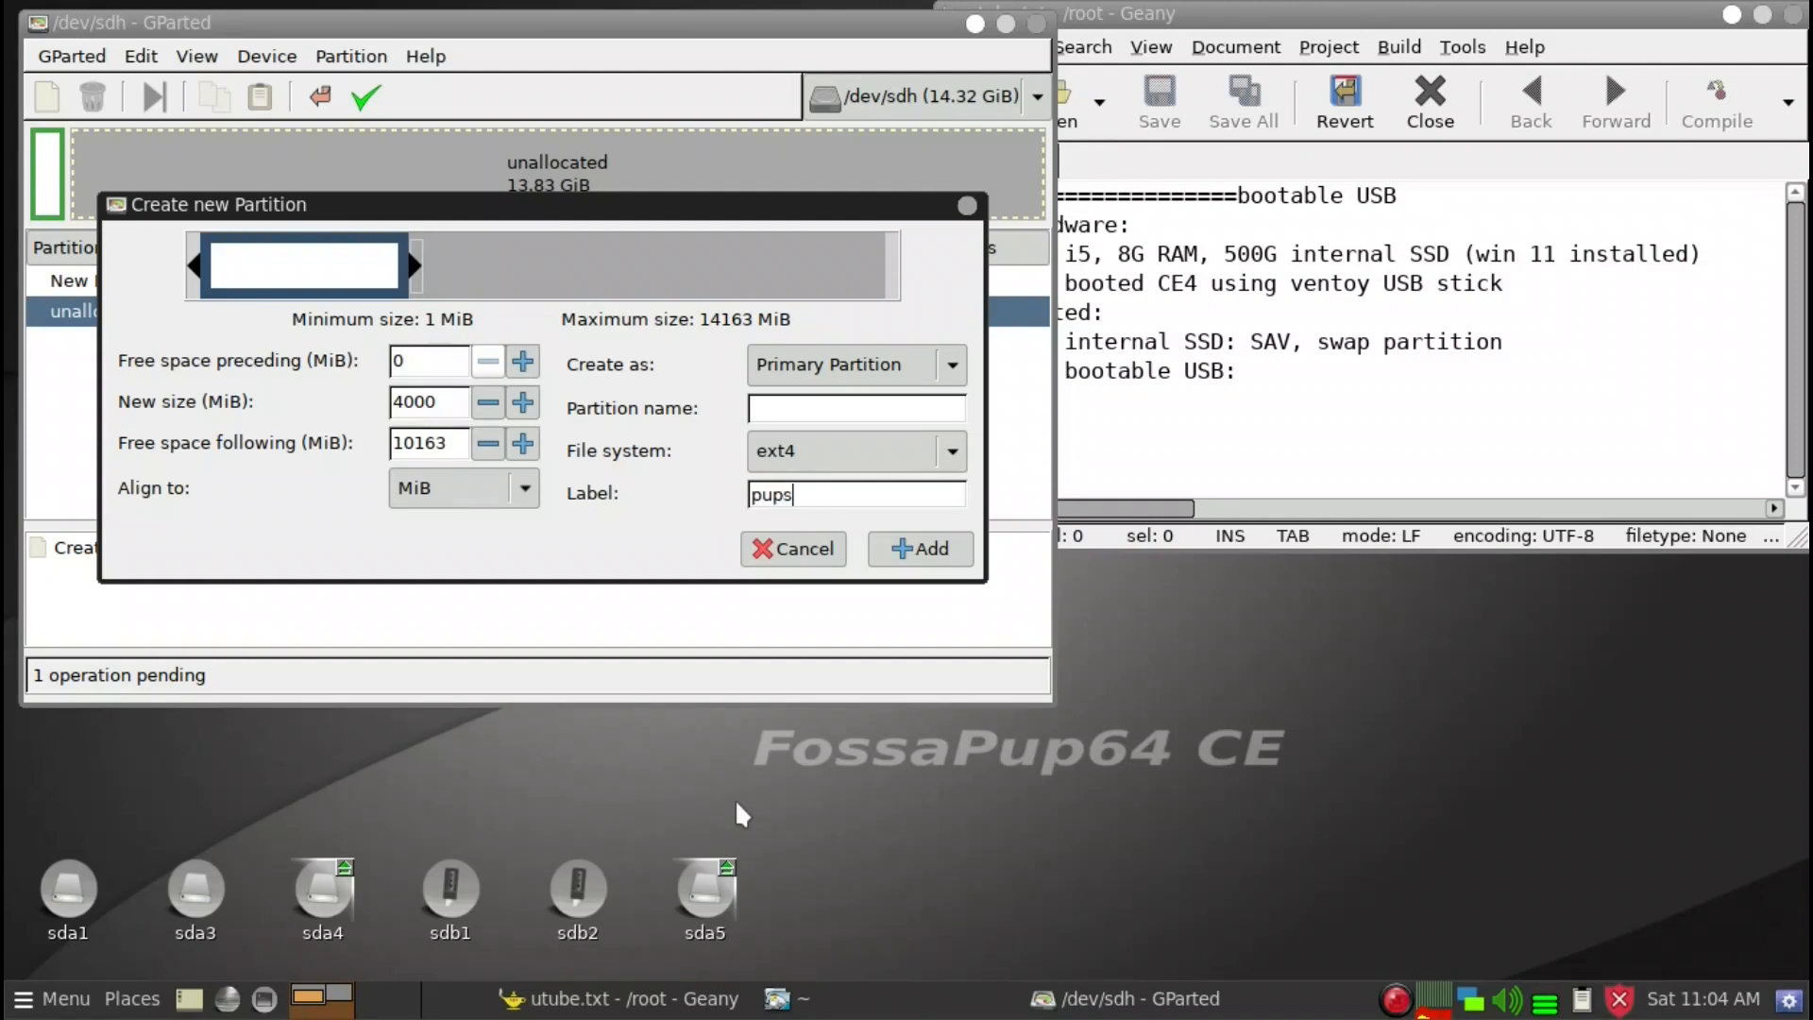
click(925, 552)
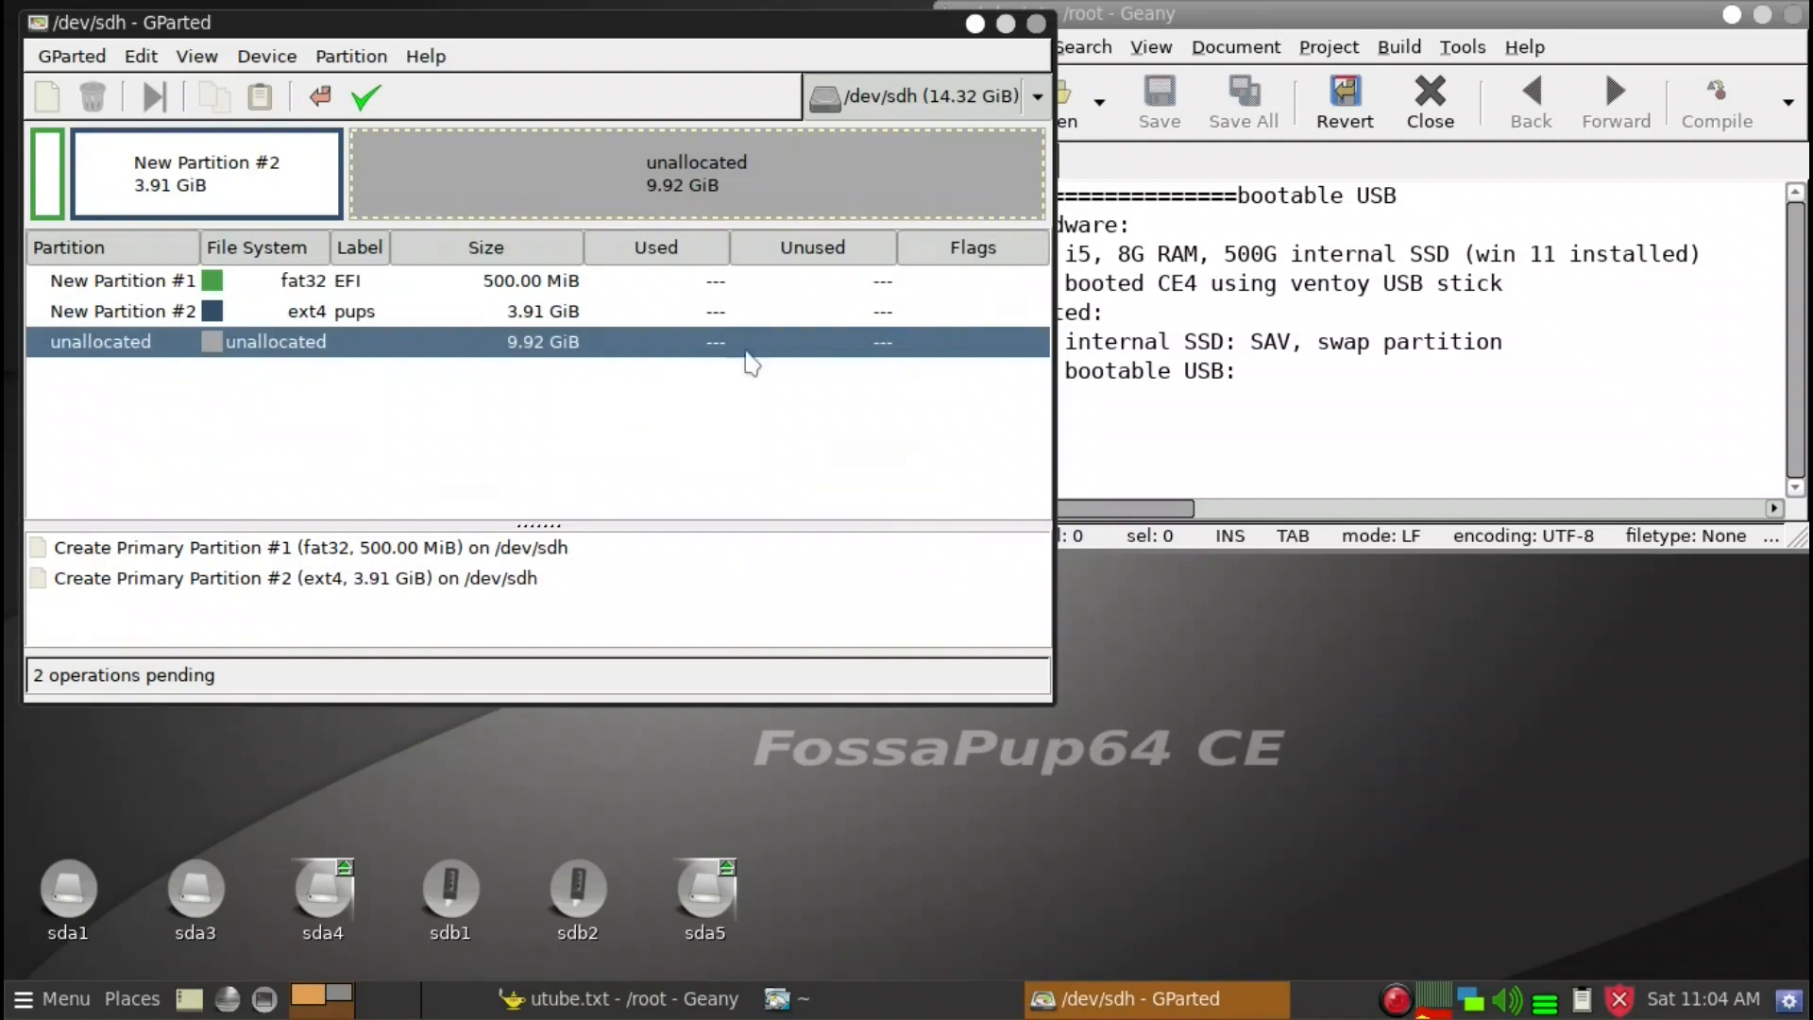
Step: Apply the pending partition operations to /dev/sdh and dismiss the completion report
click(366, 98)
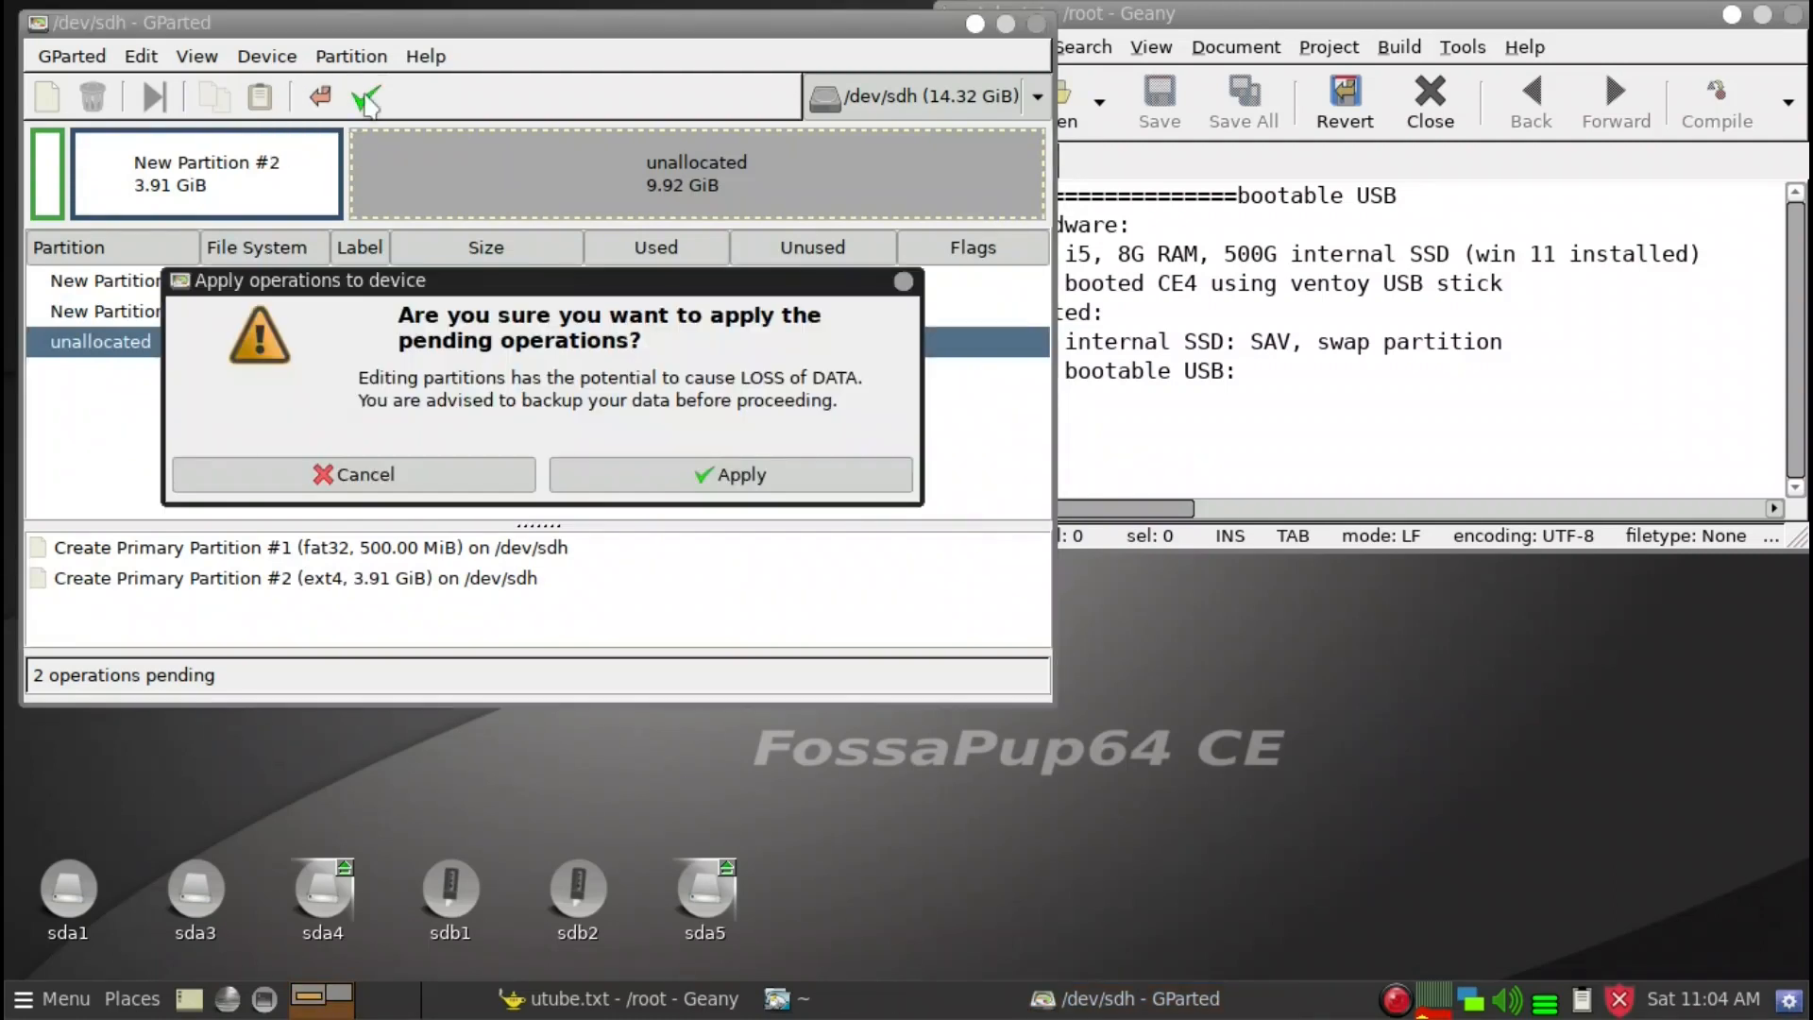
click(609, 484)
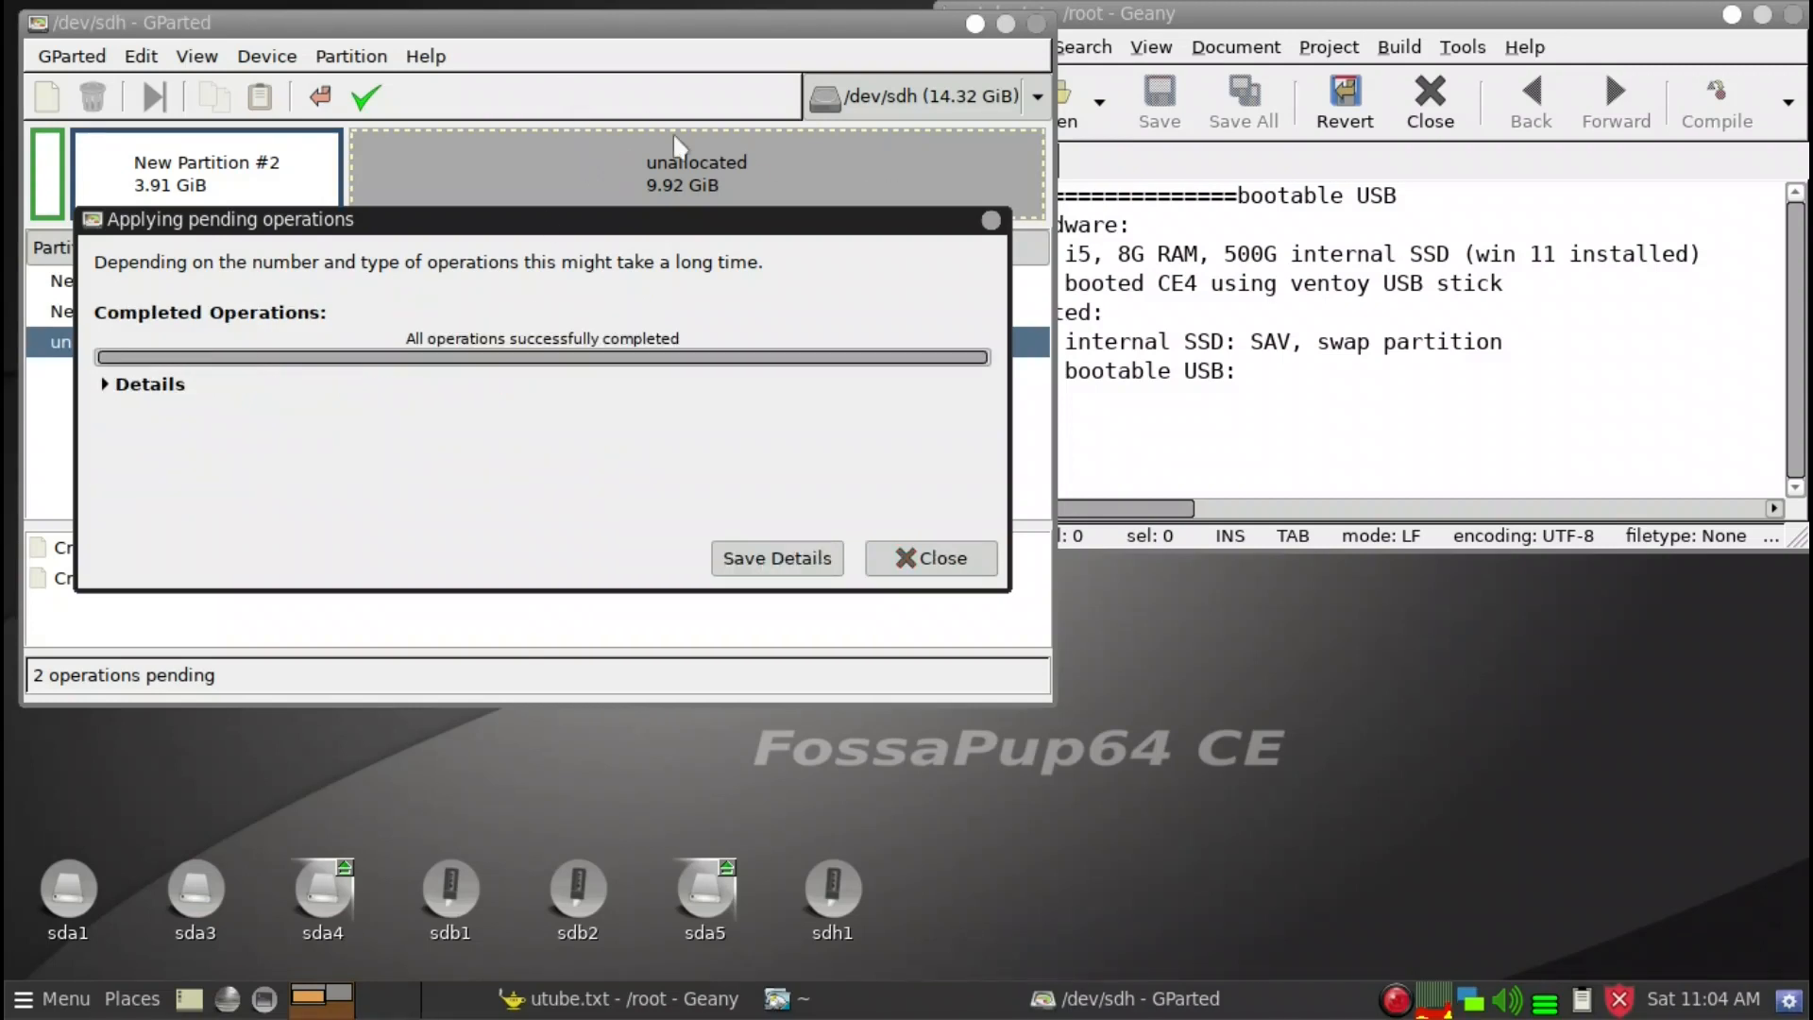
click(913, 563)
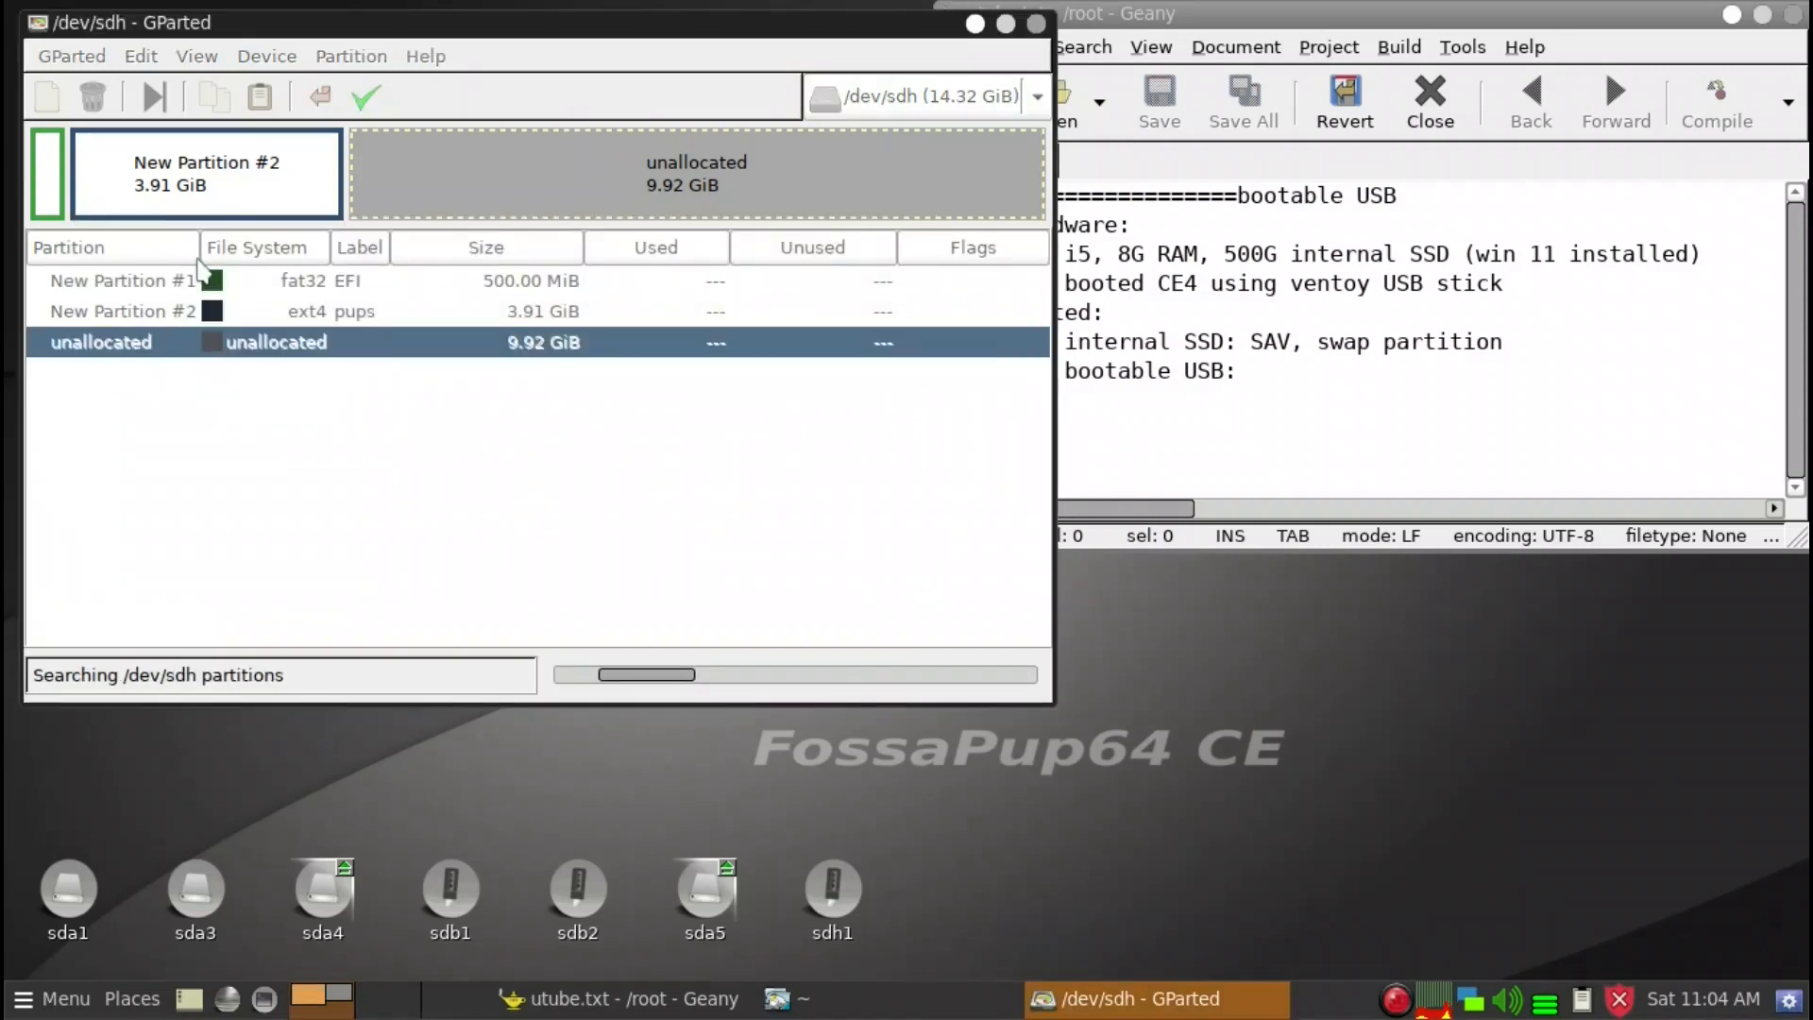
Step: Enable the esp flag on the fat32 partition /dev/sdh1 and close GParted
right_click(50, 181)
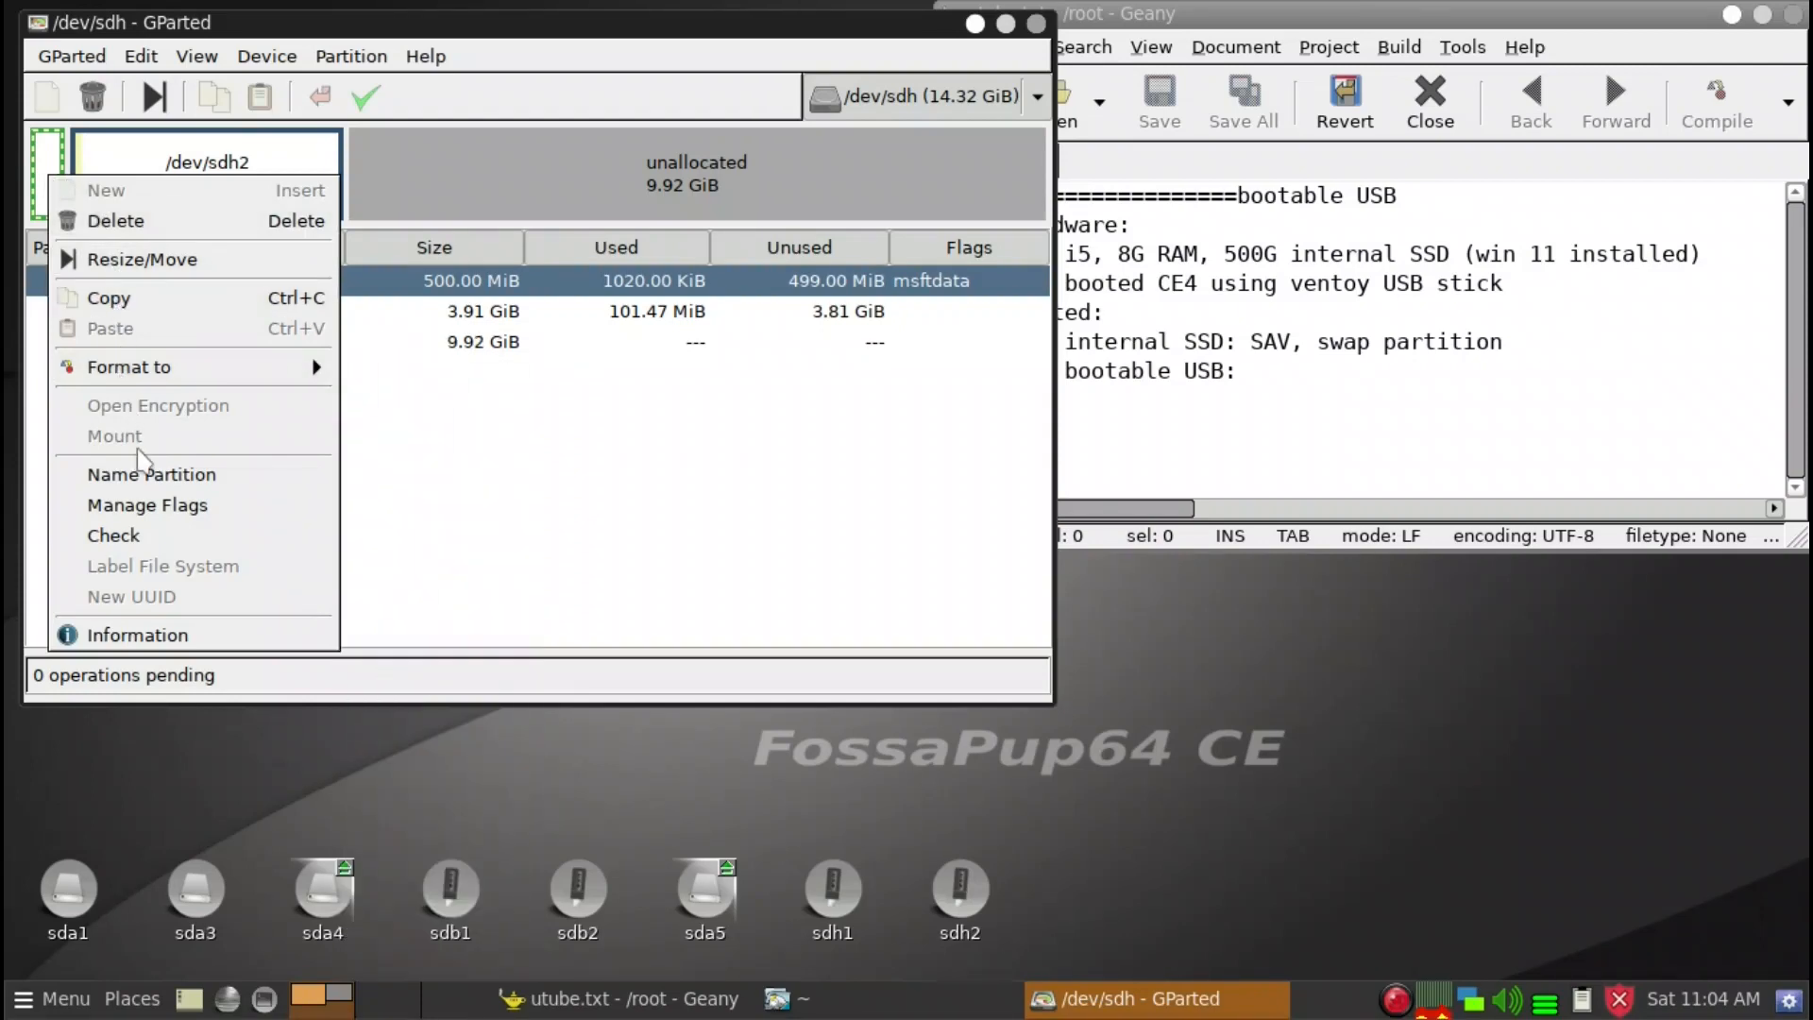
click(148, 507)
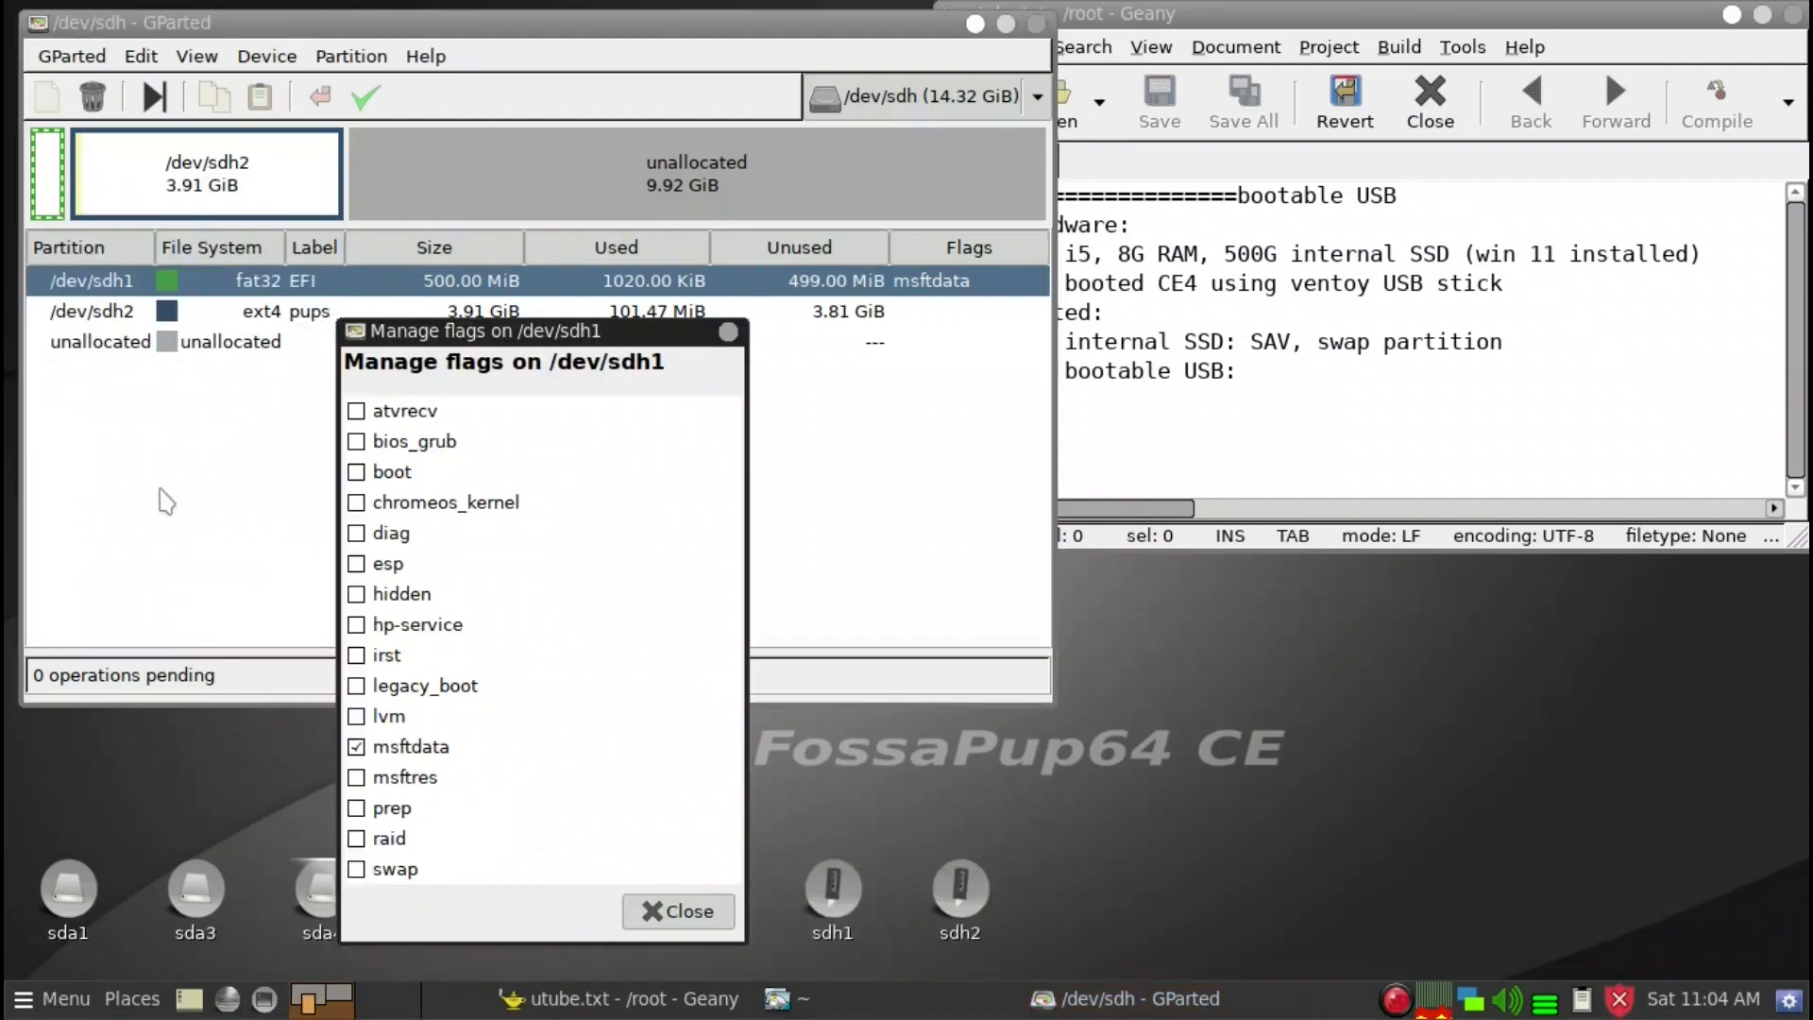
click(356, 564)
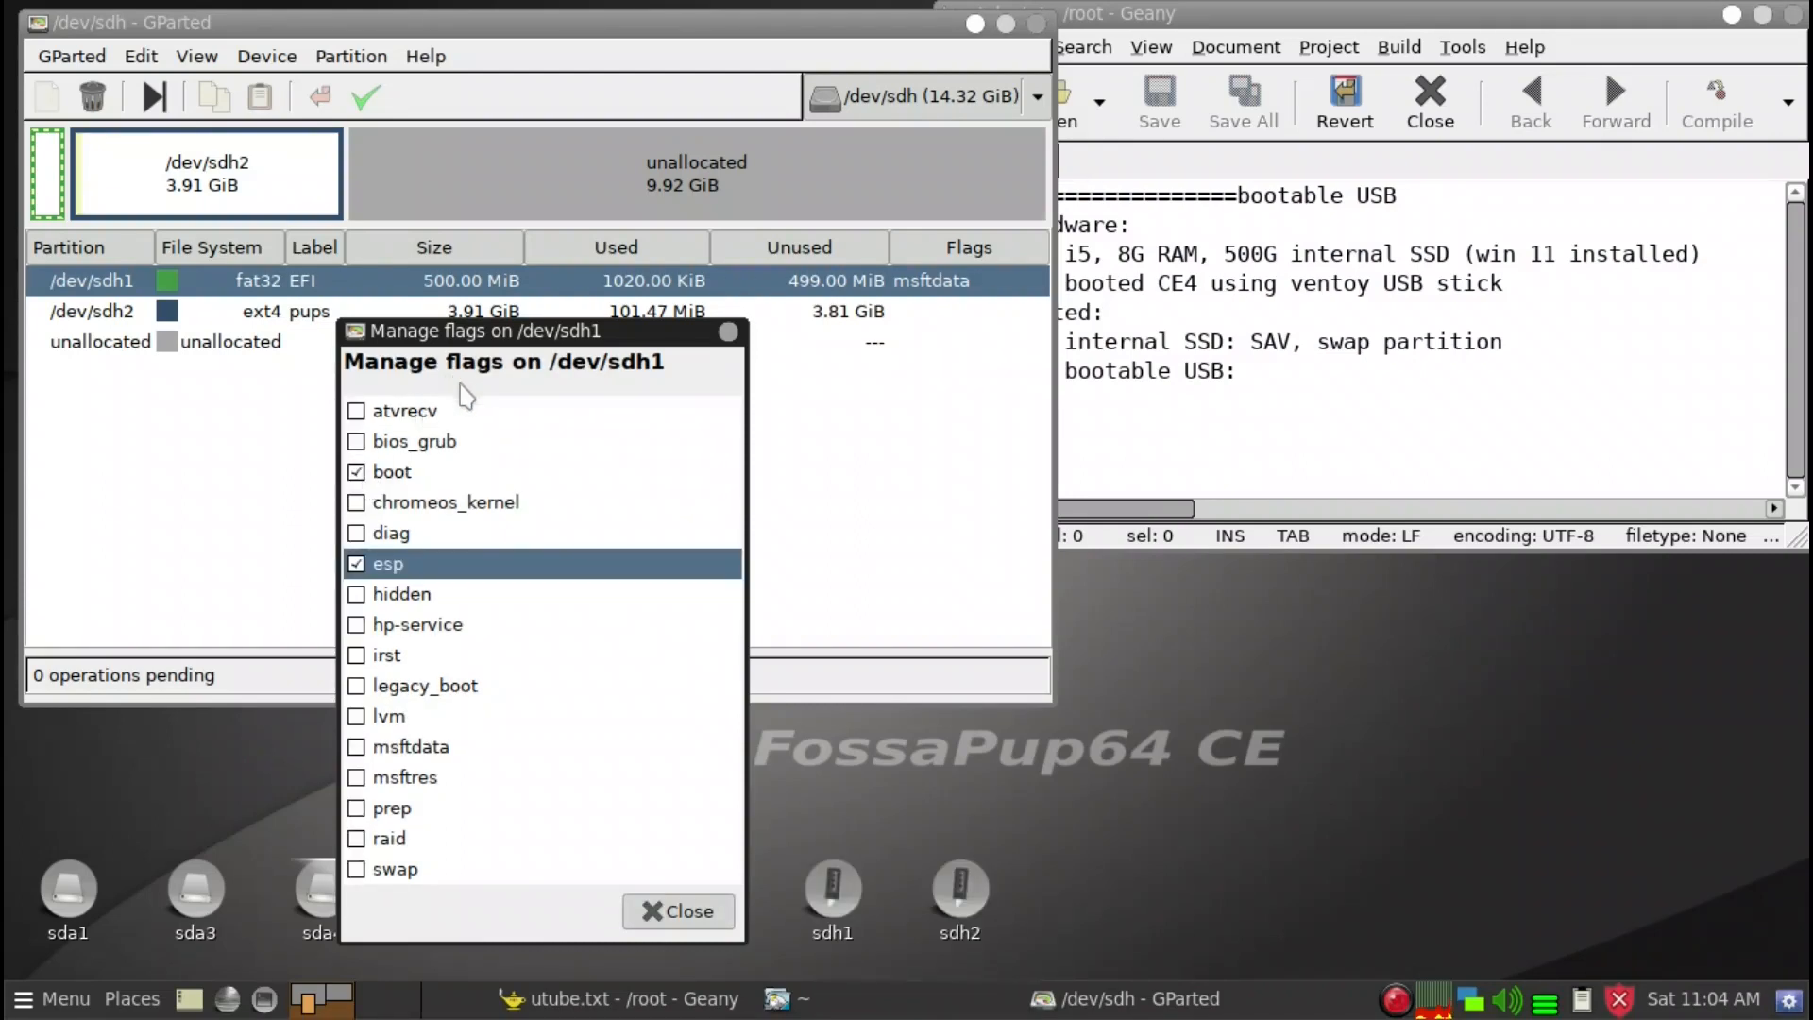
click(663, 911)
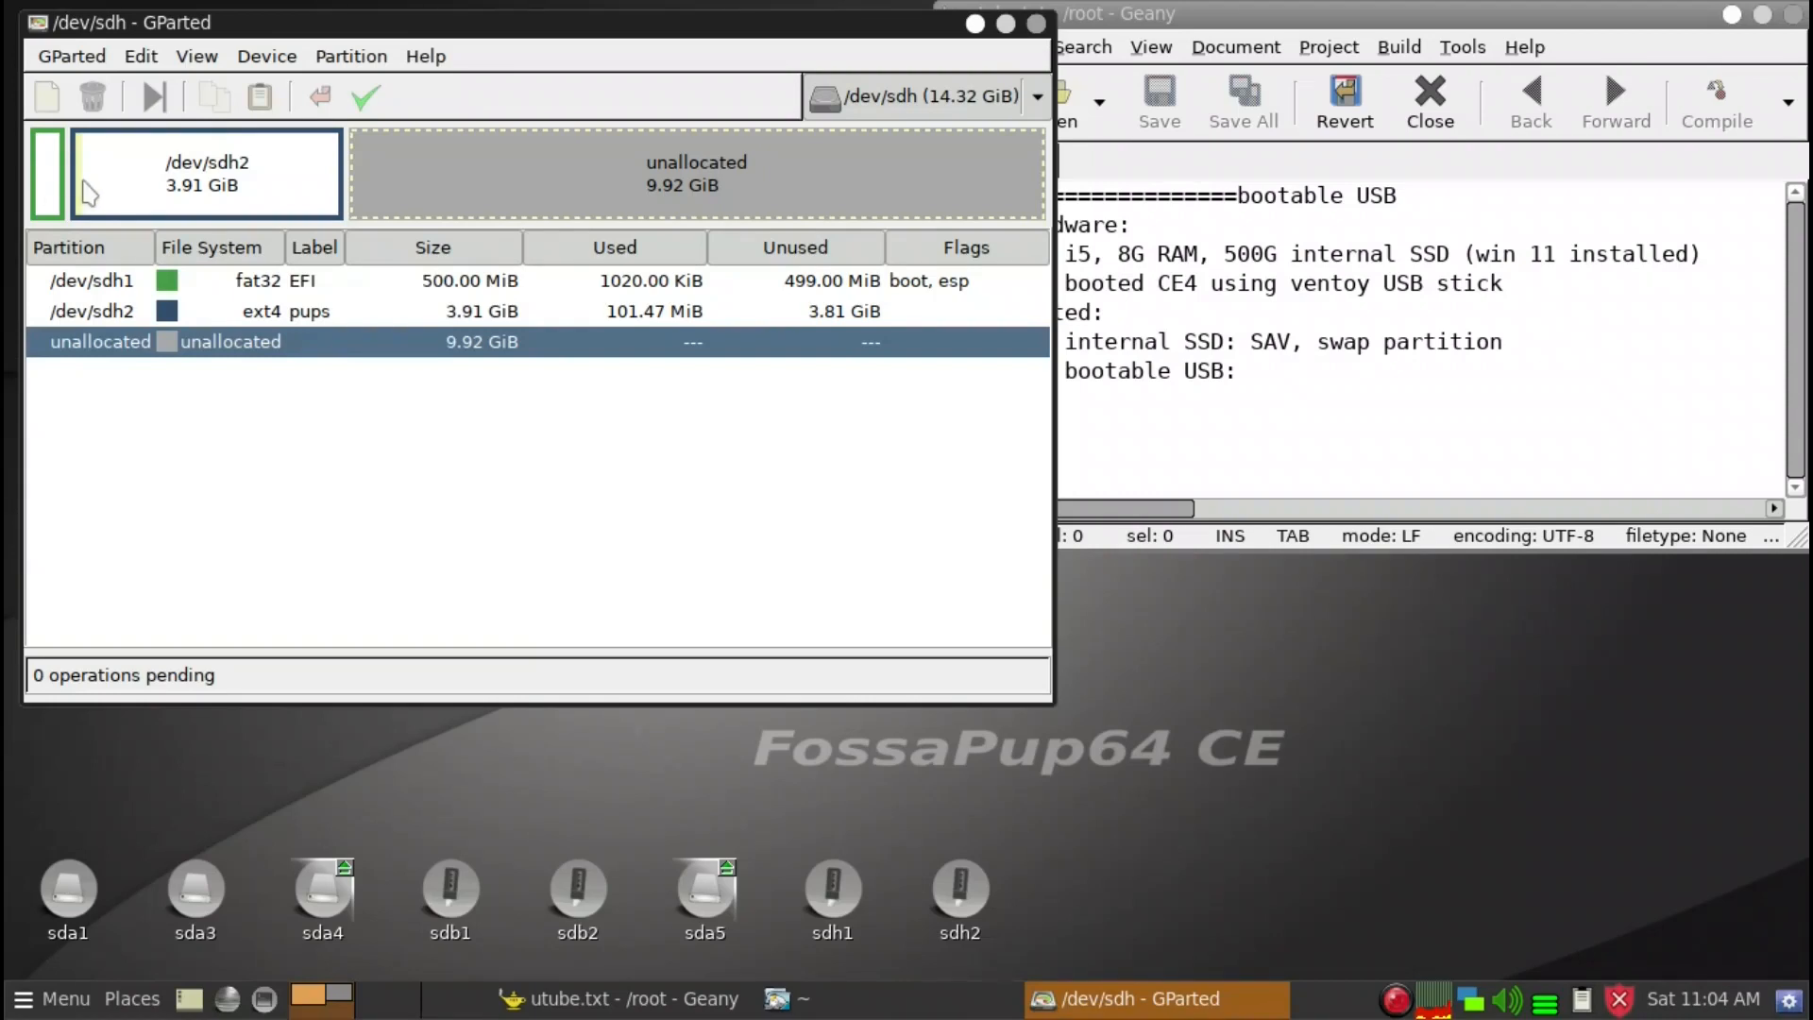
click(1038, 26)
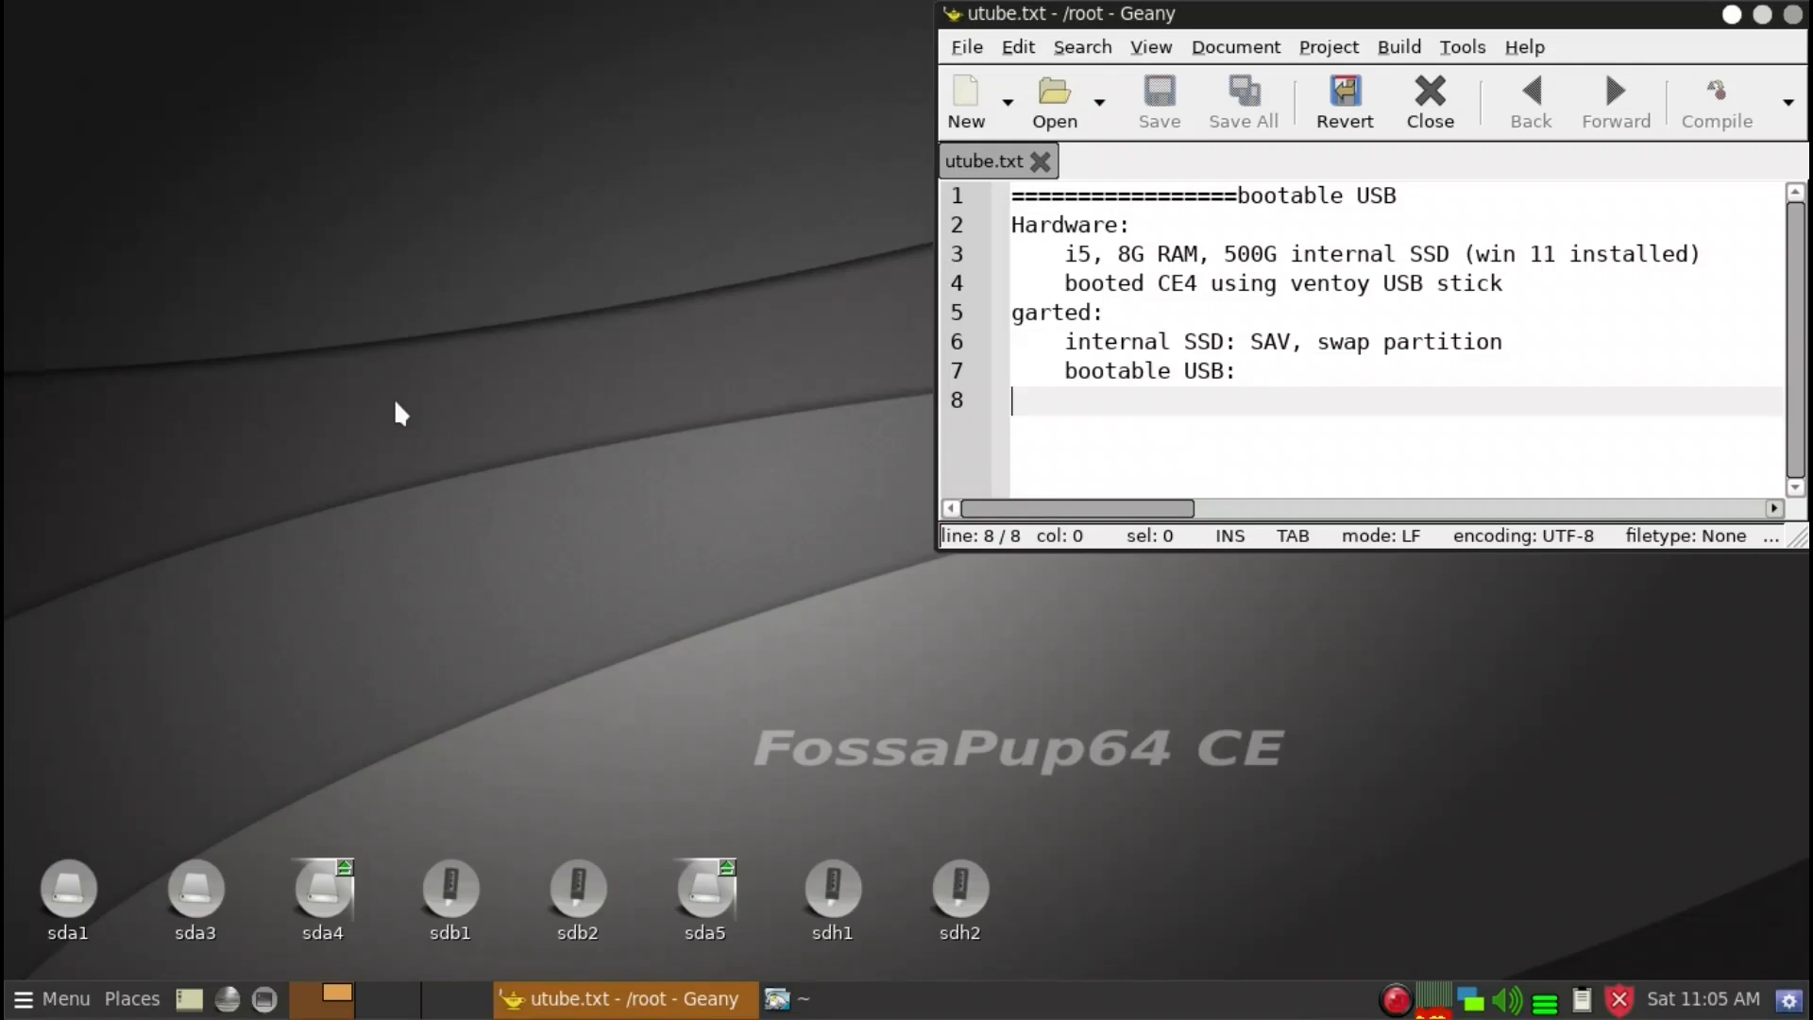
Step: Launch the FrugalPup flexible frugal installer and move its window clear of the desktop drive icons
right_click(521, 319)
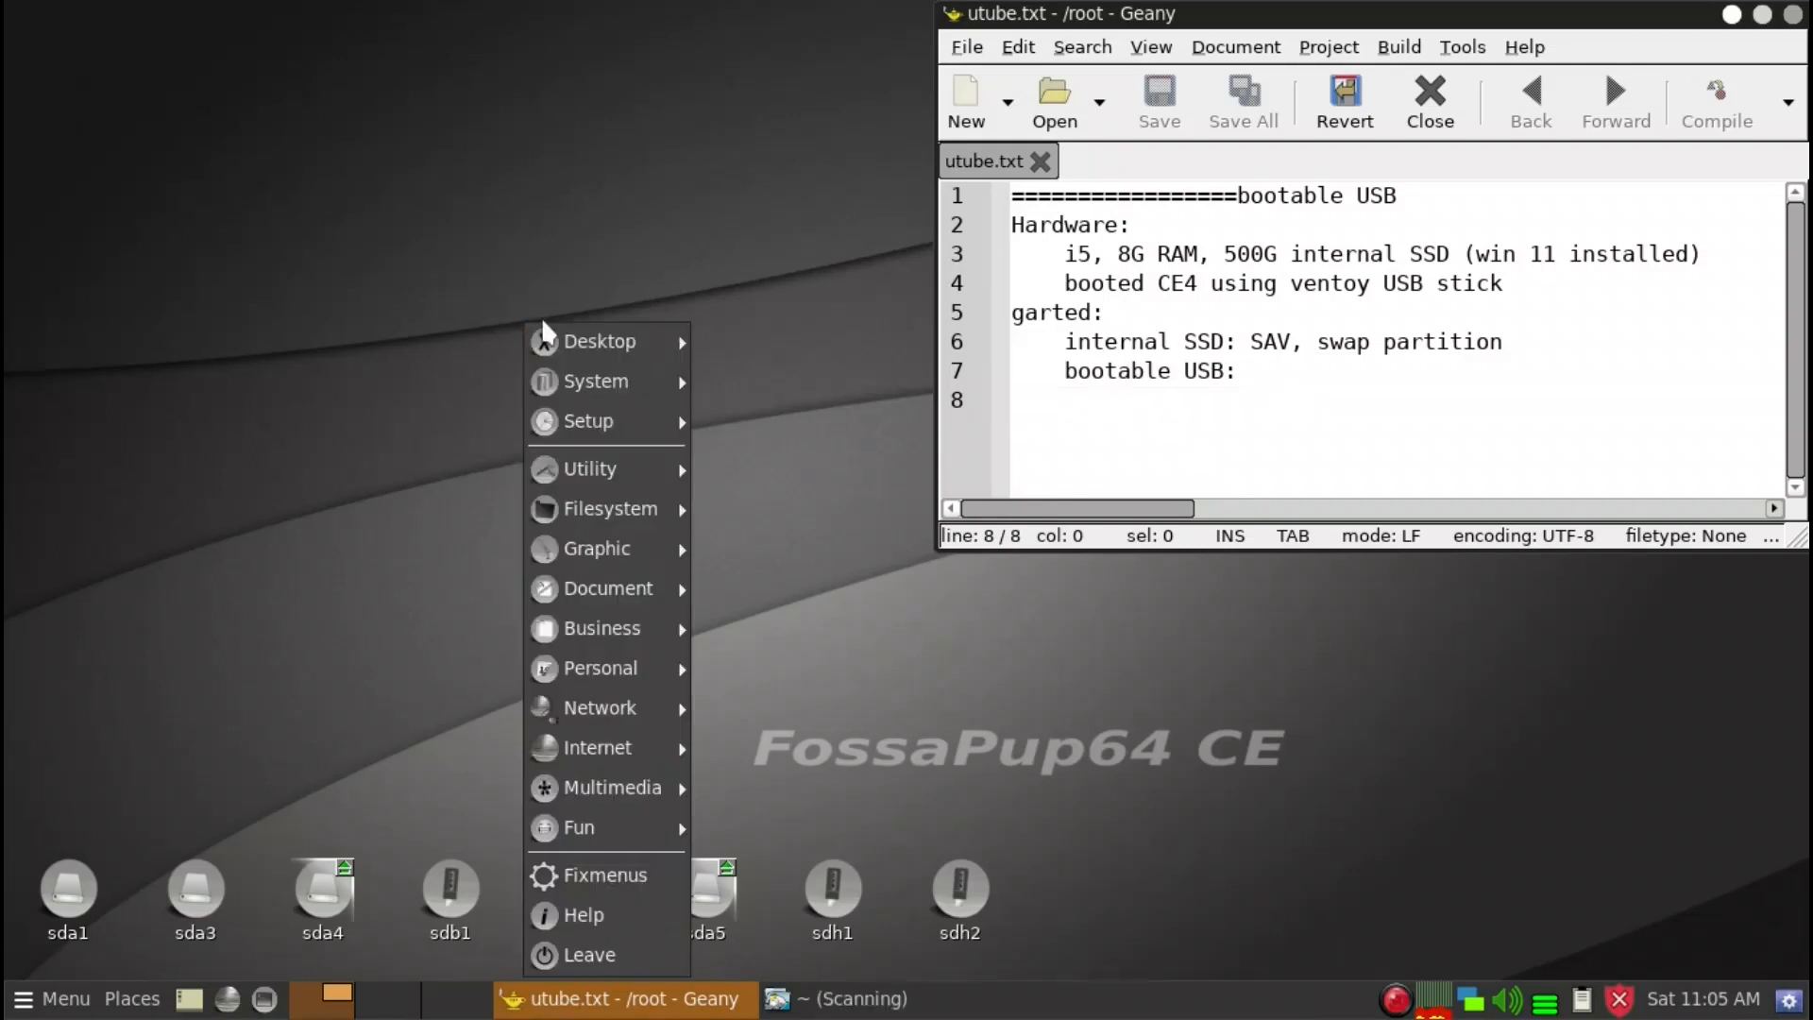
mouse_move(652, 421)
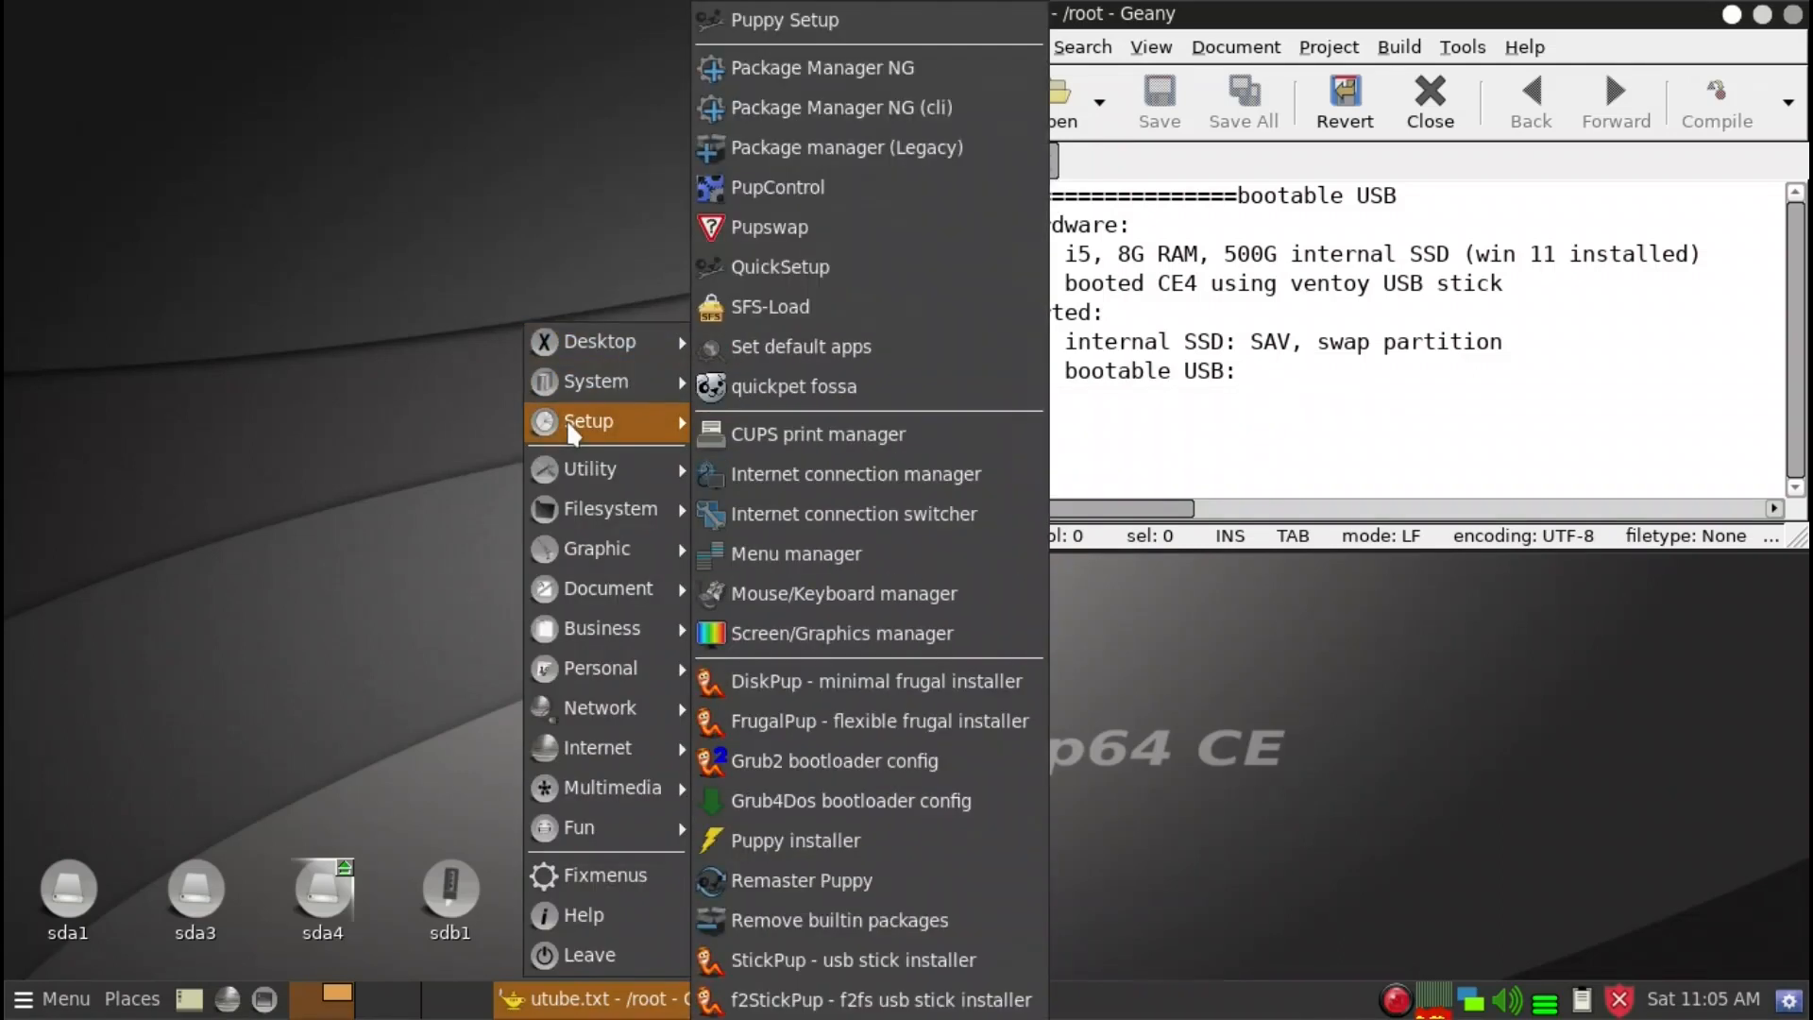
click(778, 718)
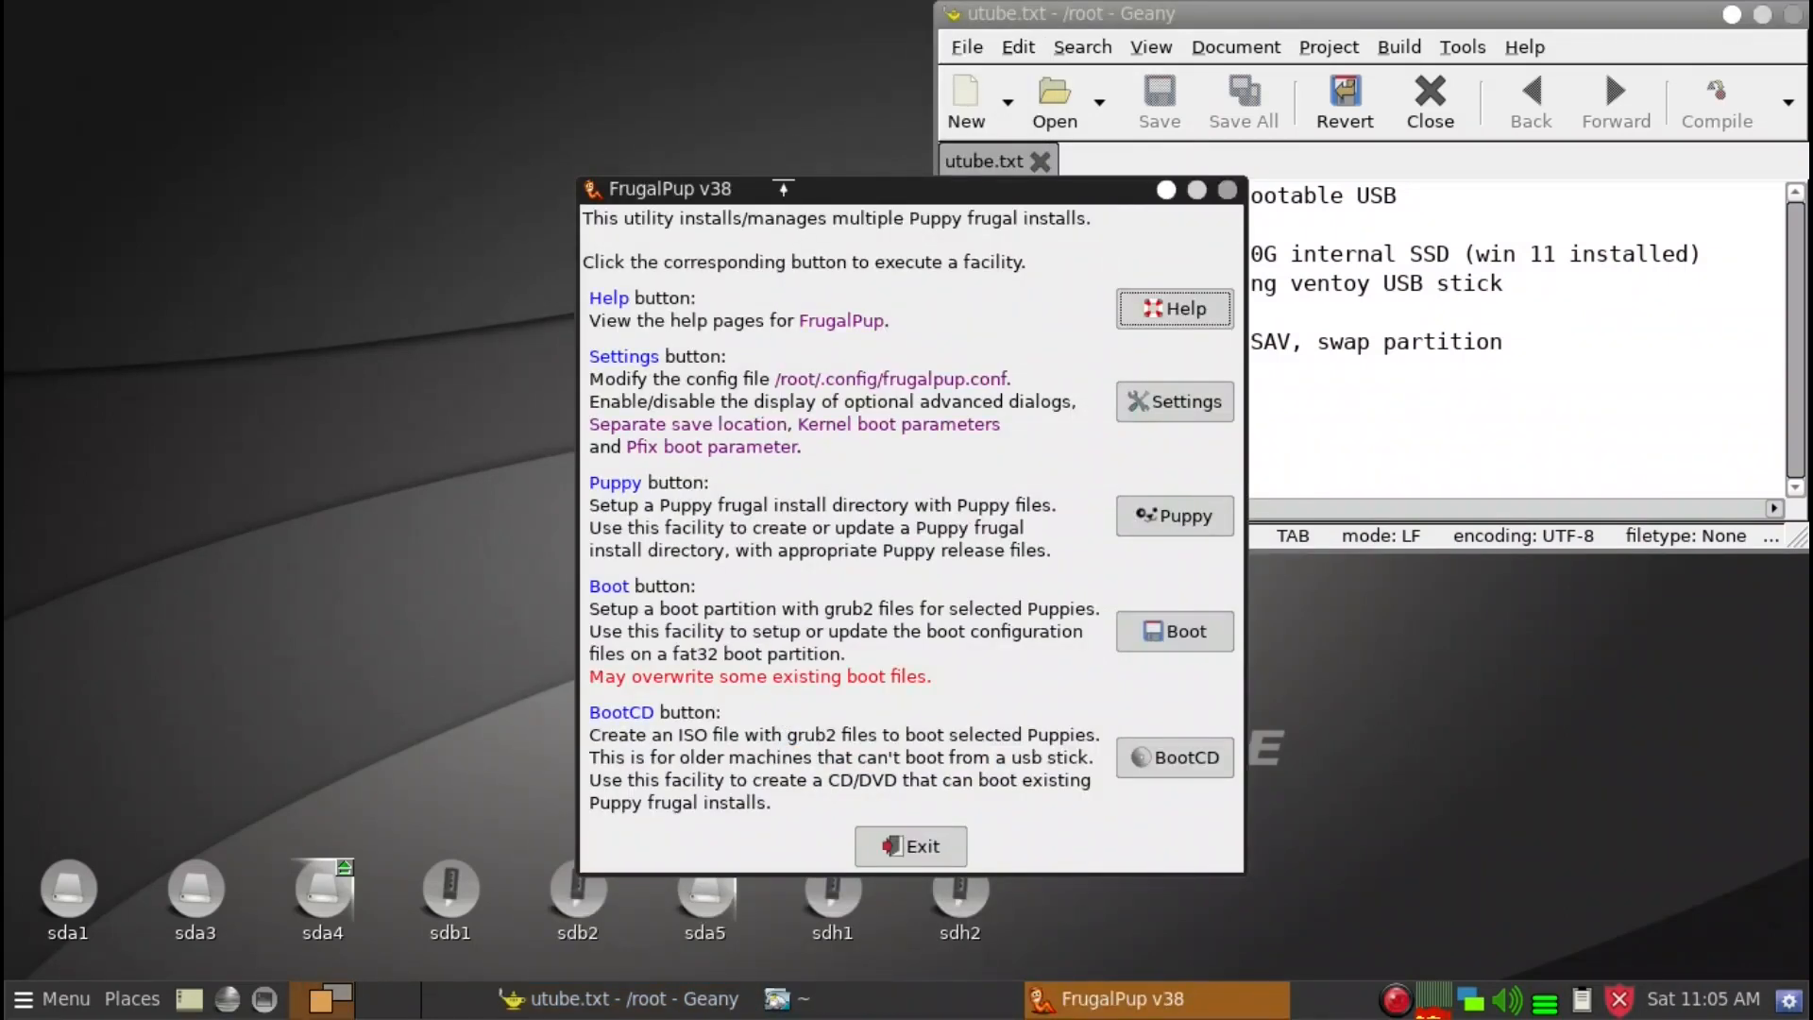
drag(783, 189, 1062, 71)
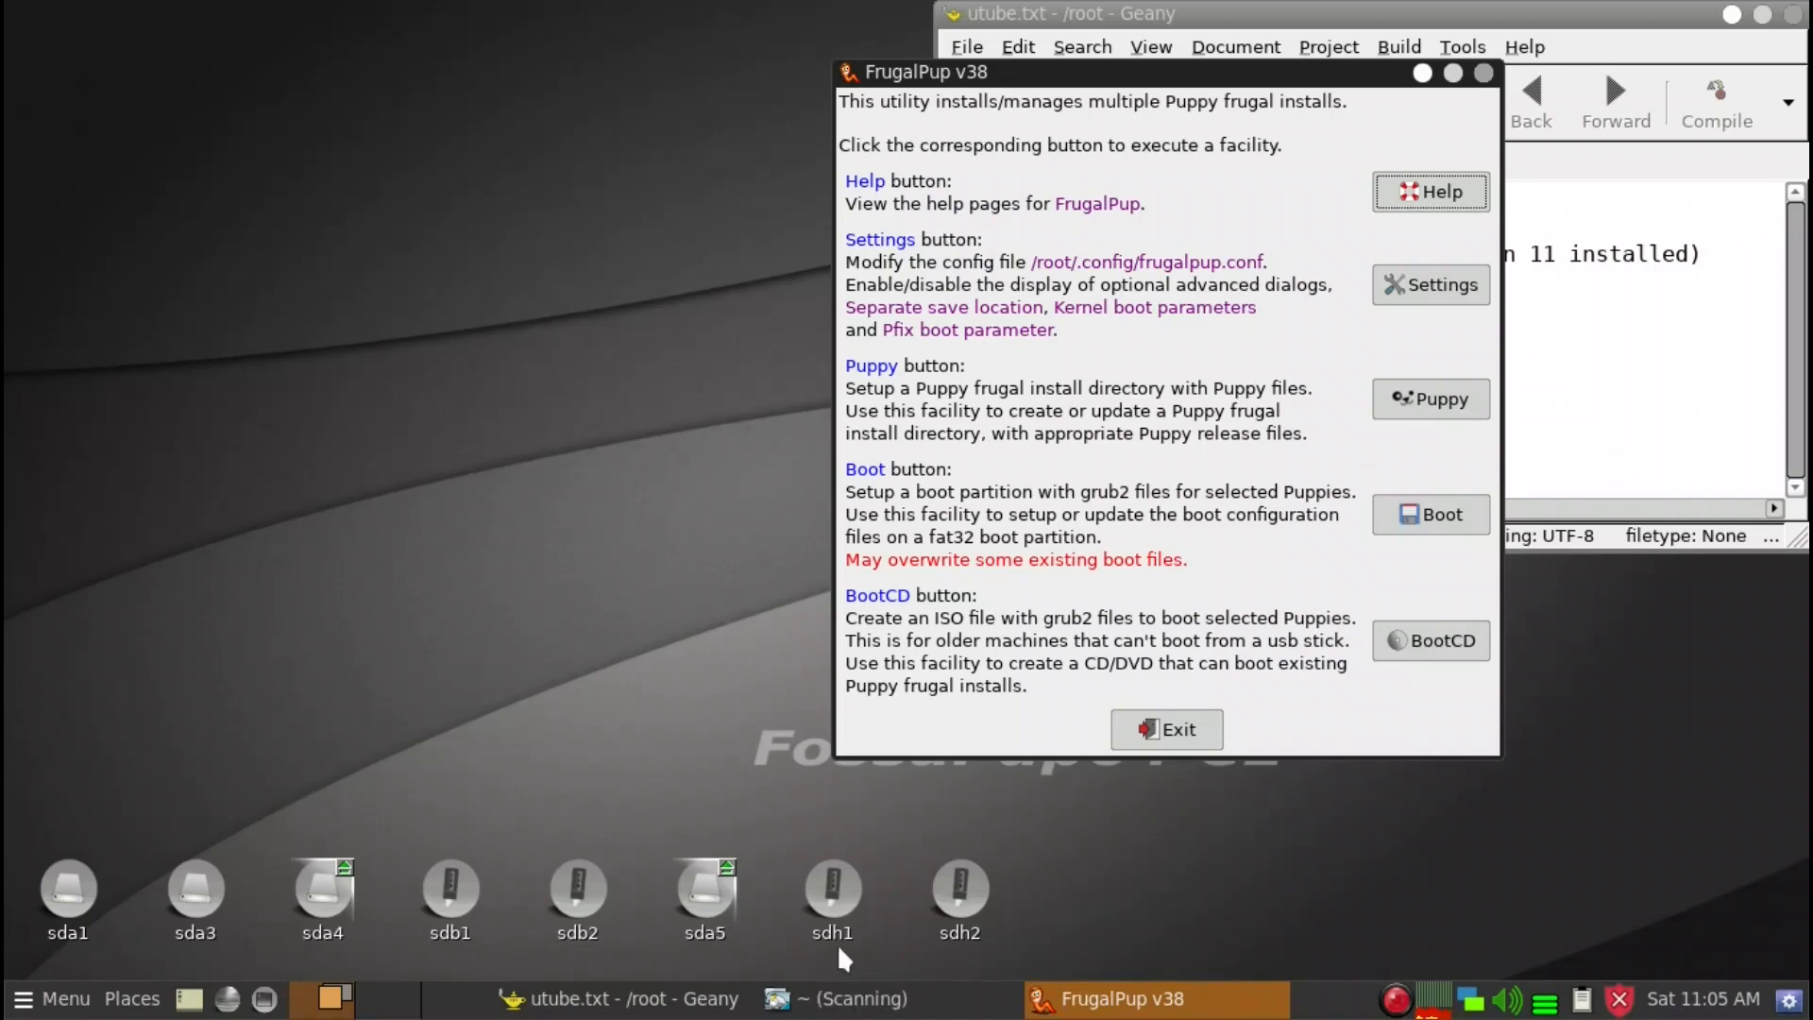
mouse_move(844, 910)
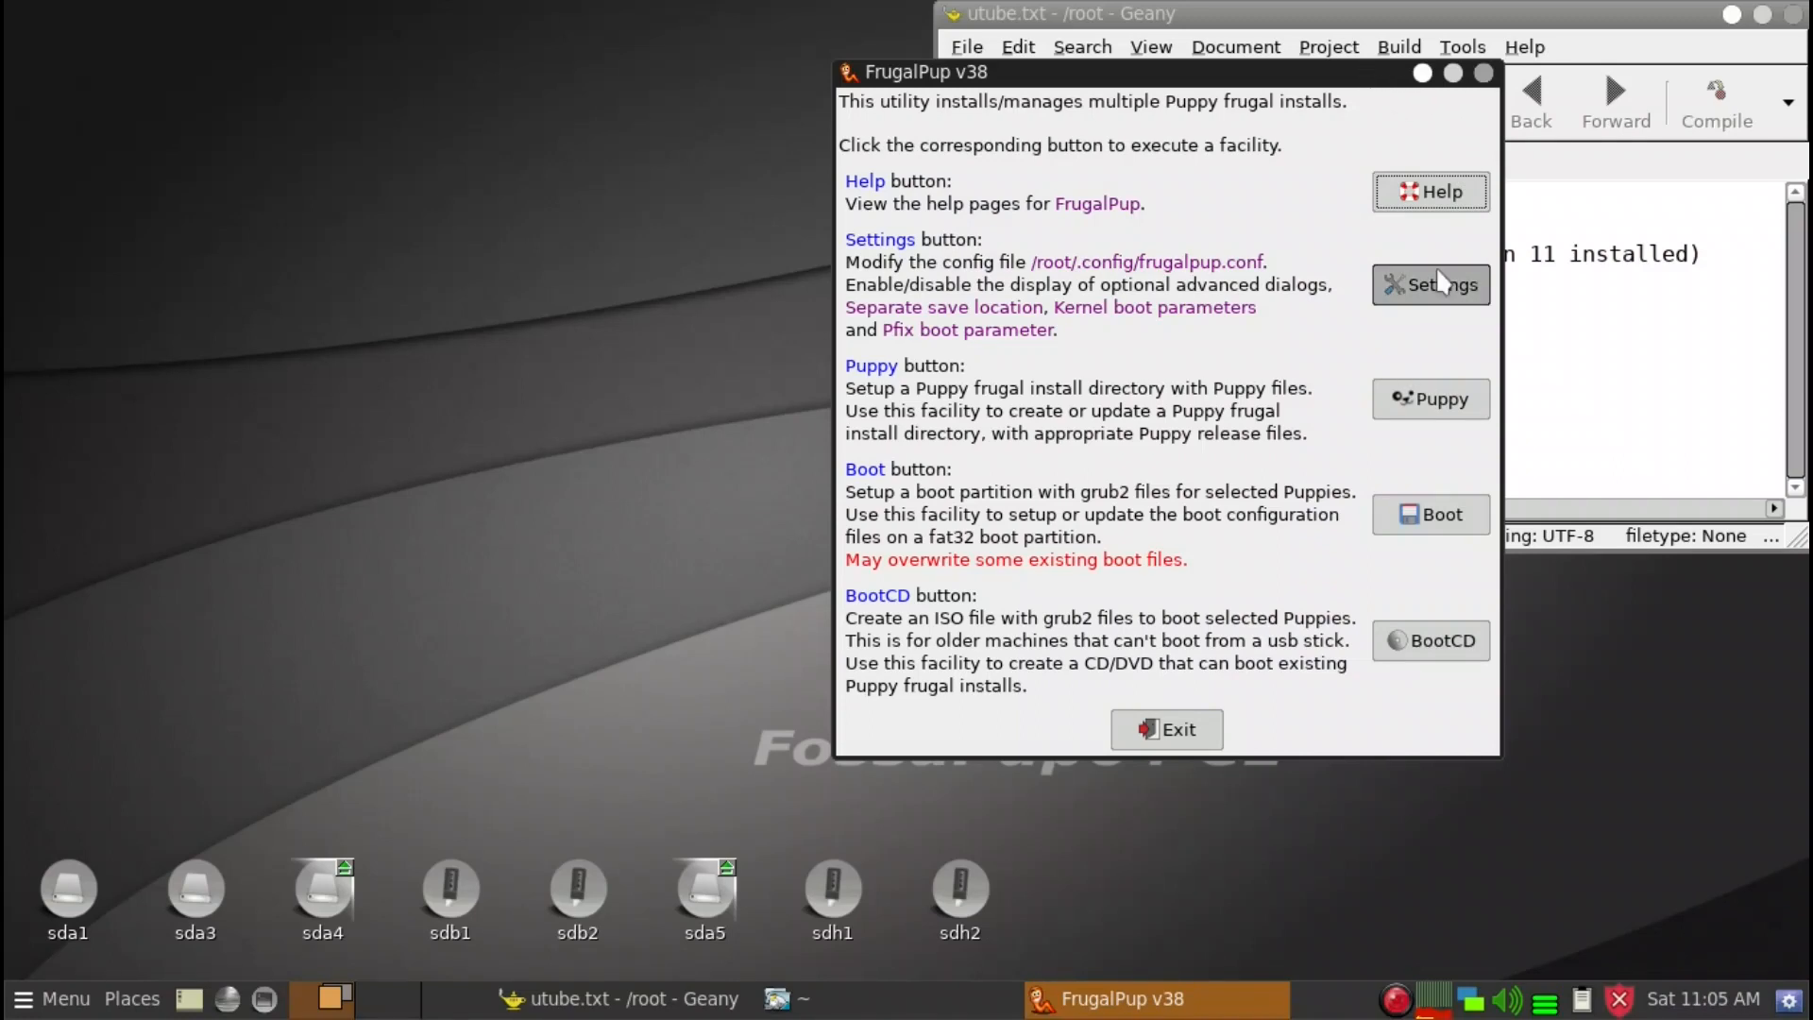
Step: Enable Use AUTOSAVE in the FrugalPup settings and save them
click(1434, 293)
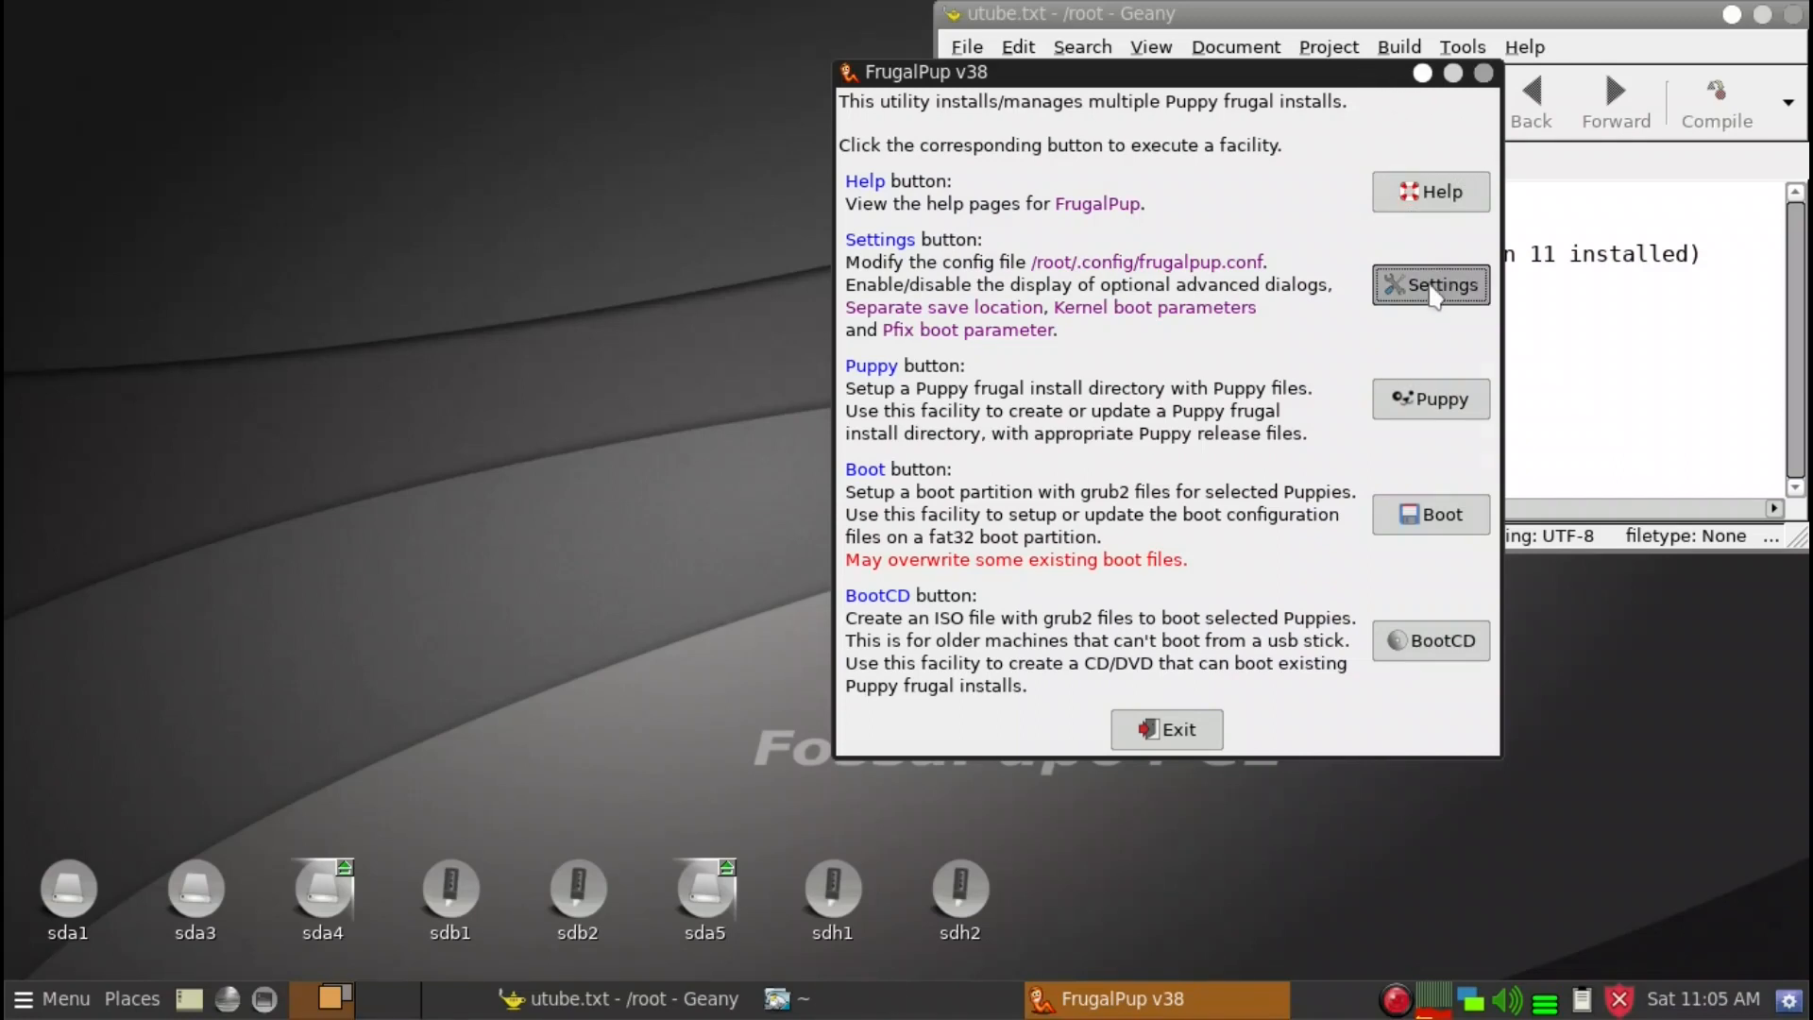
drag(843, 175, 668, 42)
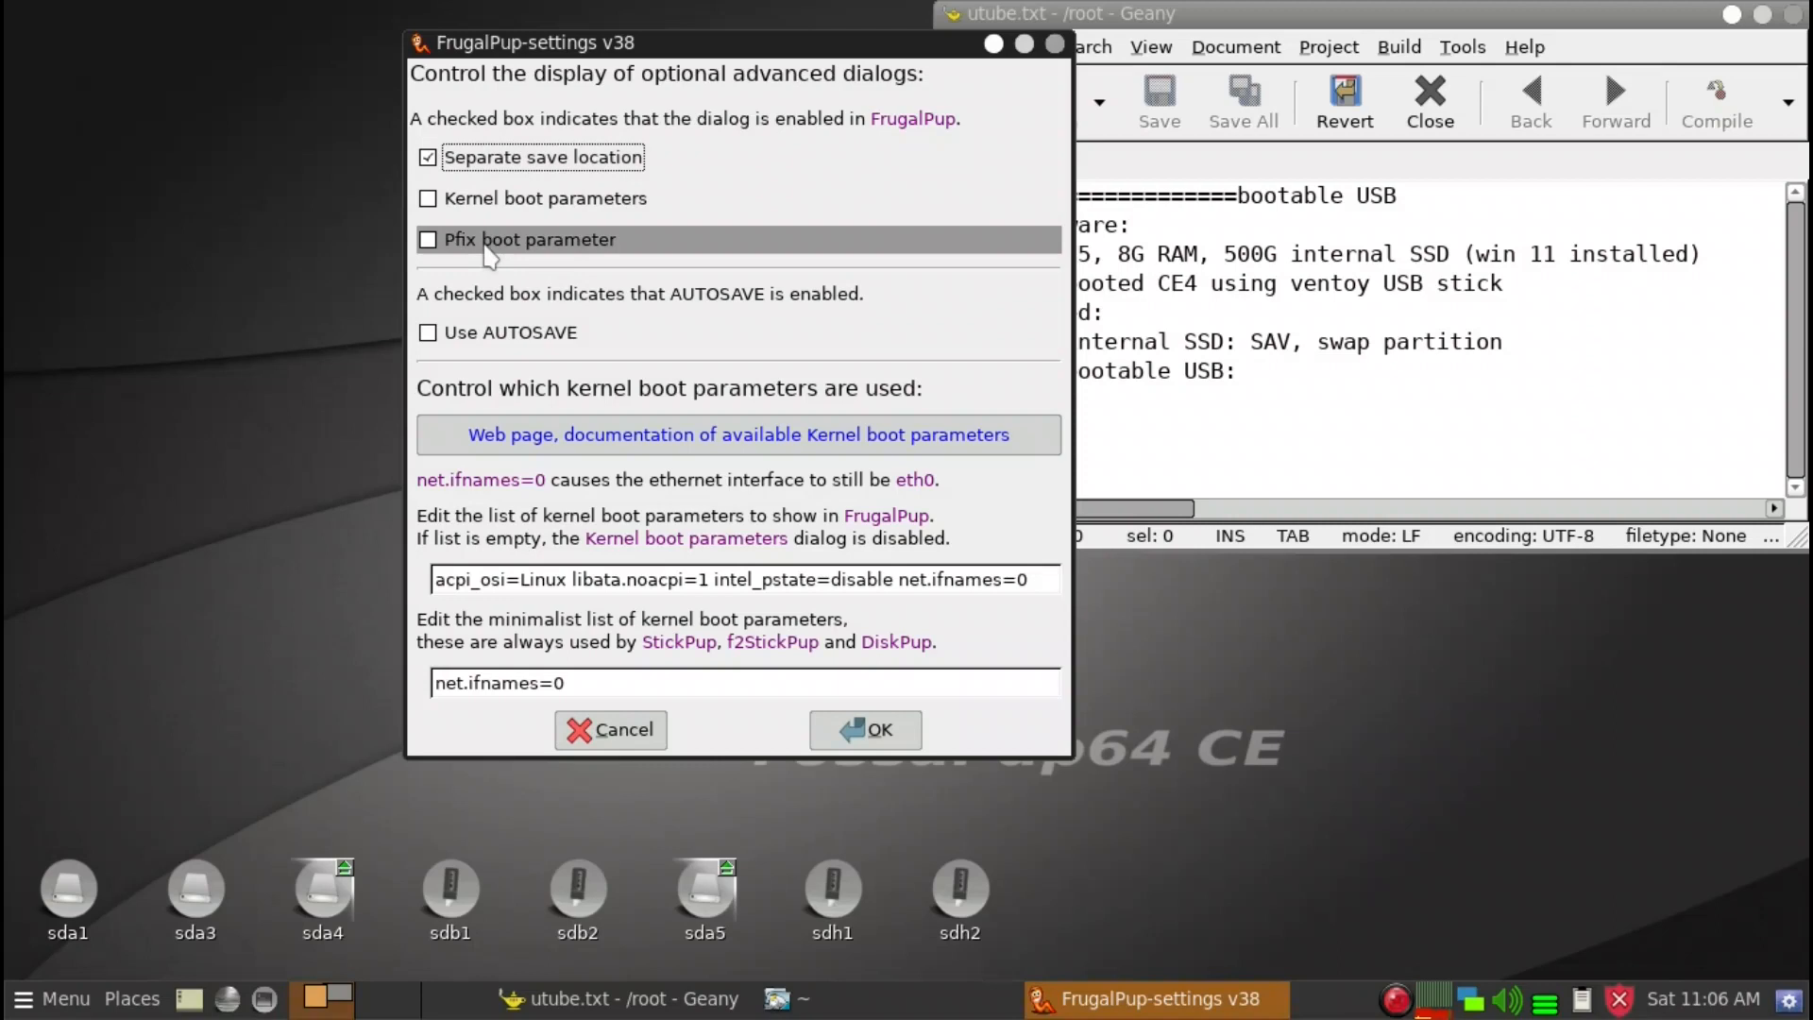
click(434, 335)
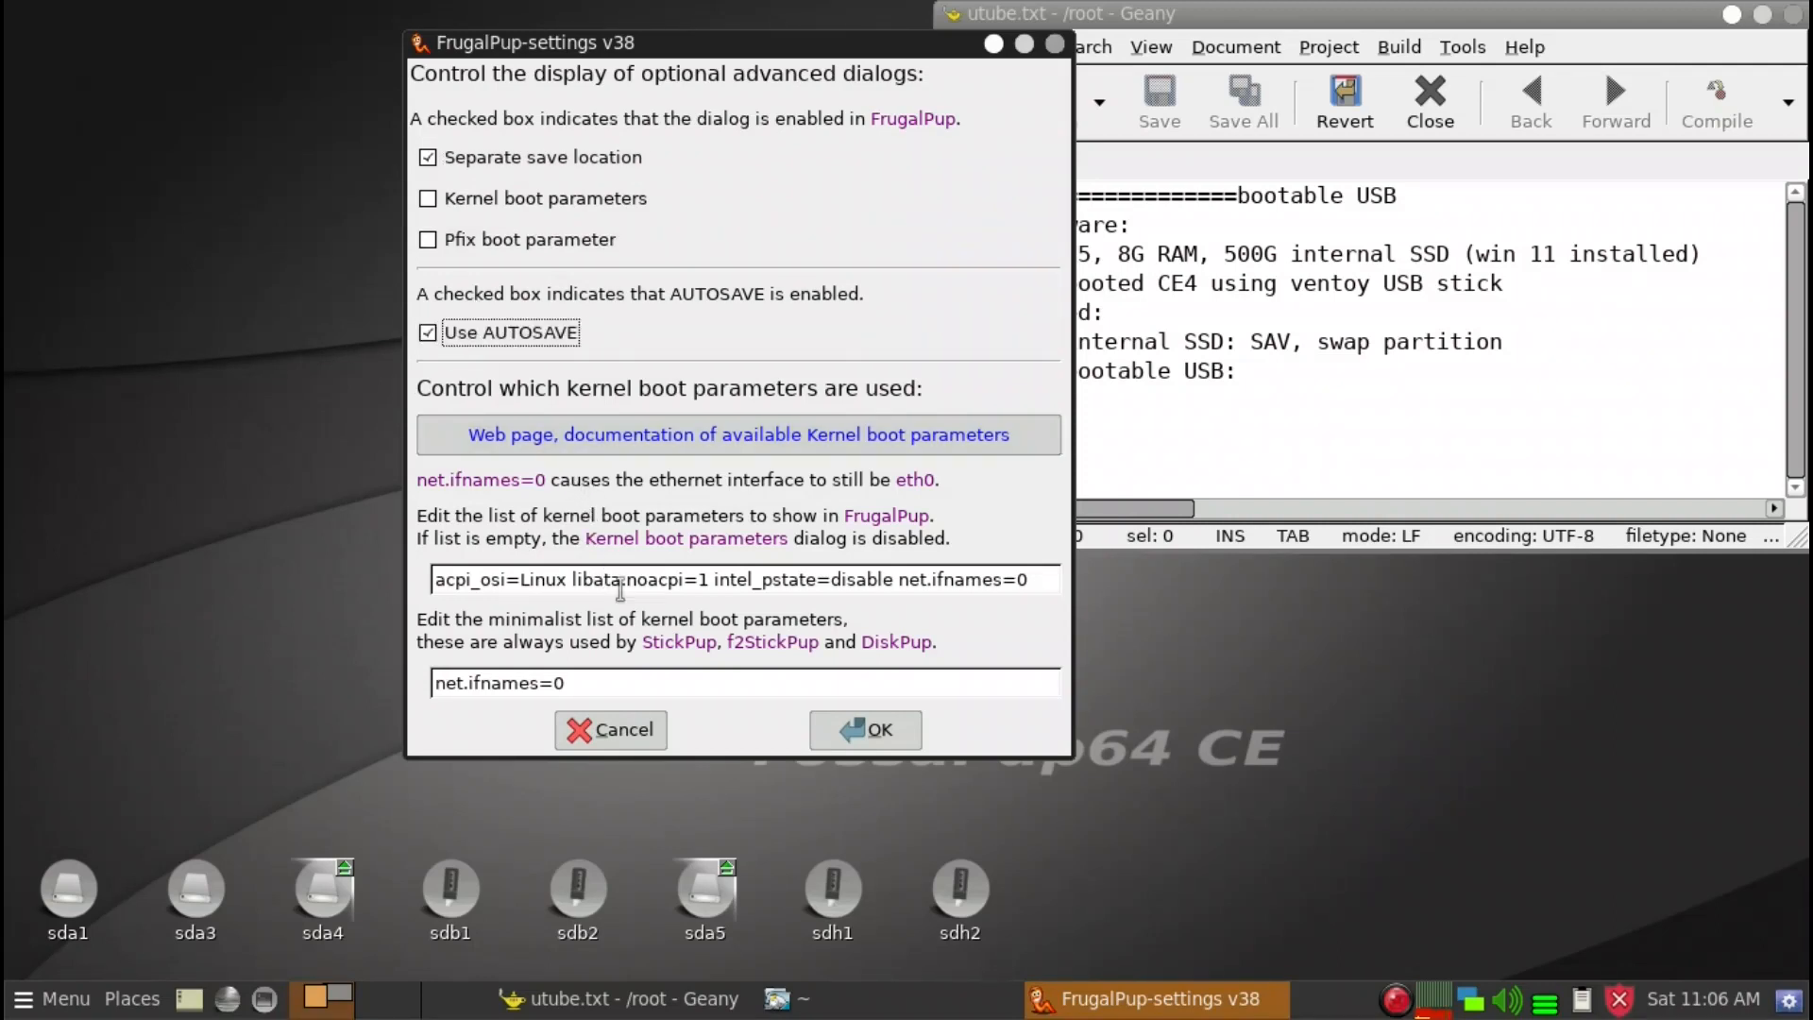
click(862, 729)
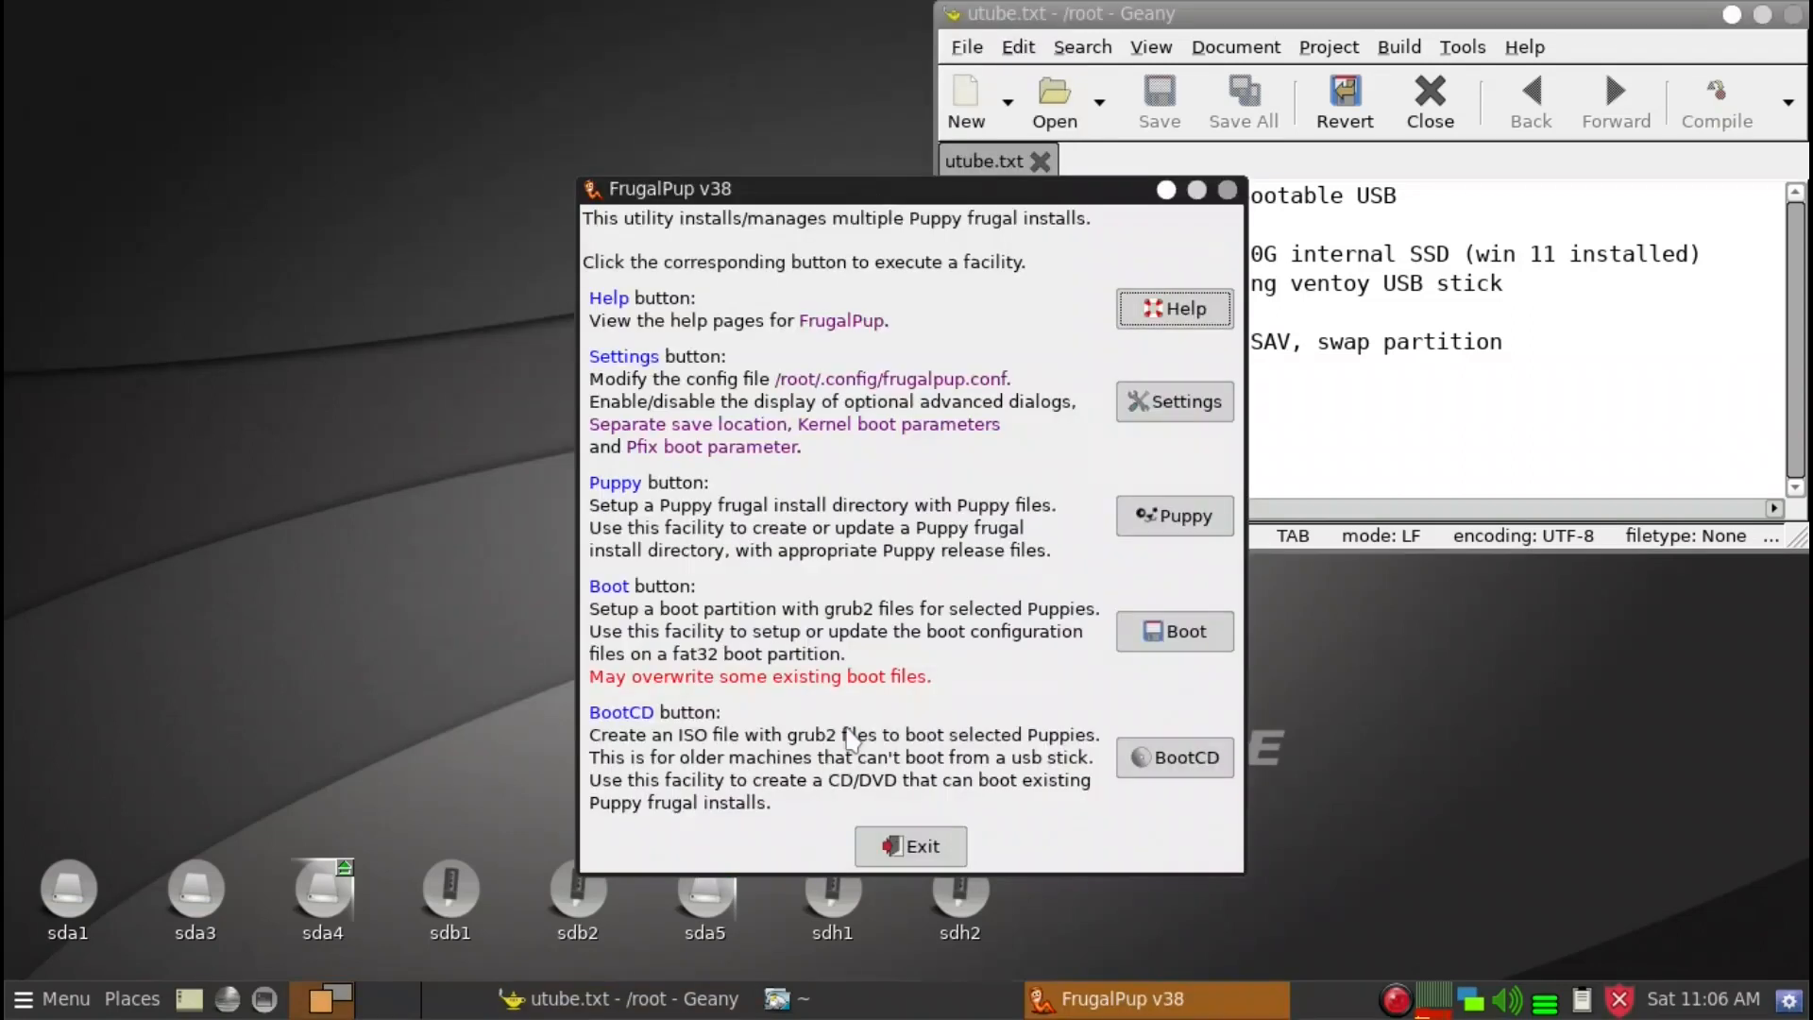
Step: Start a Puppy frugal install from an iso source, using F96-CE_4.iso in the root folder
click(1173, 516)
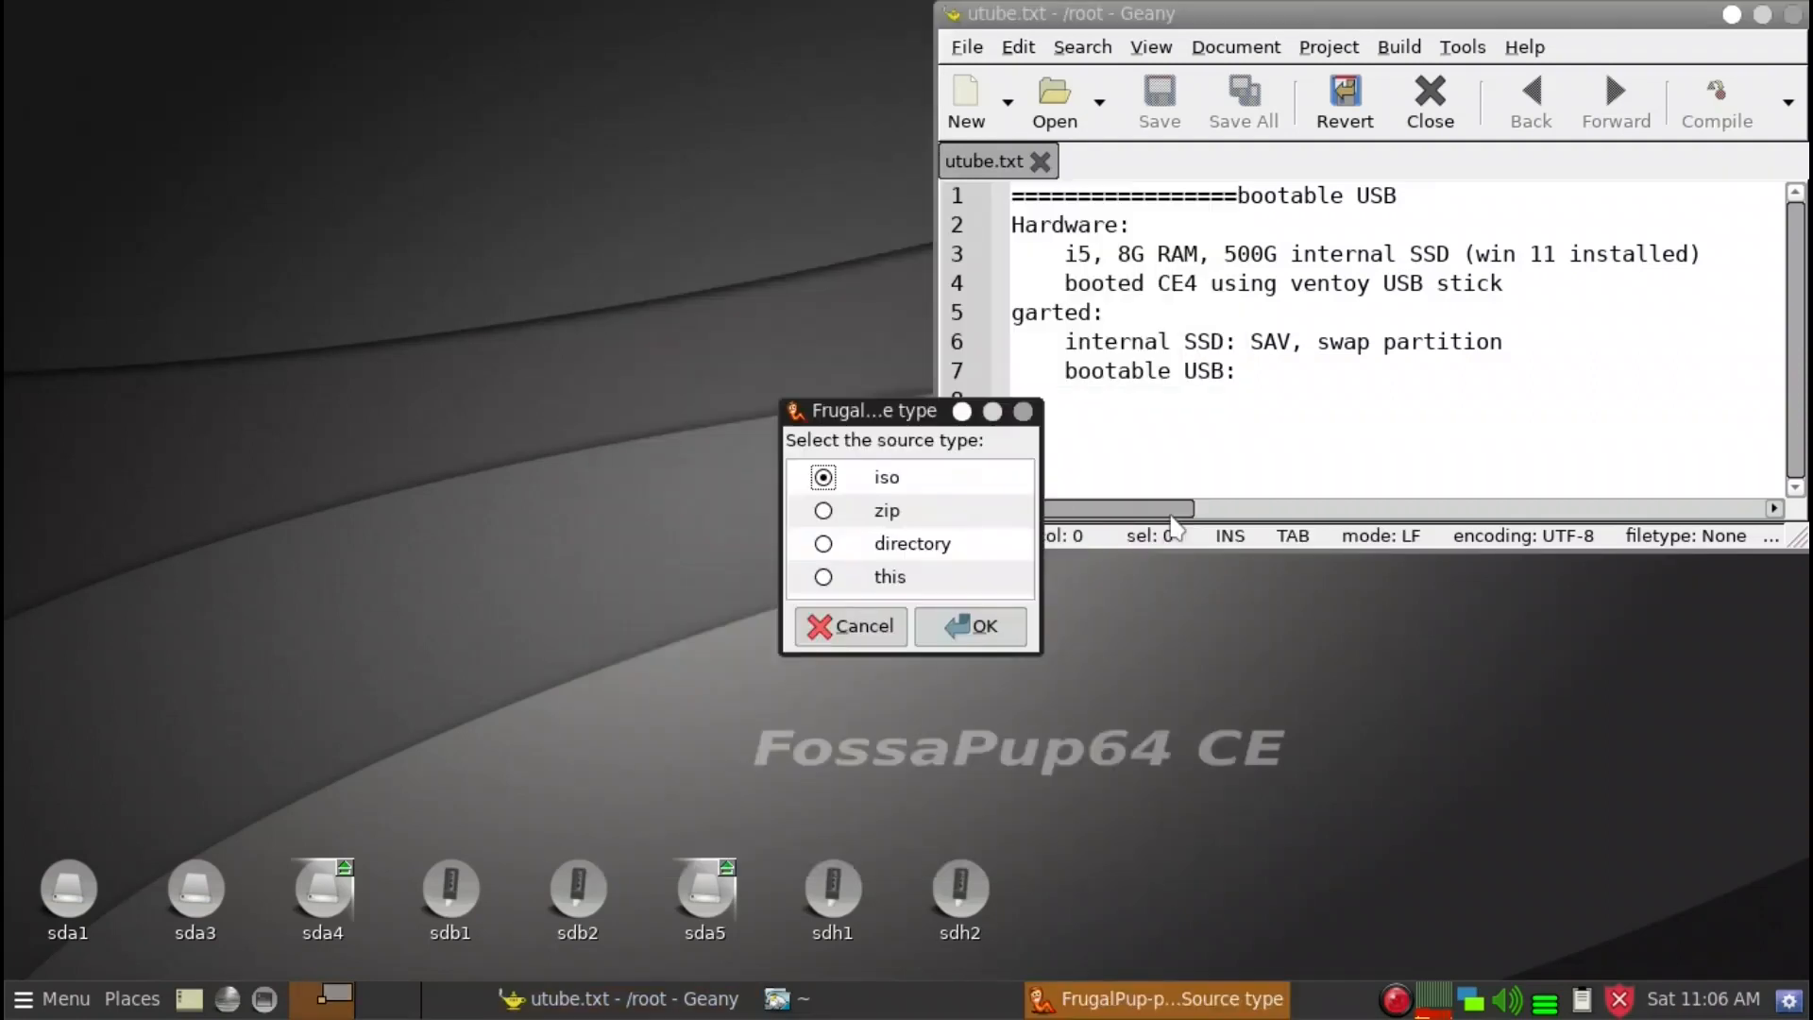
drag(853, 417, 935, 379)
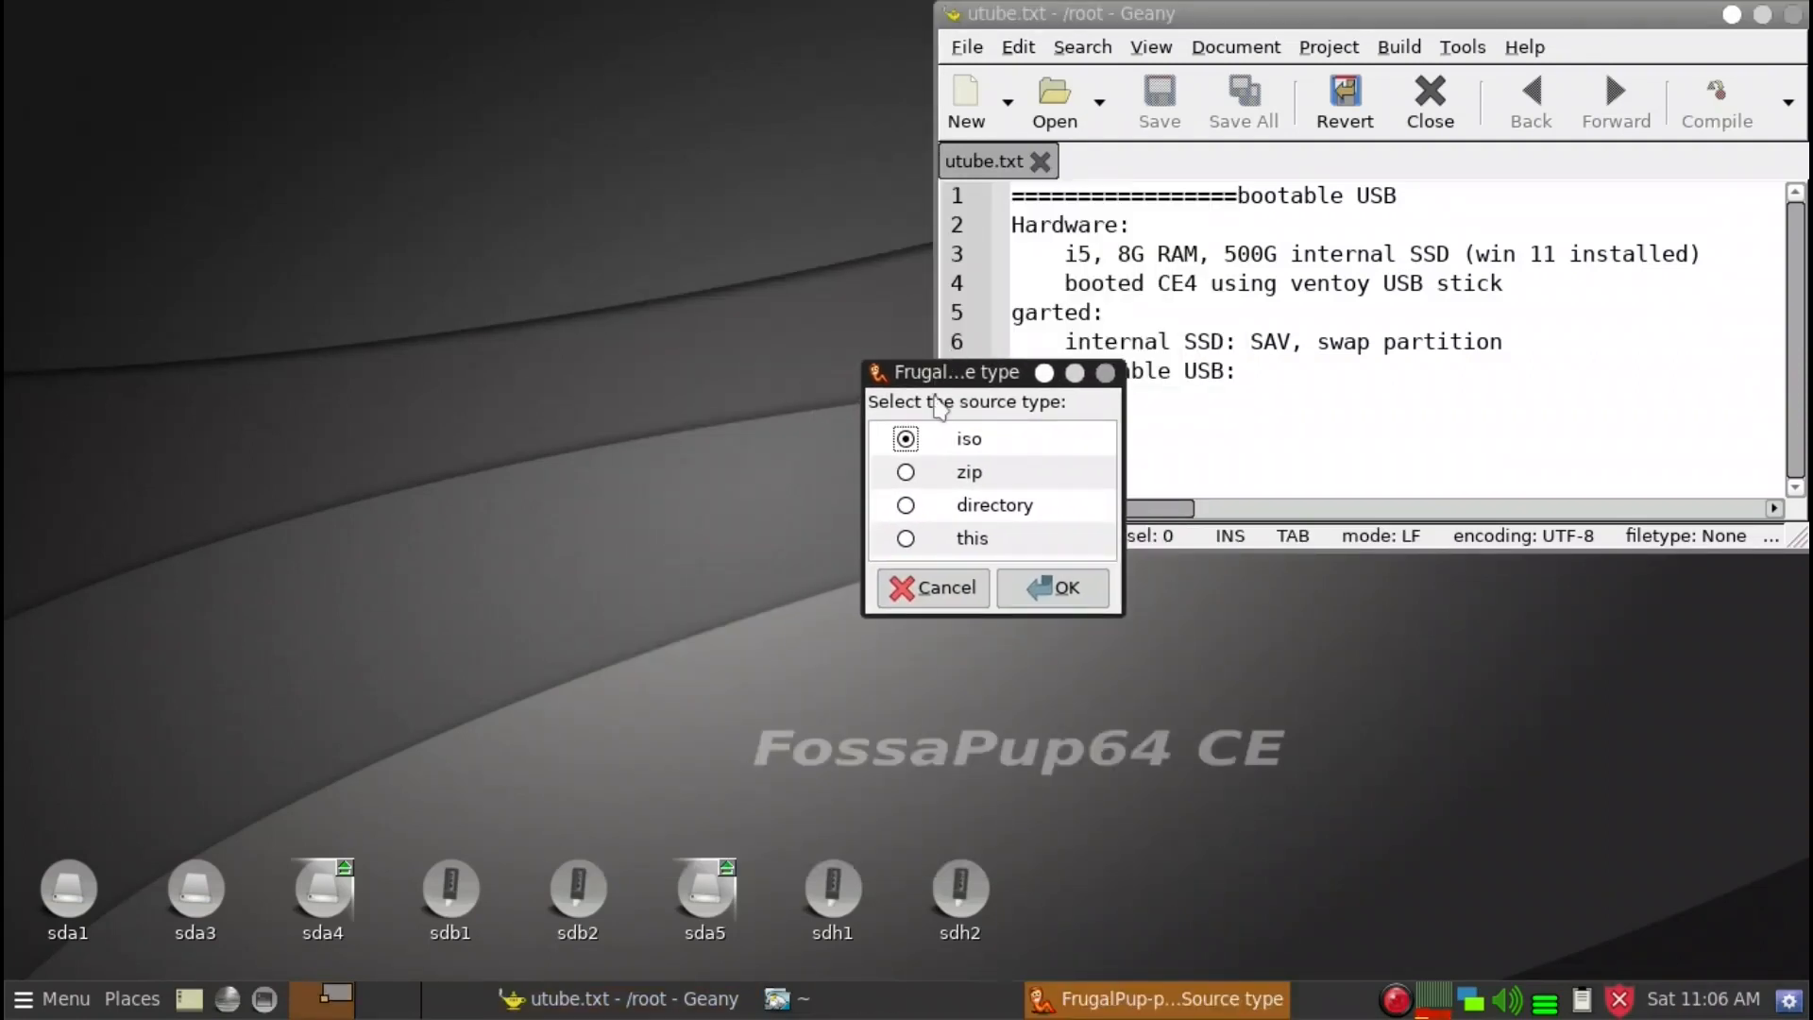
click(1041, 593)
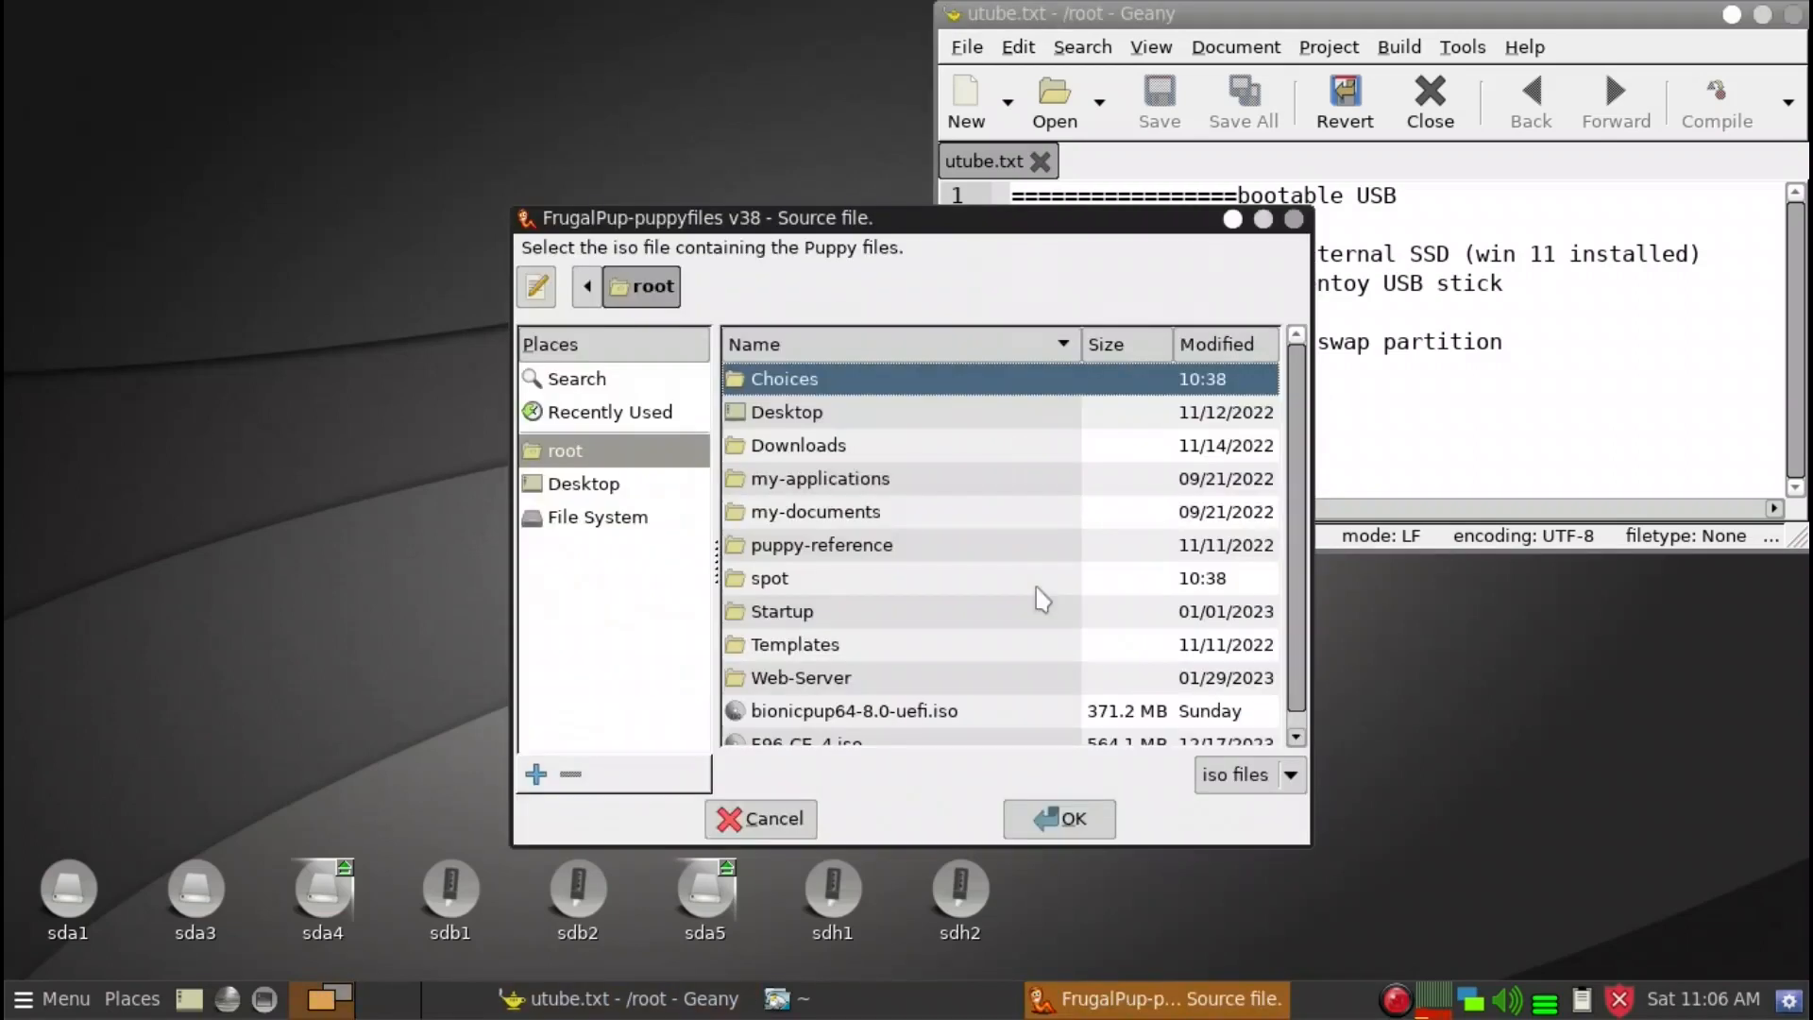
scroll(864, 604, down, 1)
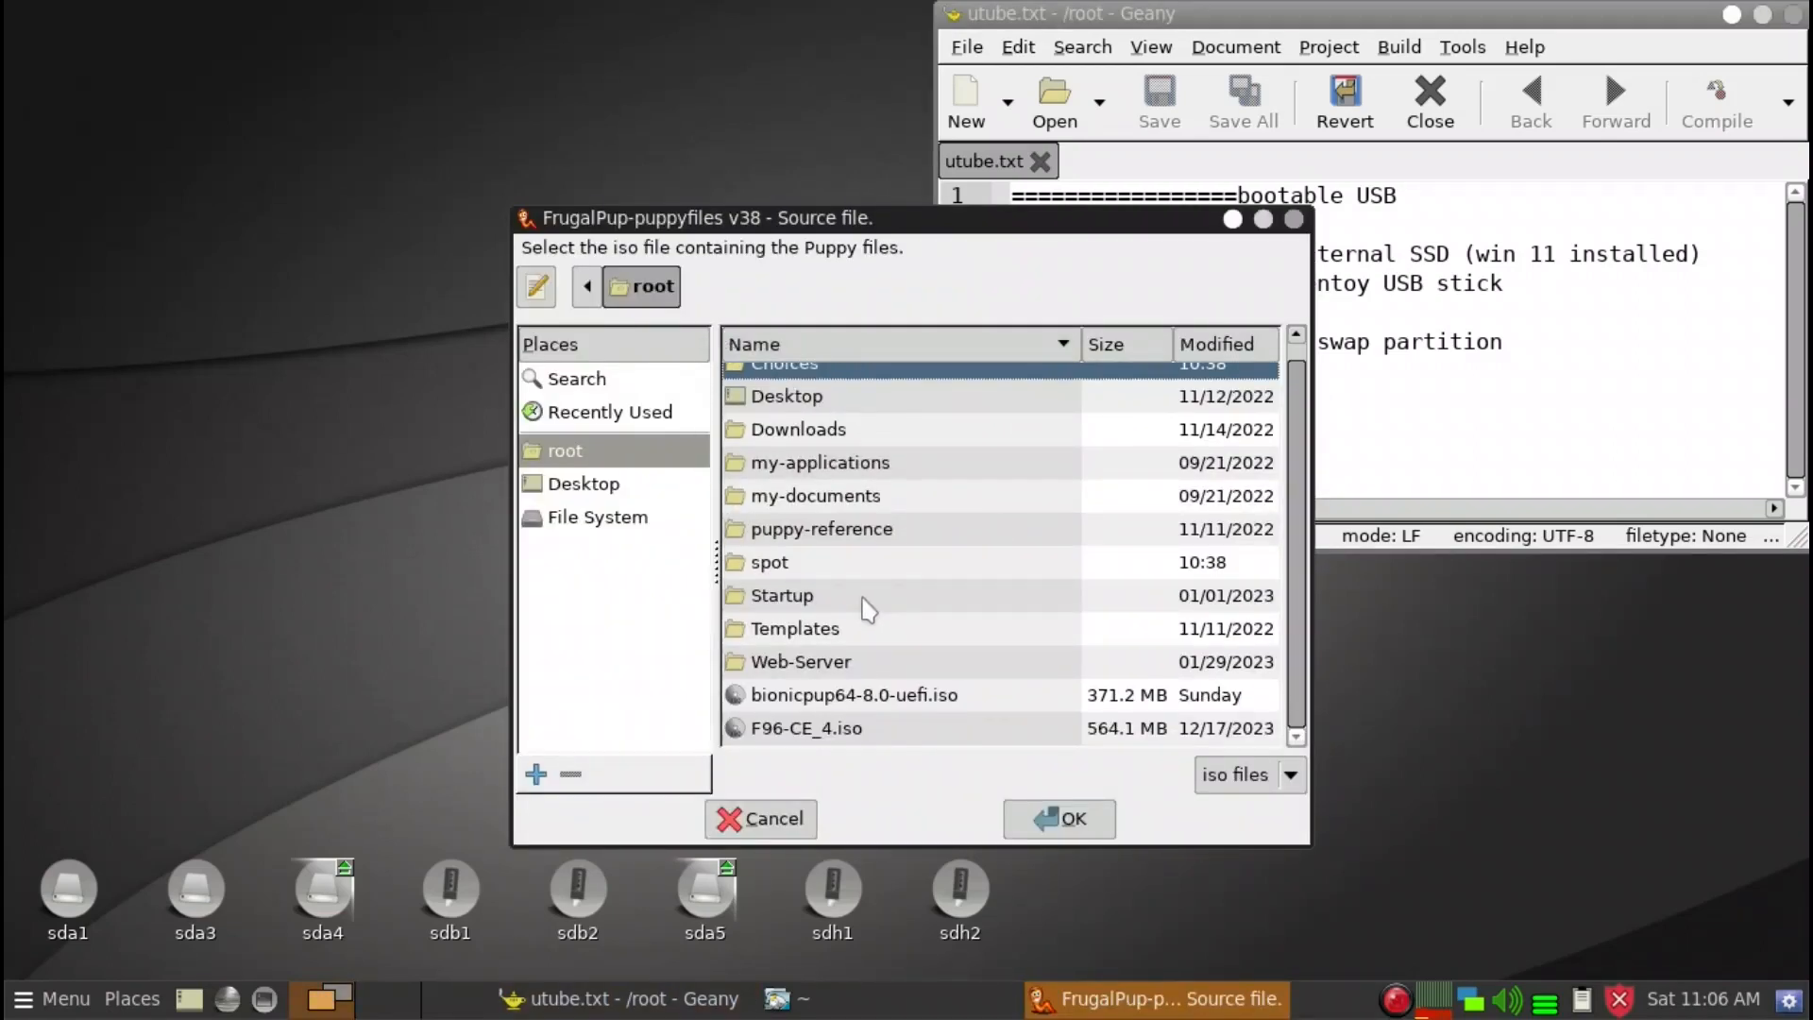
click(843, 729)
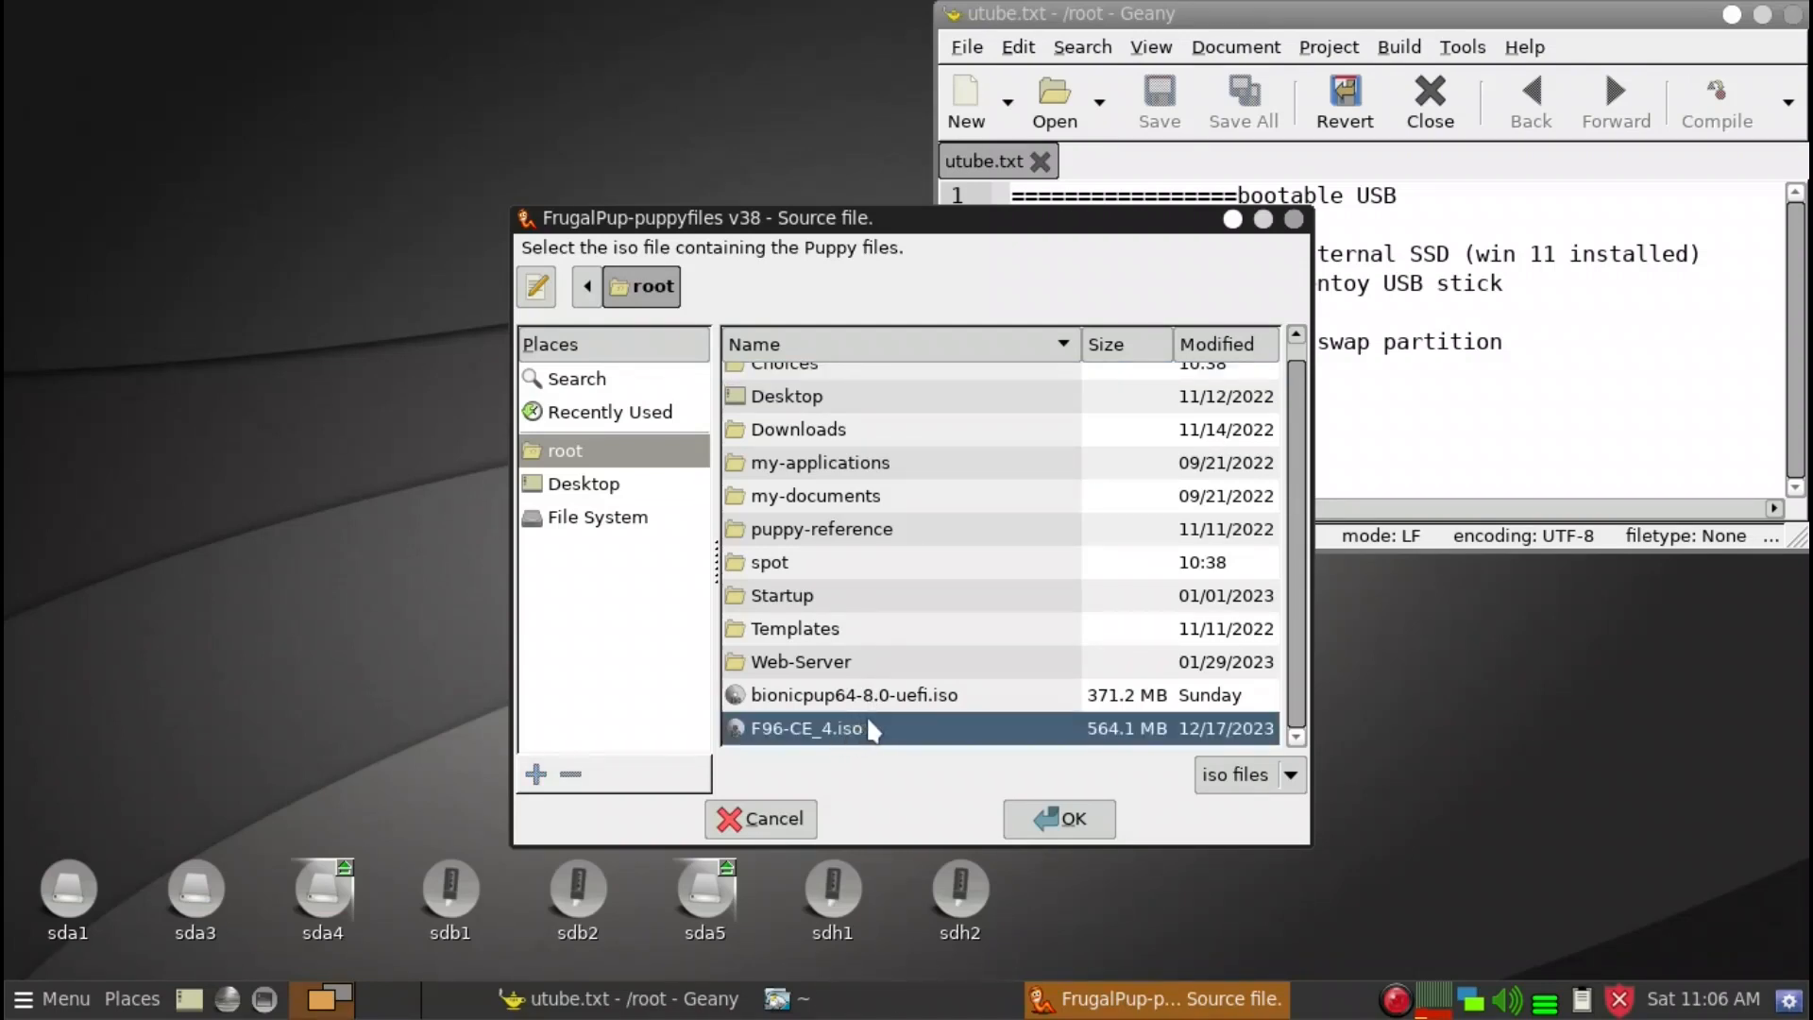
click(1036, 824)
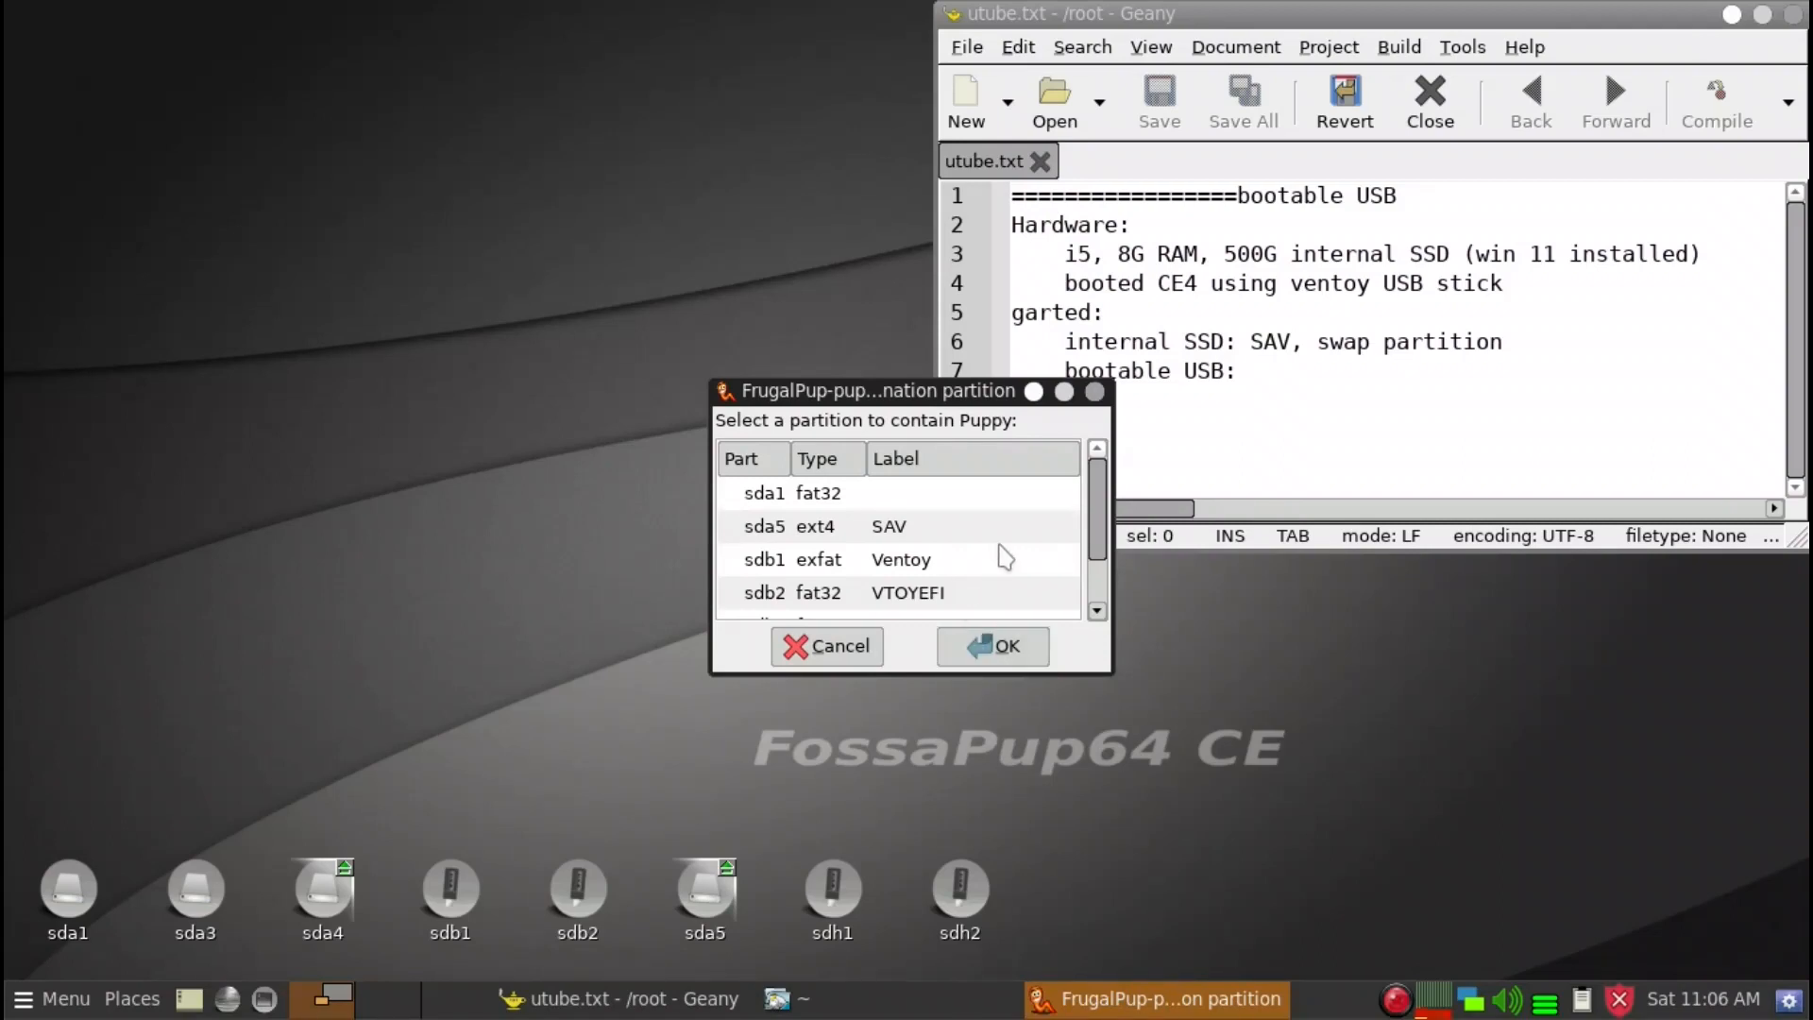
Step: Choose the ext4 partition sdh2, labelled pups, as the destination for the Puppy files
scroll(1003, 555, down, 2)
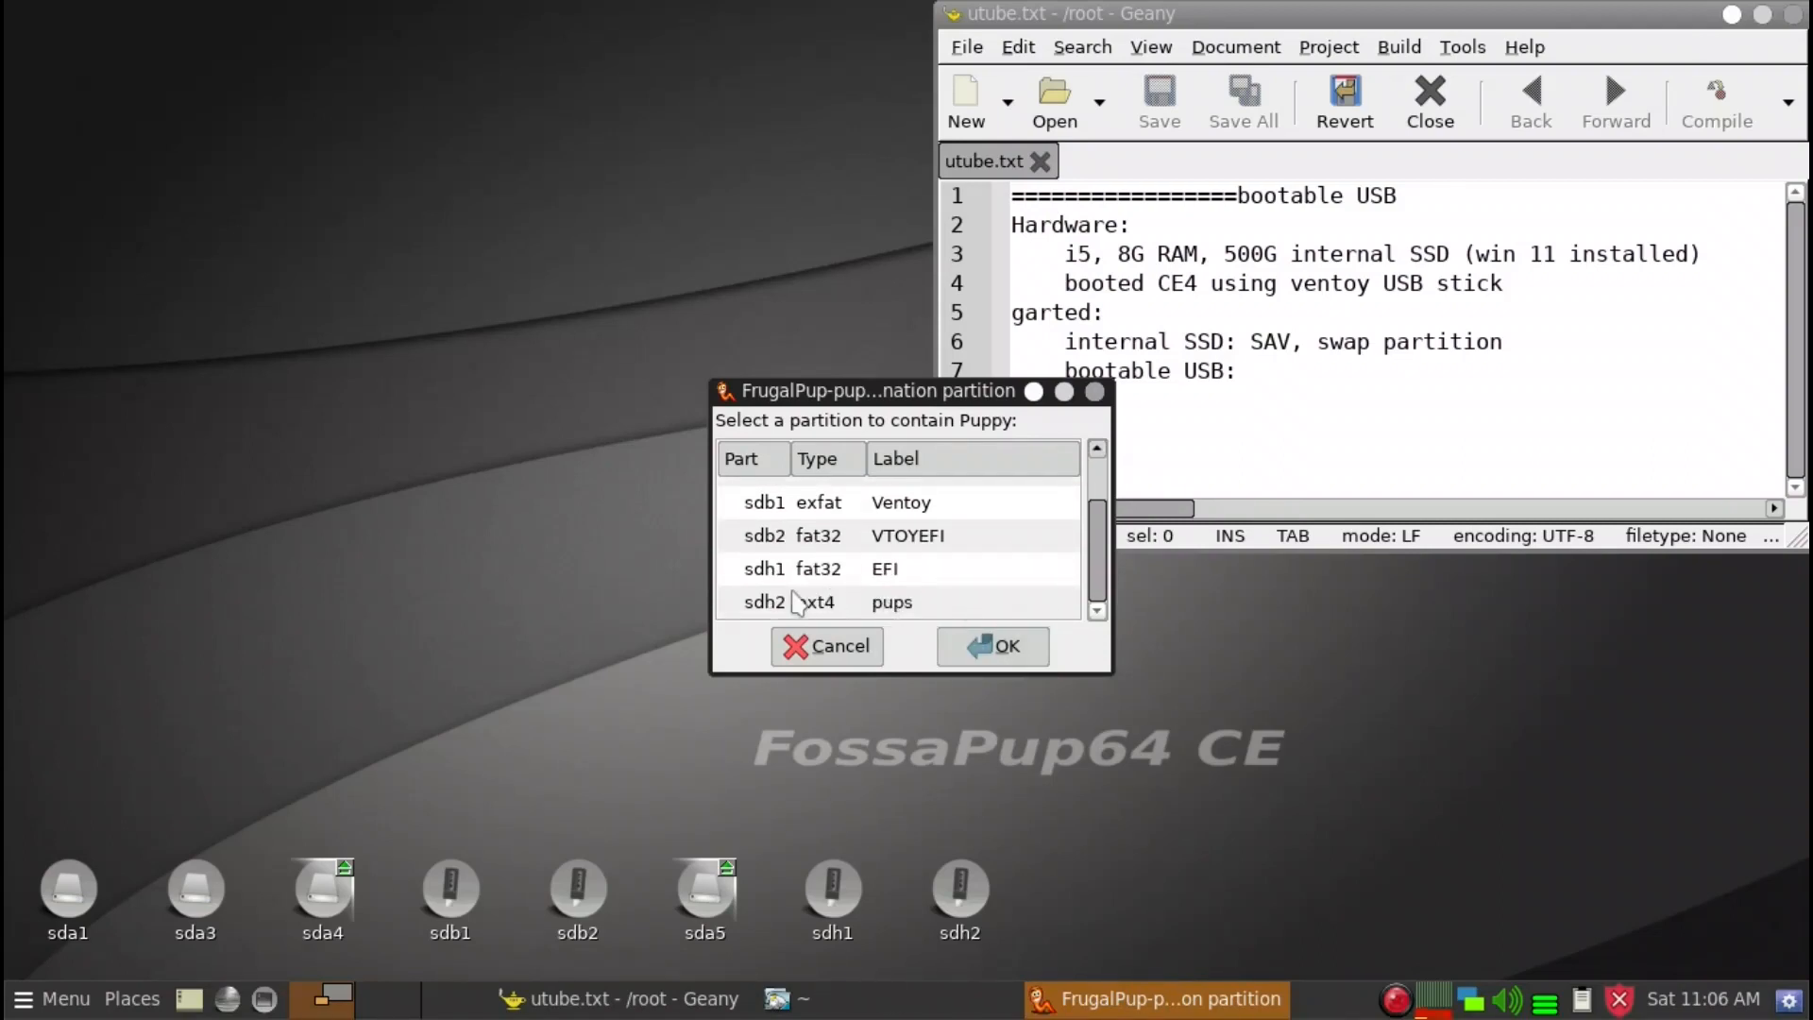
click(911, 609)
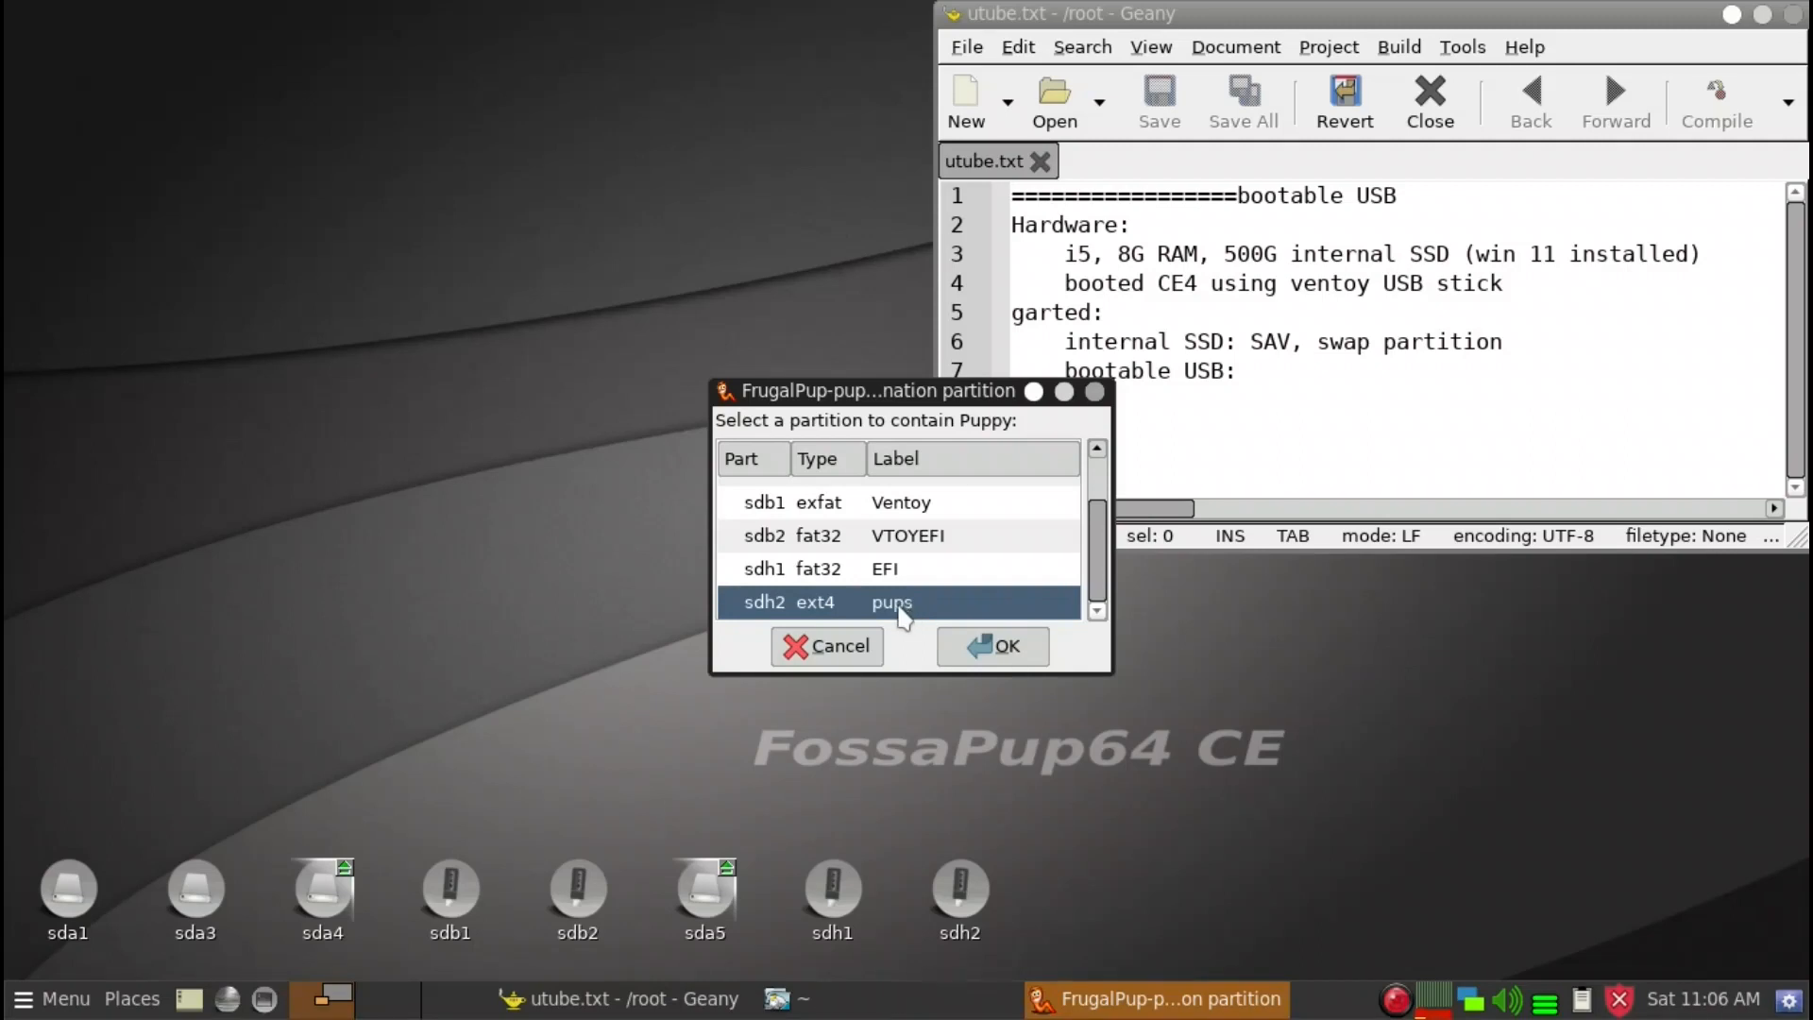
double_click(910, 612)
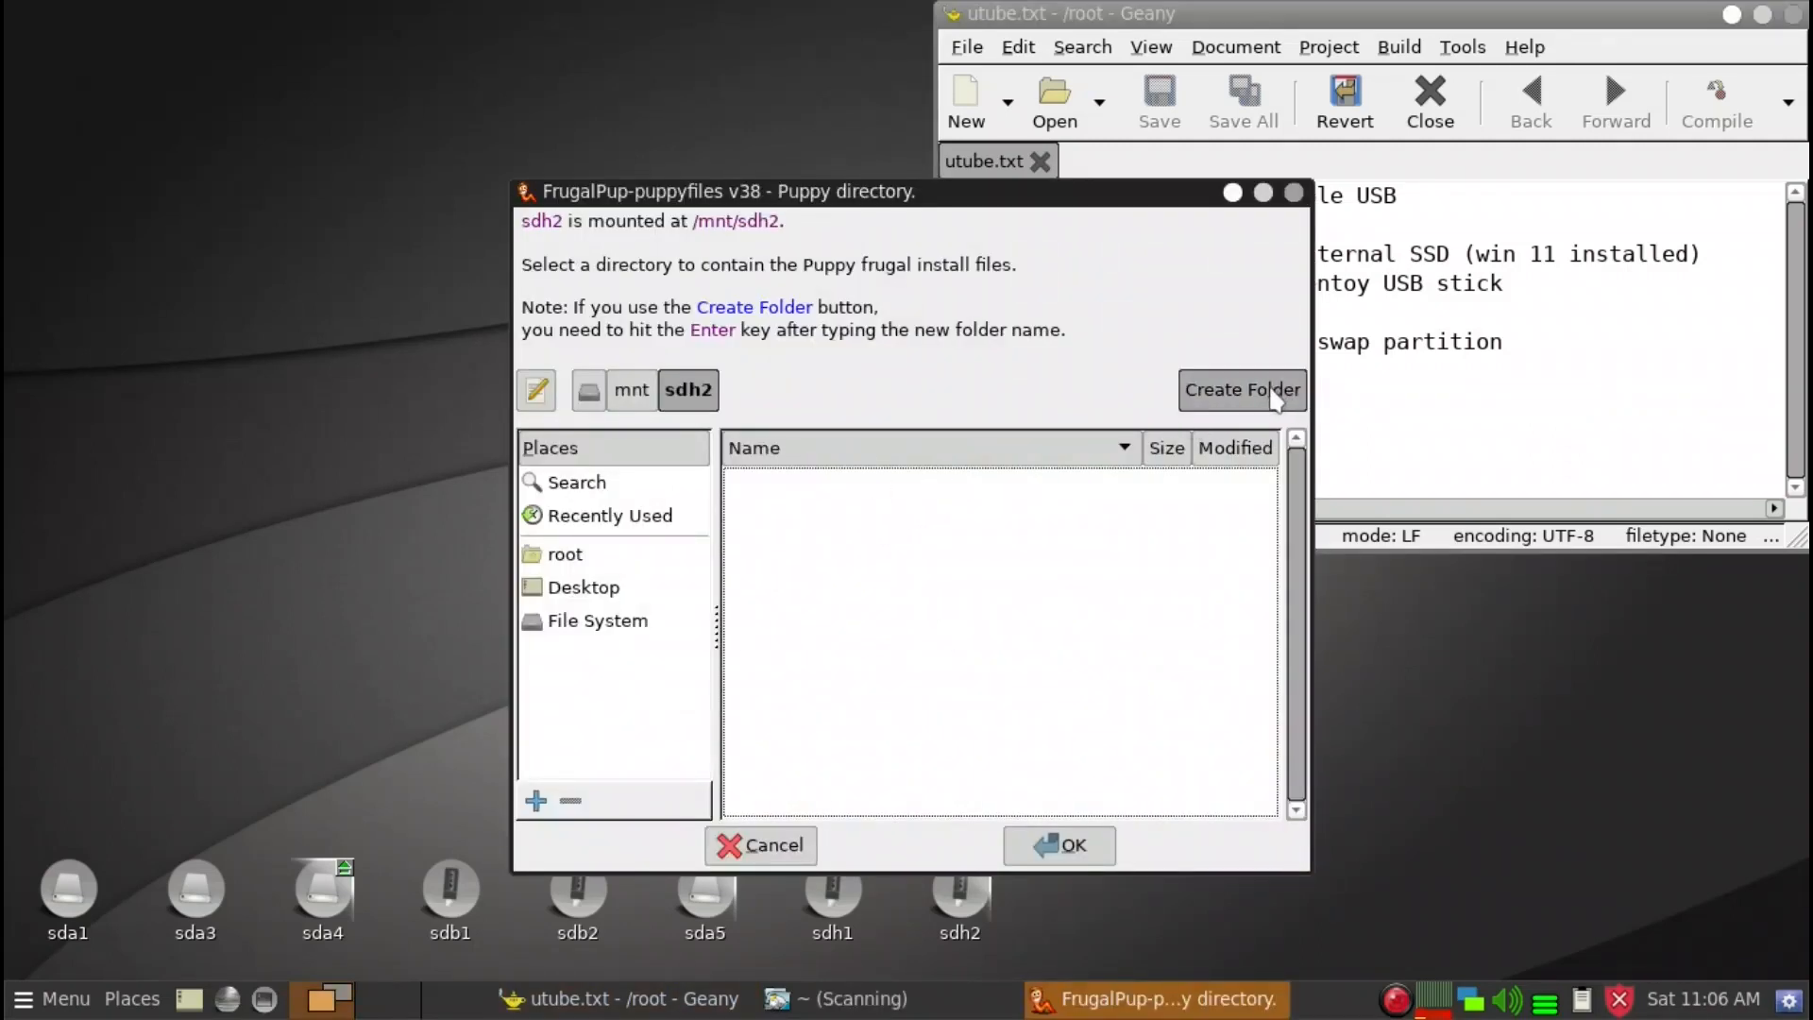
Step: Create a folder named CE4 on sdh2 and use it as the directory for the Puppy frugal install files
click(1274, 396)
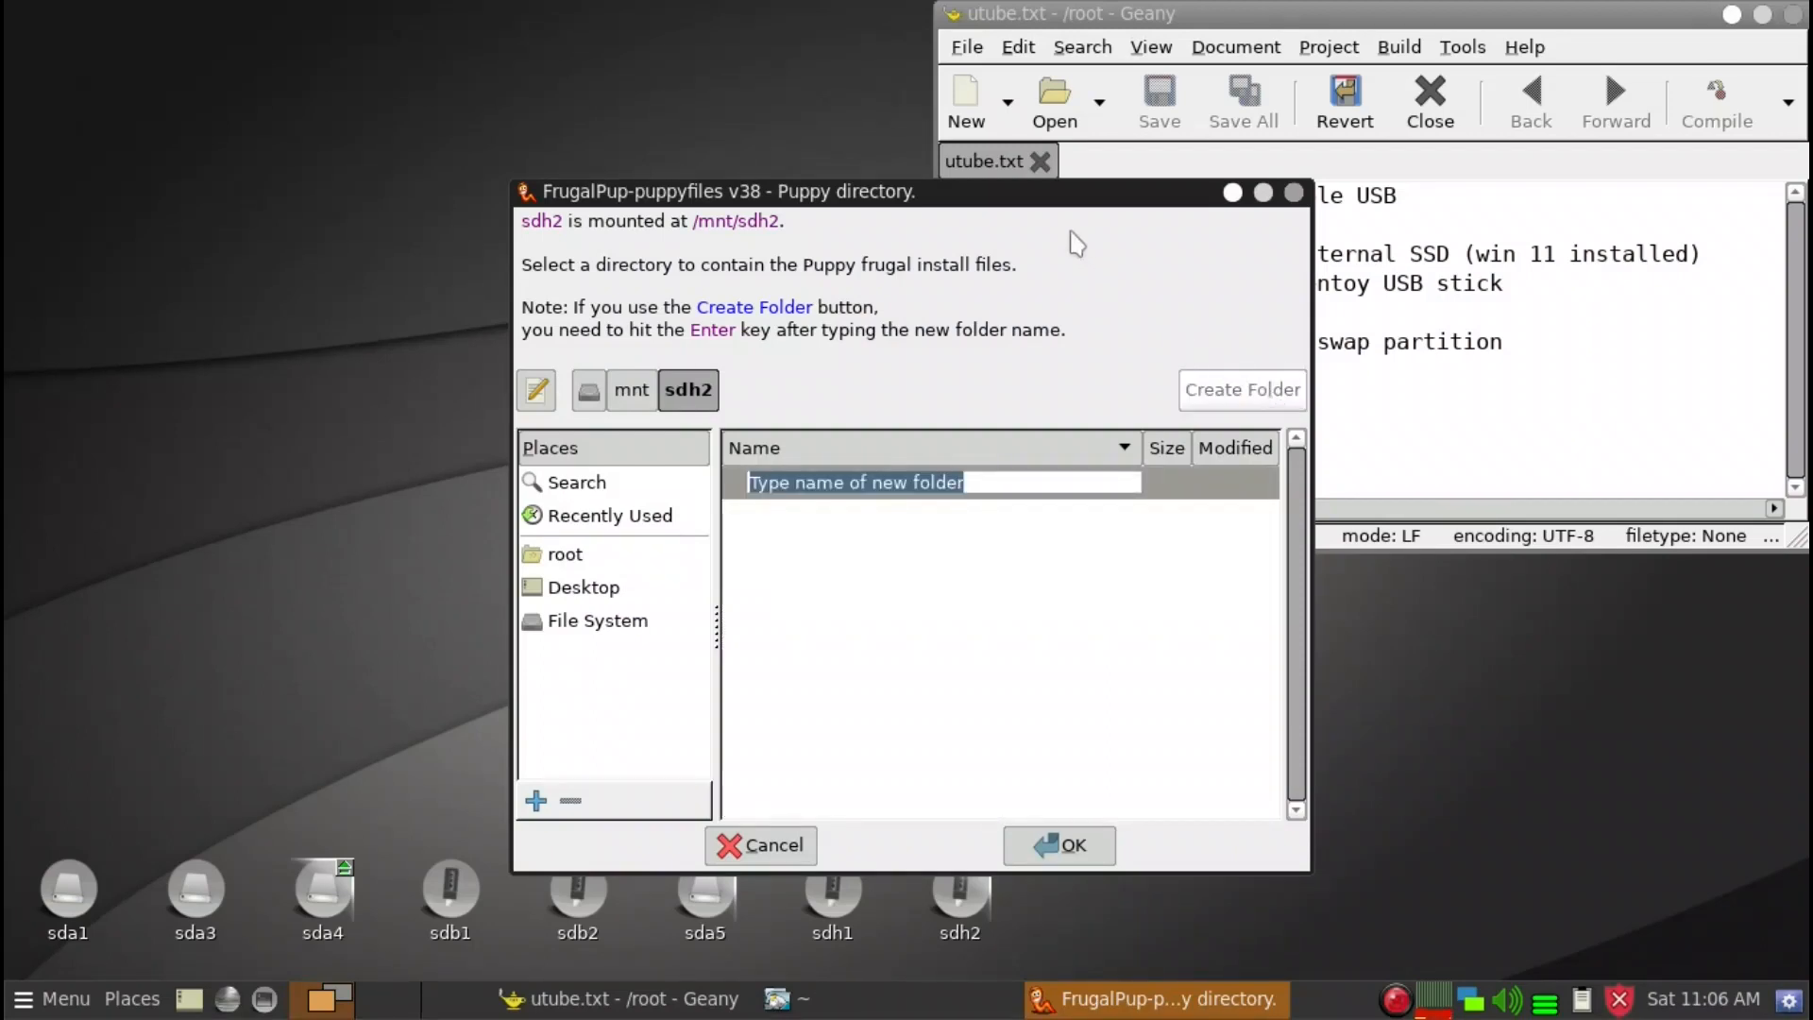
drag(1047, 198, 806, 122)
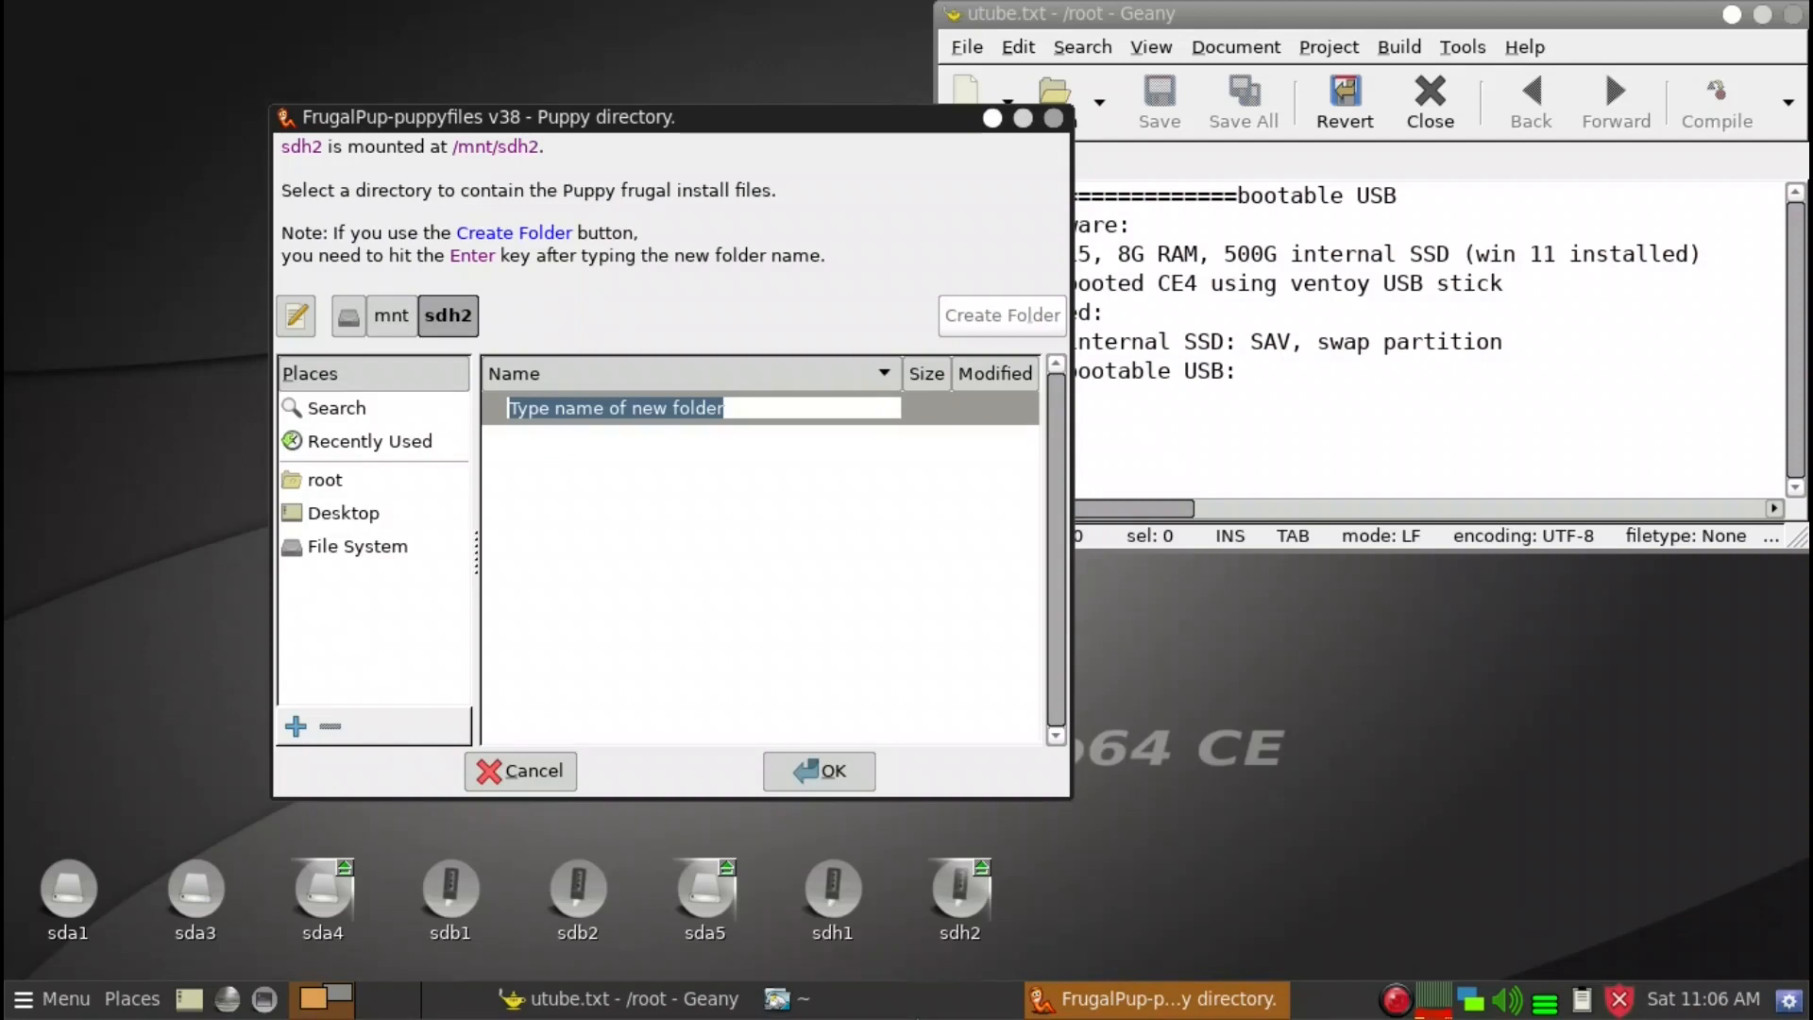
text(CE4)
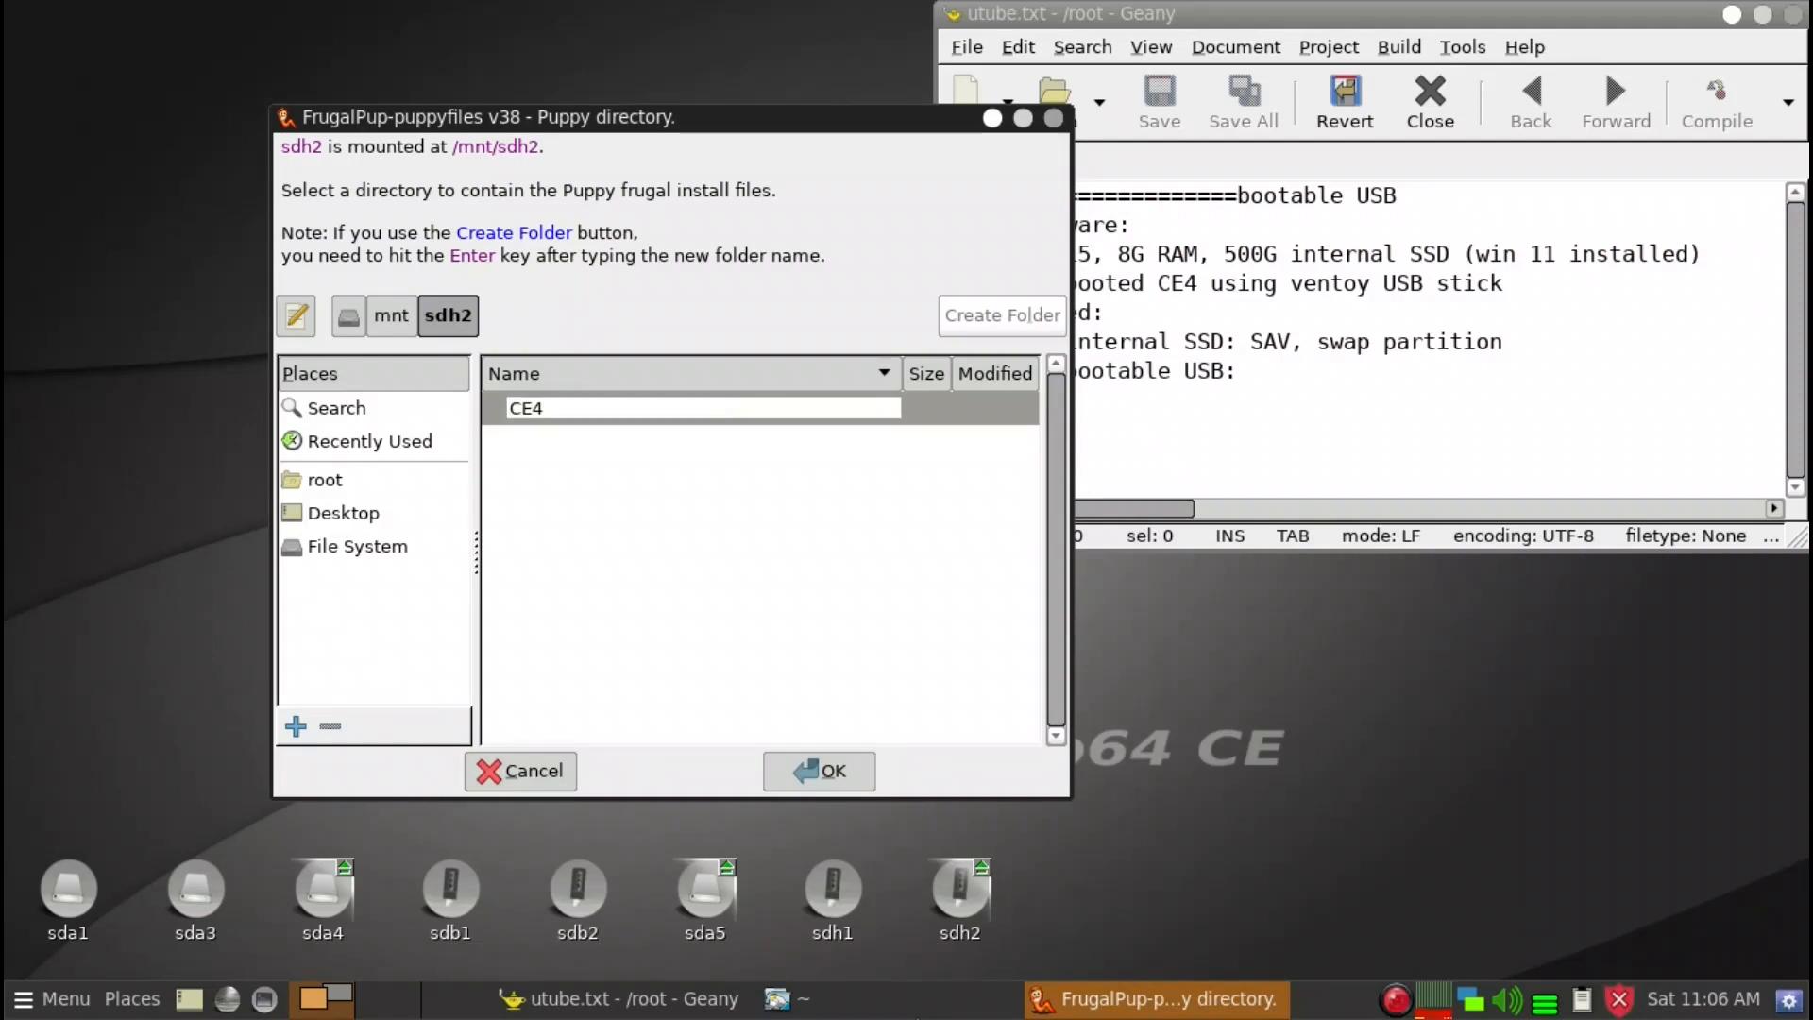
key(Return)
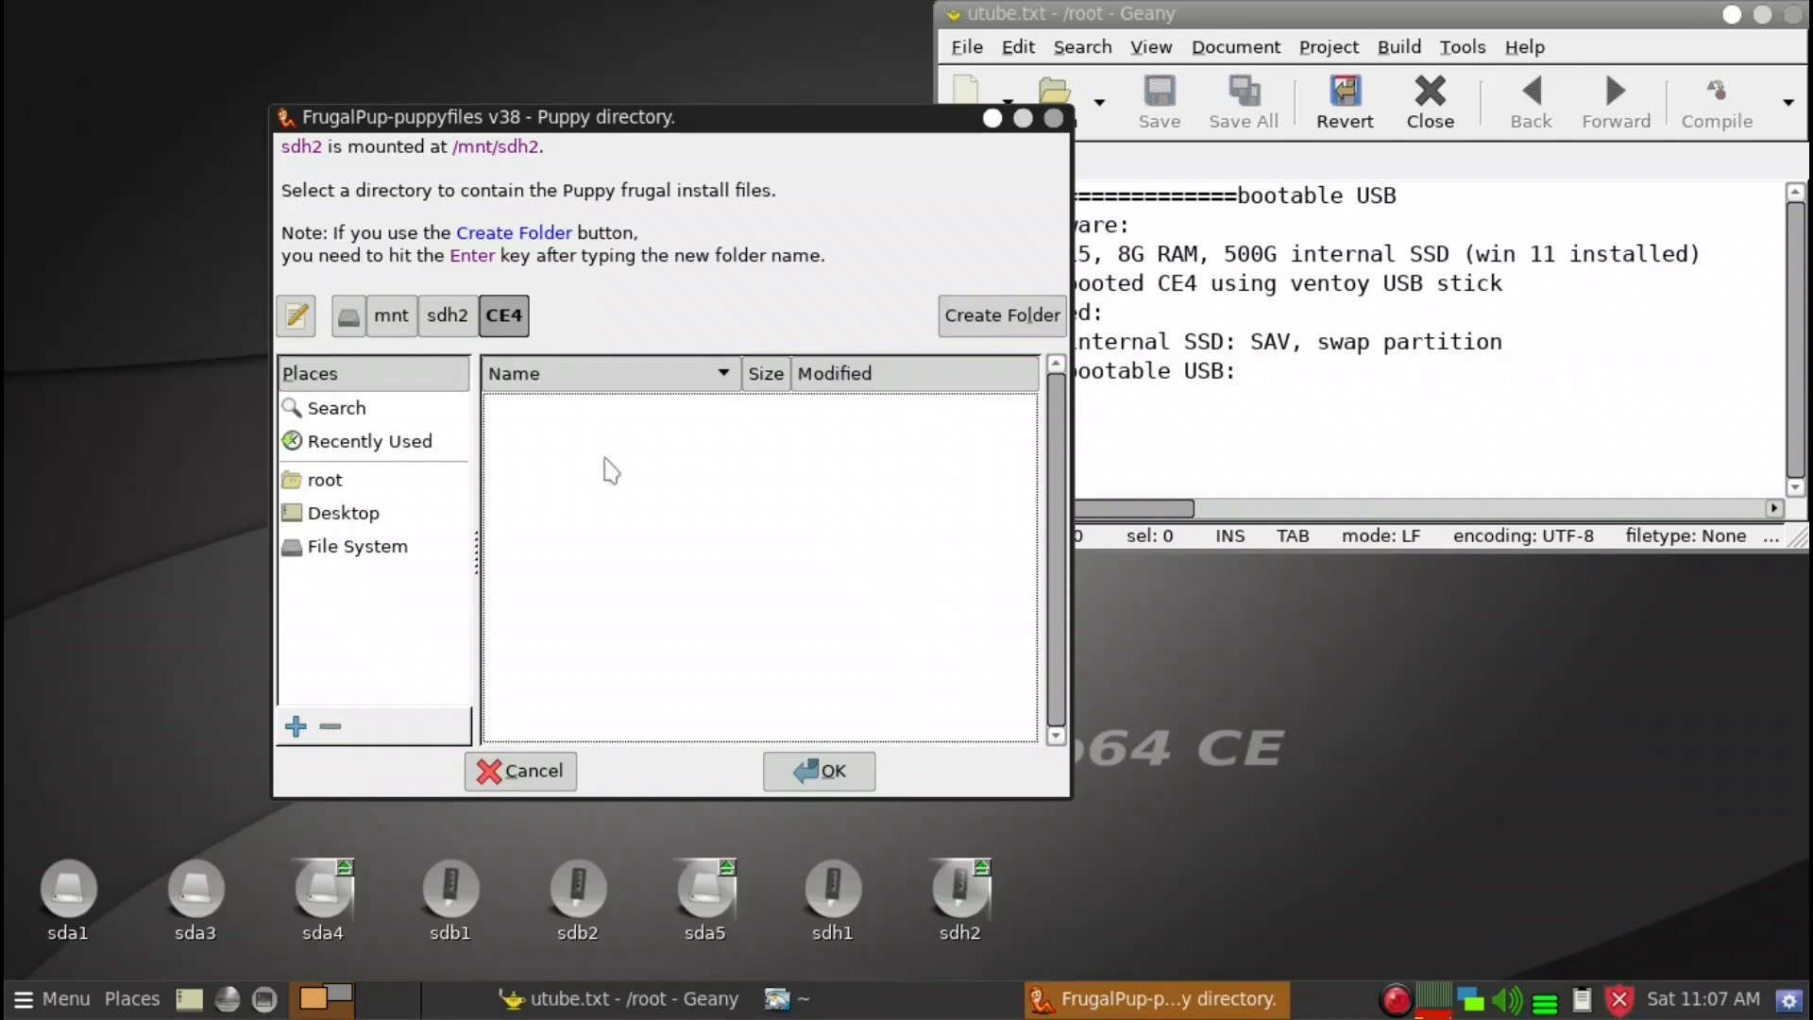
click(817, 787)
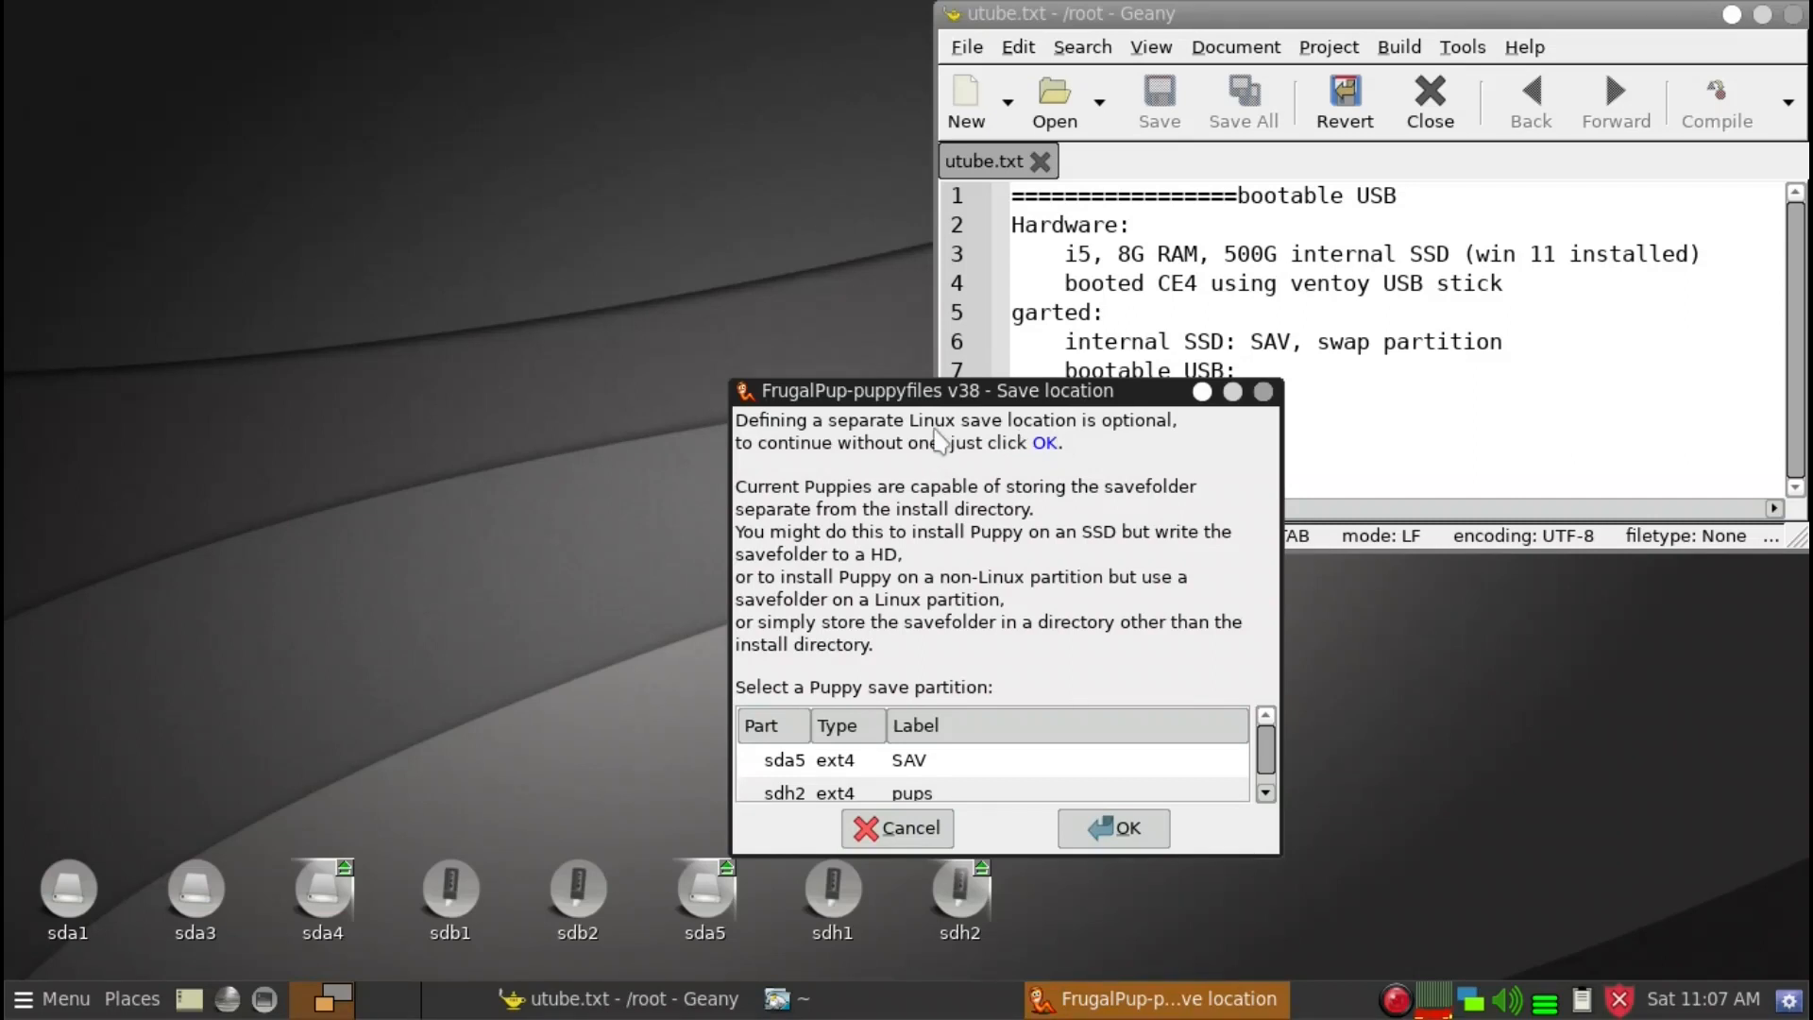
Step: Set the save location to the save folder on sda5, labelled SAV, and write the F96-CE_4 install files to CE4
click(937, 767)
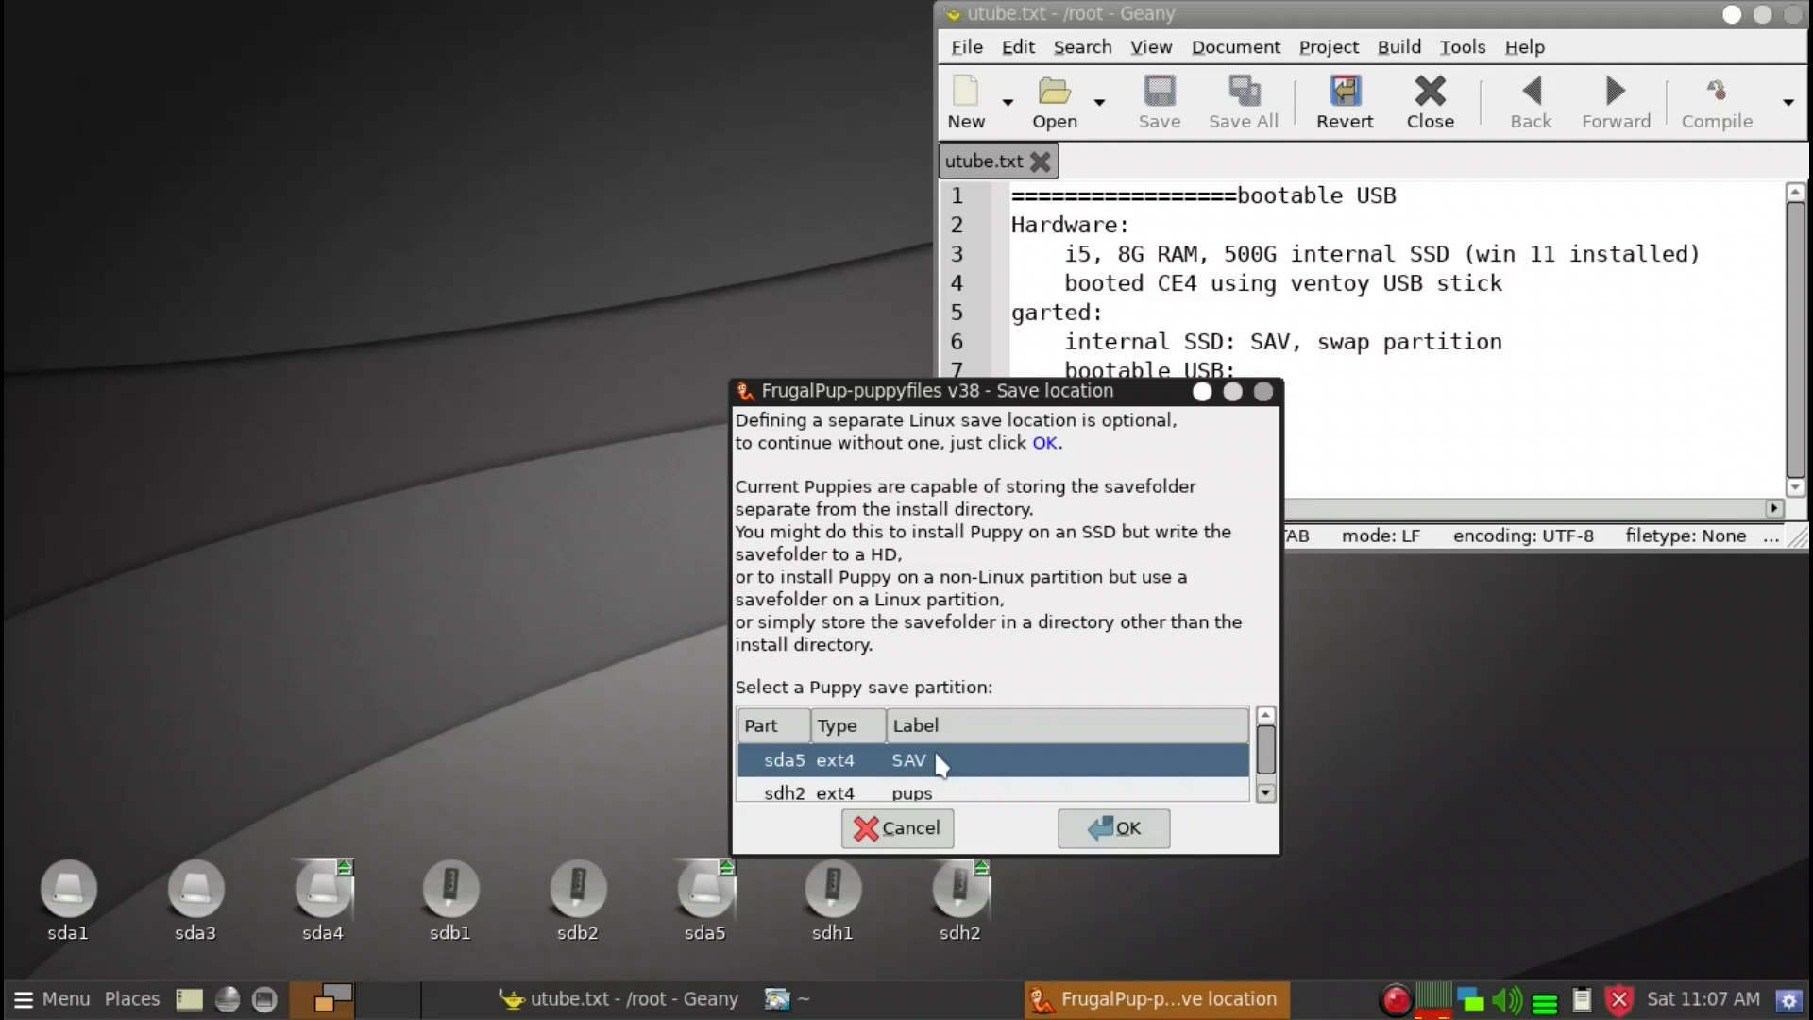
double_click(940, 761)
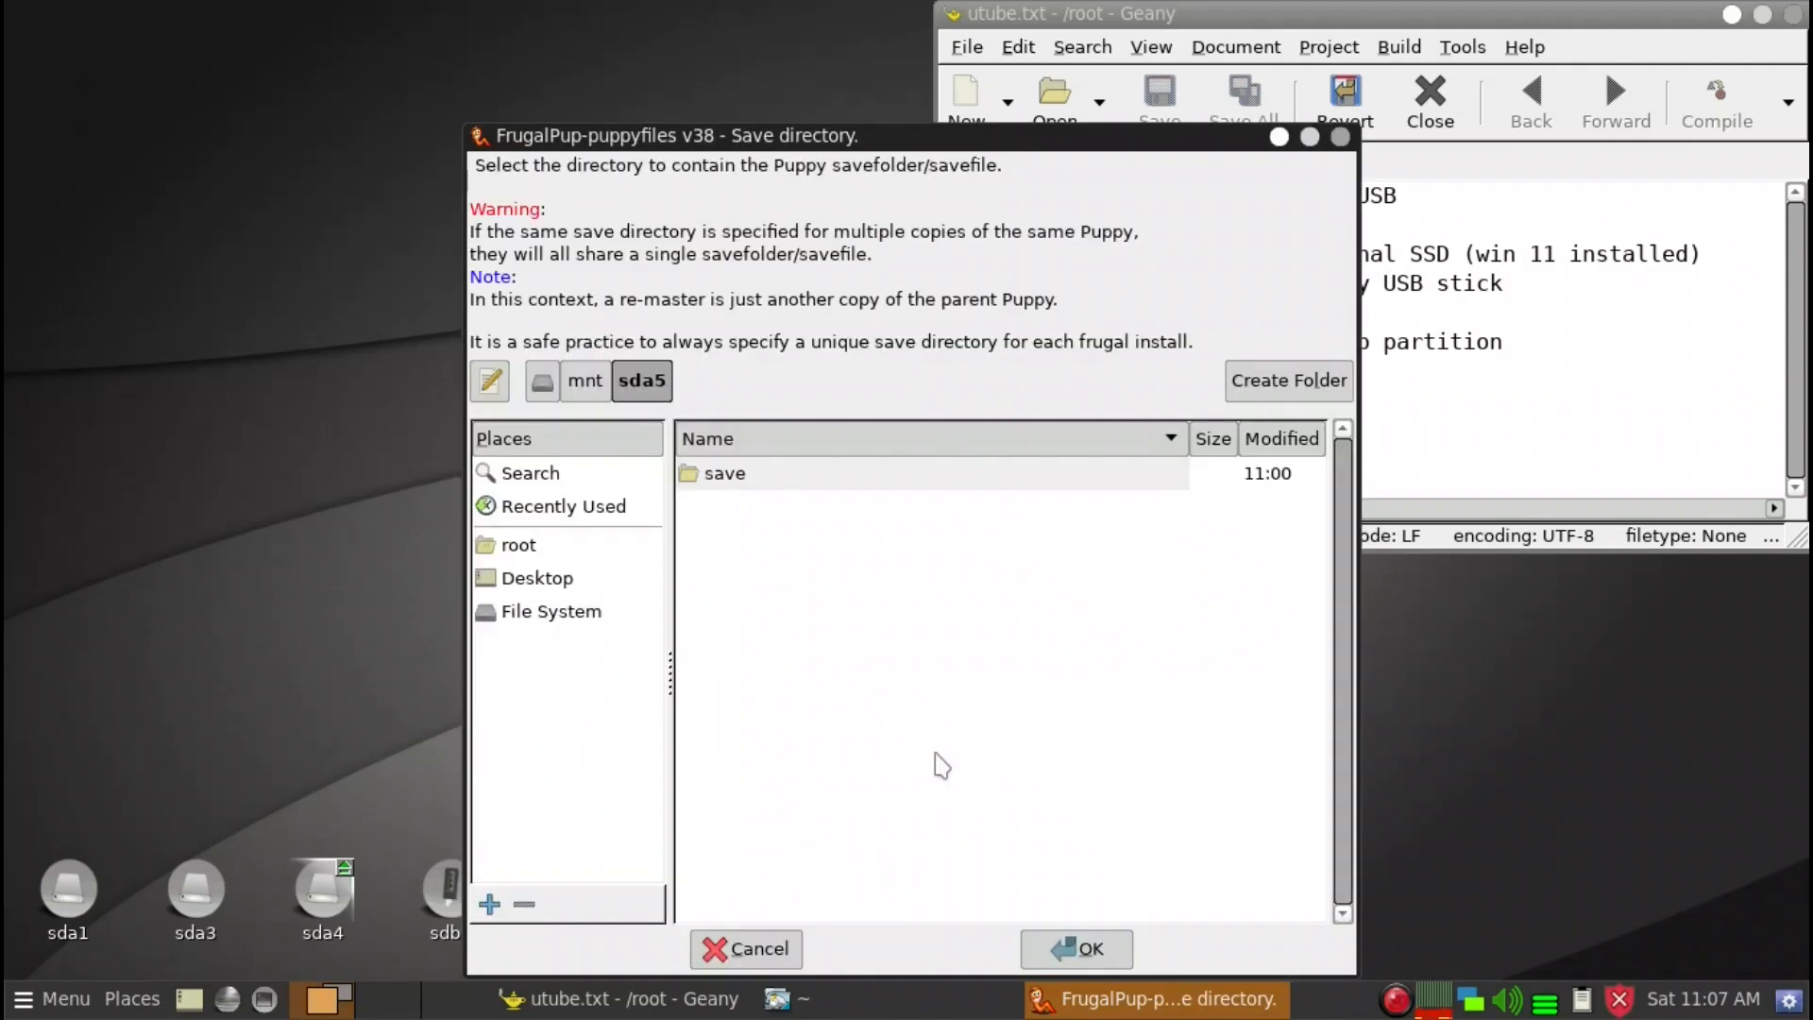
click(739, 476)
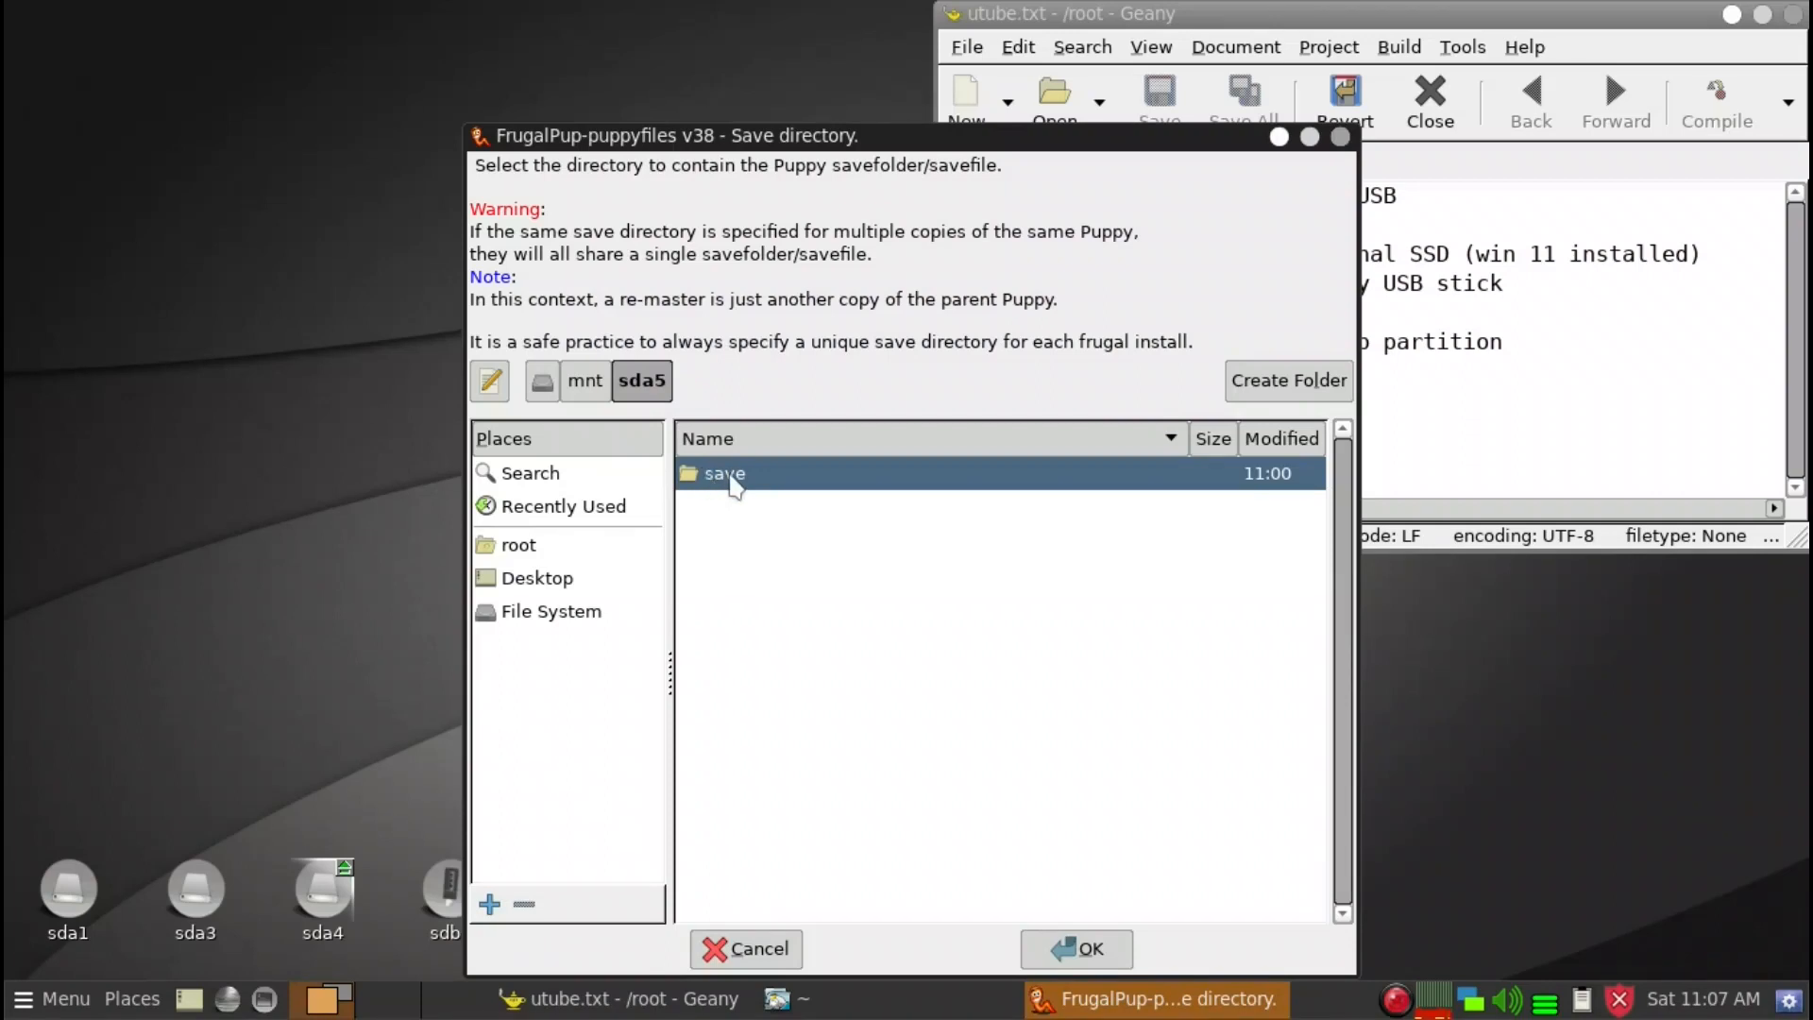
double_click(732, 476)
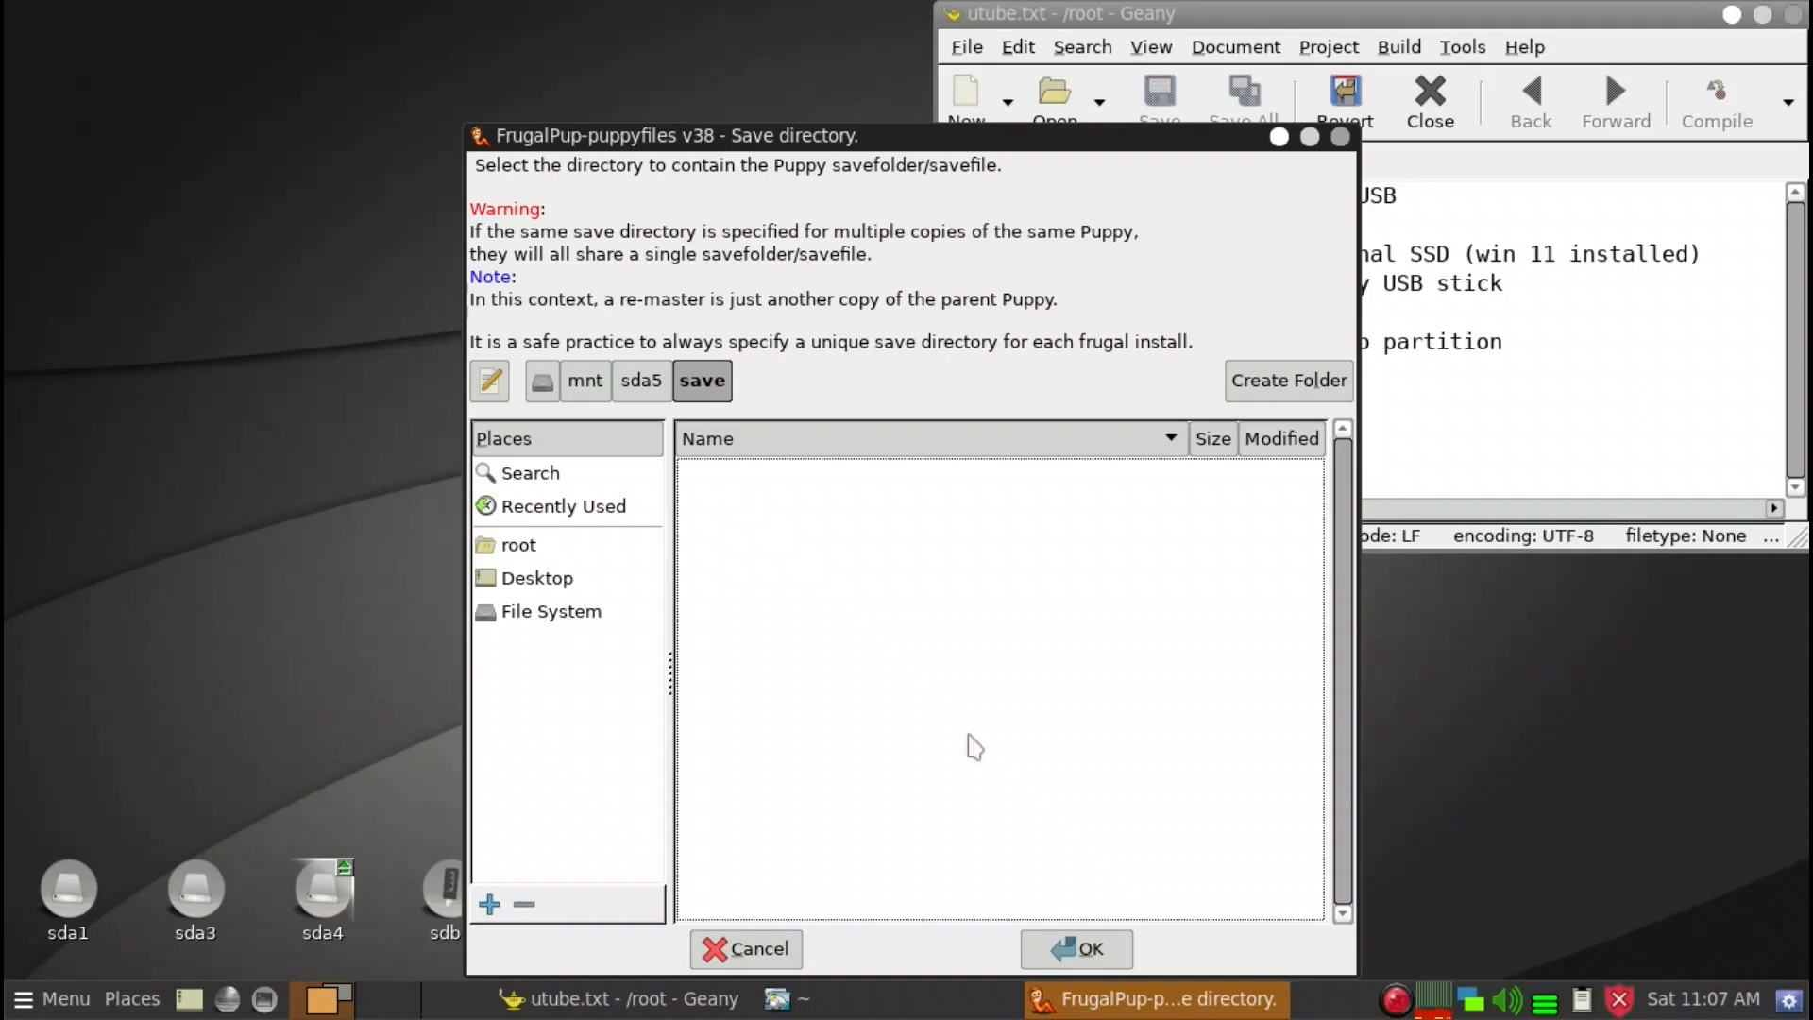
click(1059, 957)
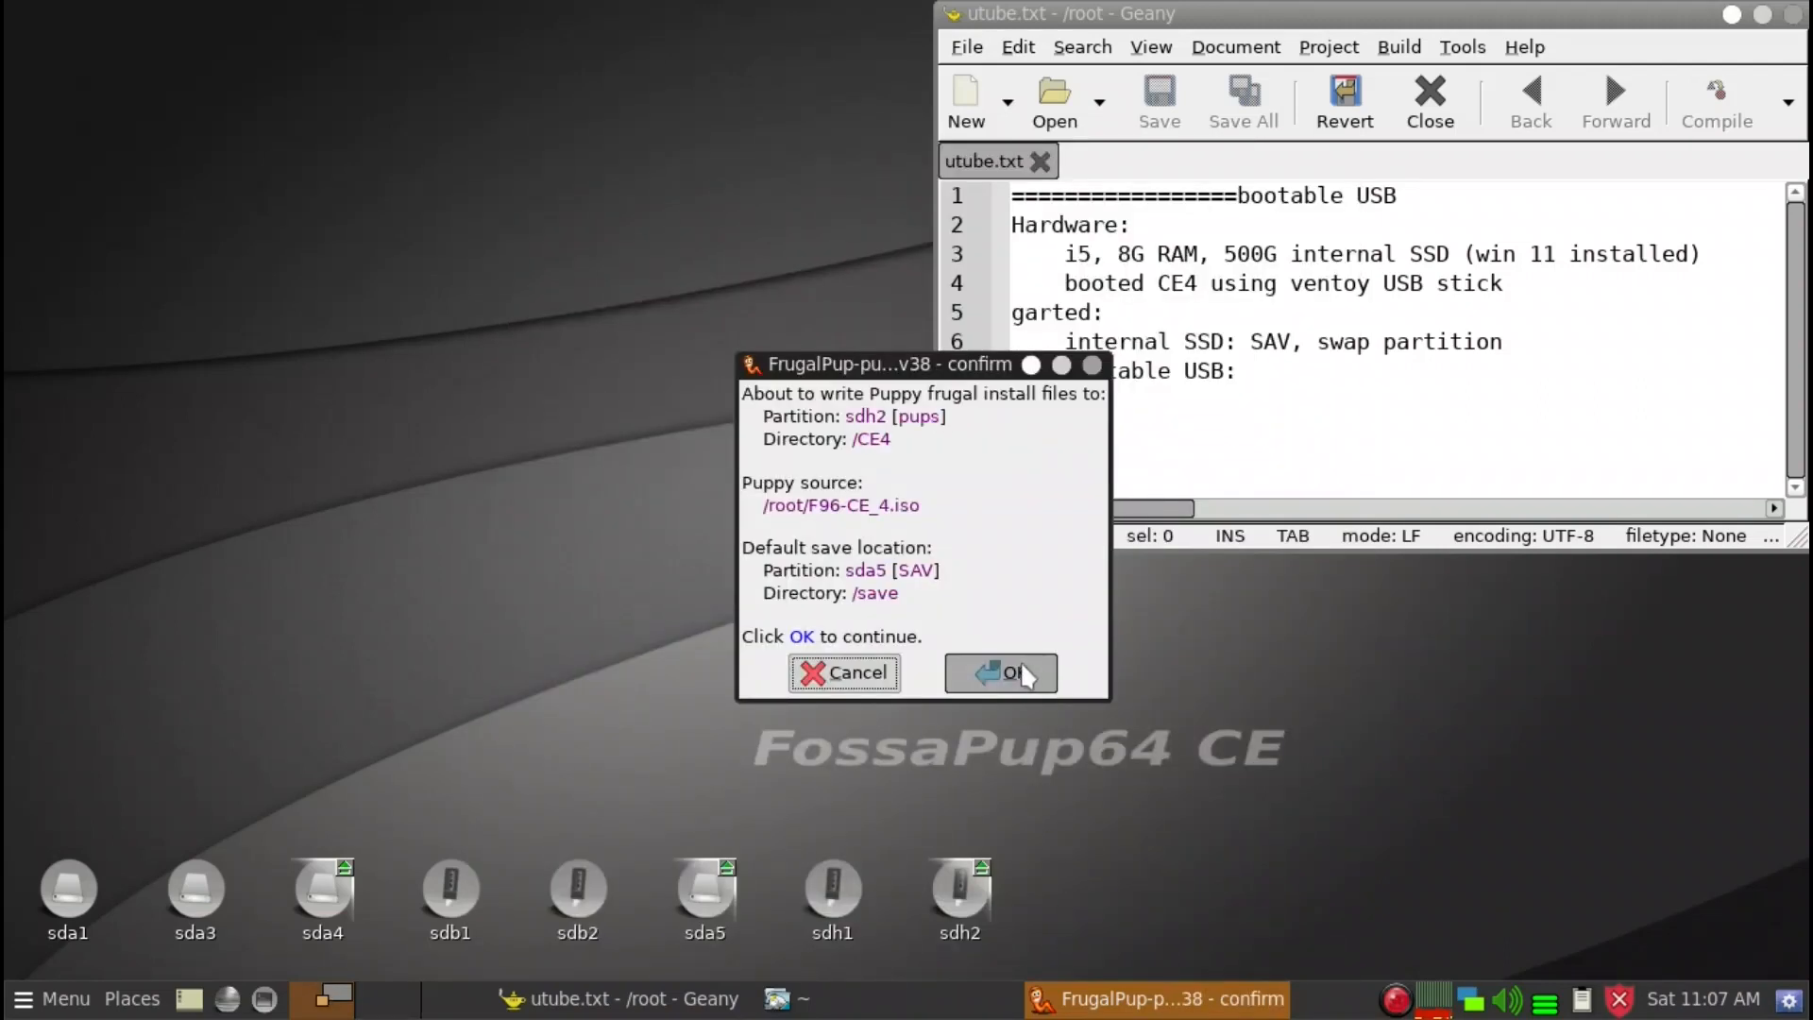
click(1005, 672)
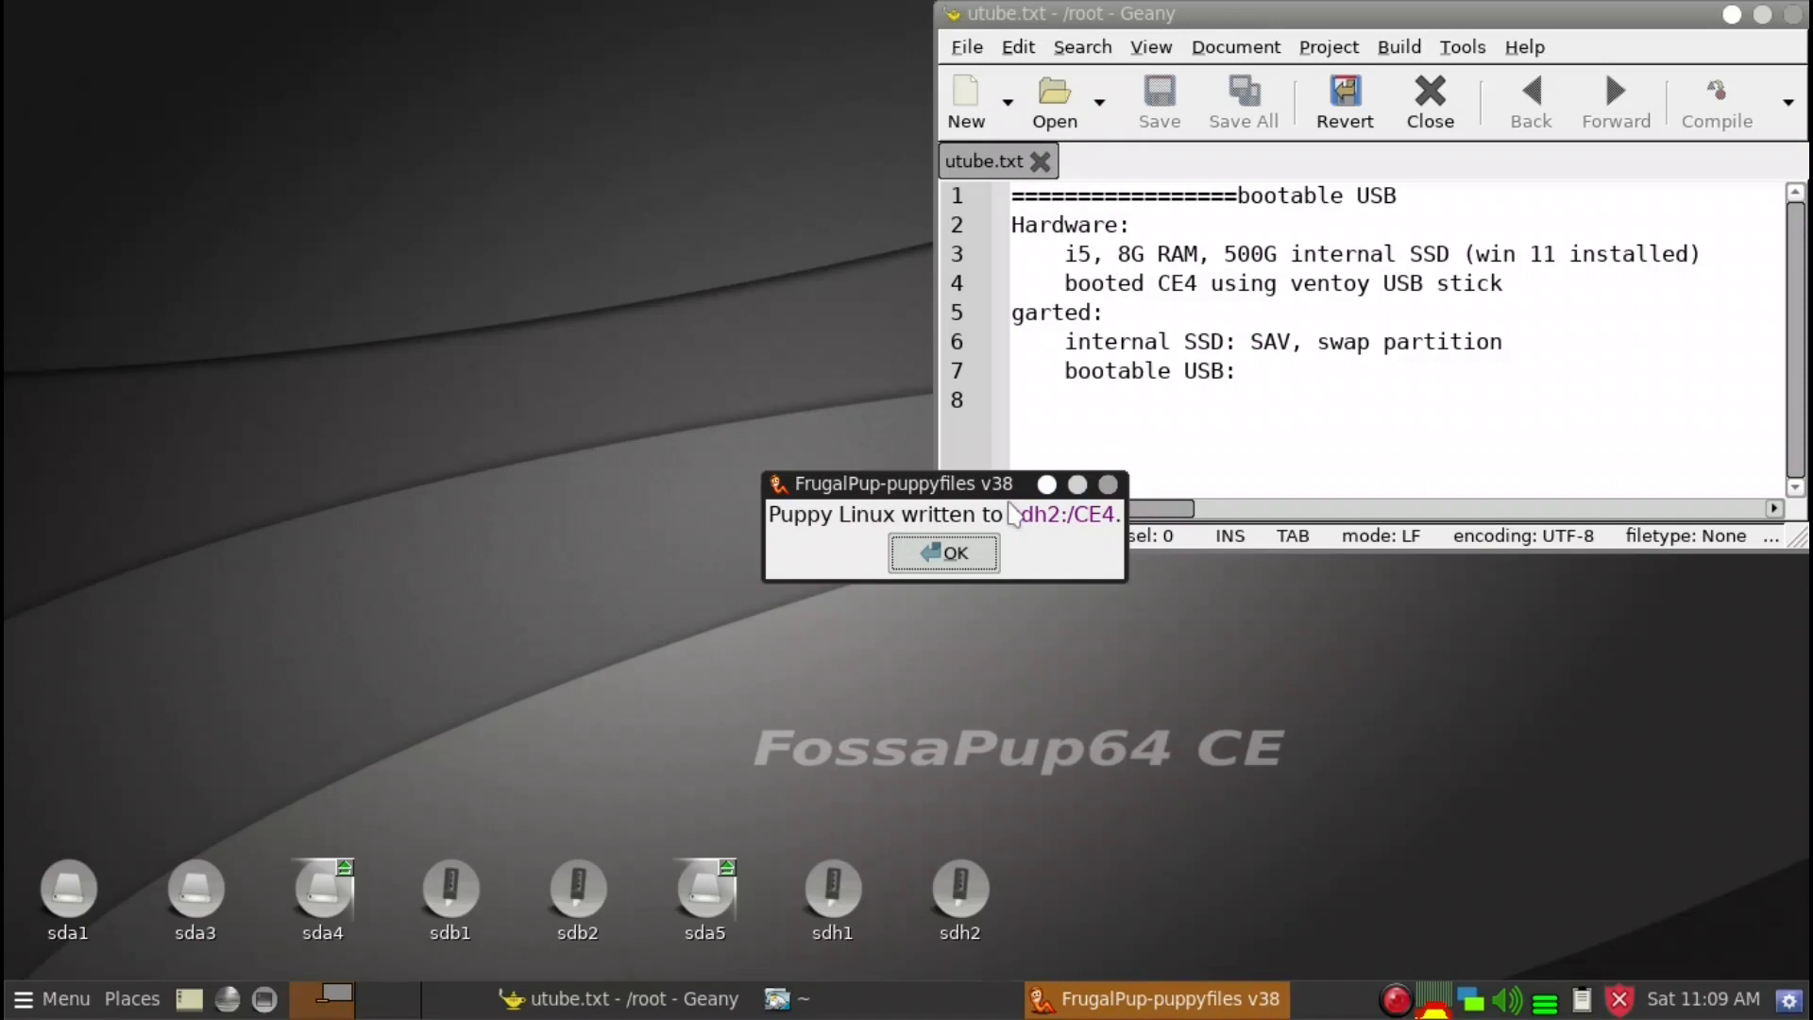
click(943, 553)
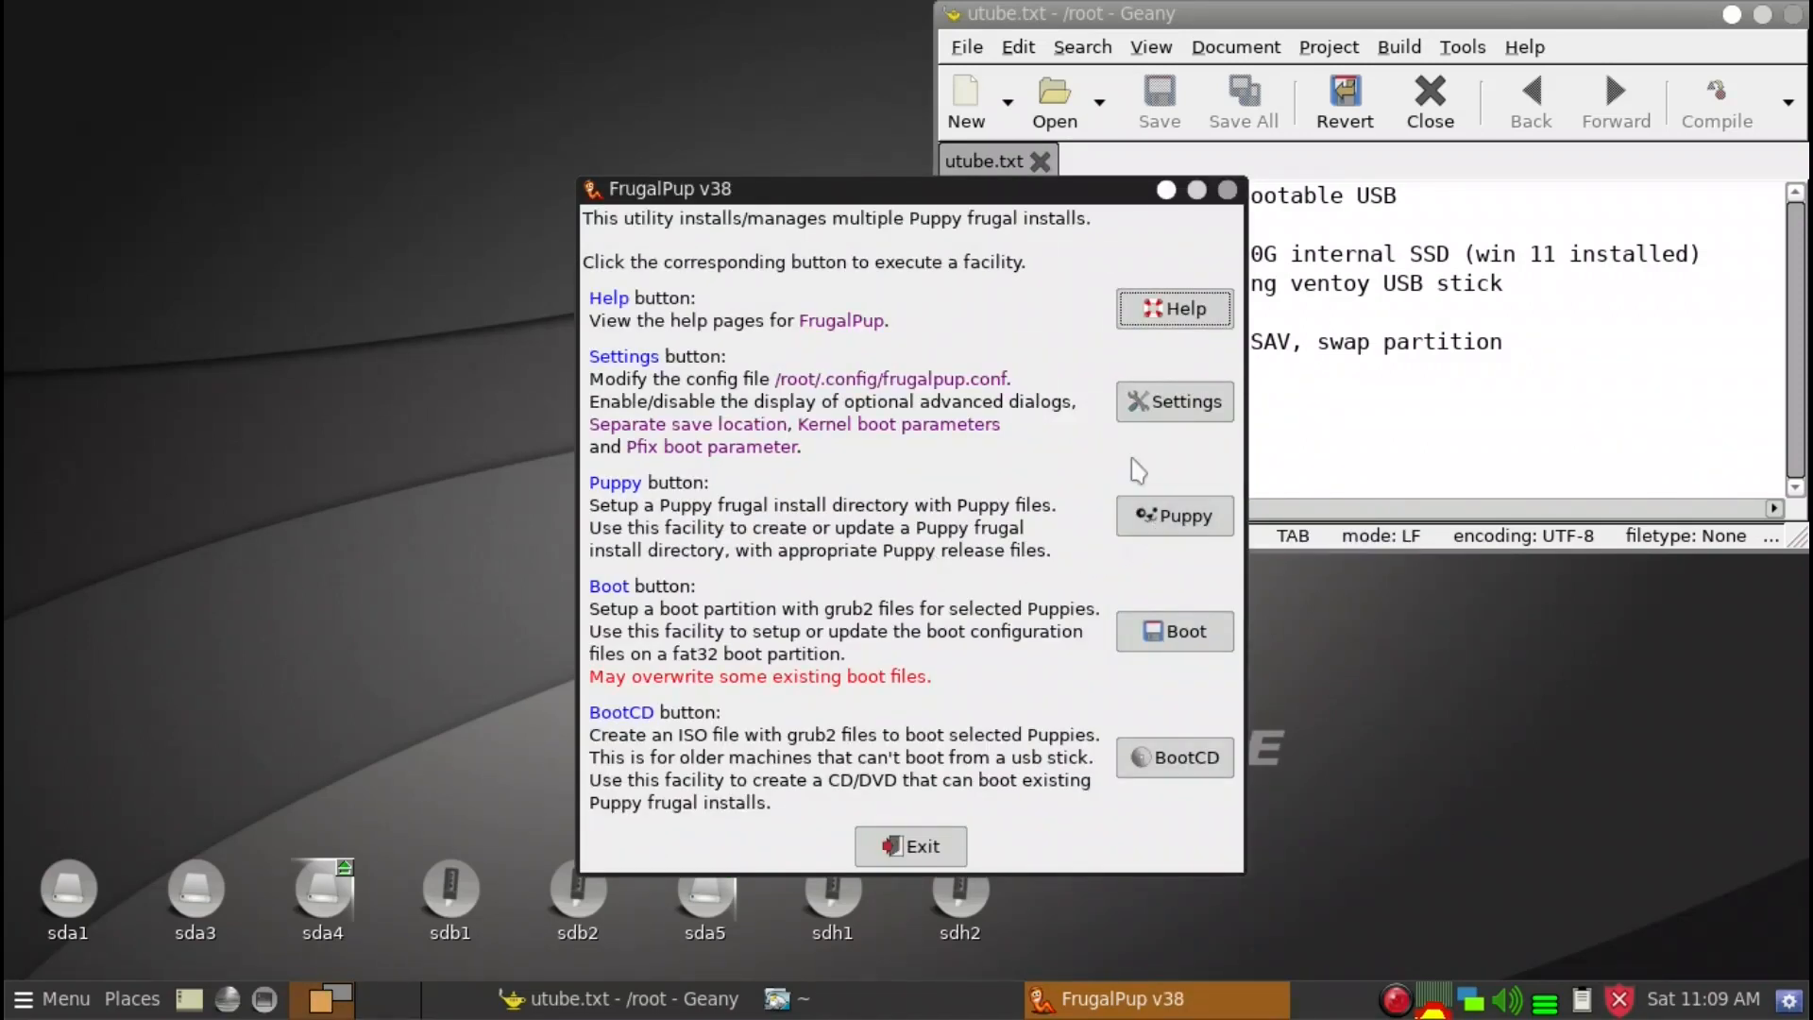
Step: Start a second Puppy frugal install from an iso source, using bionicpup64-8.0-uefi.iso in the root folder
drag(1098, 192, 1088, 175)
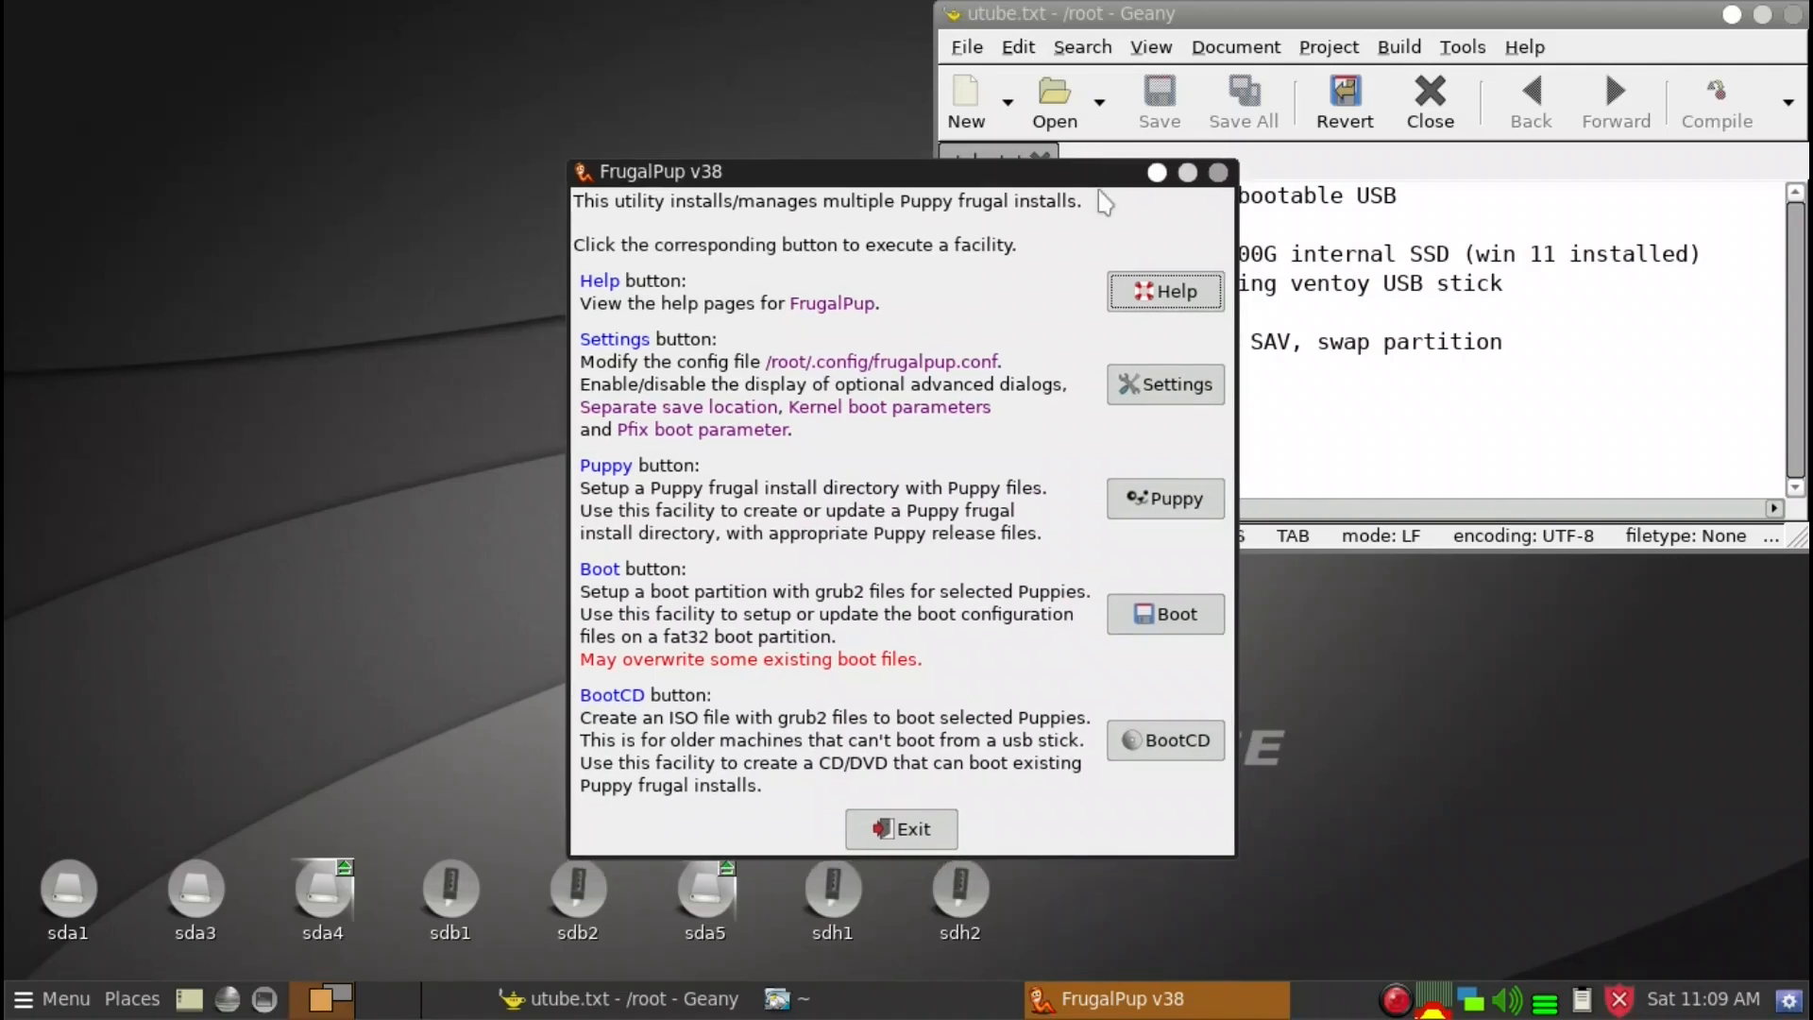
click(1154, 504)
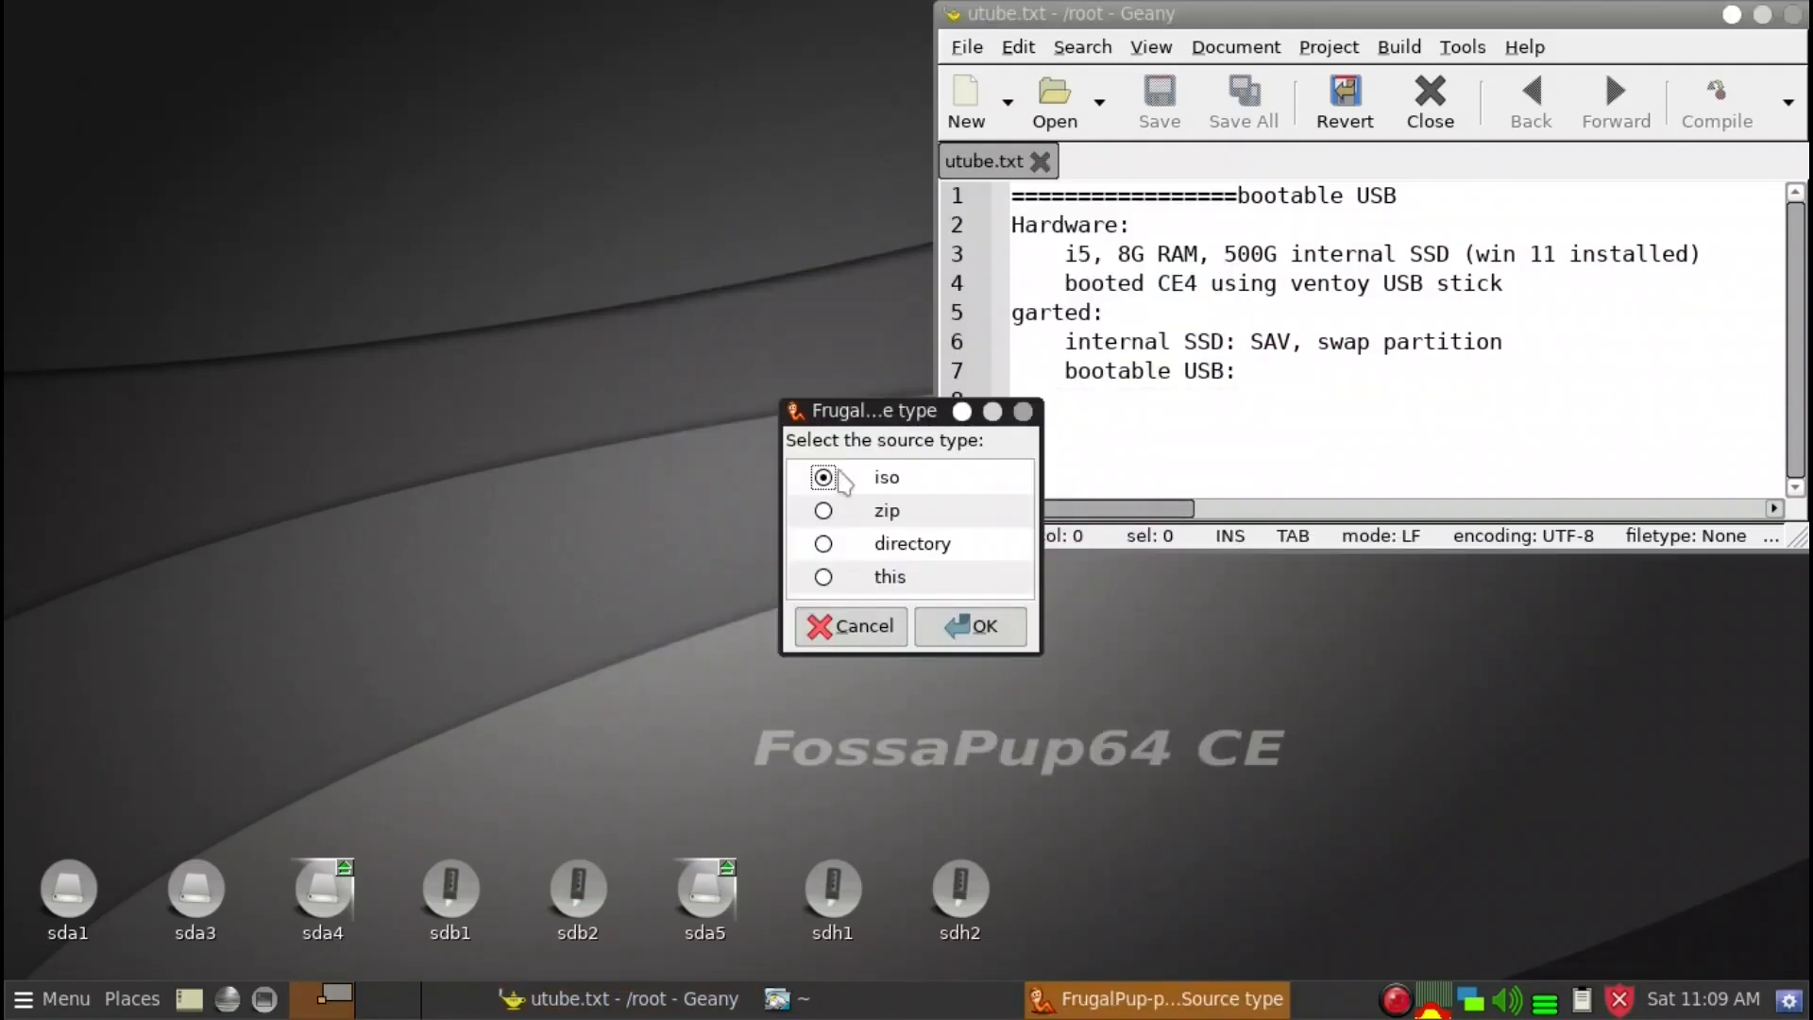
click(977, 626)
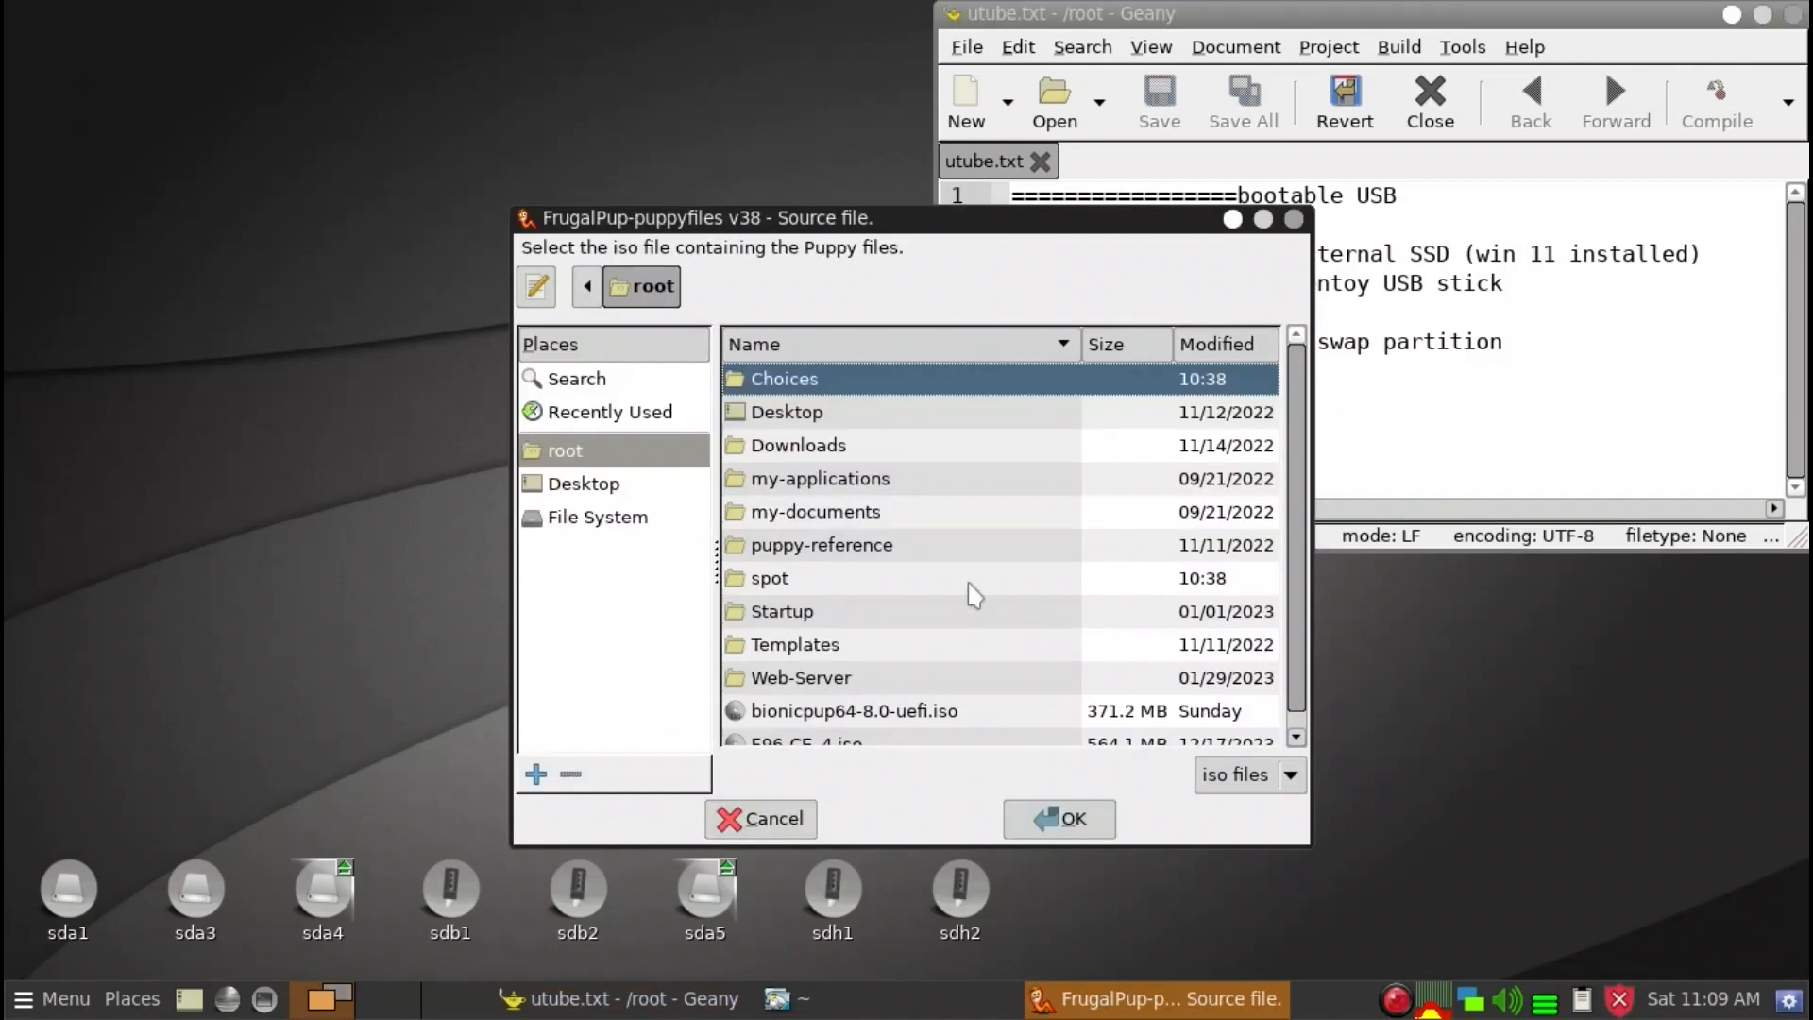
scroll(908, 612, down, 1)
click(831, 703)
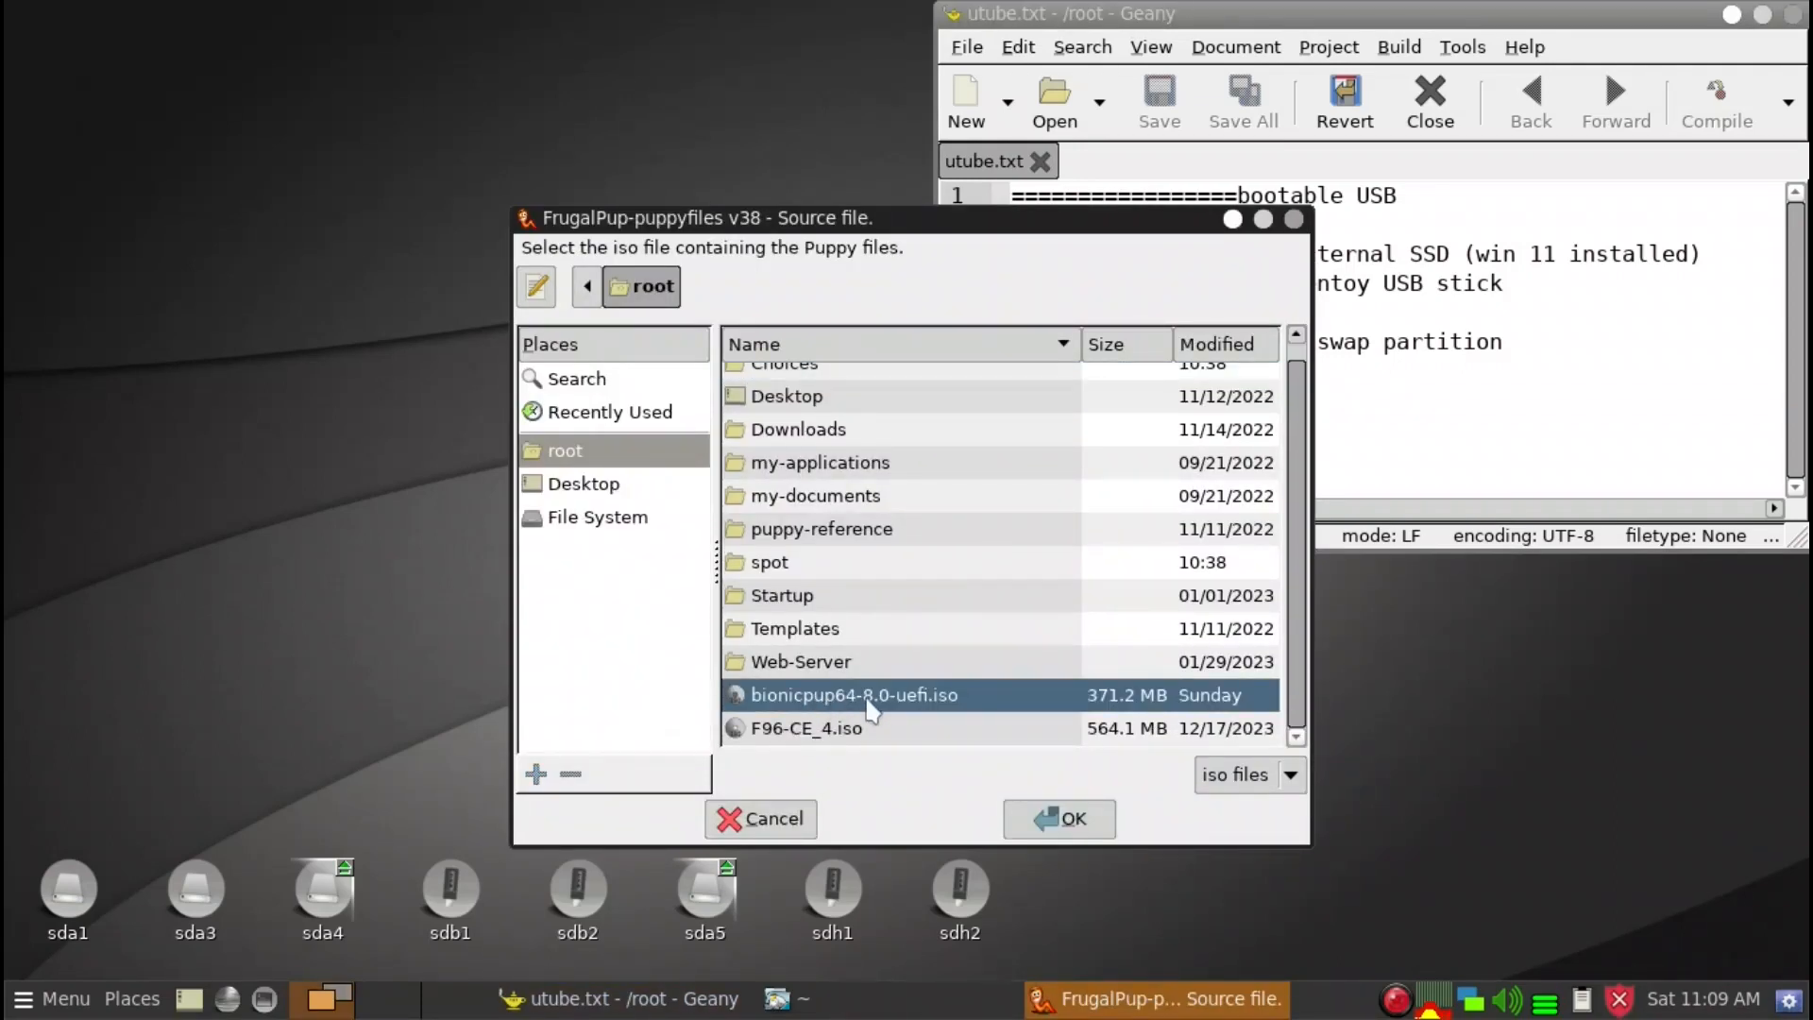
click(1078, 837)
click(1071, 824)
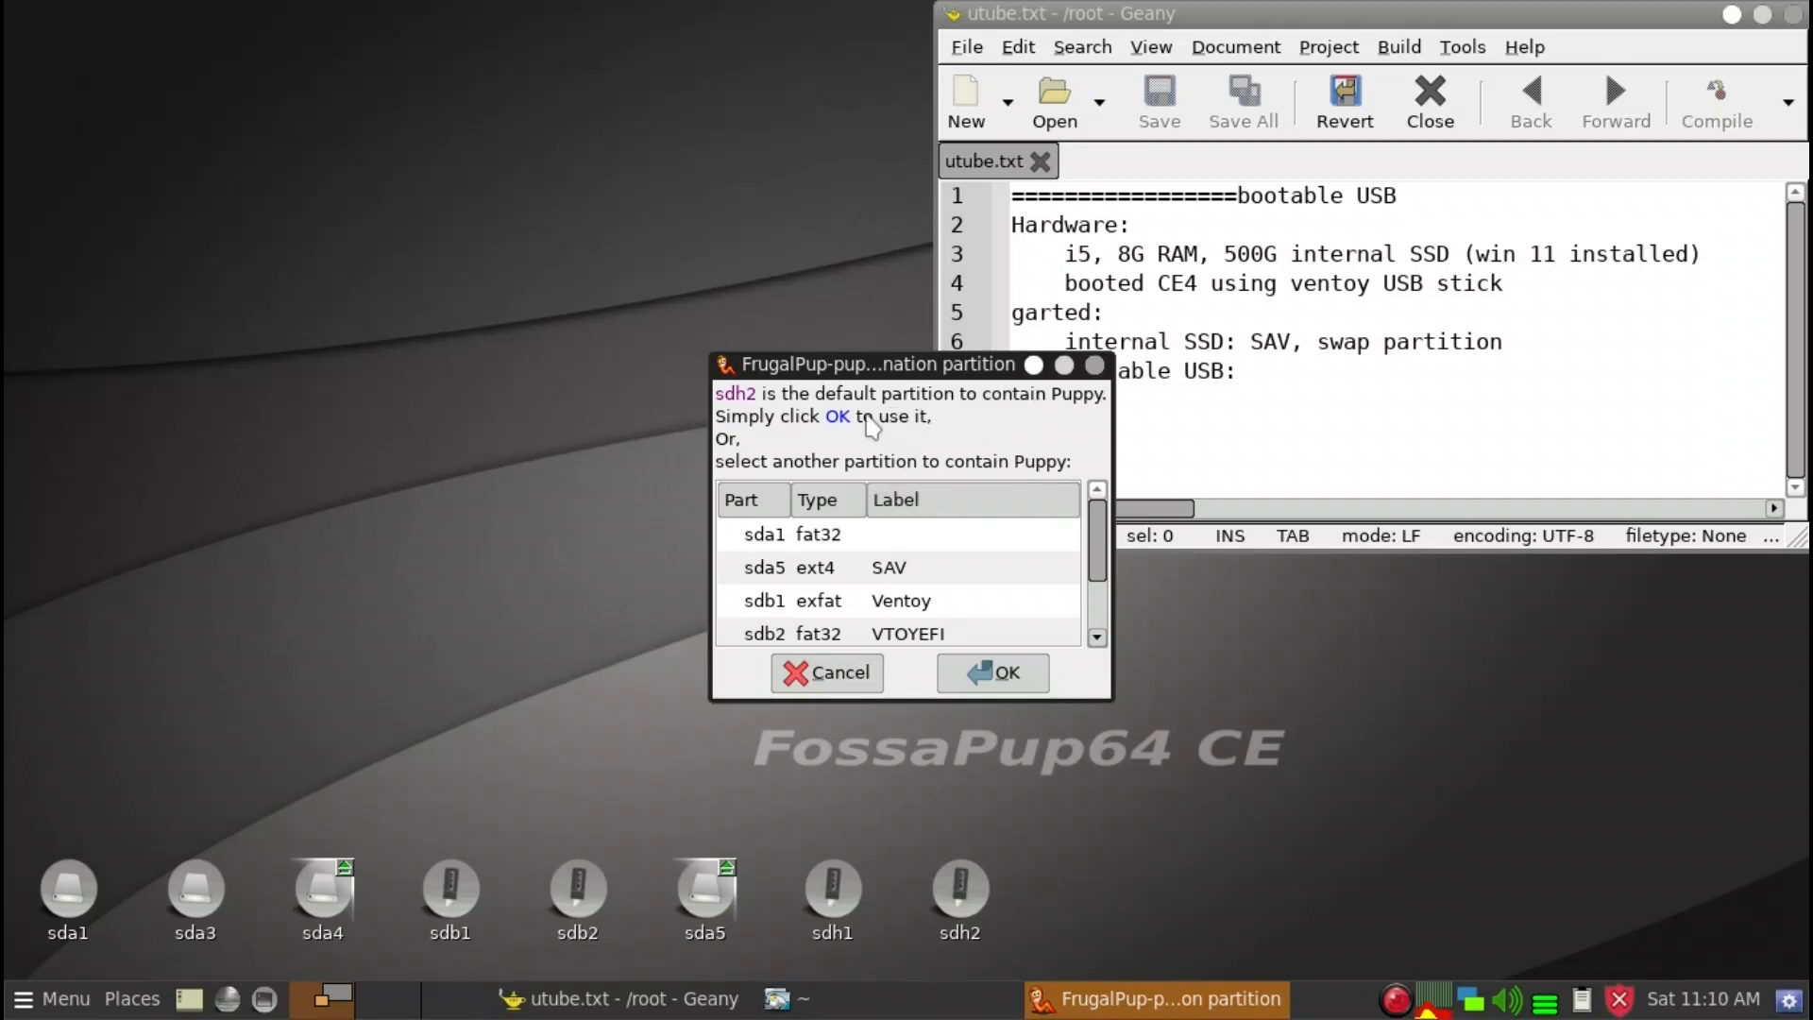
Step: Accept sdh2 as the destination partition and create a folder named BP64 there as the install directory
click(1005, 680)
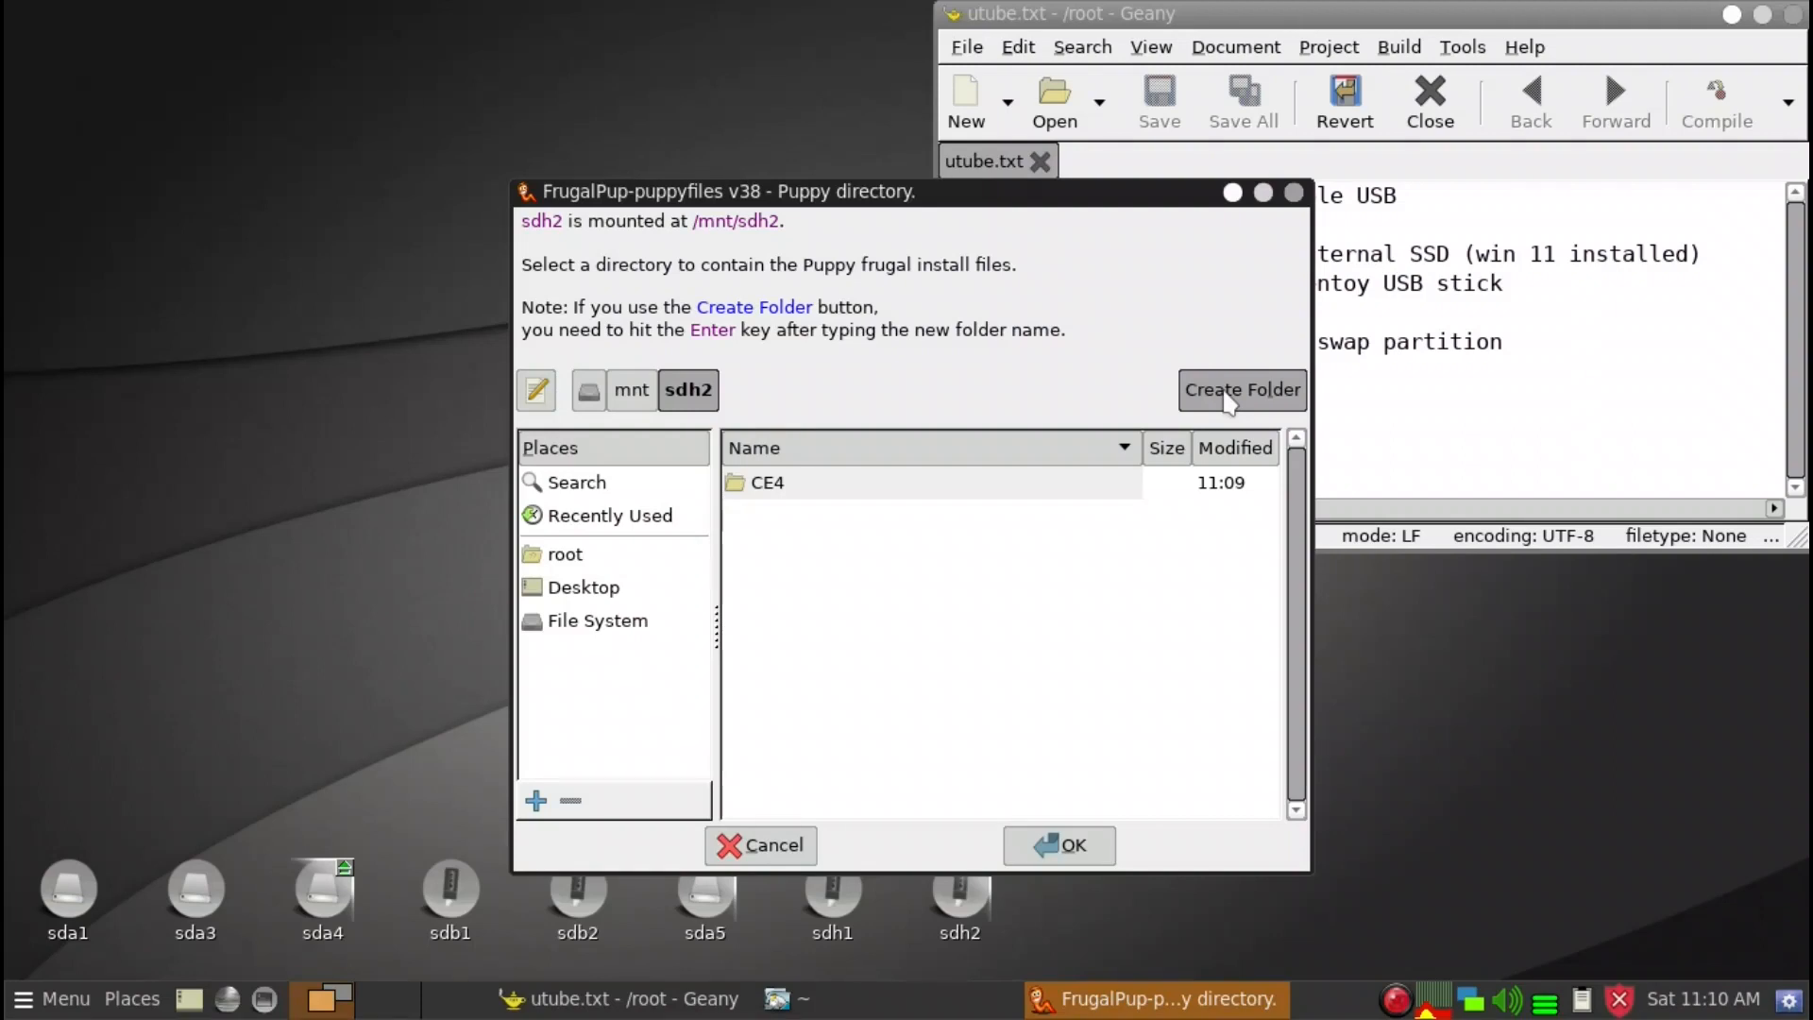
click(1228, 397)
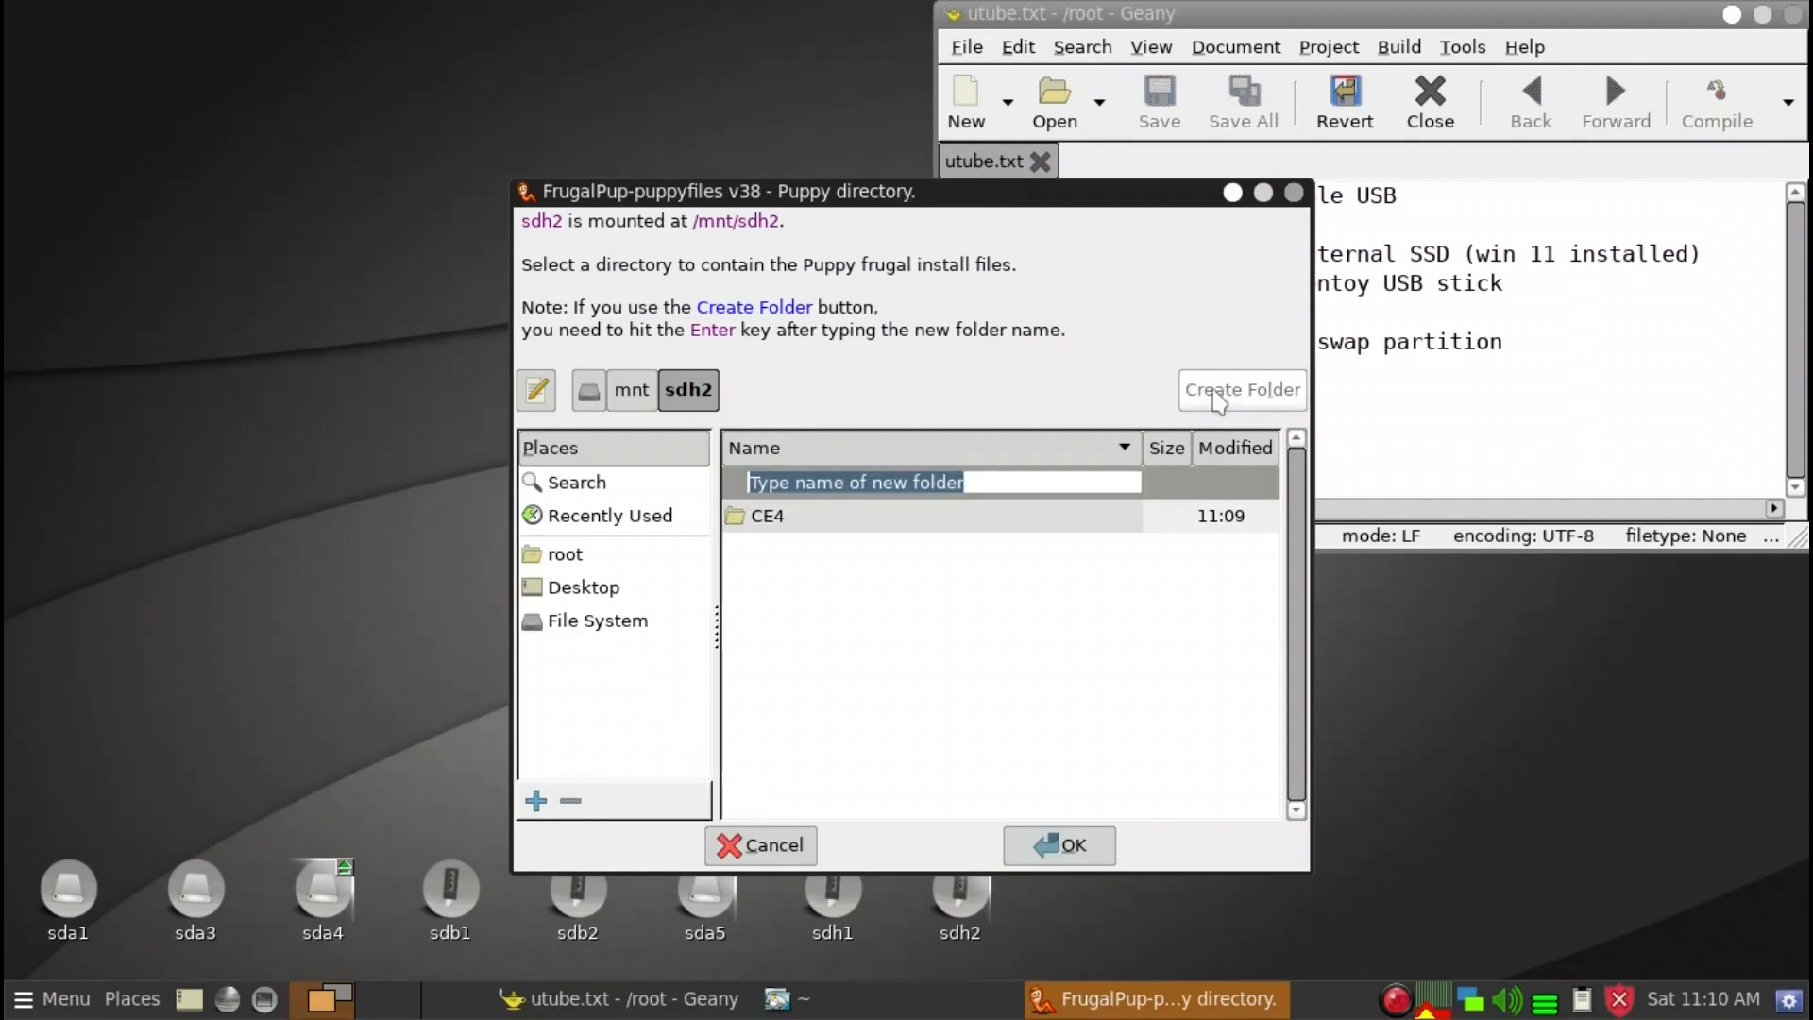
text(BP6)
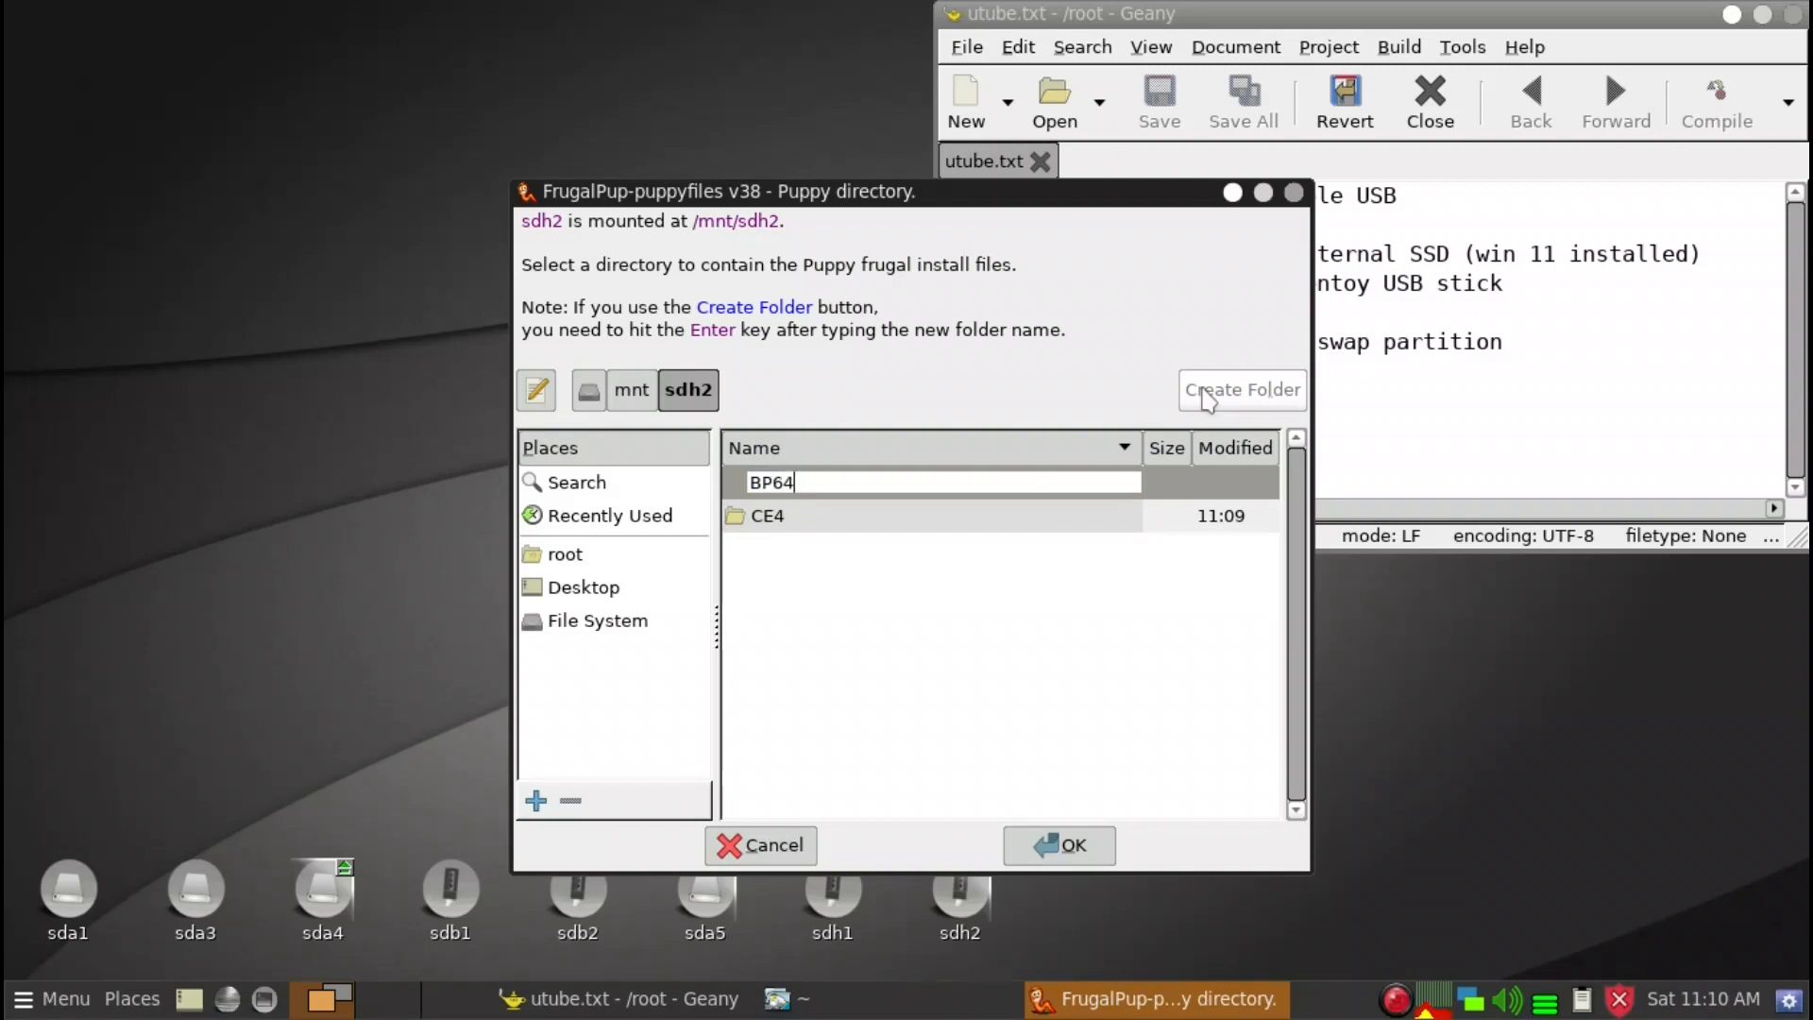
text(4)
key(Return)
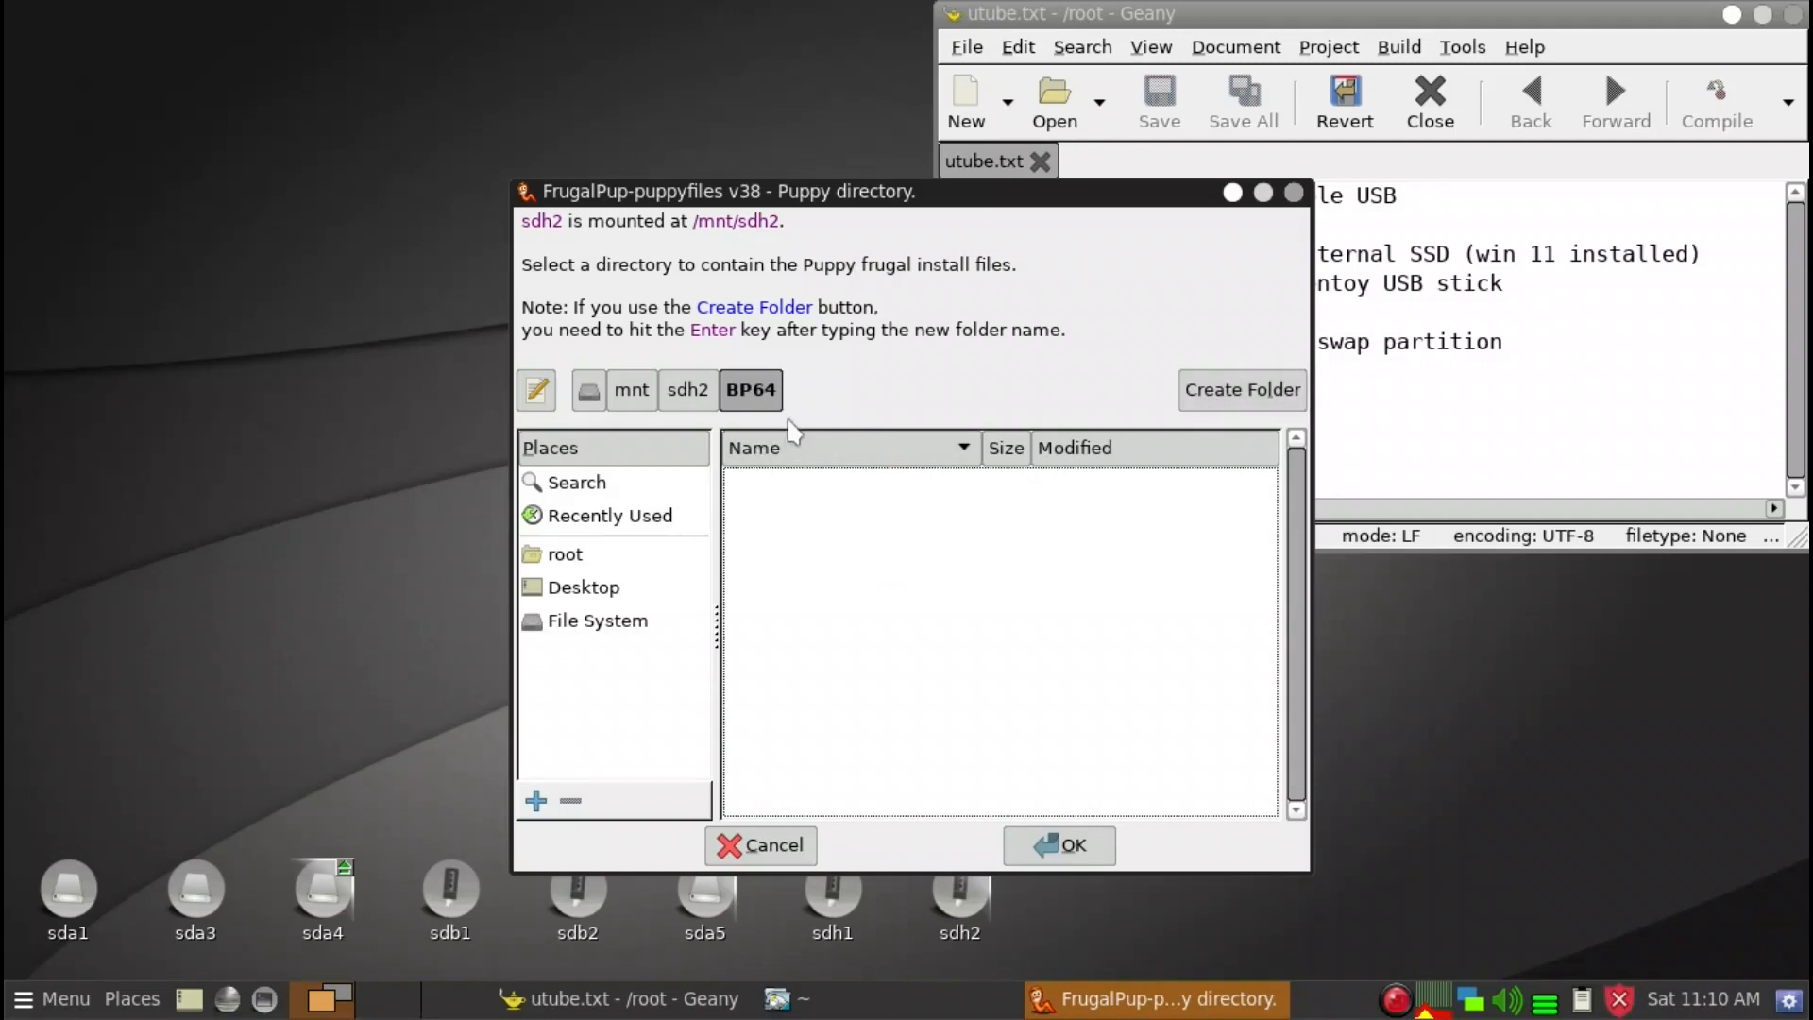
click(1054, 846)
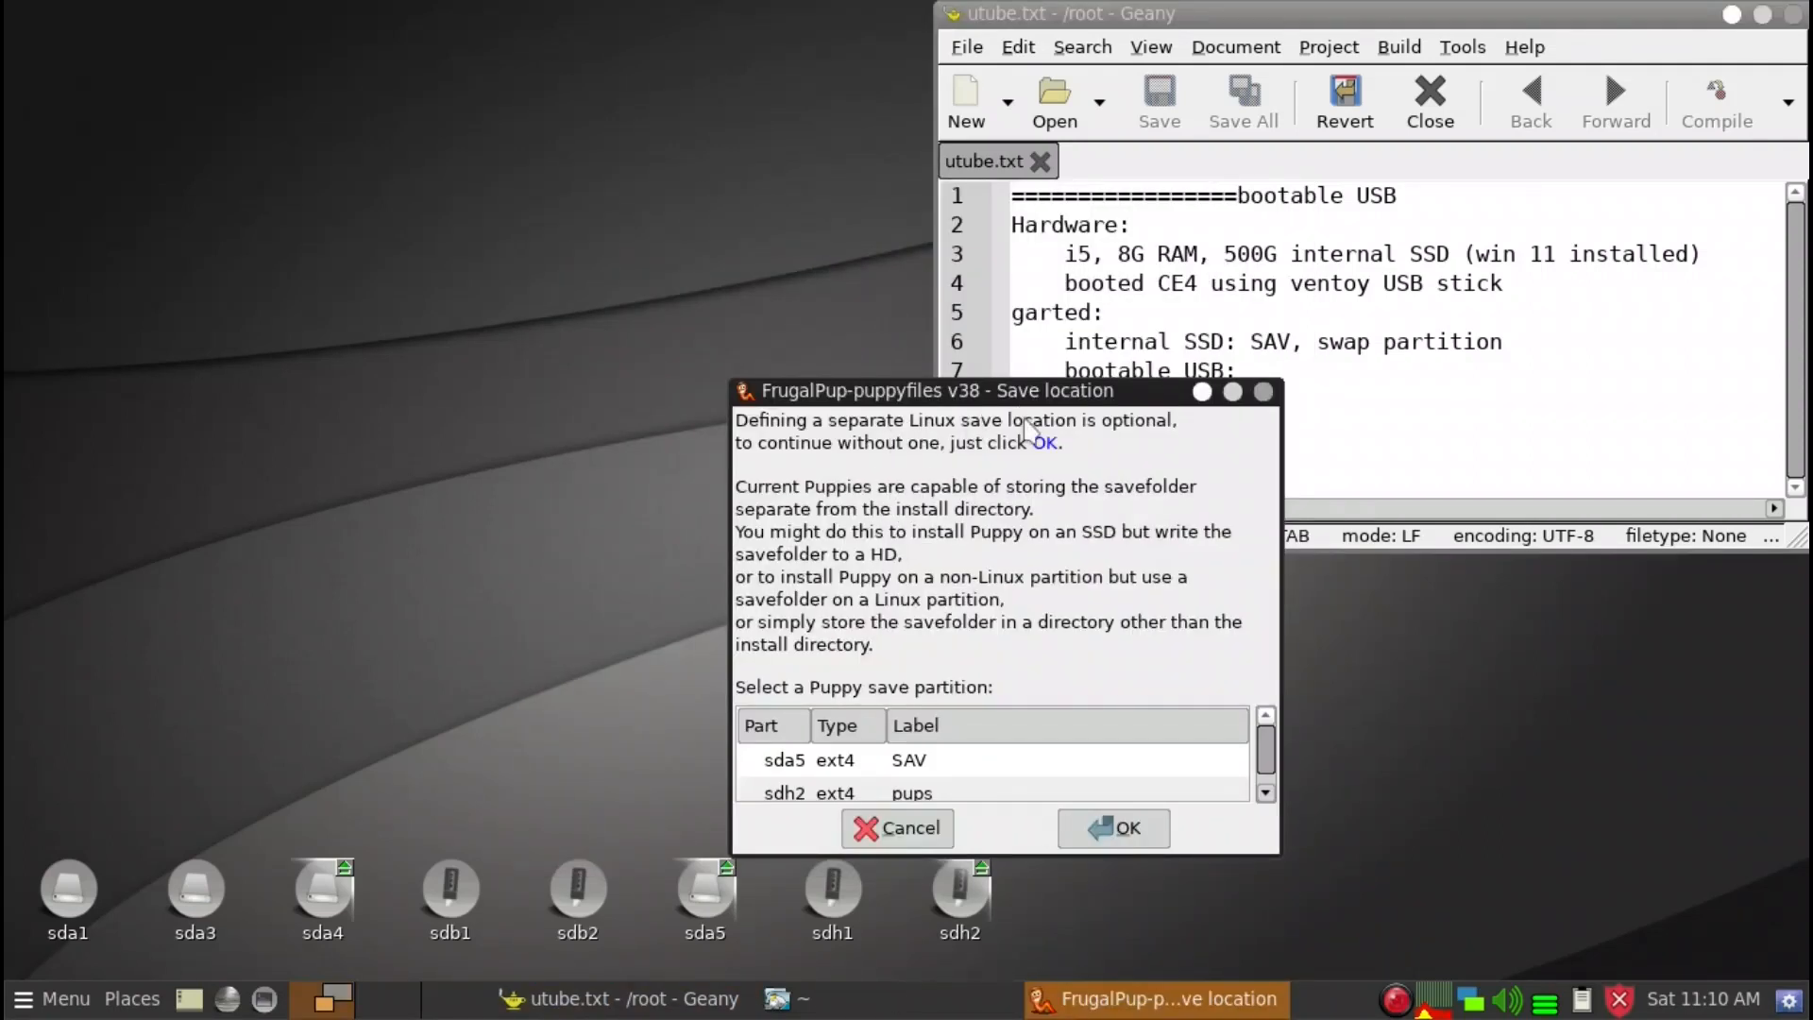
Step: Choose the save folder on sda5 as the save location for BionicPup64 and write its install files to BP64
click(922, 762)
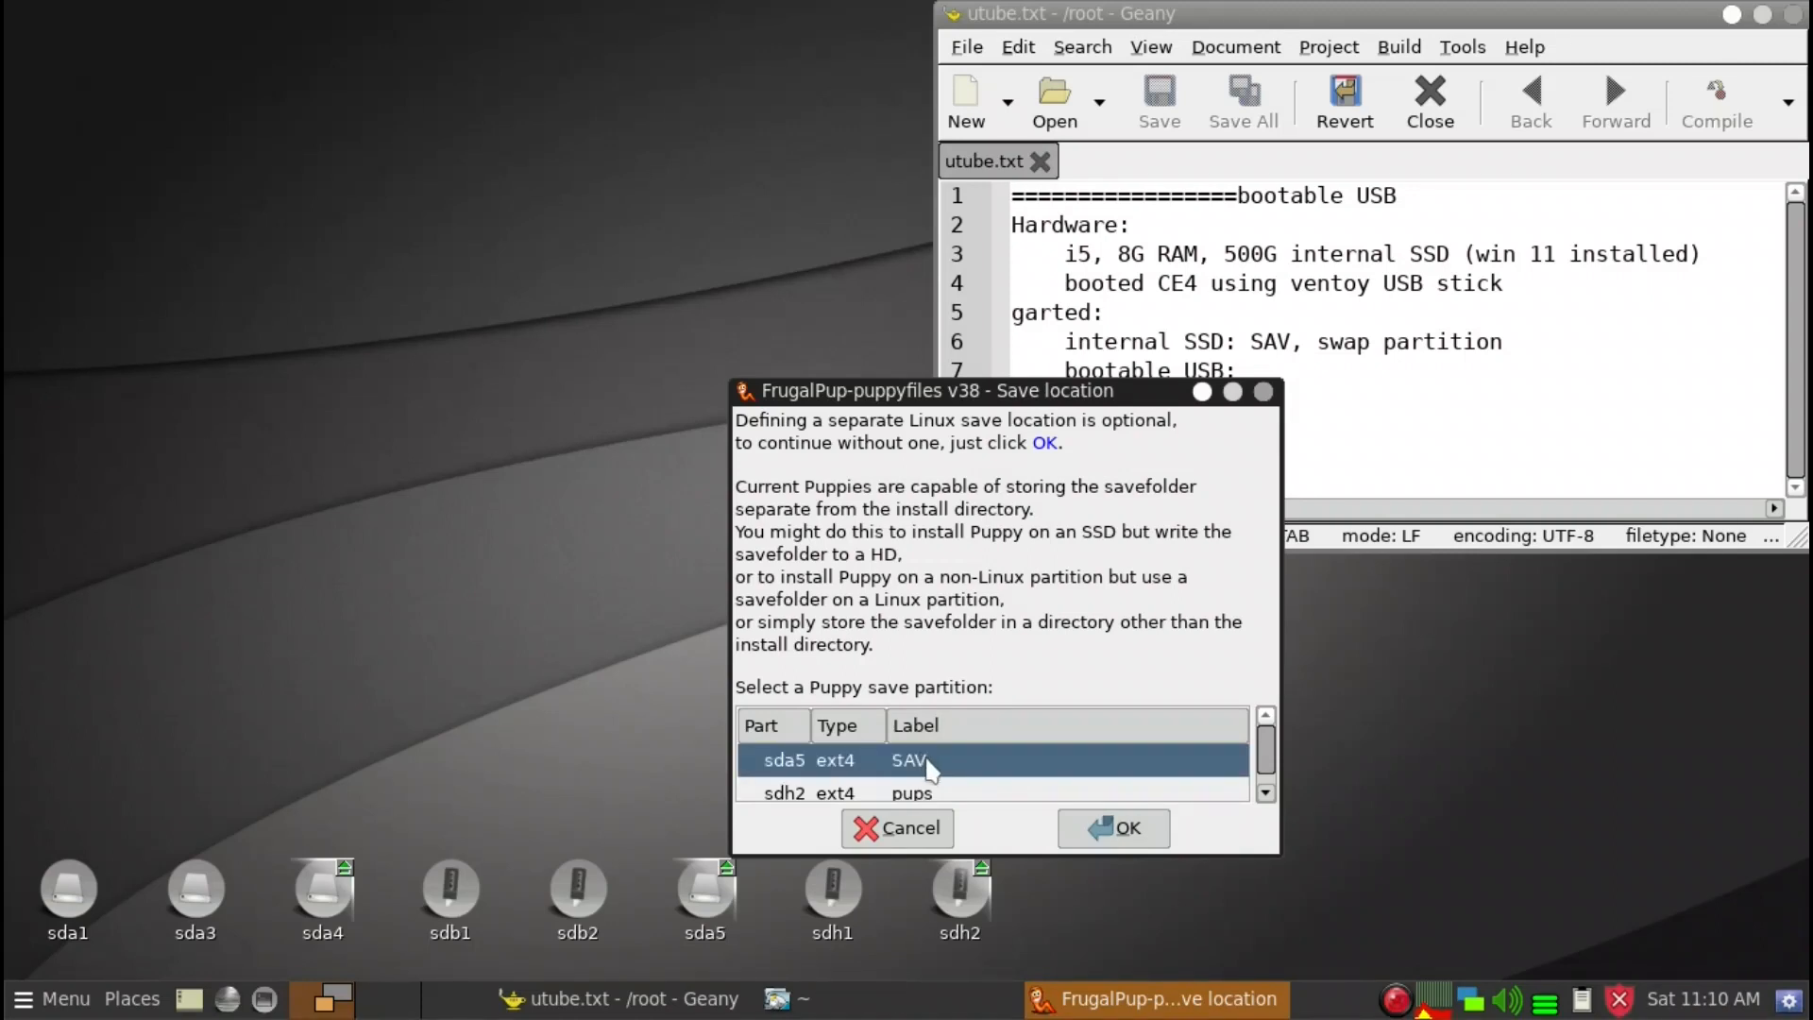
double_click(928, 768)
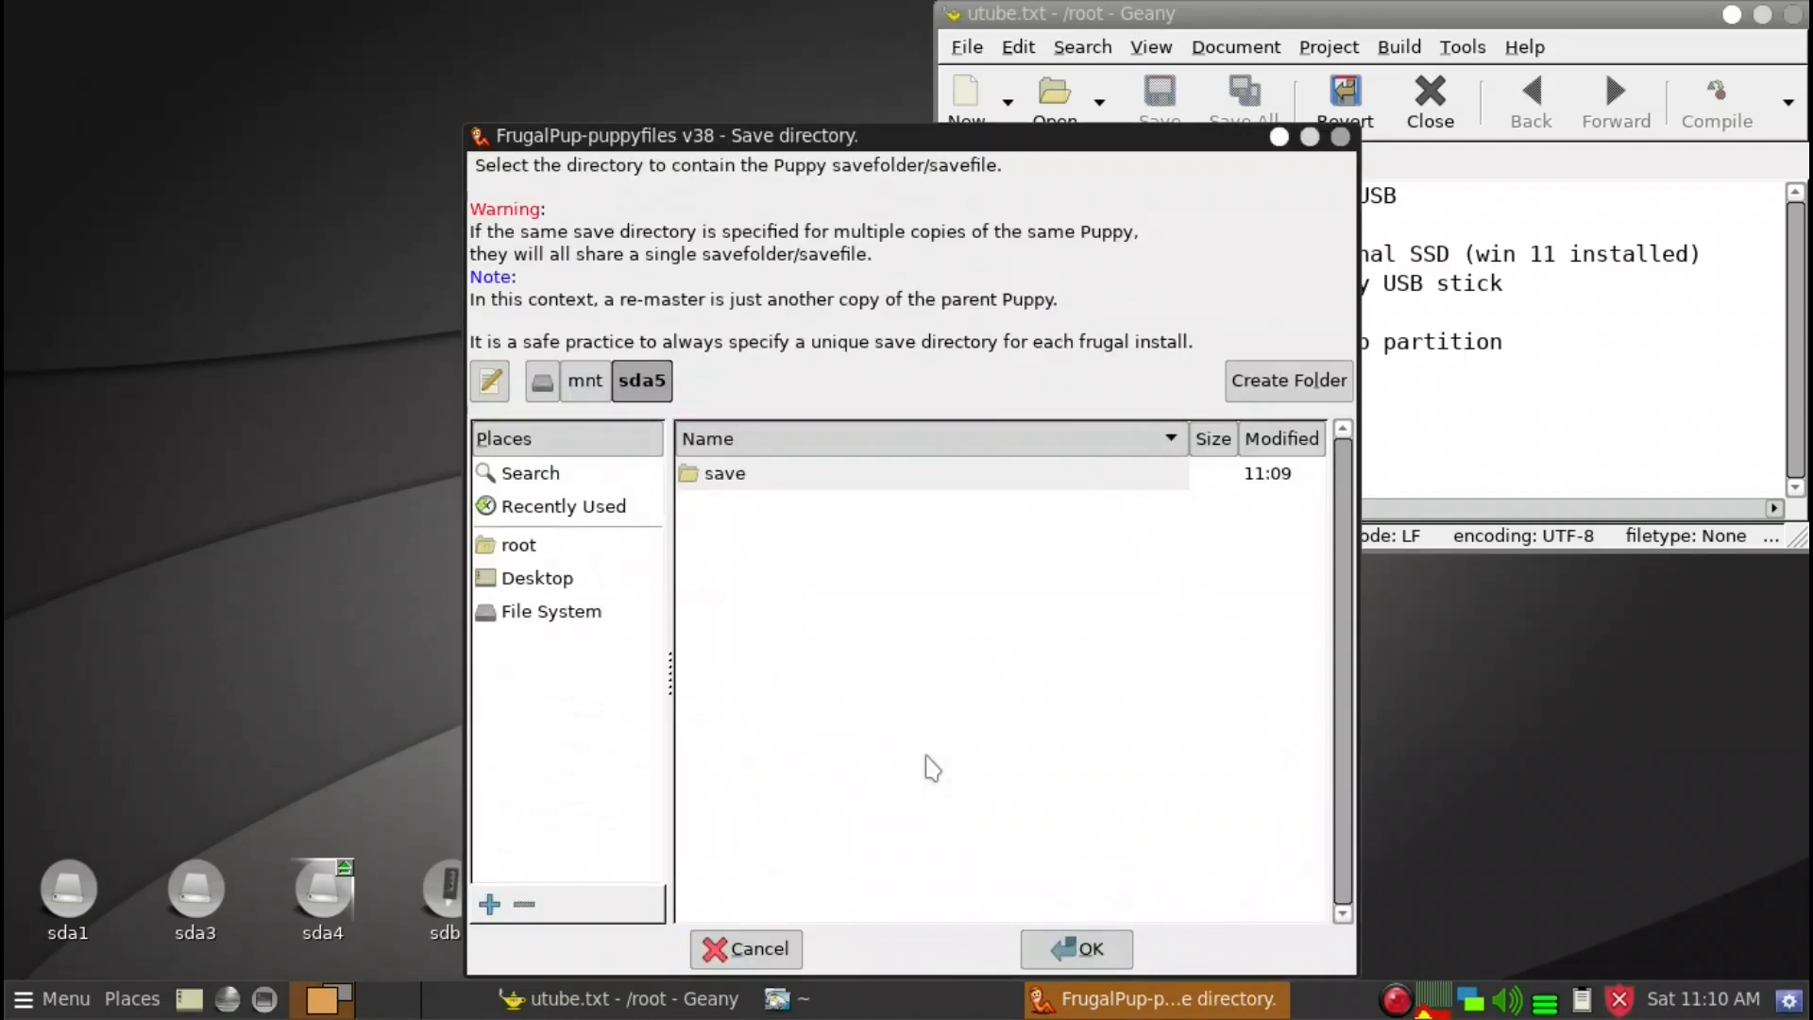
click(770, 473)
double_click(804, 486)
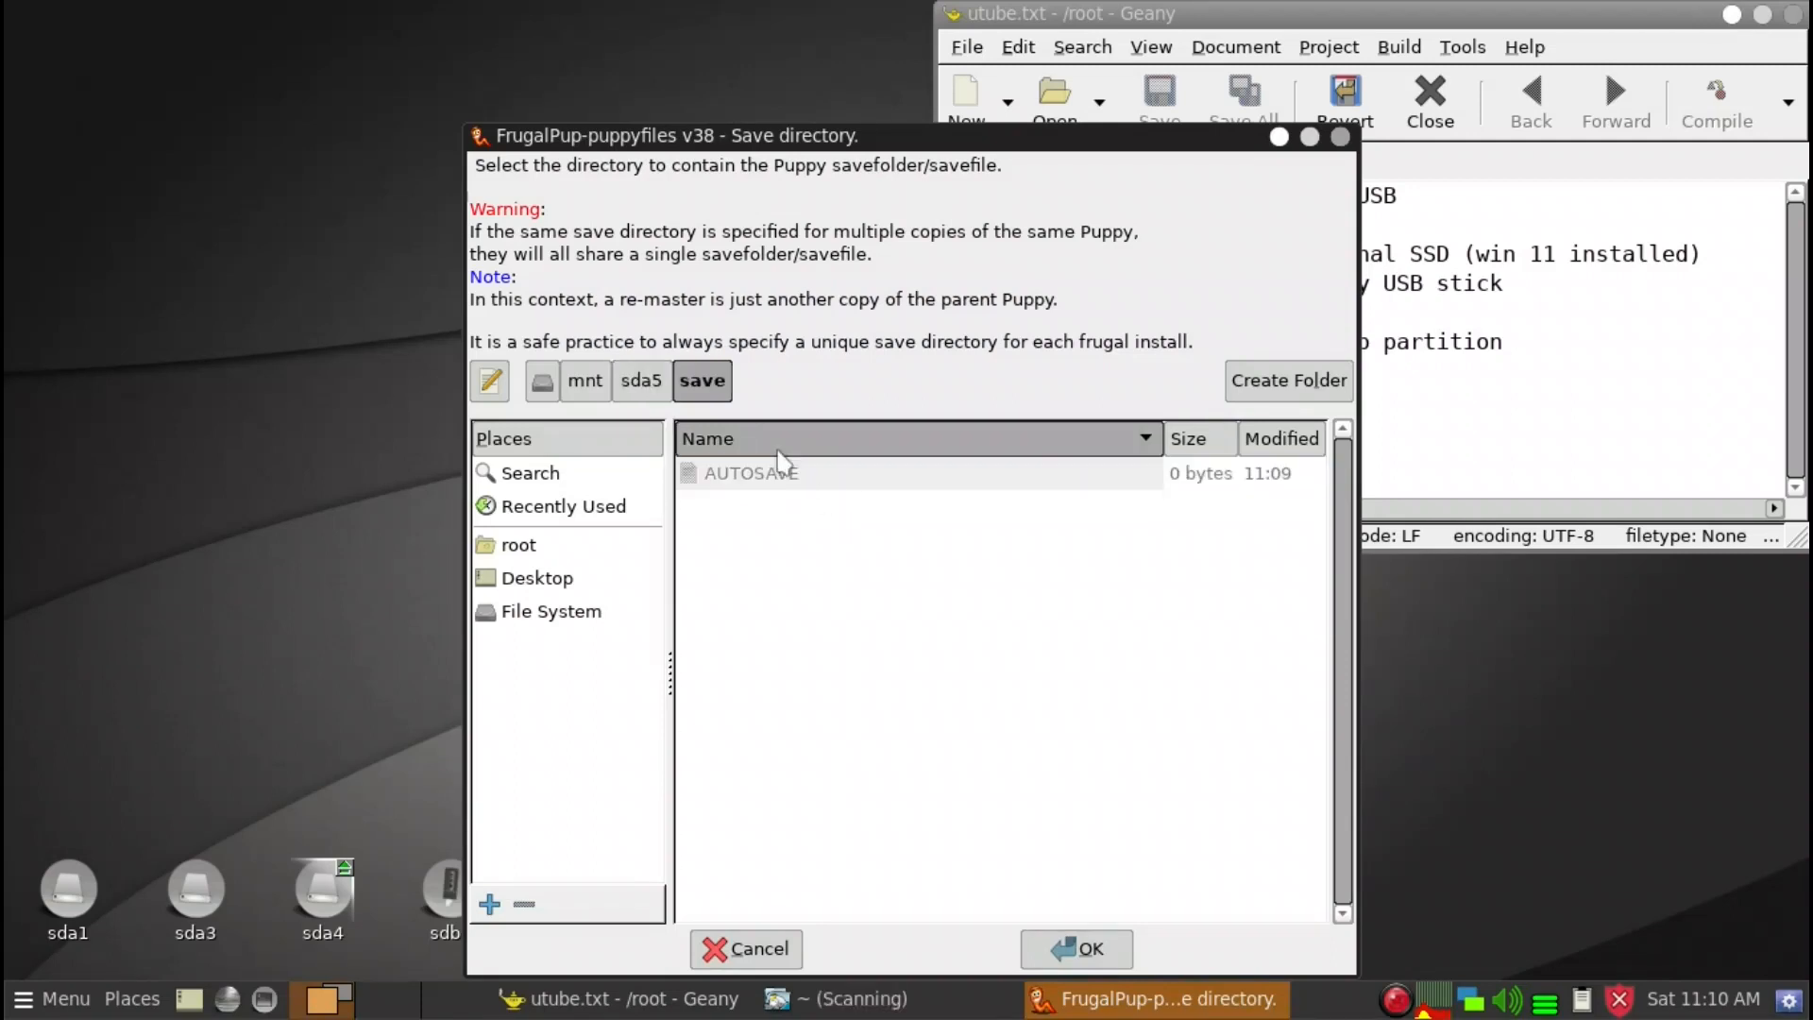
click(1071, 946)
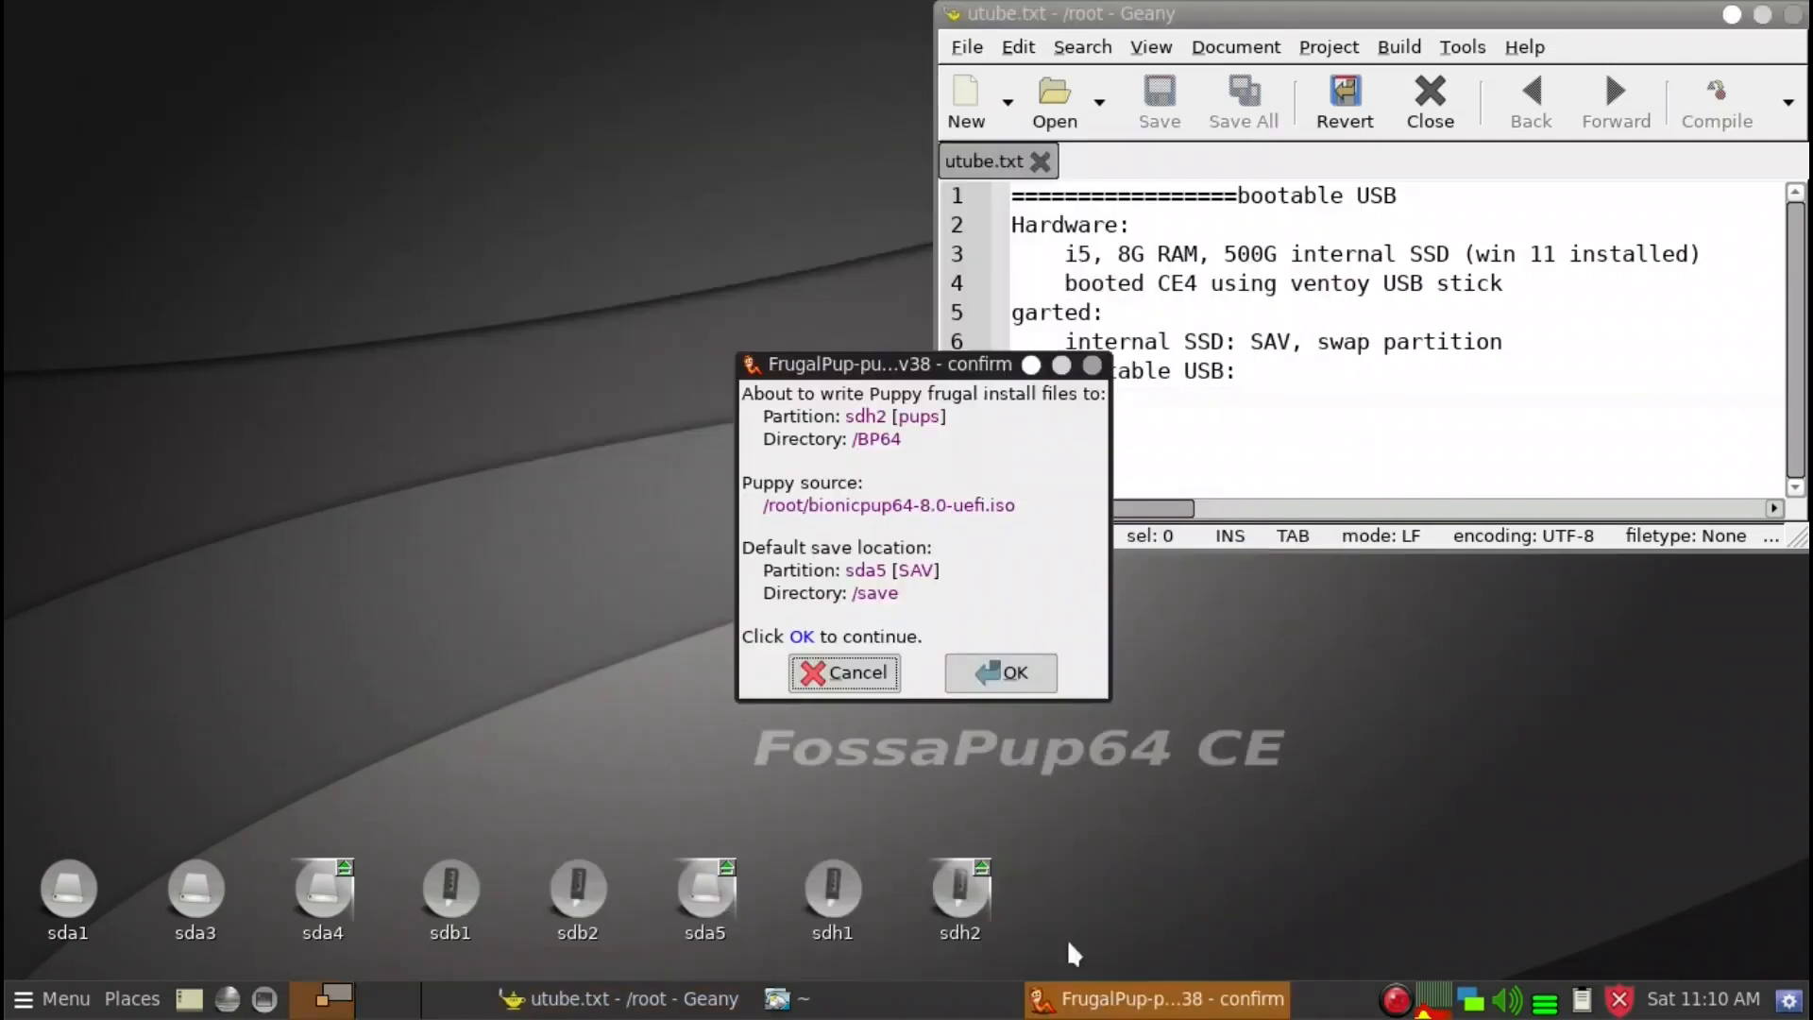
click(1010, 673)
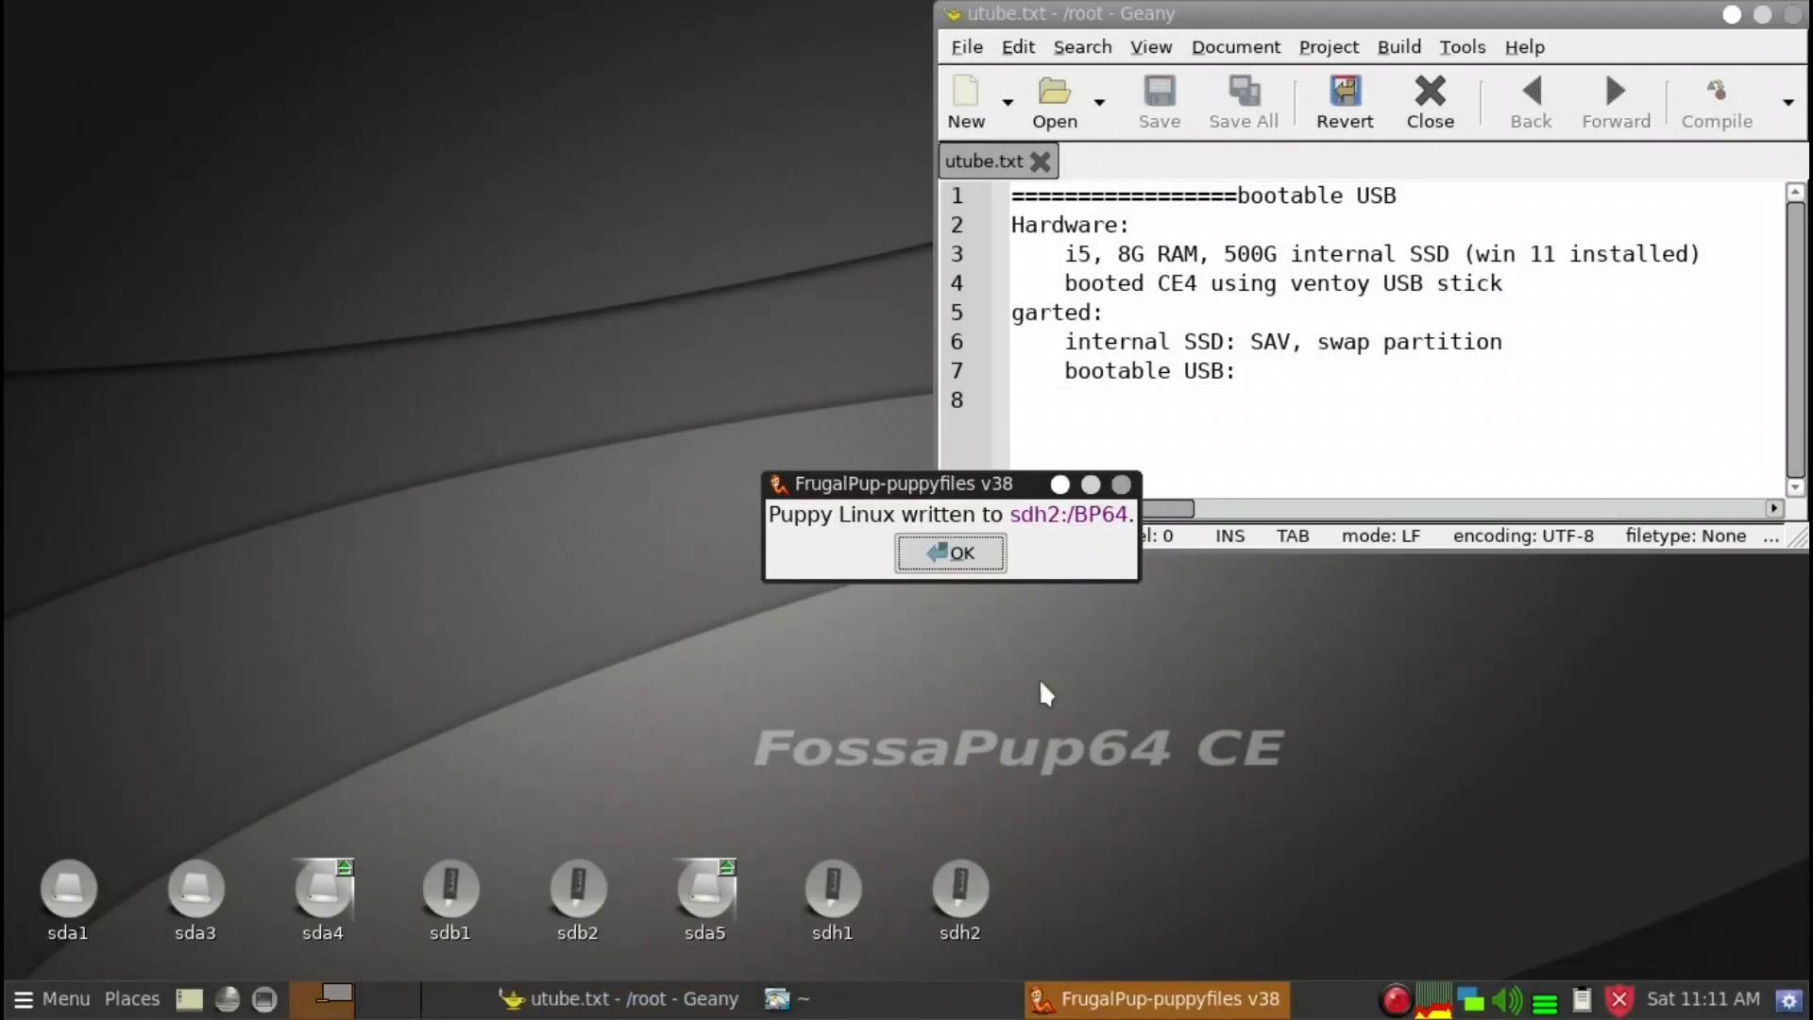
click(953, 554)
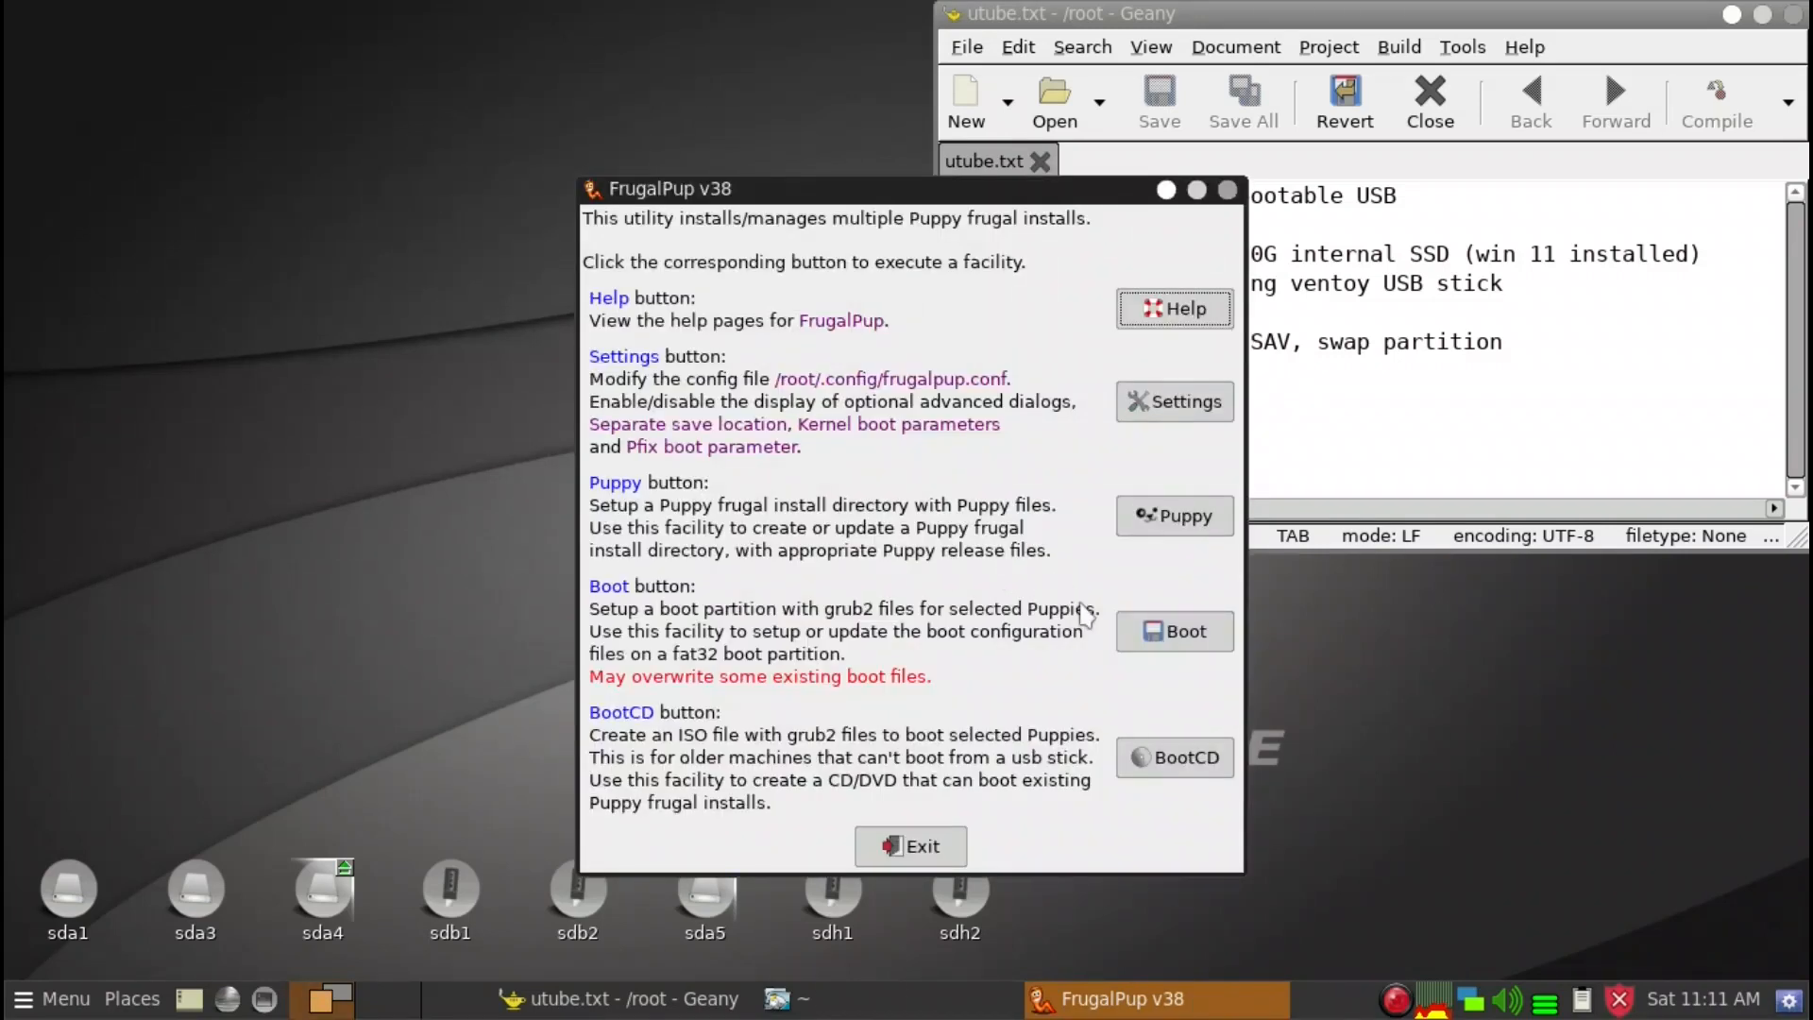
Step: Start the boot partition setup, using the top-level directory of sdh2 as the source of Puppy installs
drag(1026, 190, 1036, 110)
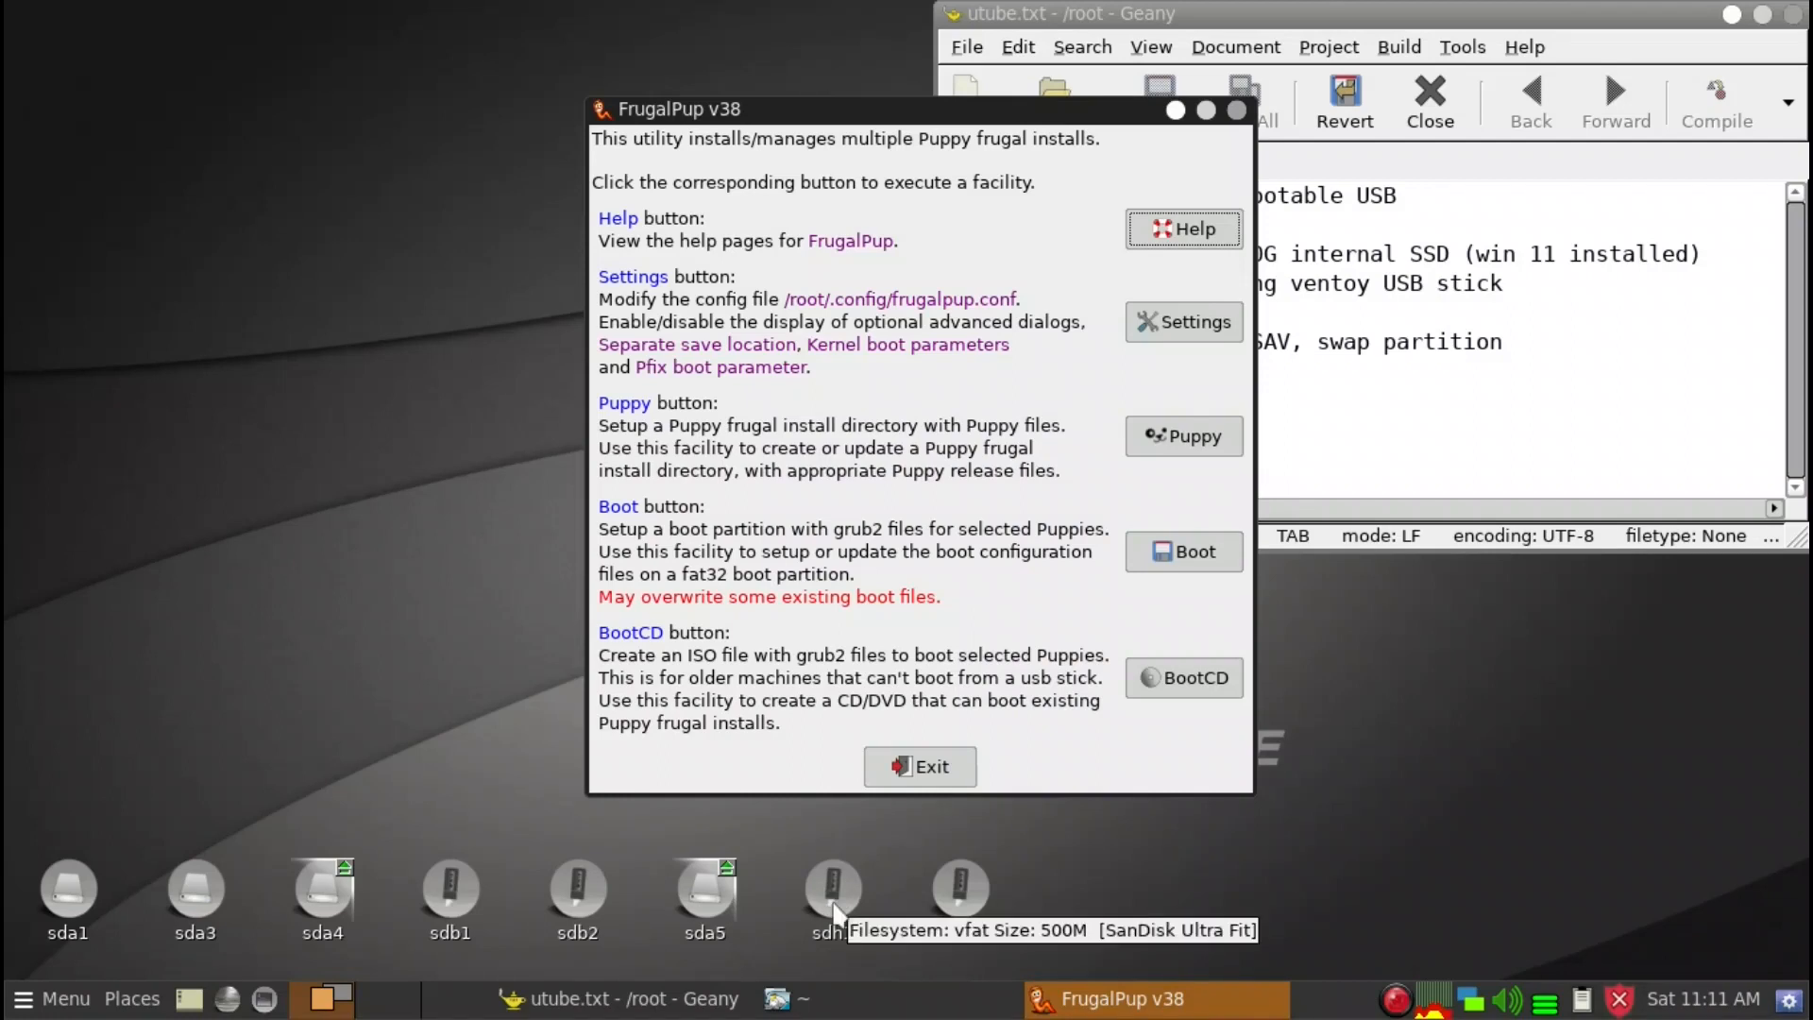
click(1174, 557)
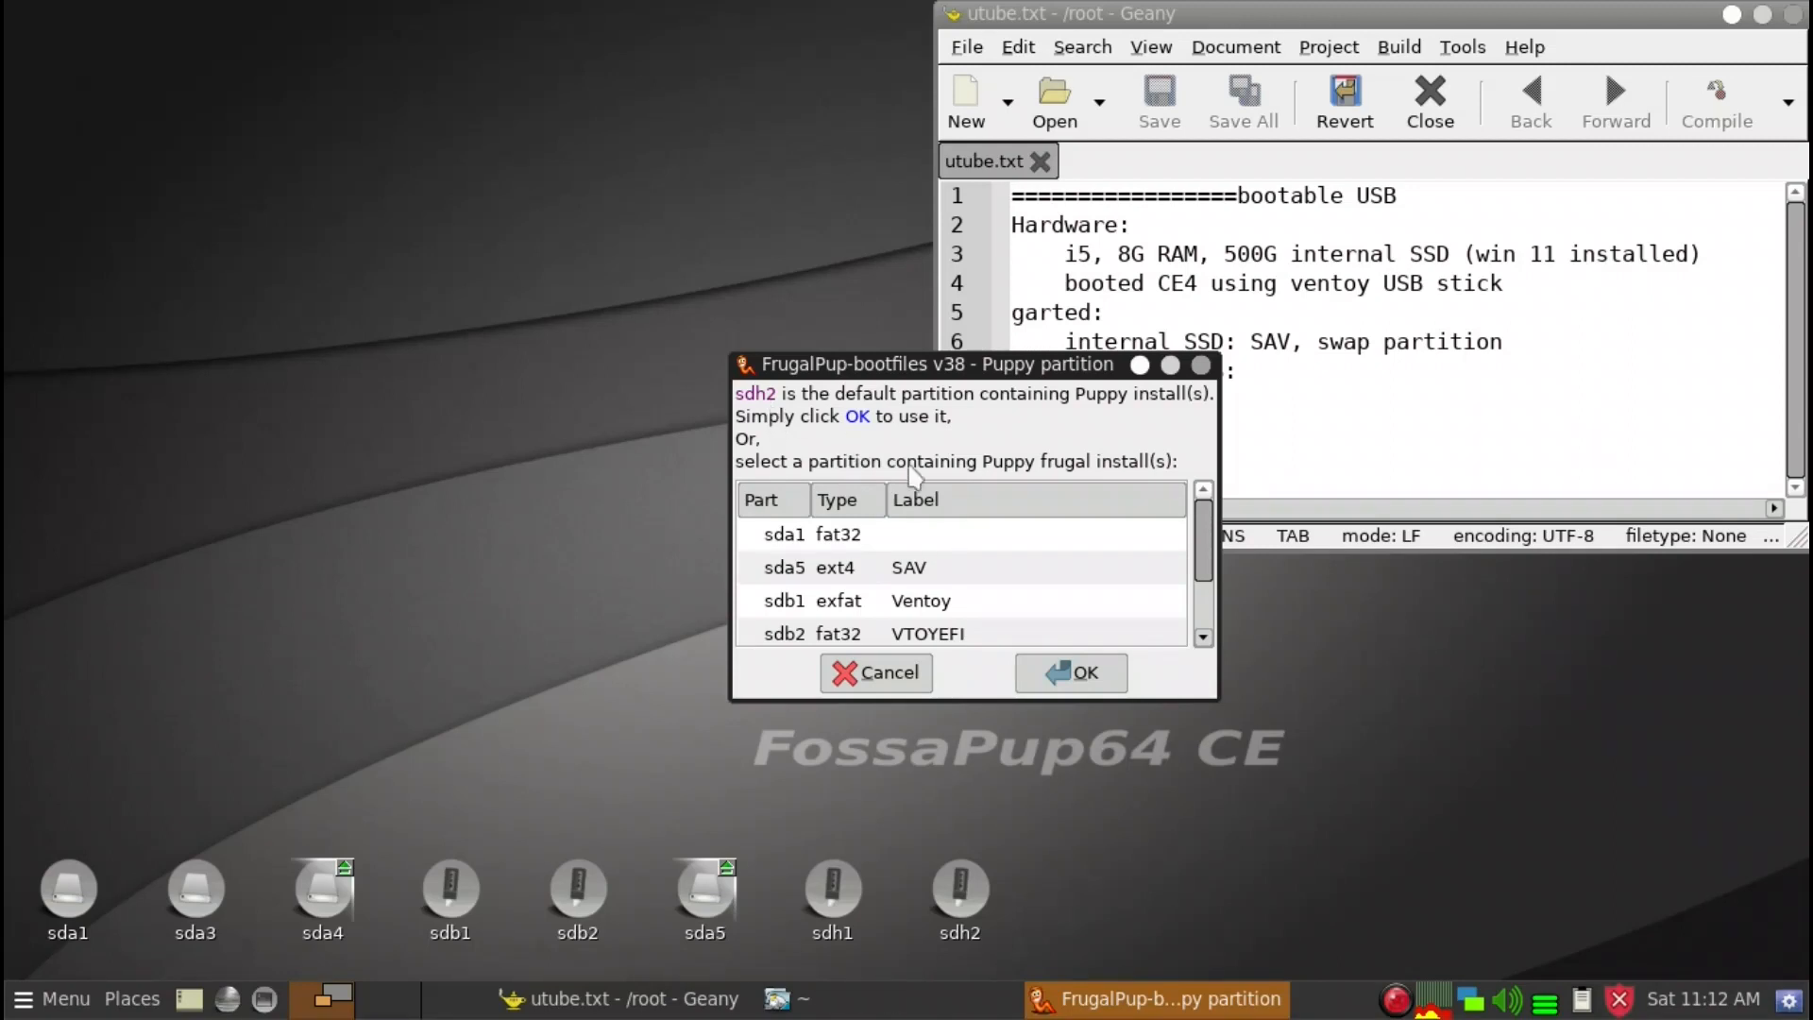
click(1086, 678)
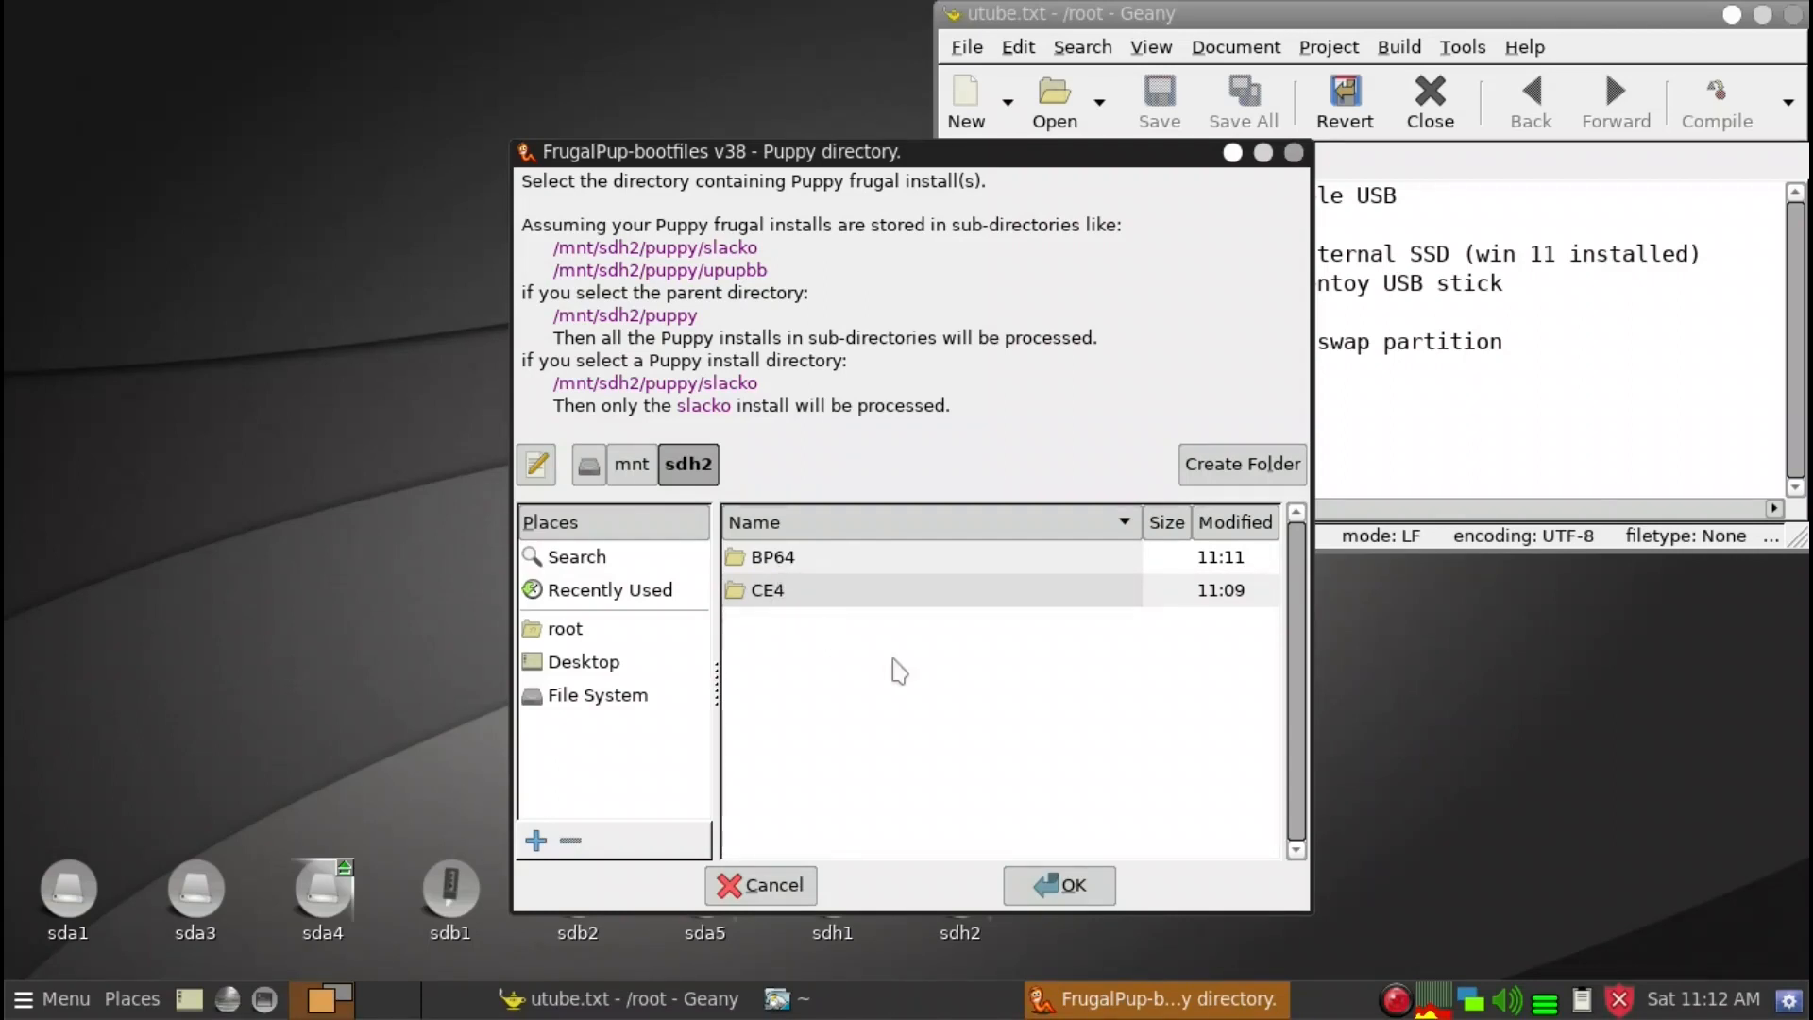
click(1061, 887)
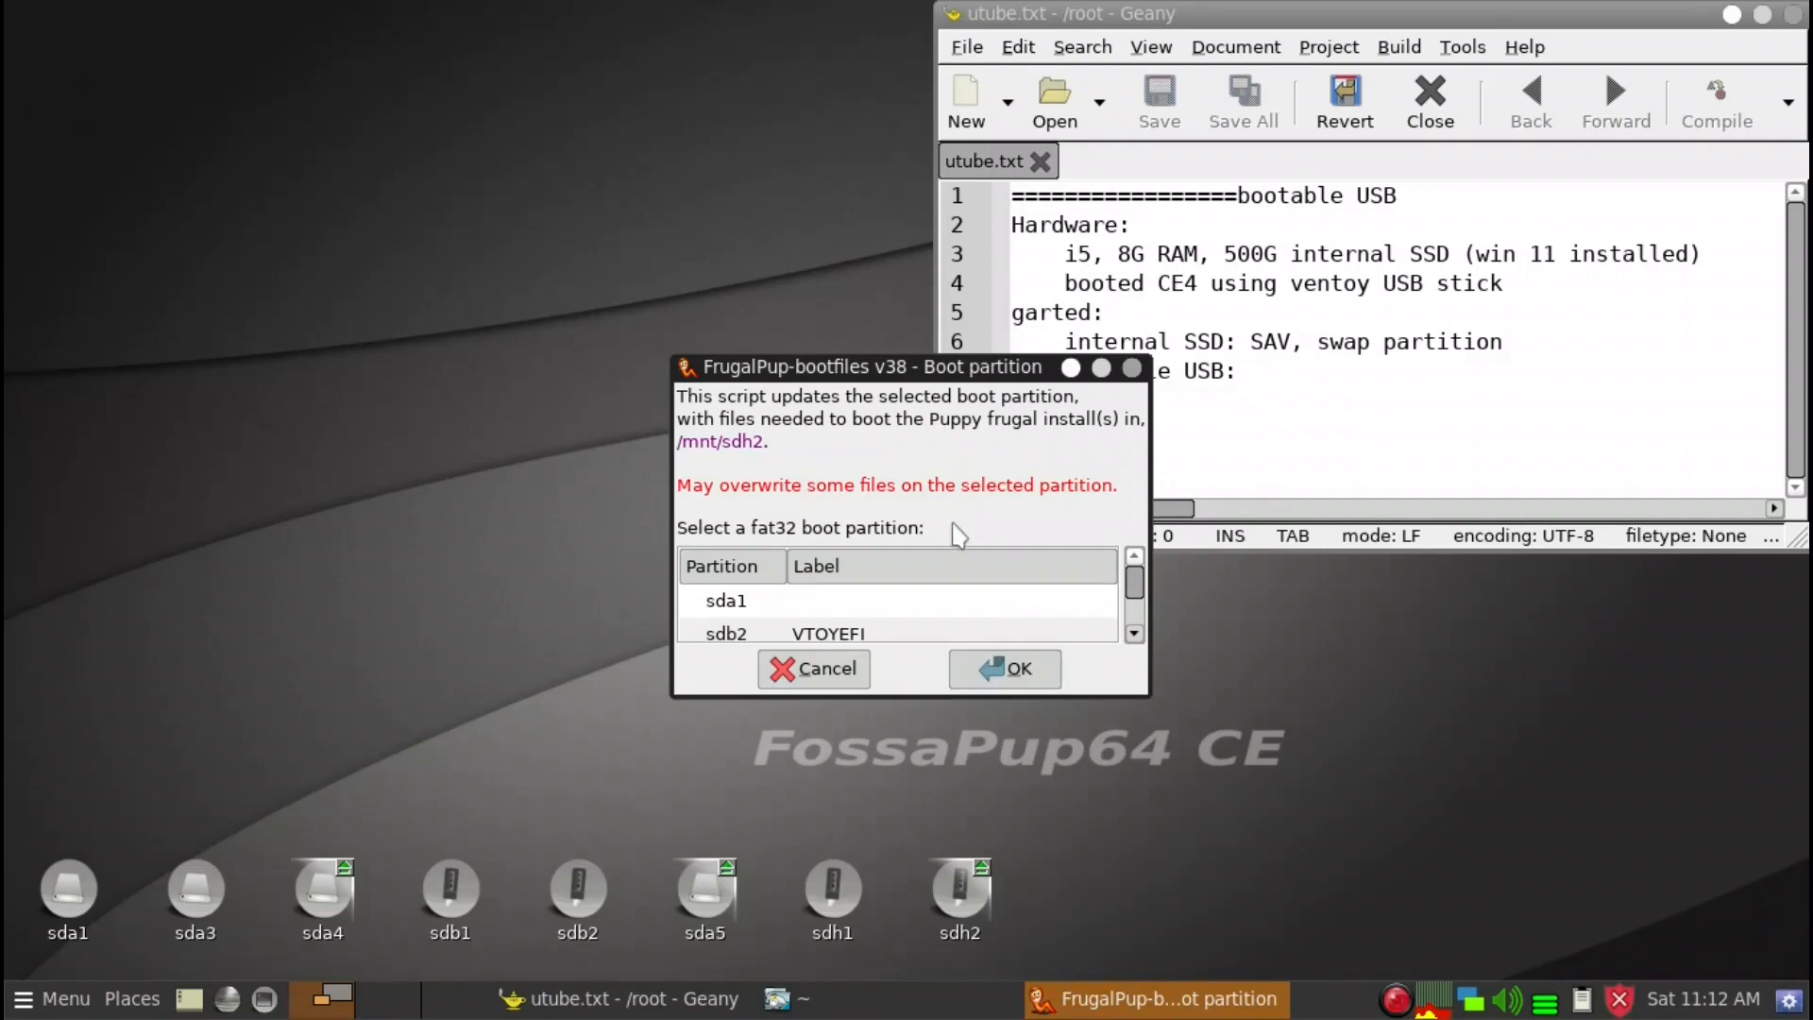
Step: Choose the fat32 partition sdh1, labelled EFI, as the boot partition for the Puppy installs
scroll(991, 597, down, 1)
scroll(991, 596, down, 2)
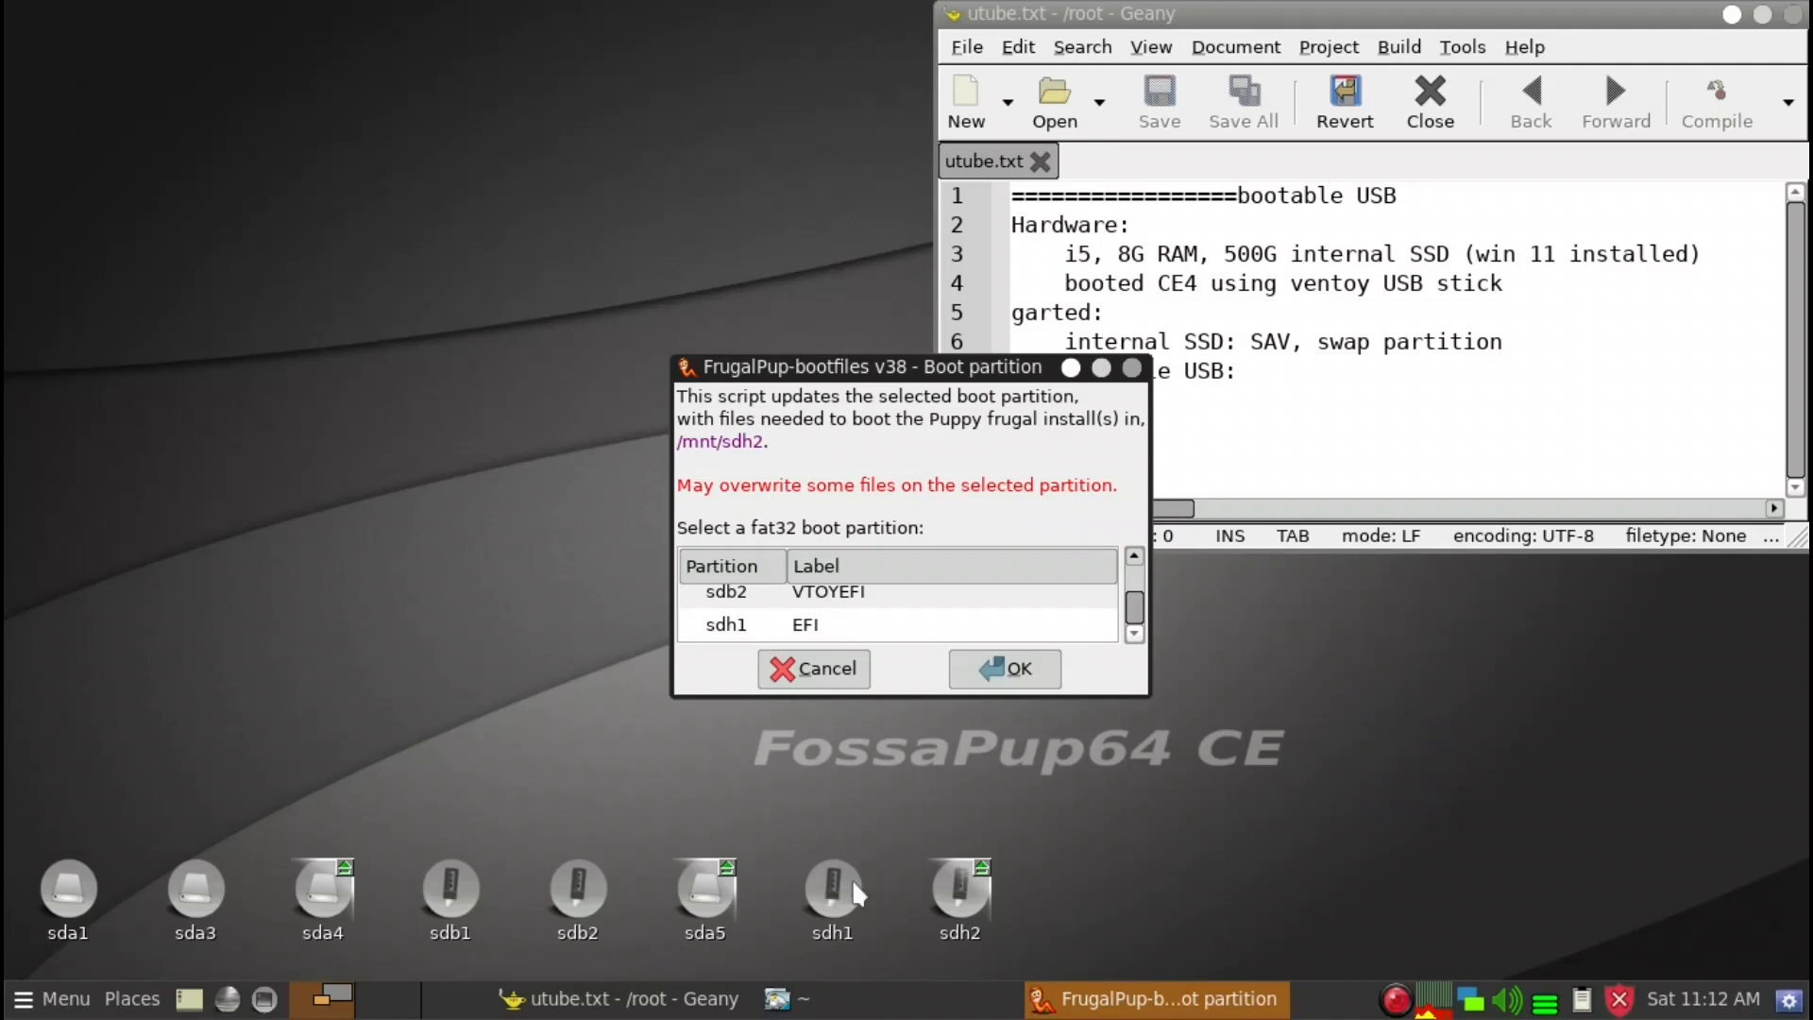
click(803, 625)
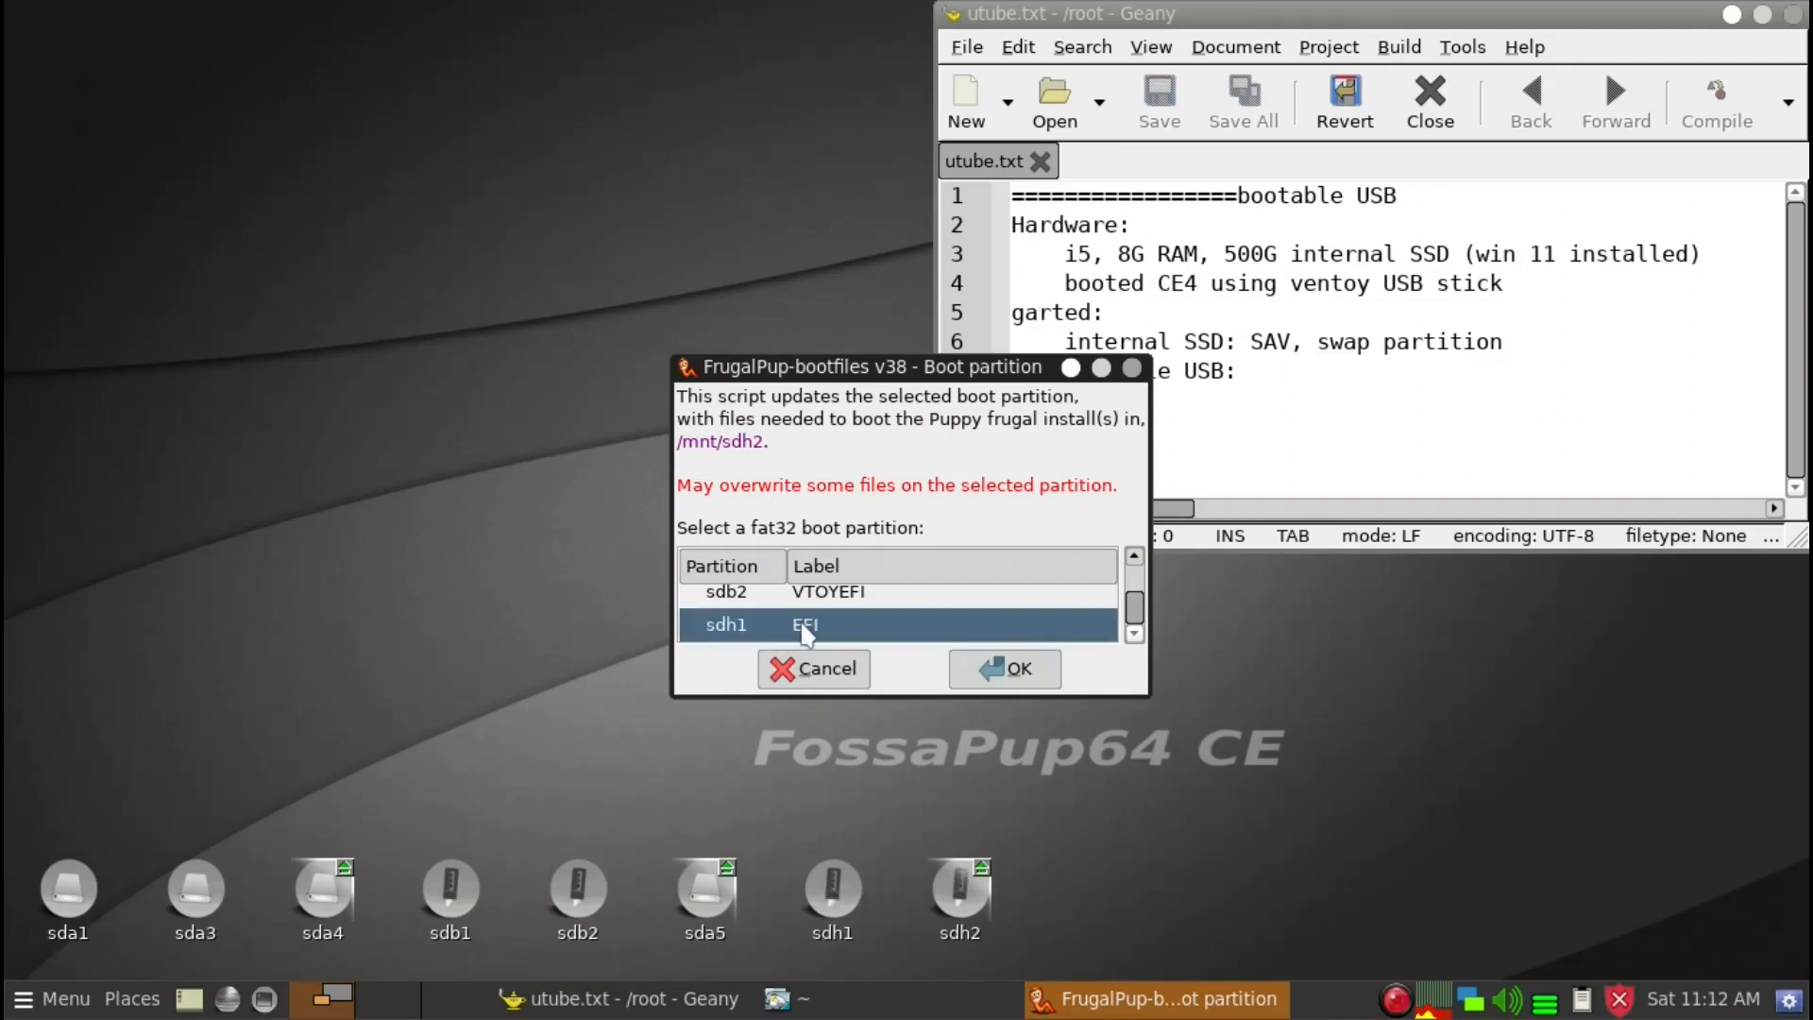
click(1013, 667)
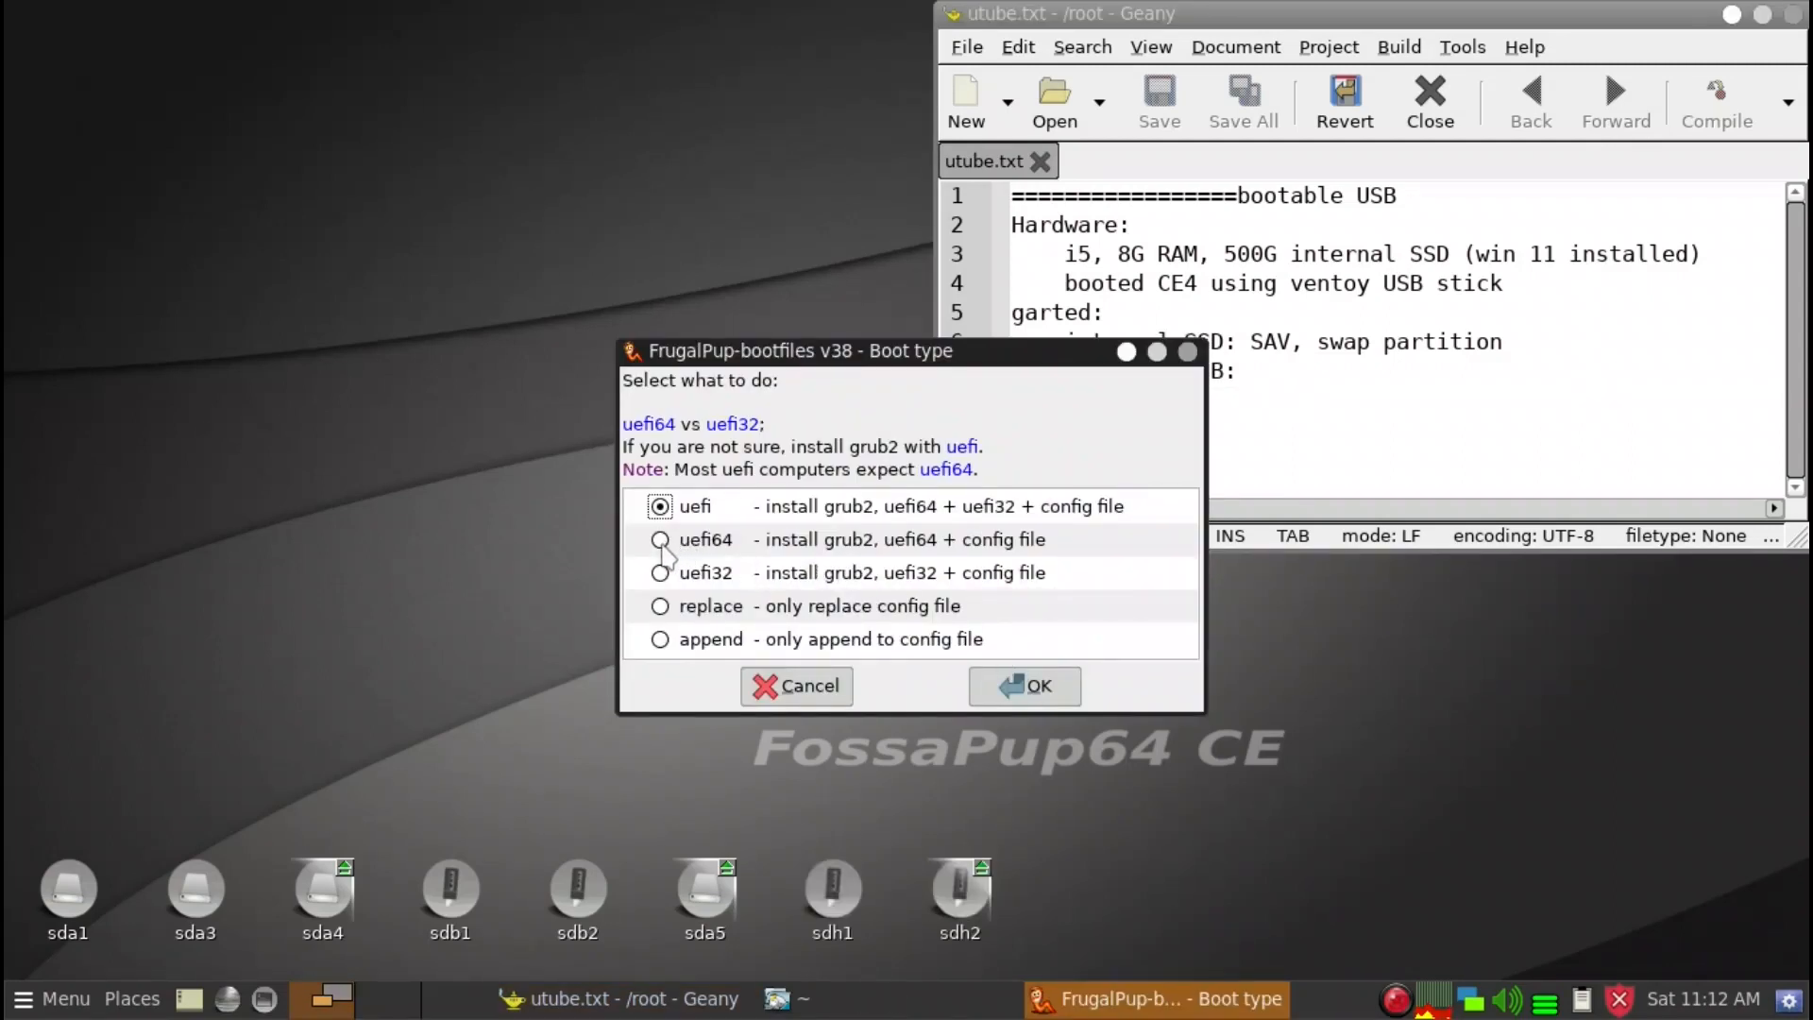
Step: Select the uefi64 Grub2 boot type, write the boot files to sdh1, and exit FrugalPup
click(661, 543)
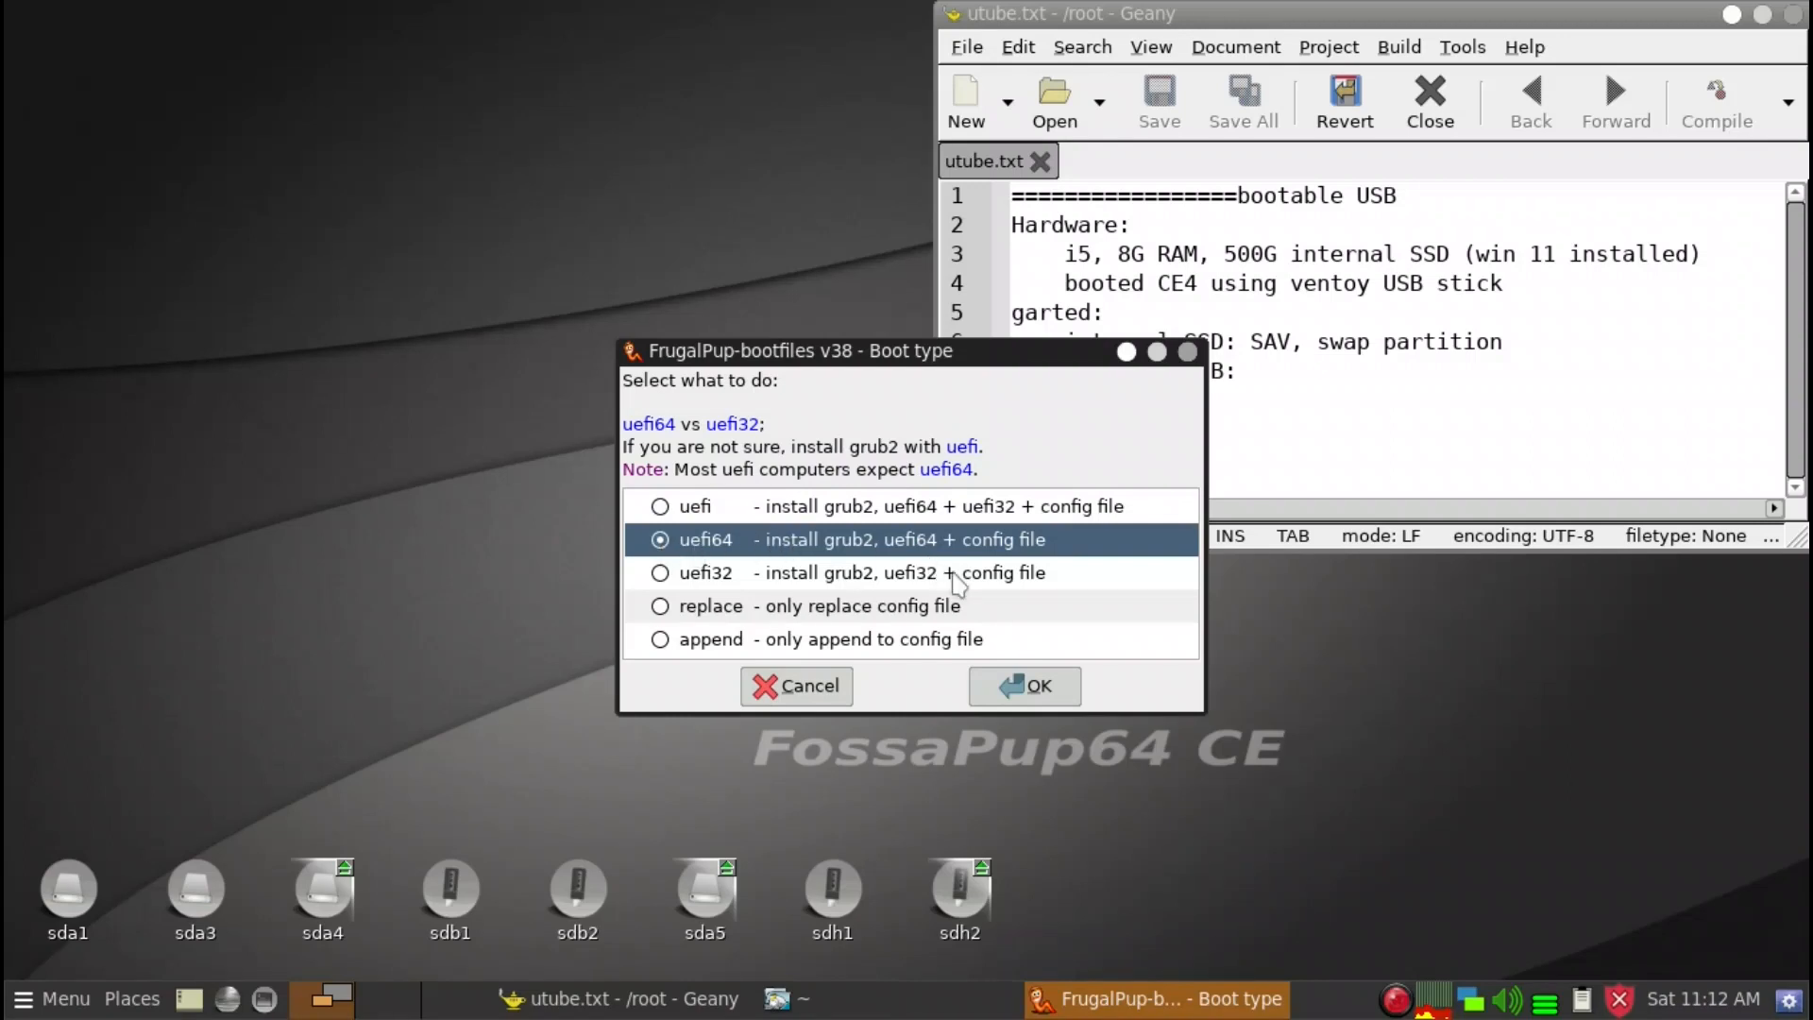
click(1044, 690)
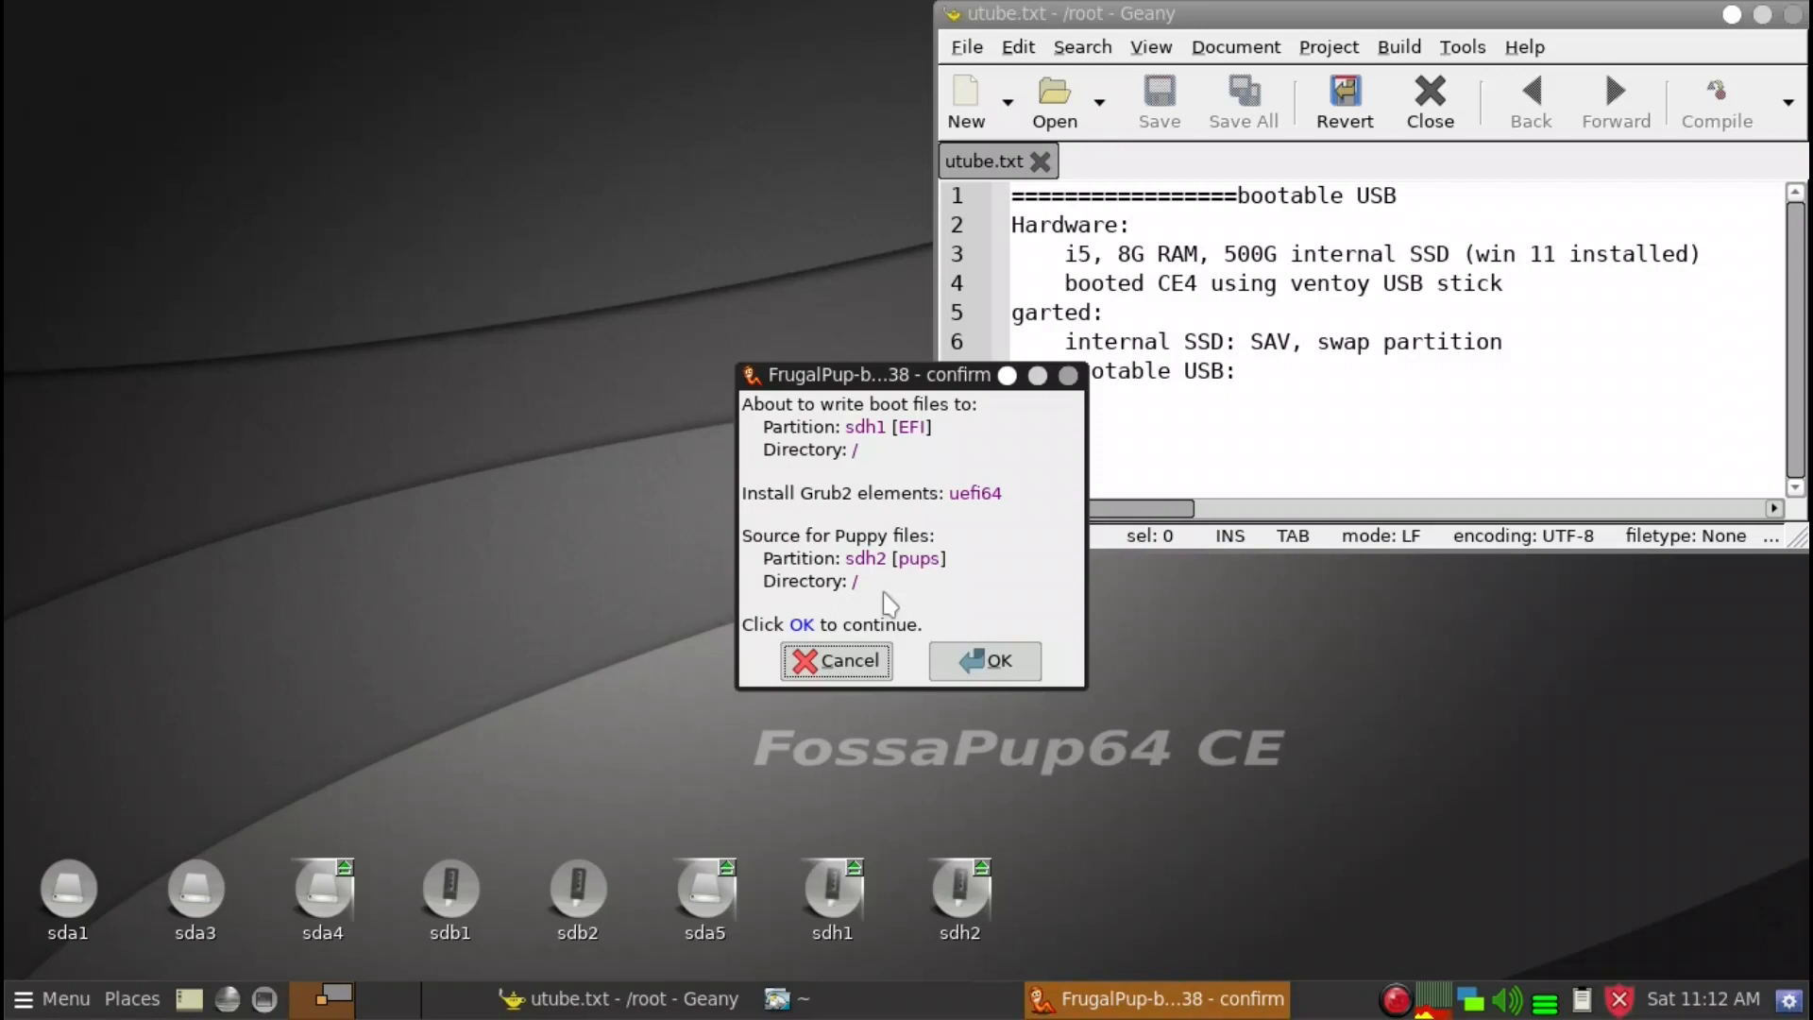
click(978, 663)
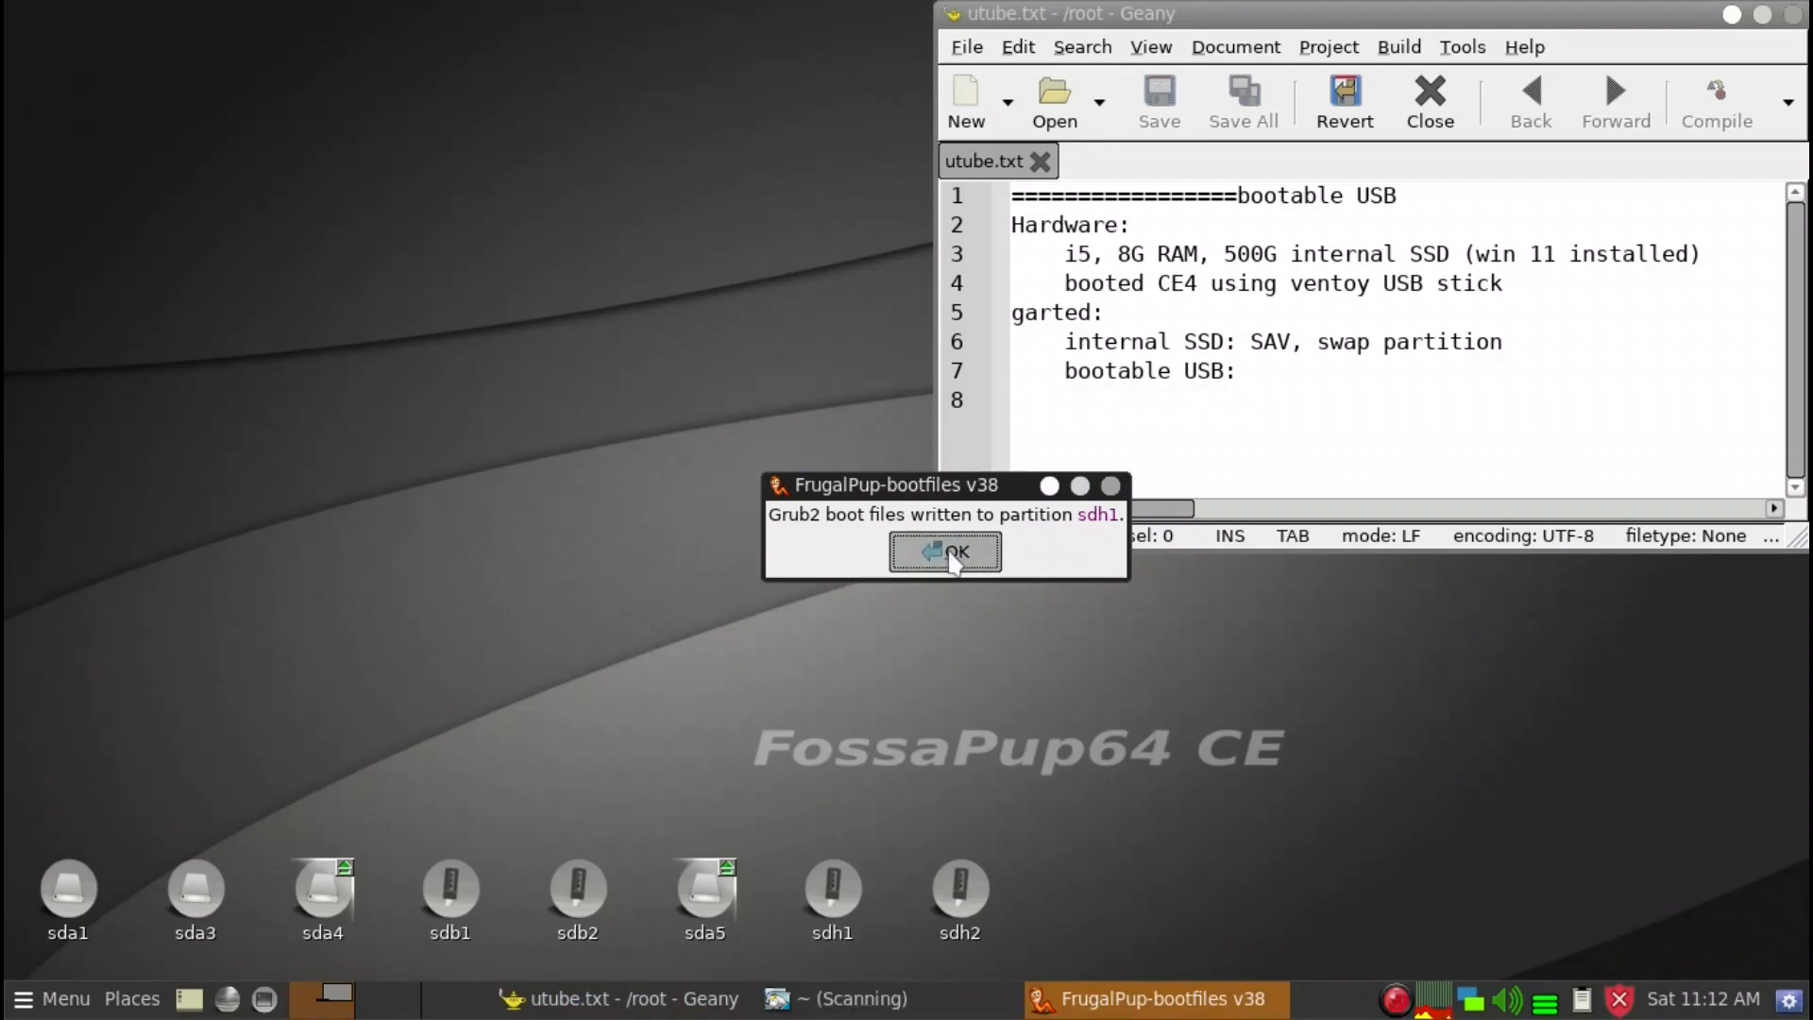
click(950, 555)
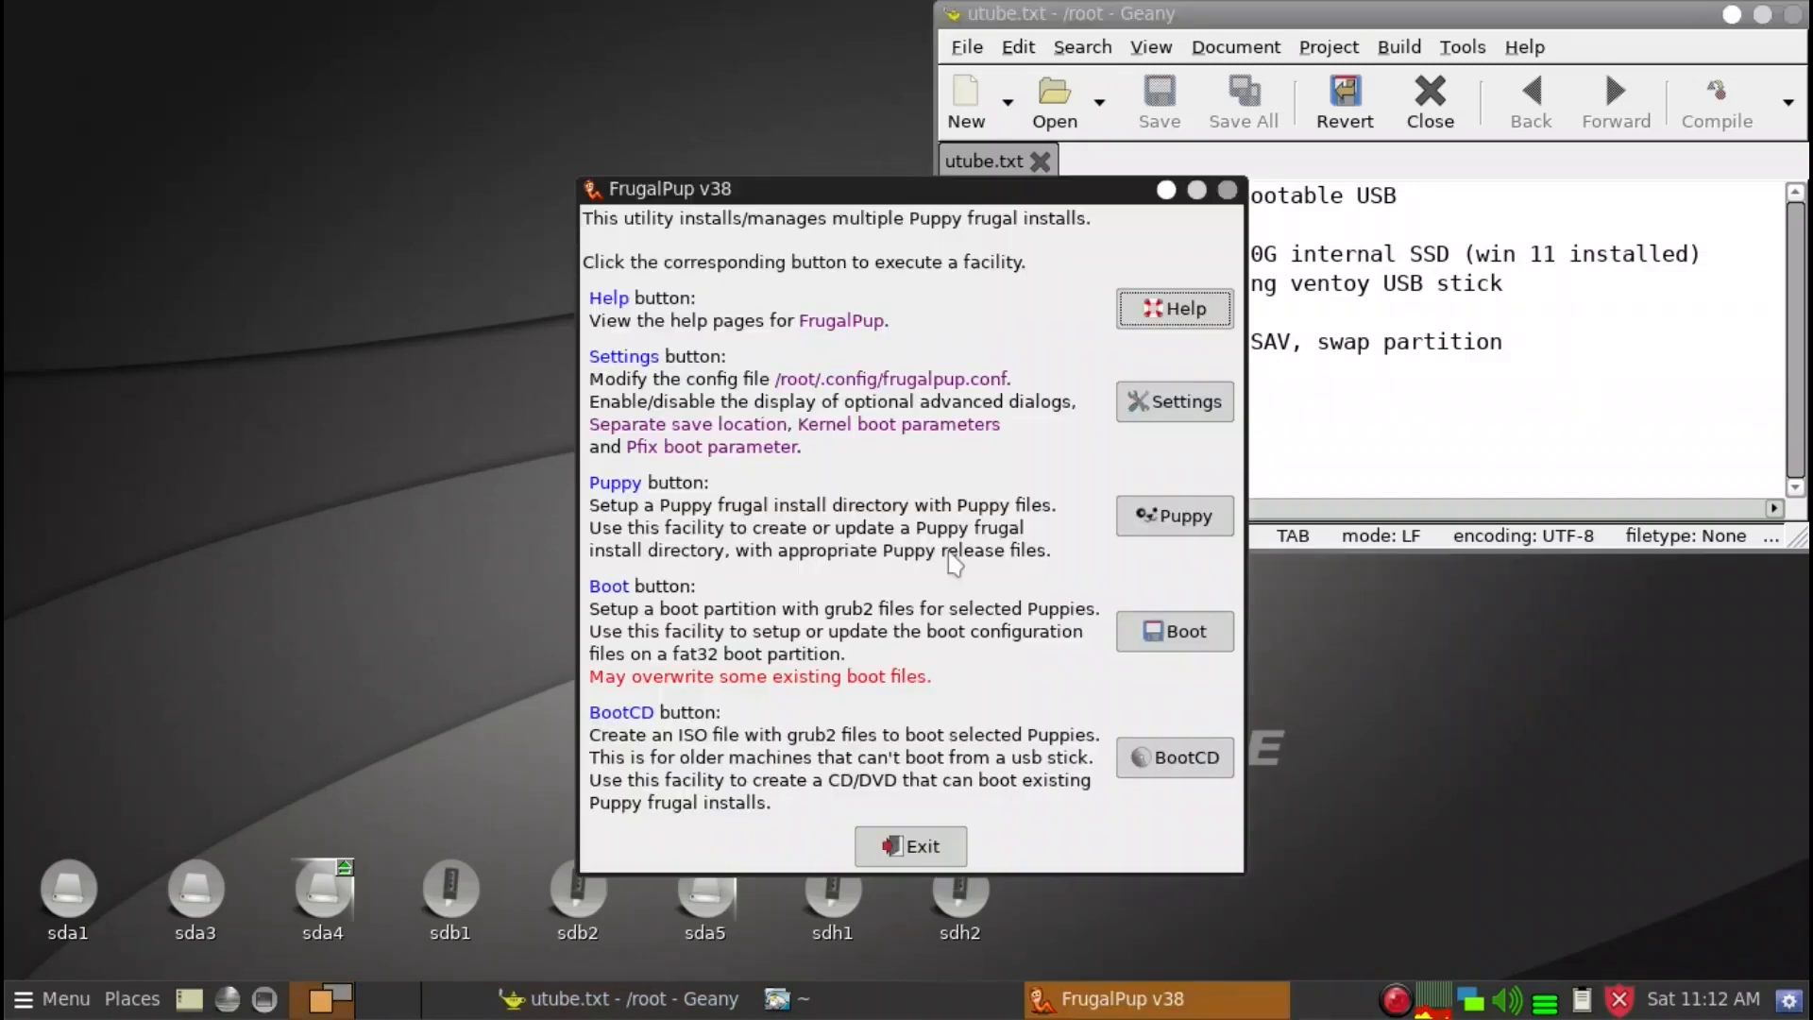
click(938, 853)
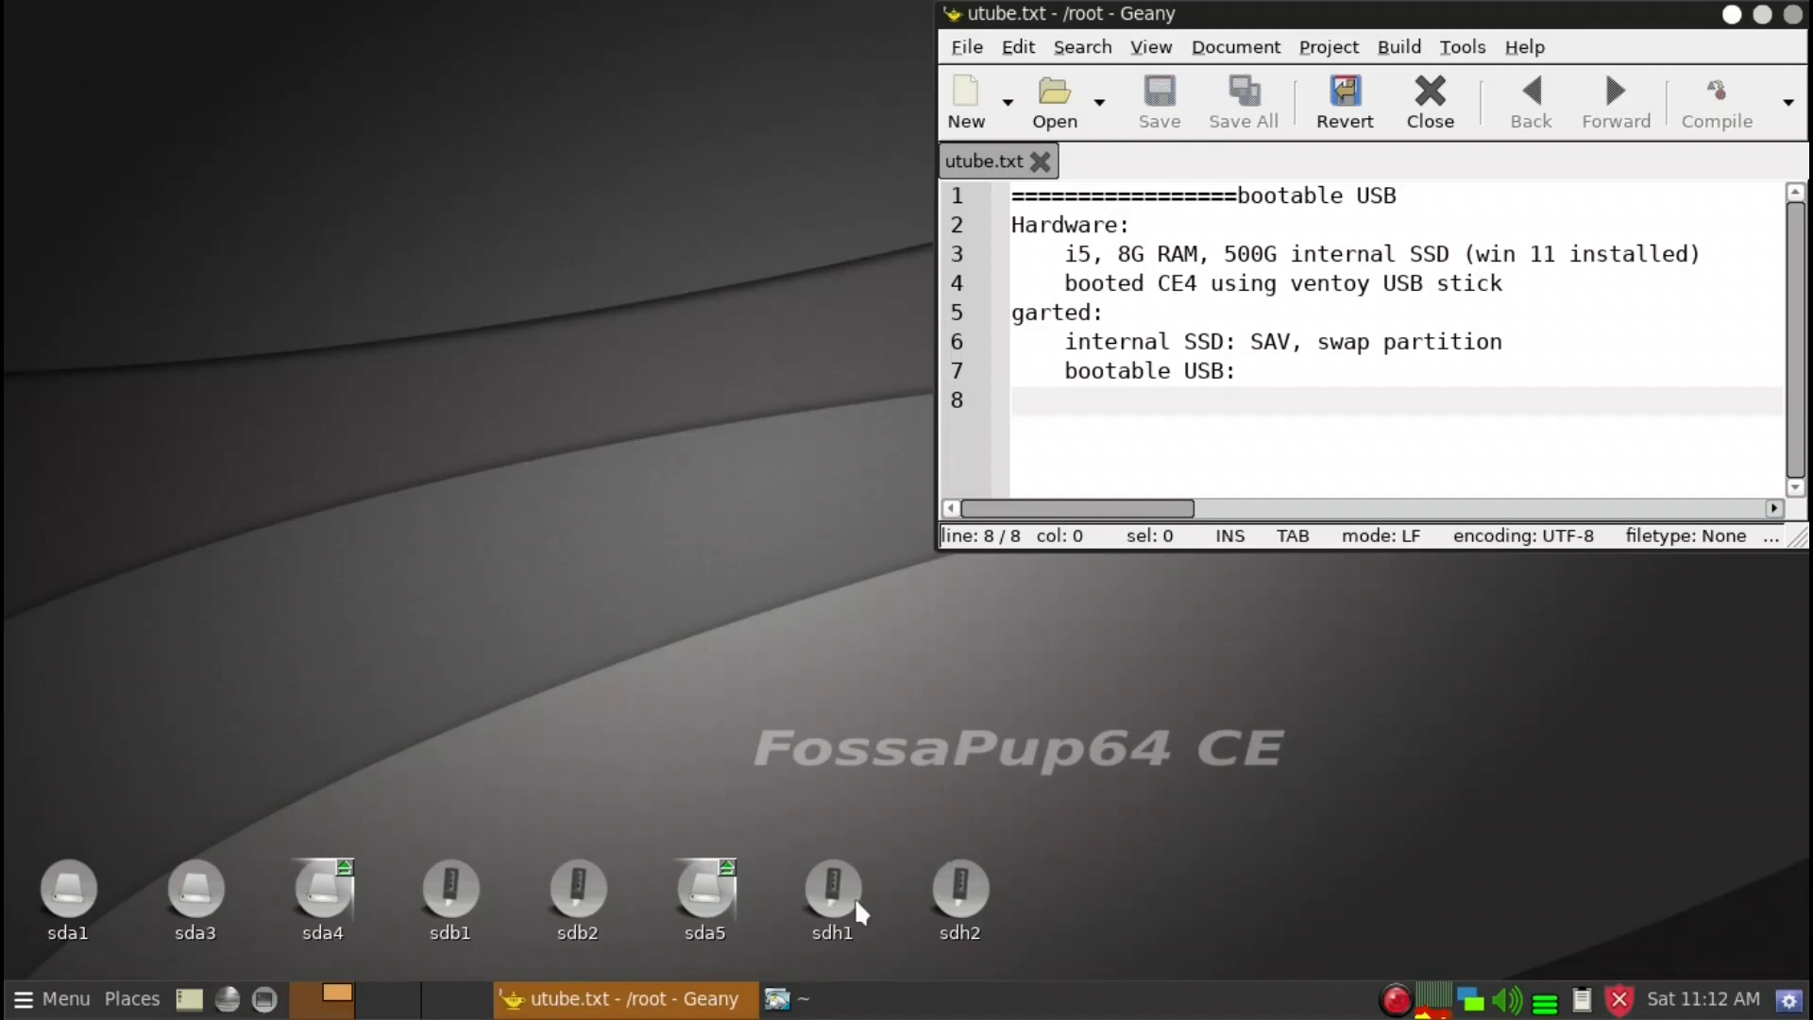
Step: Open grub.cfg from the sdh1 partition in Geany and close the partition's file window
mouse_move(843, 899)
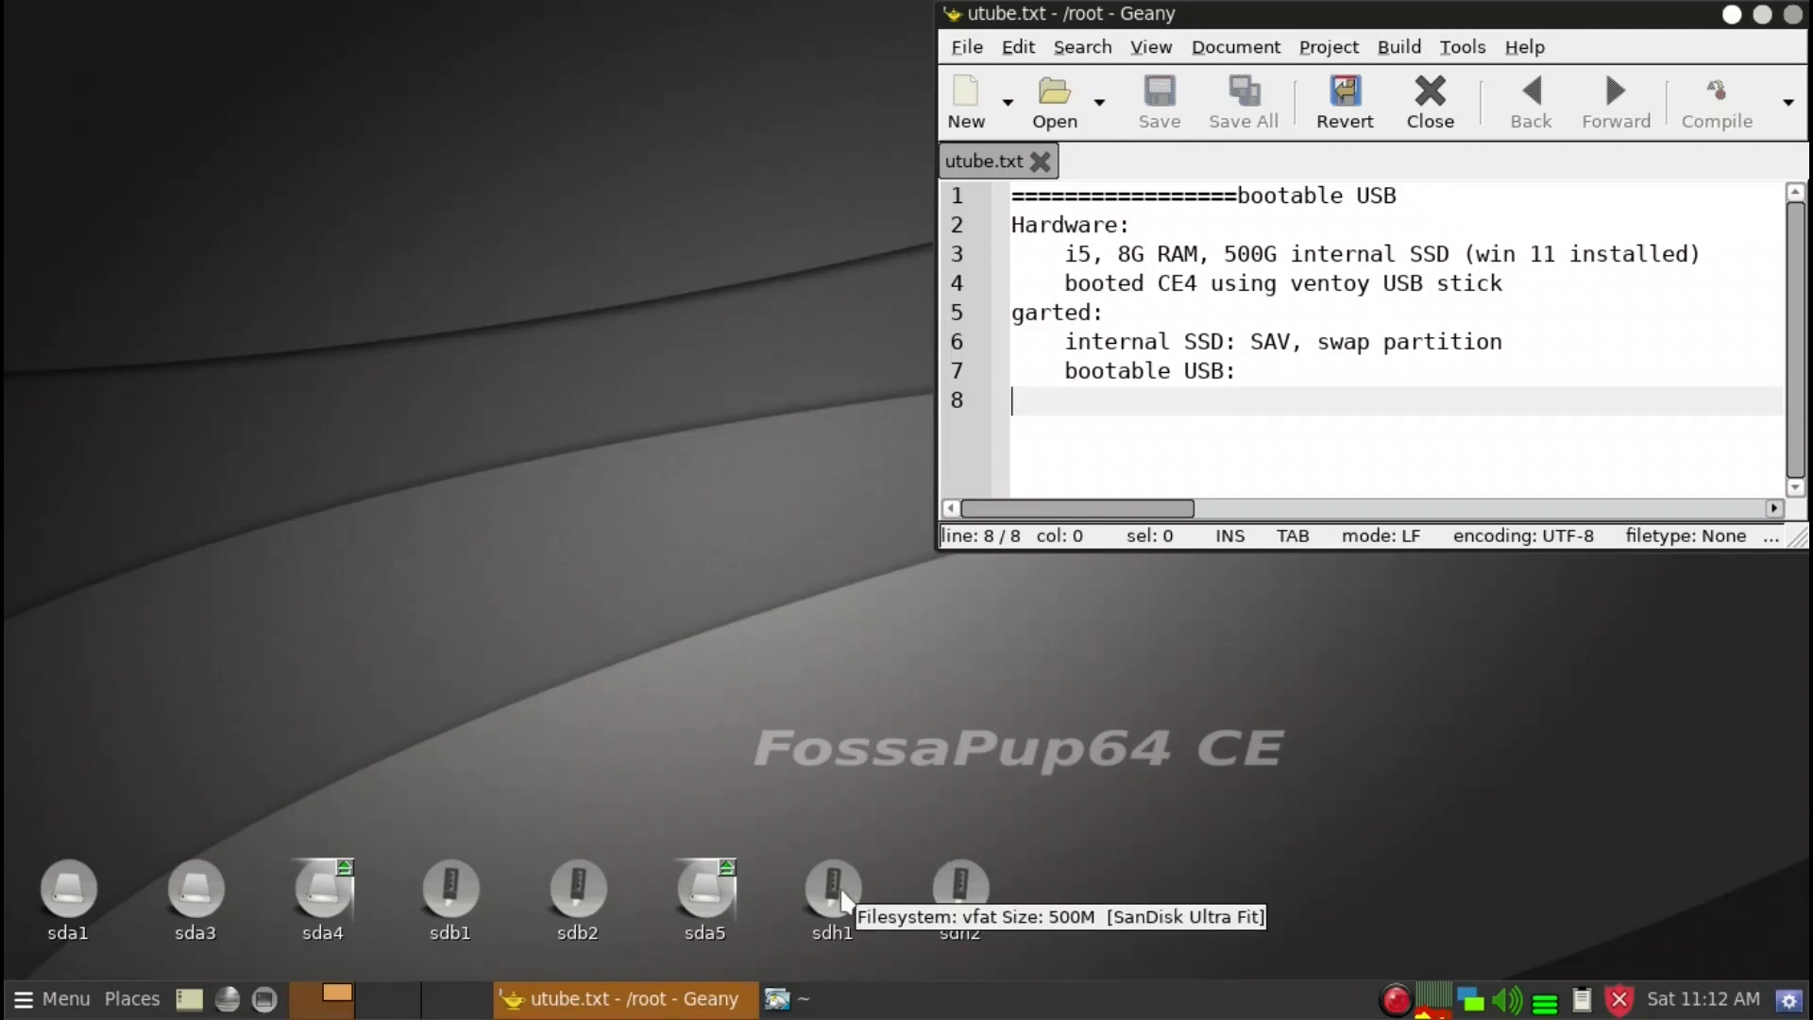
click(835, 892)
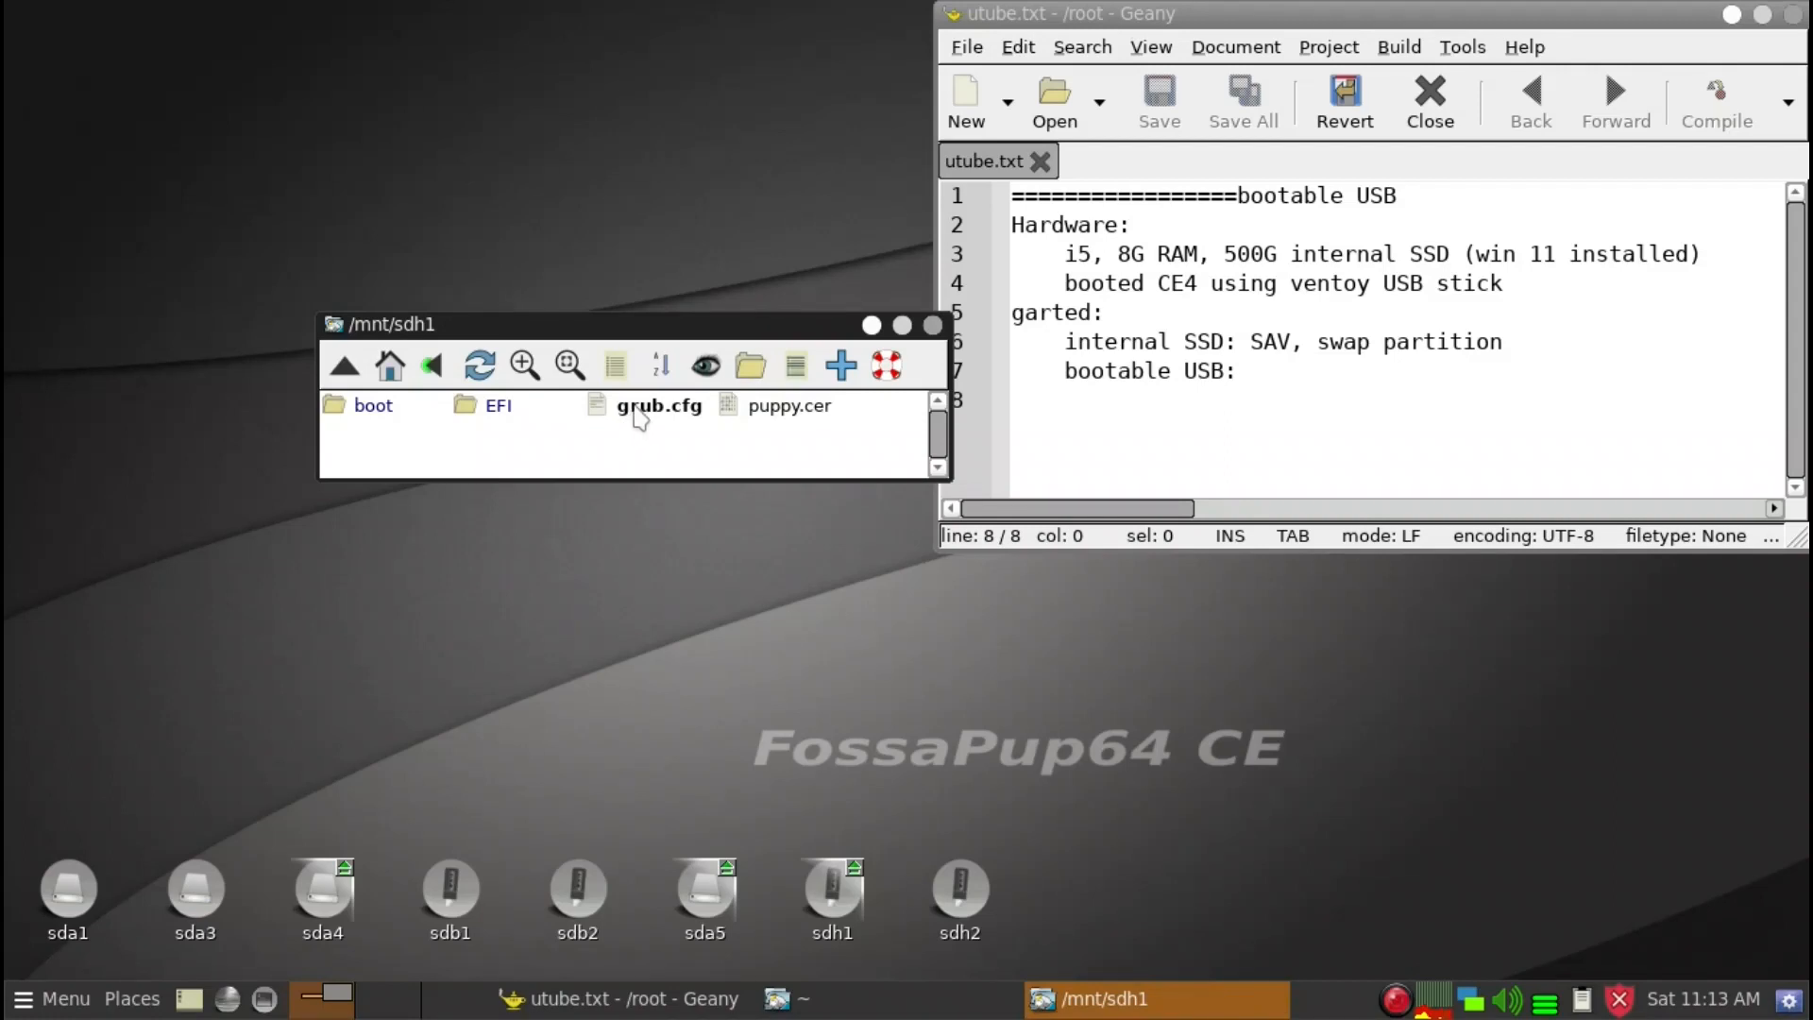
drag(641, 418, 1174, 436)
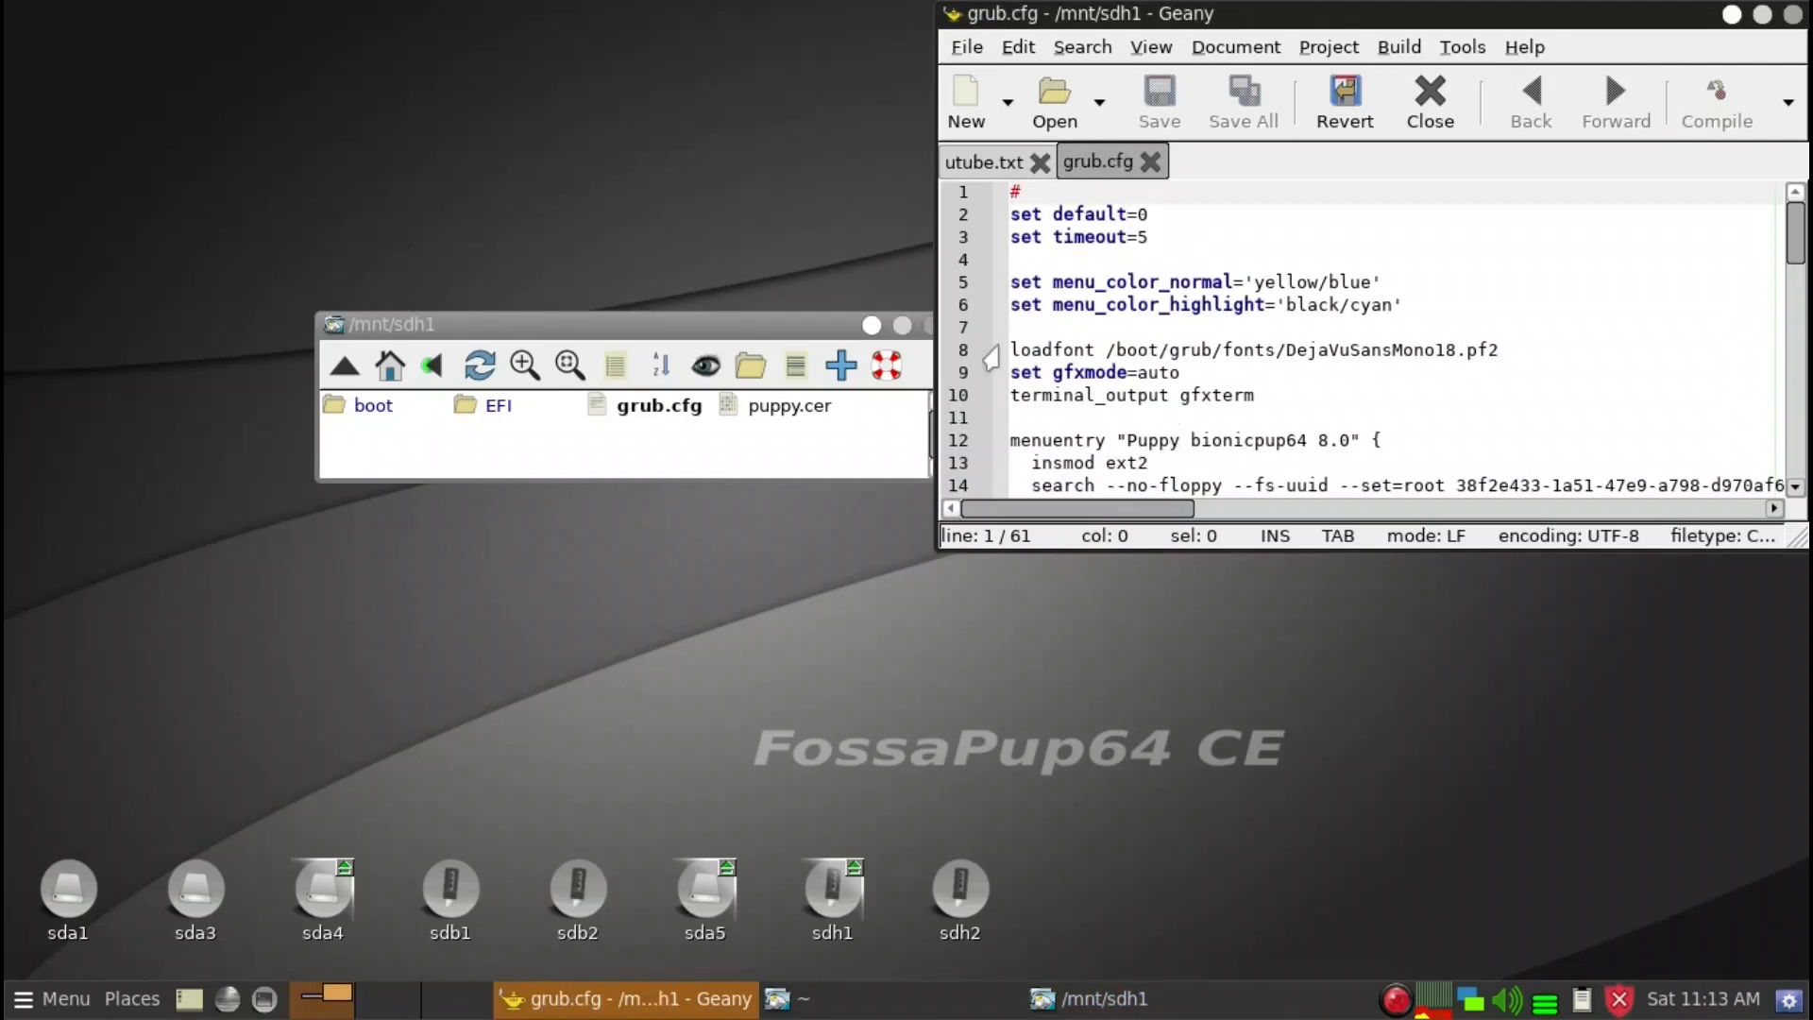
drag(810, 331, 705, 381)
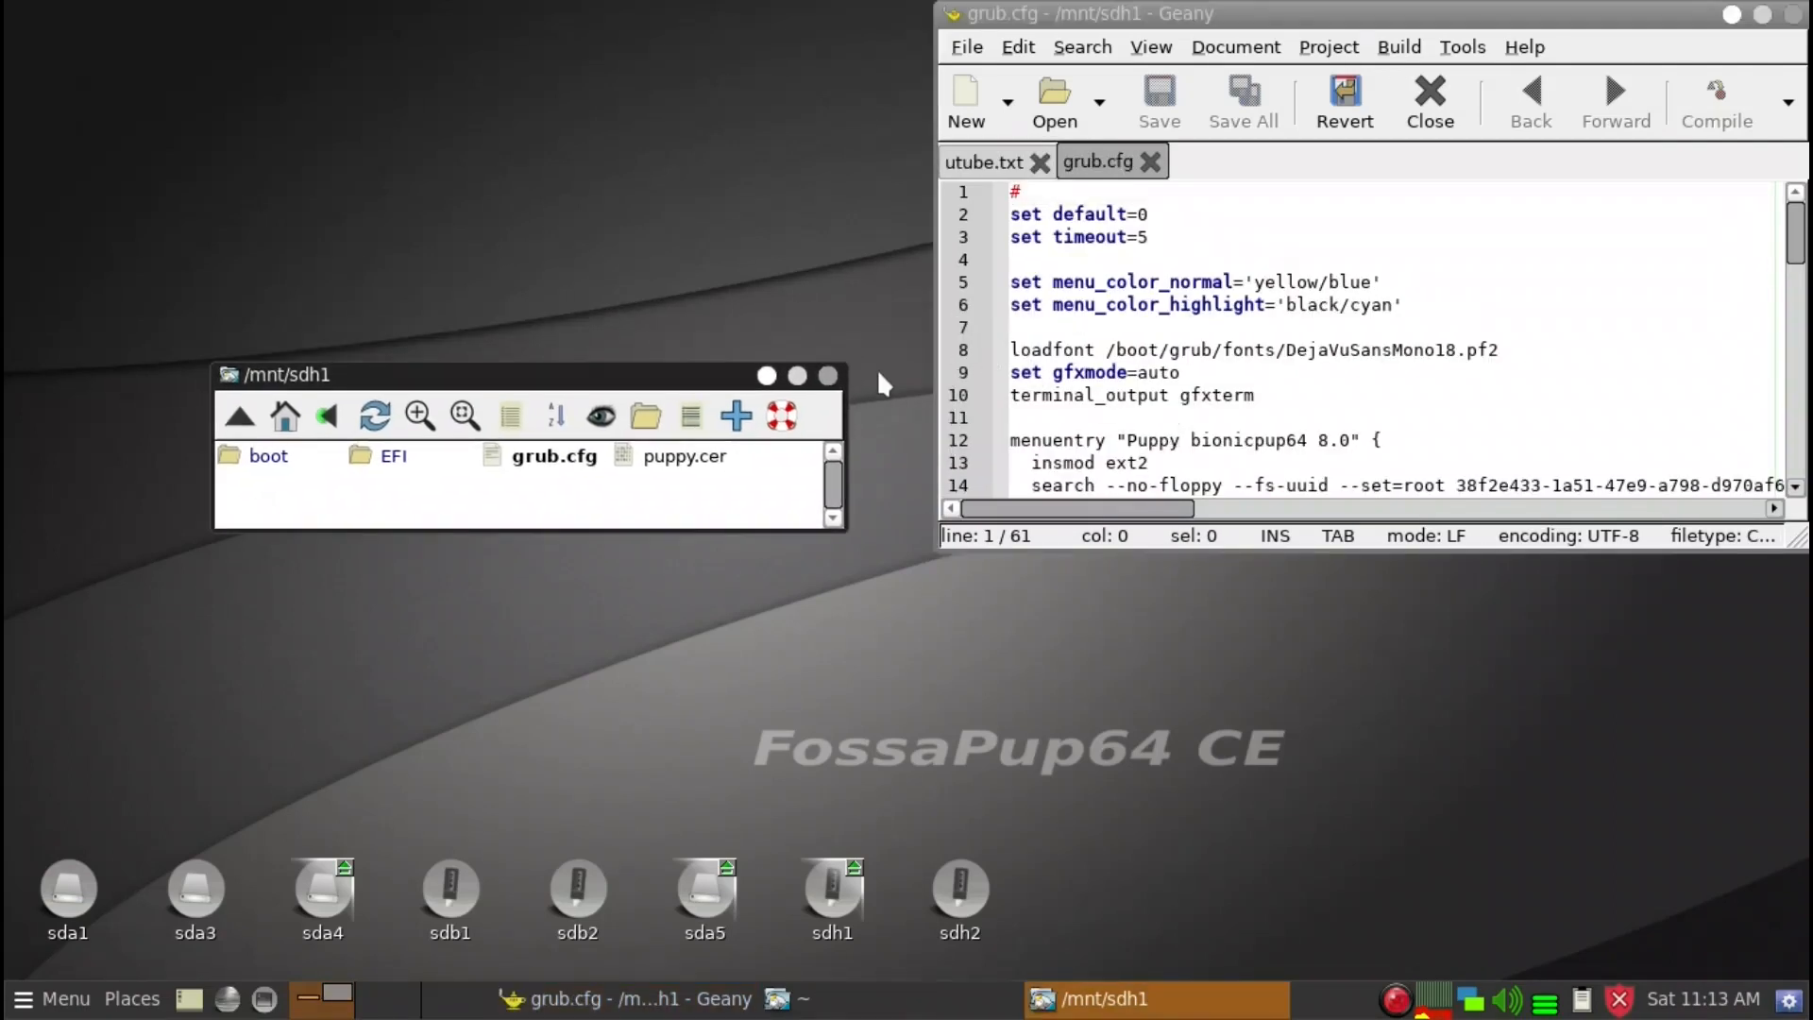
click(828, 377)
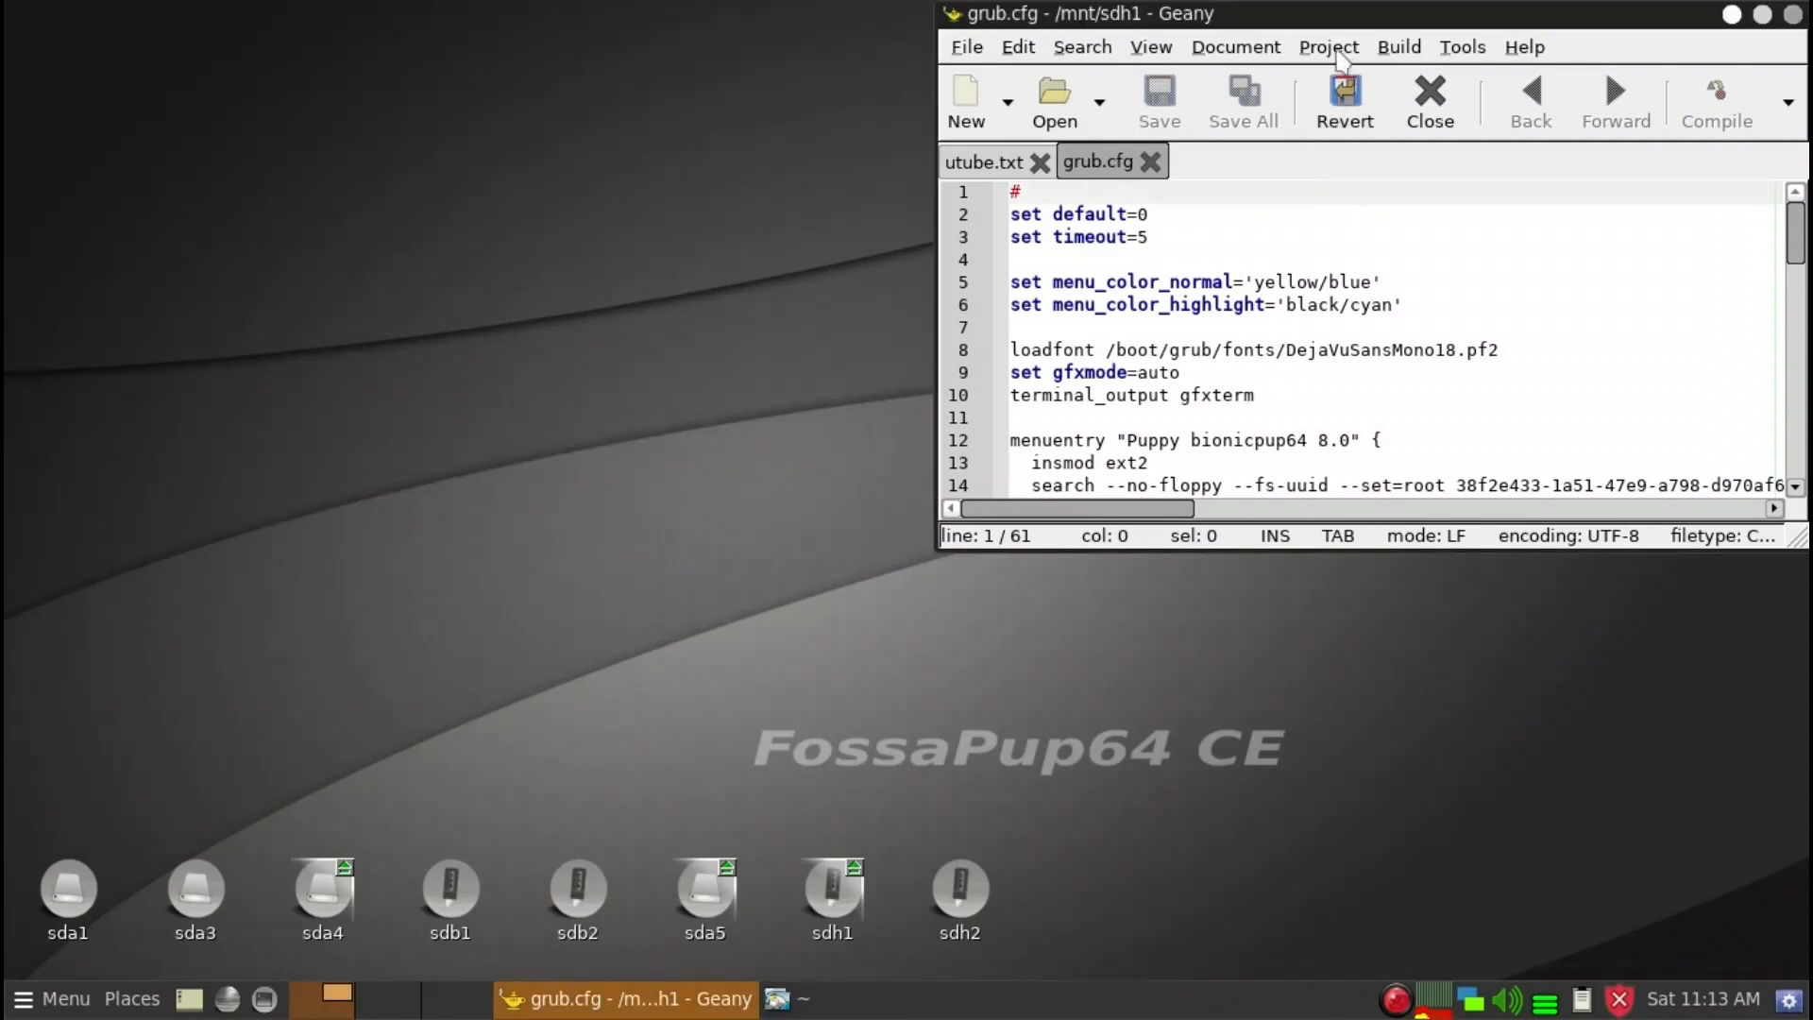
Step: Enlarge the grub.cfg text, turn on line wrapping, and maximize the editor window
drag(1308, 15, 984, 66)
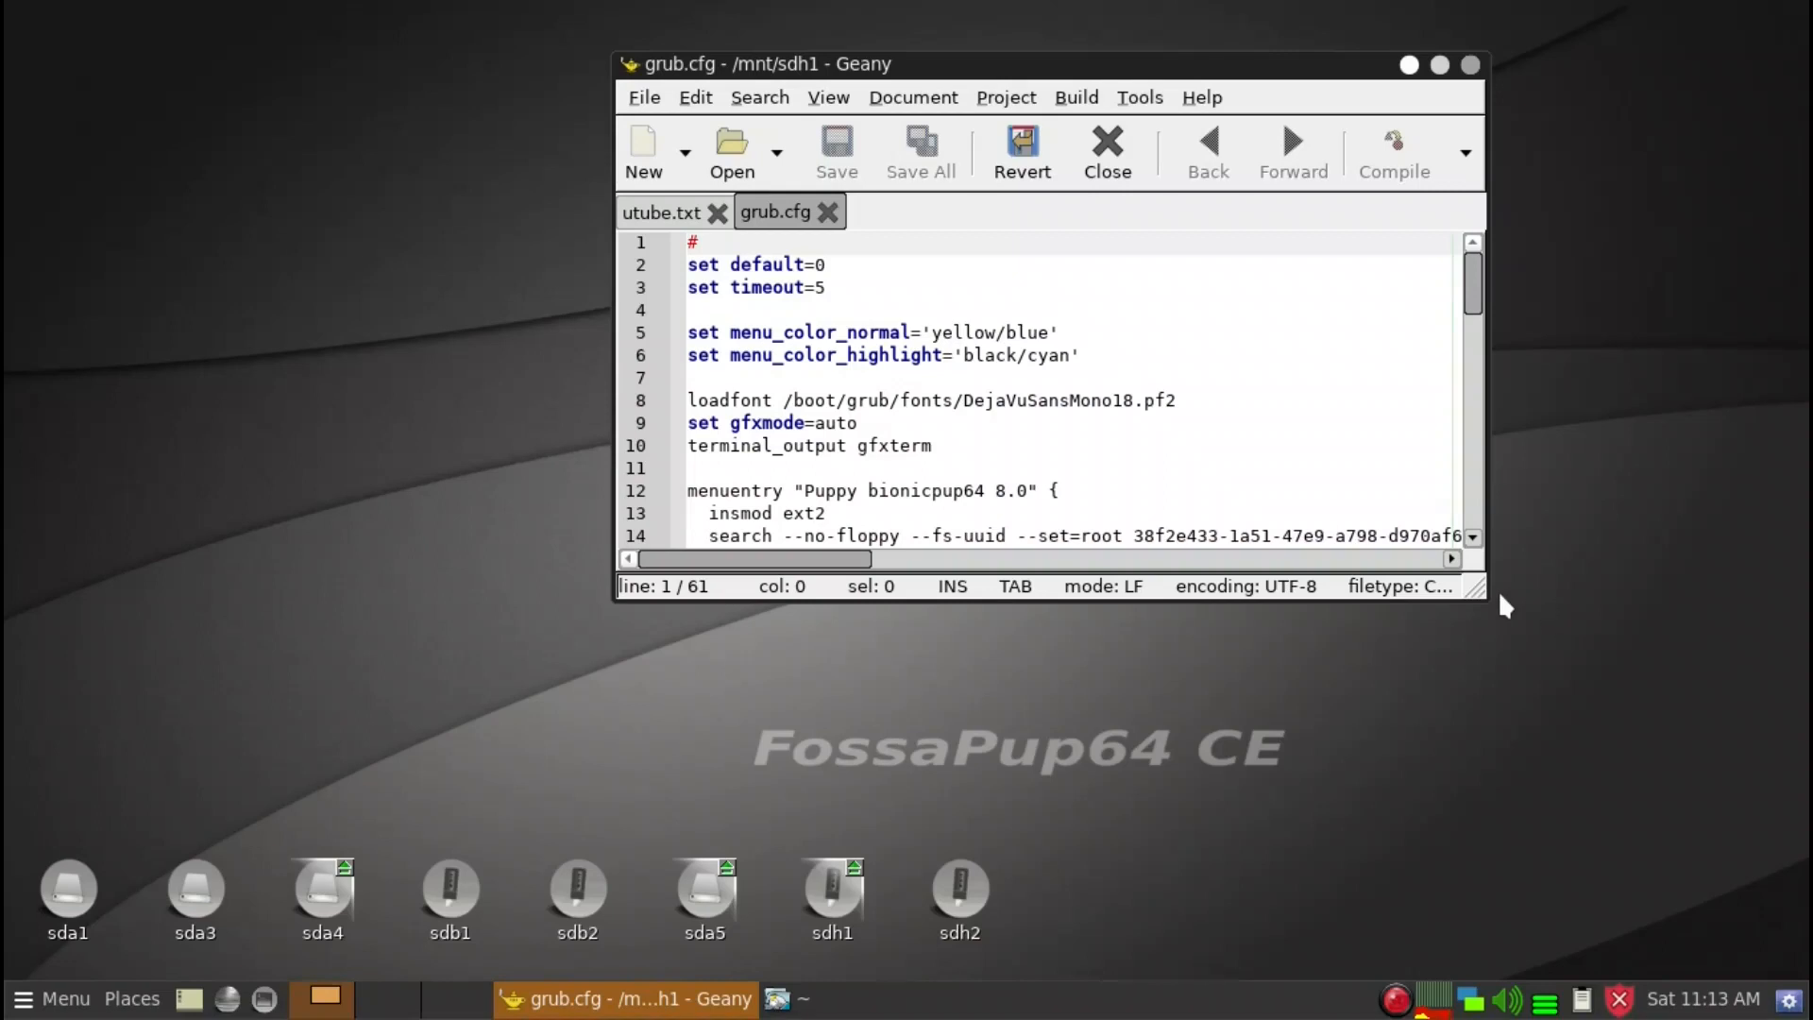
drag(1475, 590, 1733, 760)
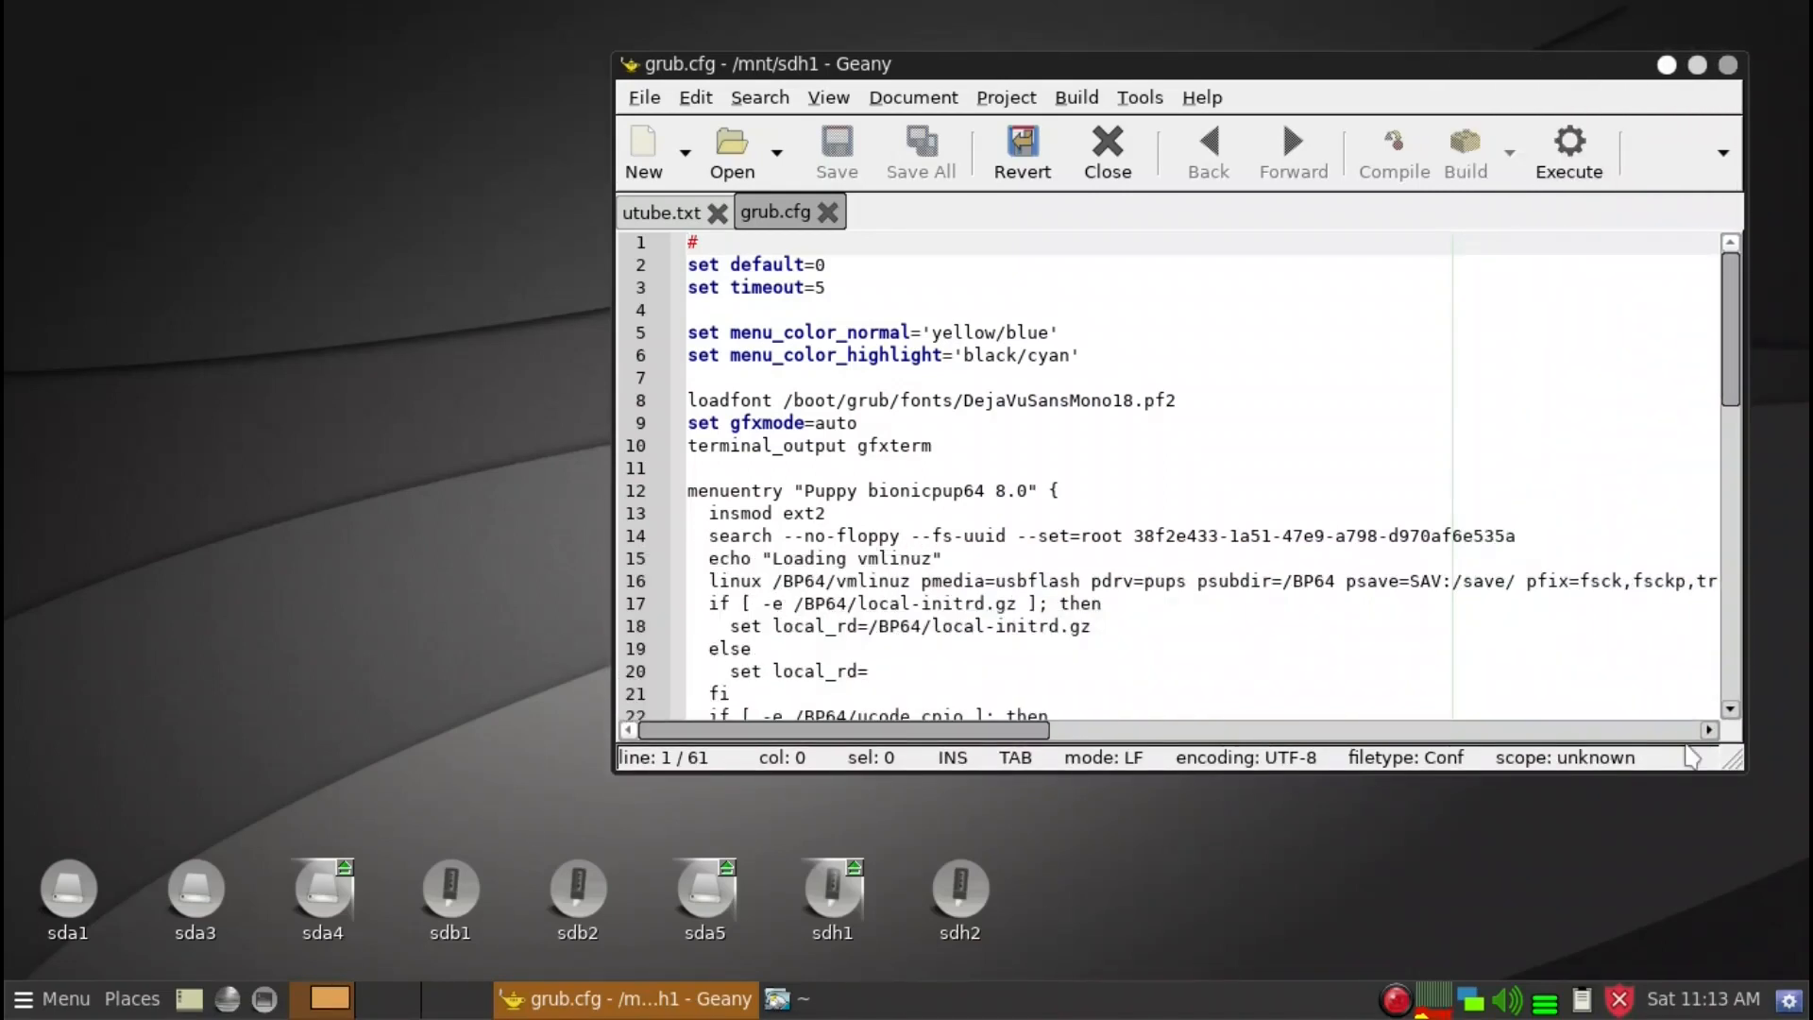
key(ctrl+plus)
key(ctrl+plus)
key(ctrl+plus)
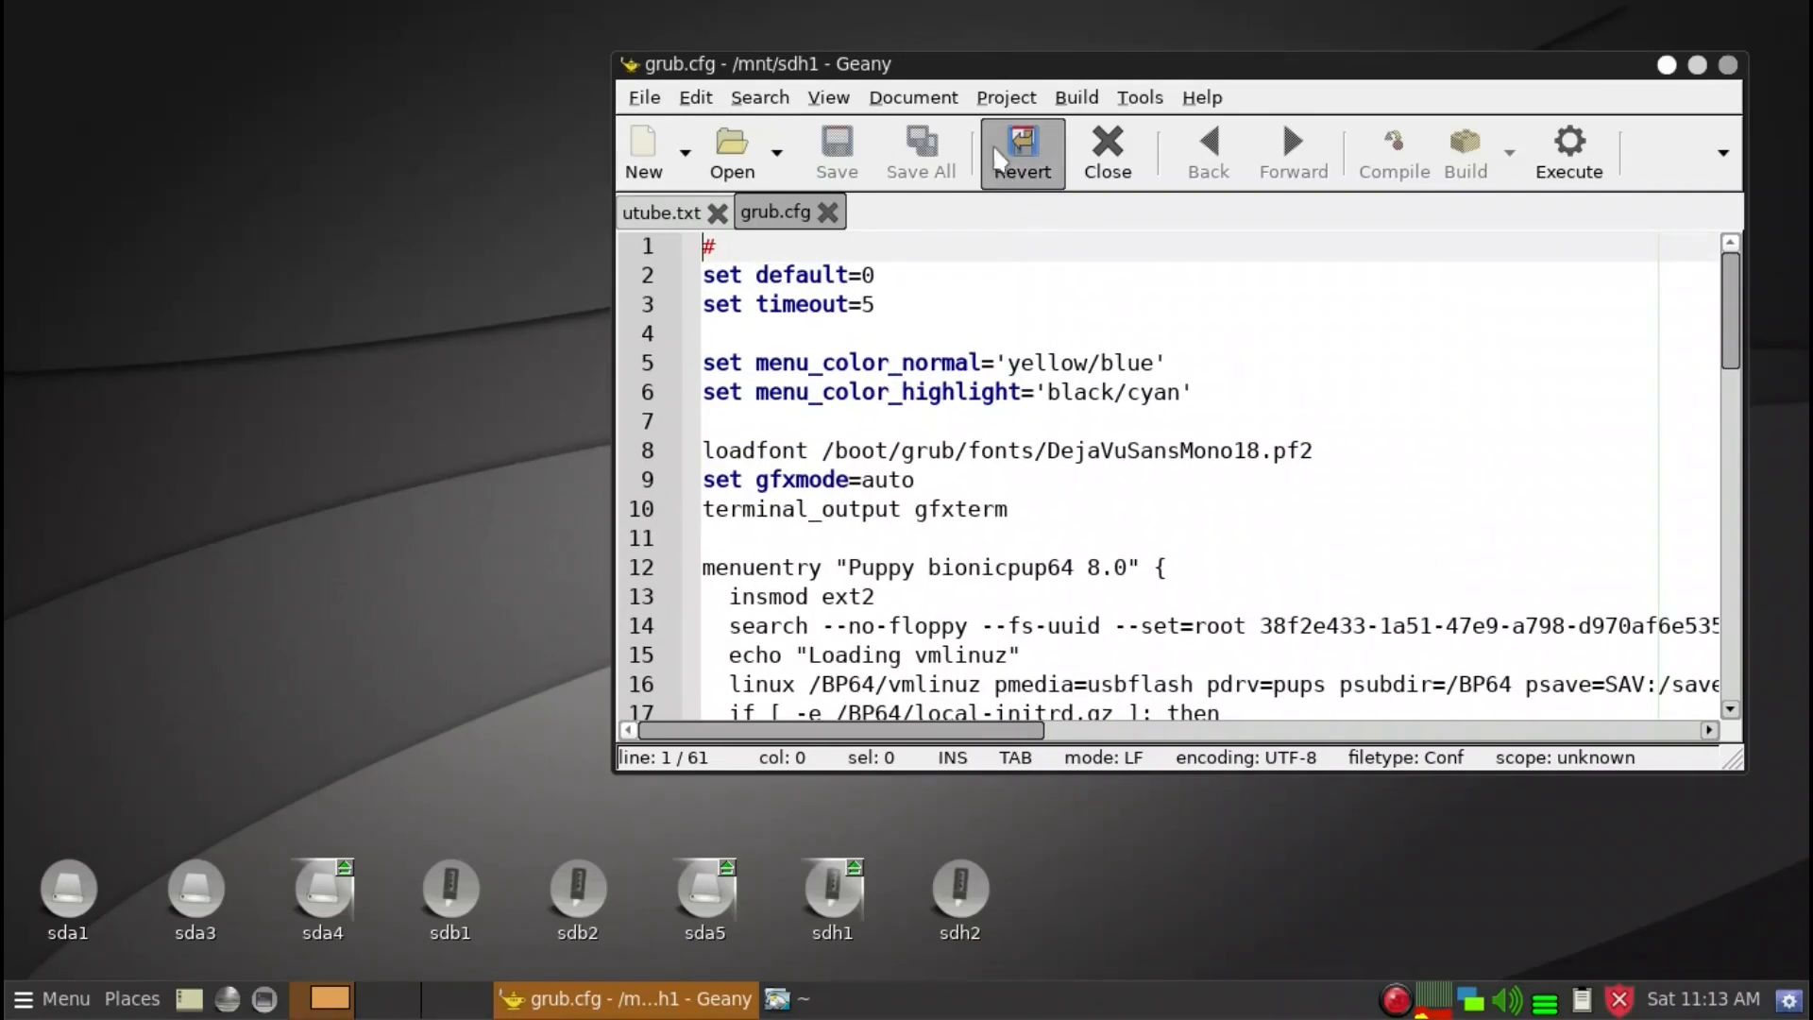
click(943, 99)
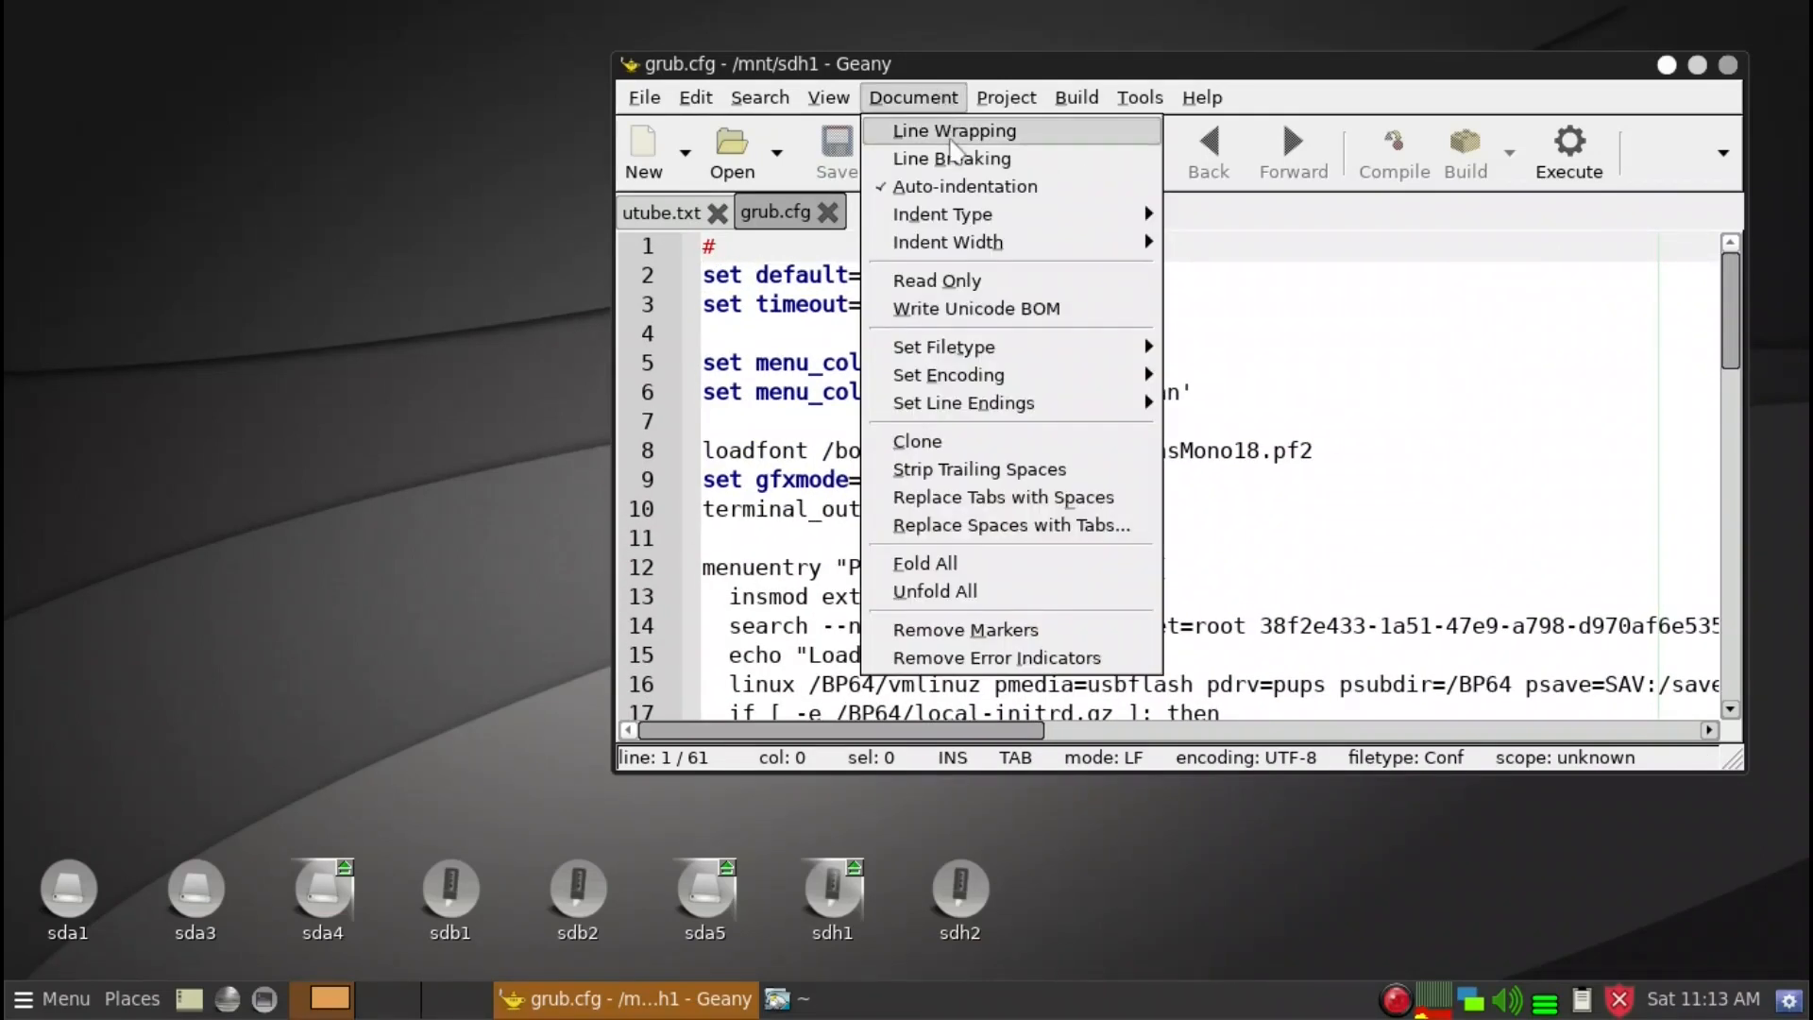
click(950, 137)
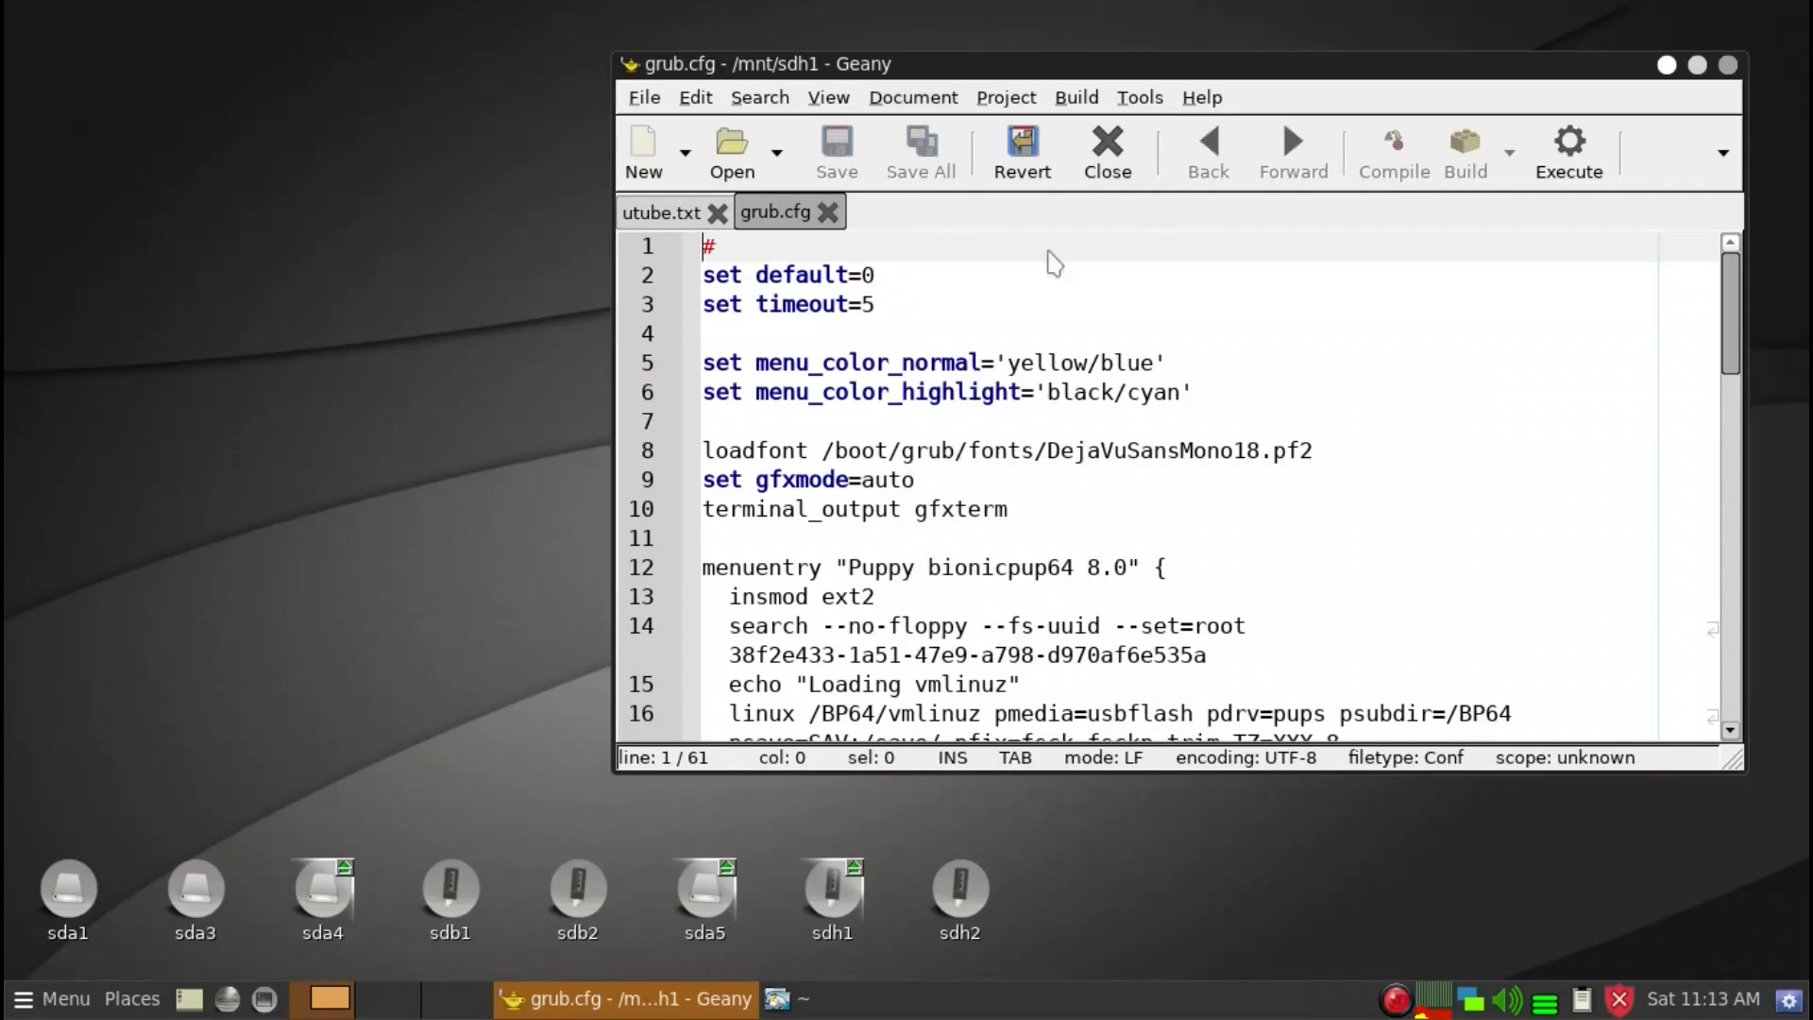
double_click(1032, 72)
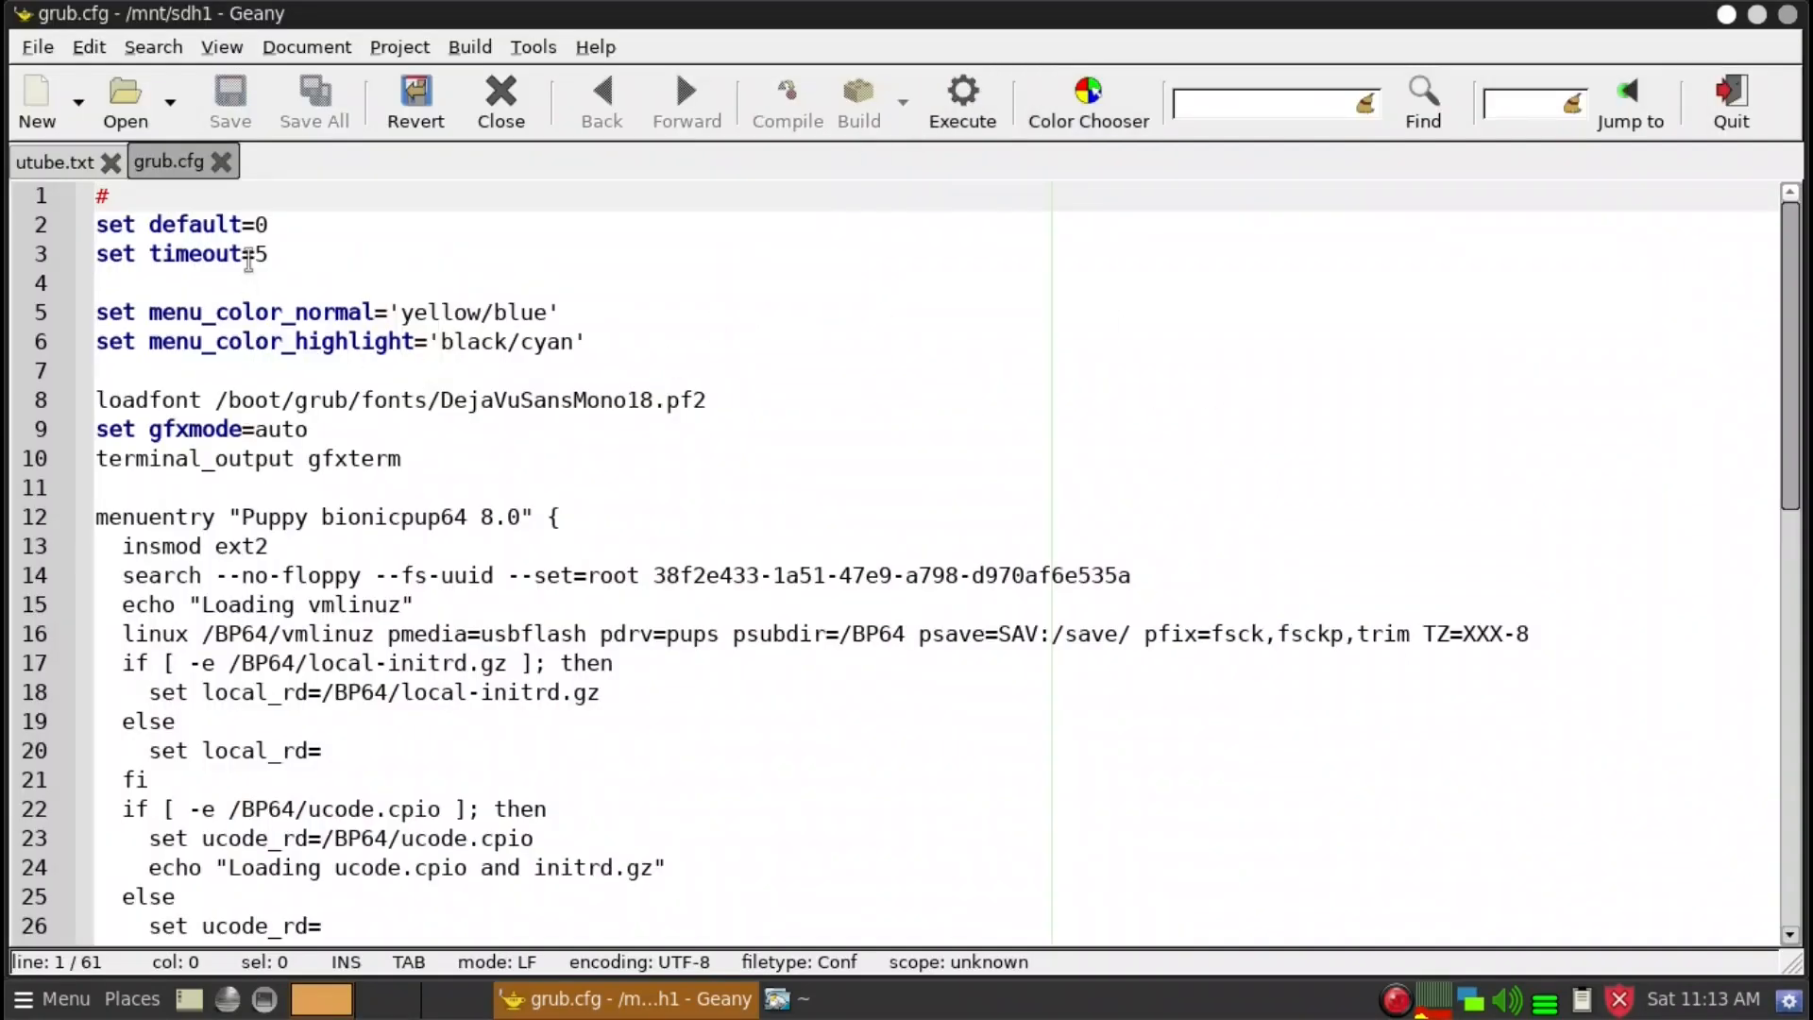
Step: Set the boot timeout in grub.cfg to 3 and rename the Puppy bionicpup64 8.0 menu entry to BP64
click(297, 253)
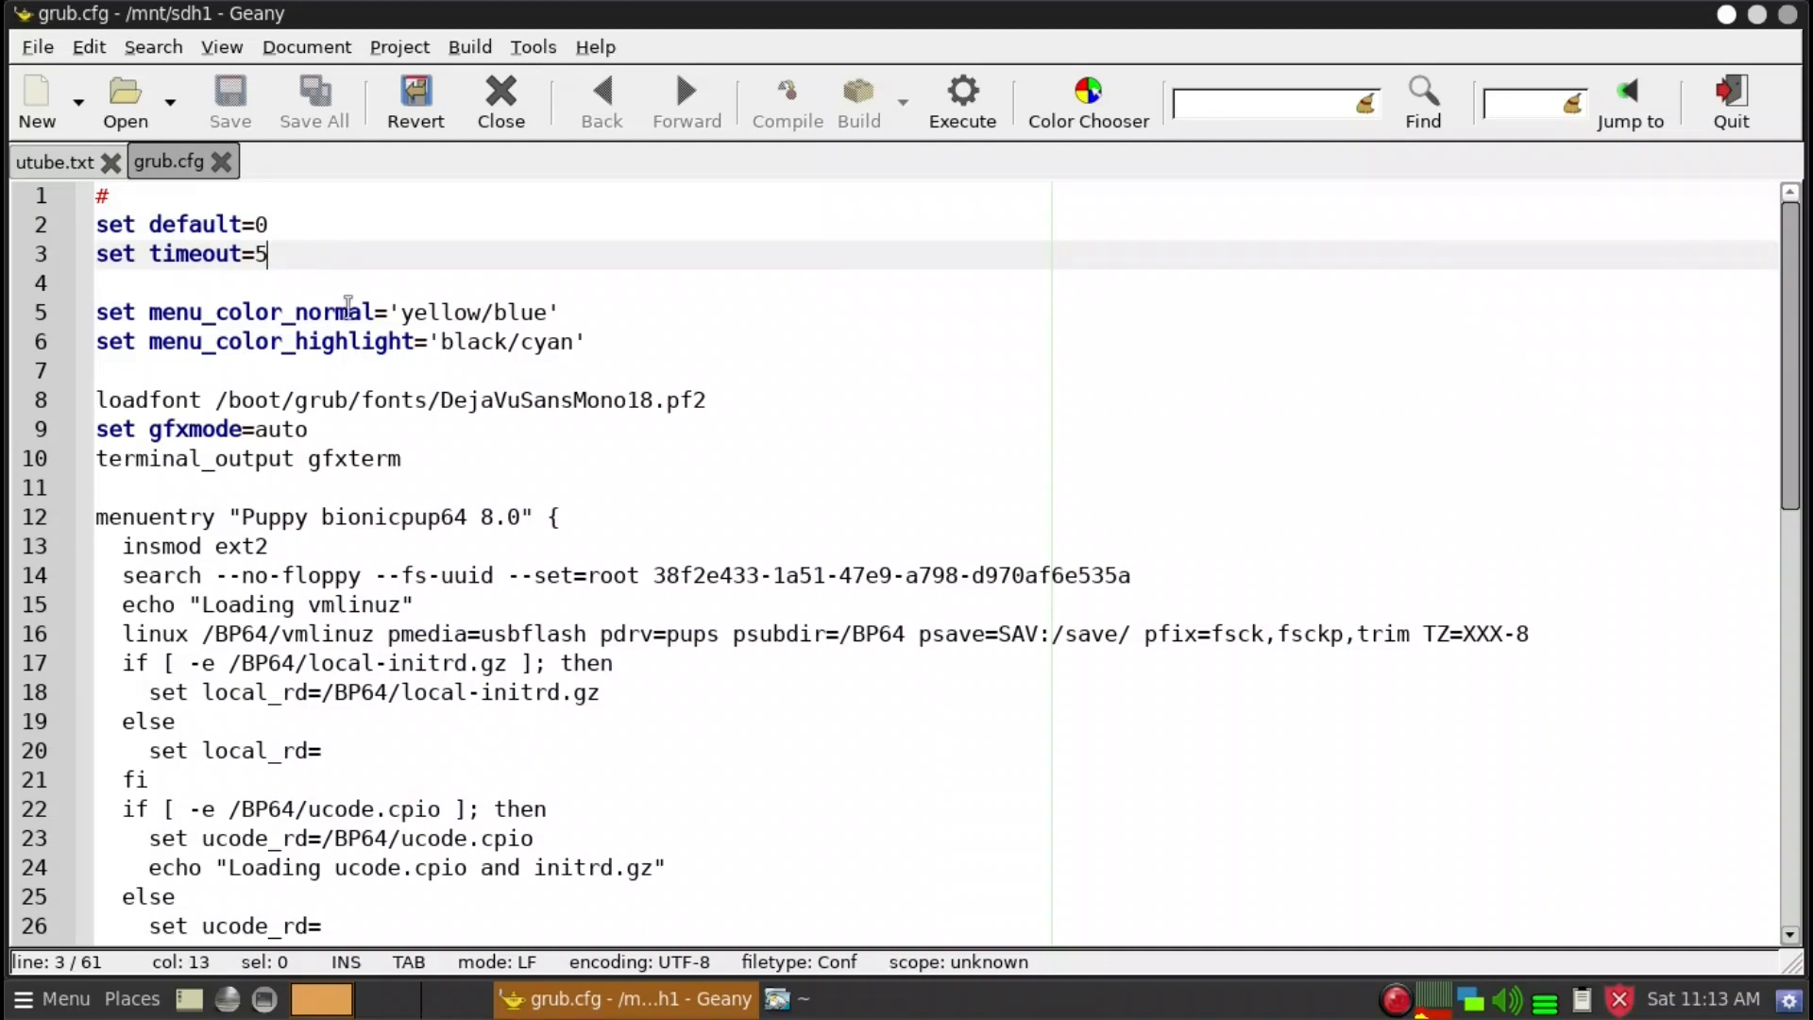
key(BackSpace)
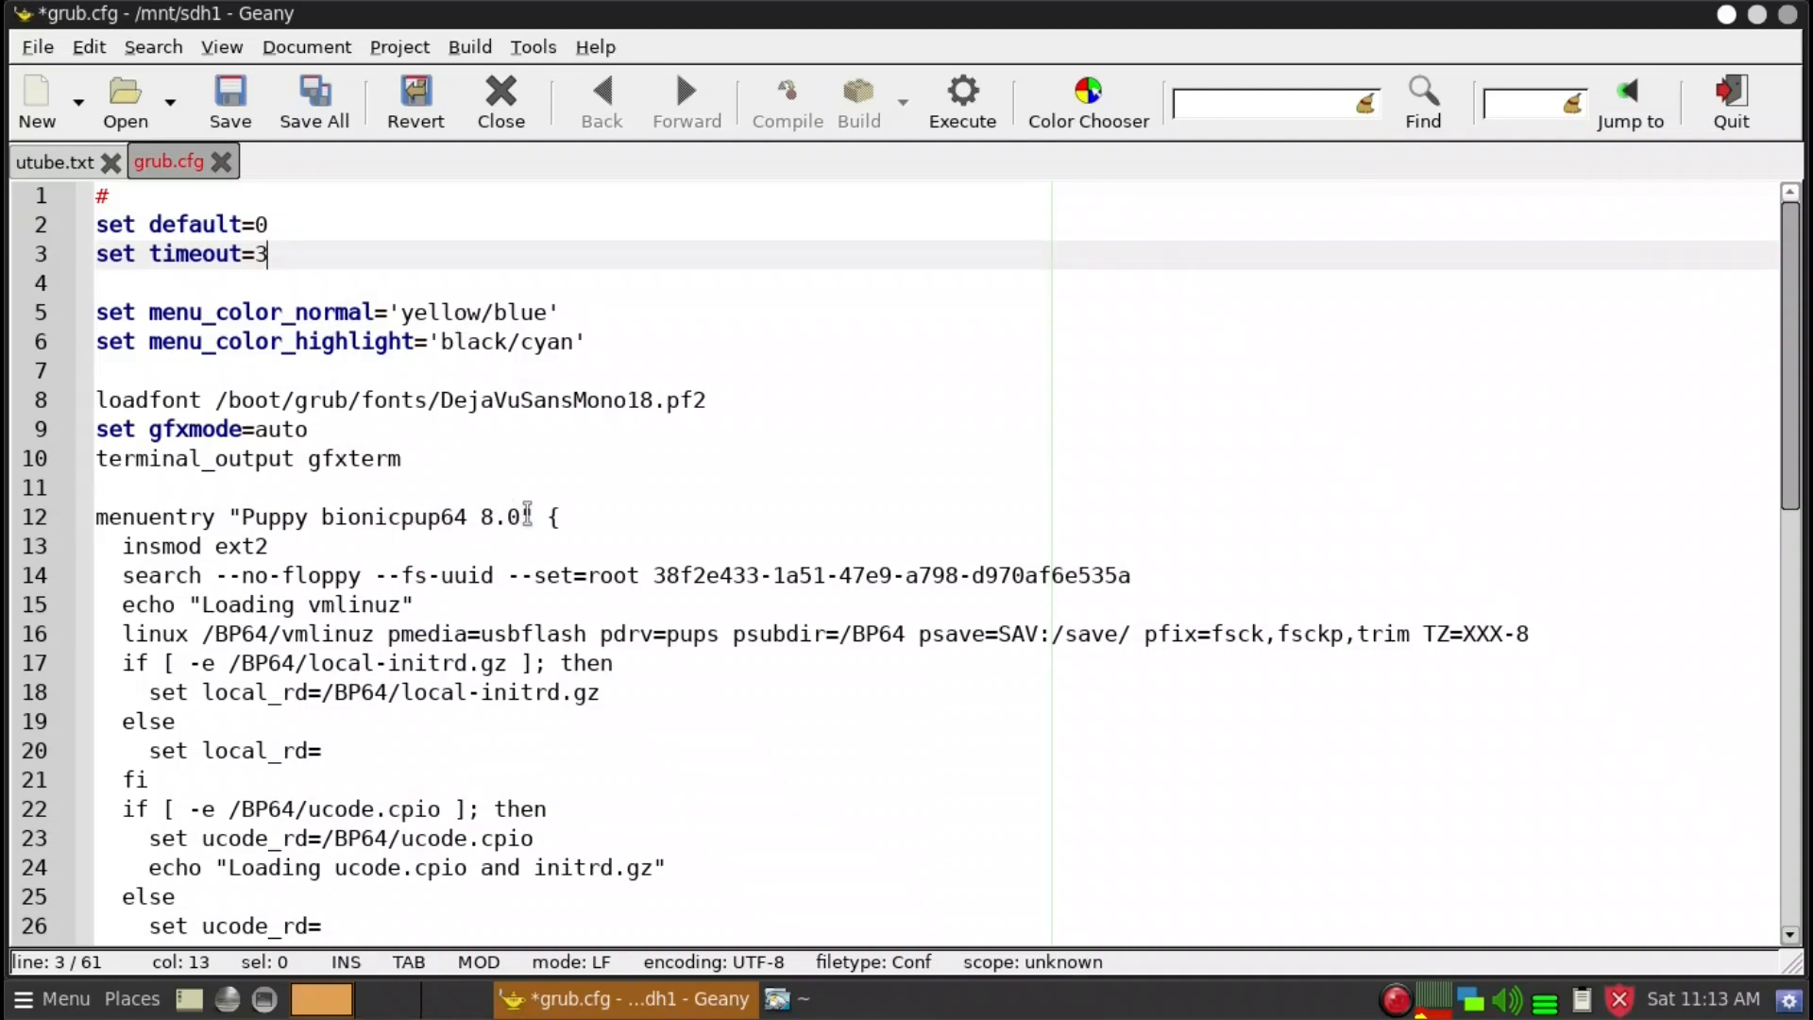
drag(522, 518, 241, 519)
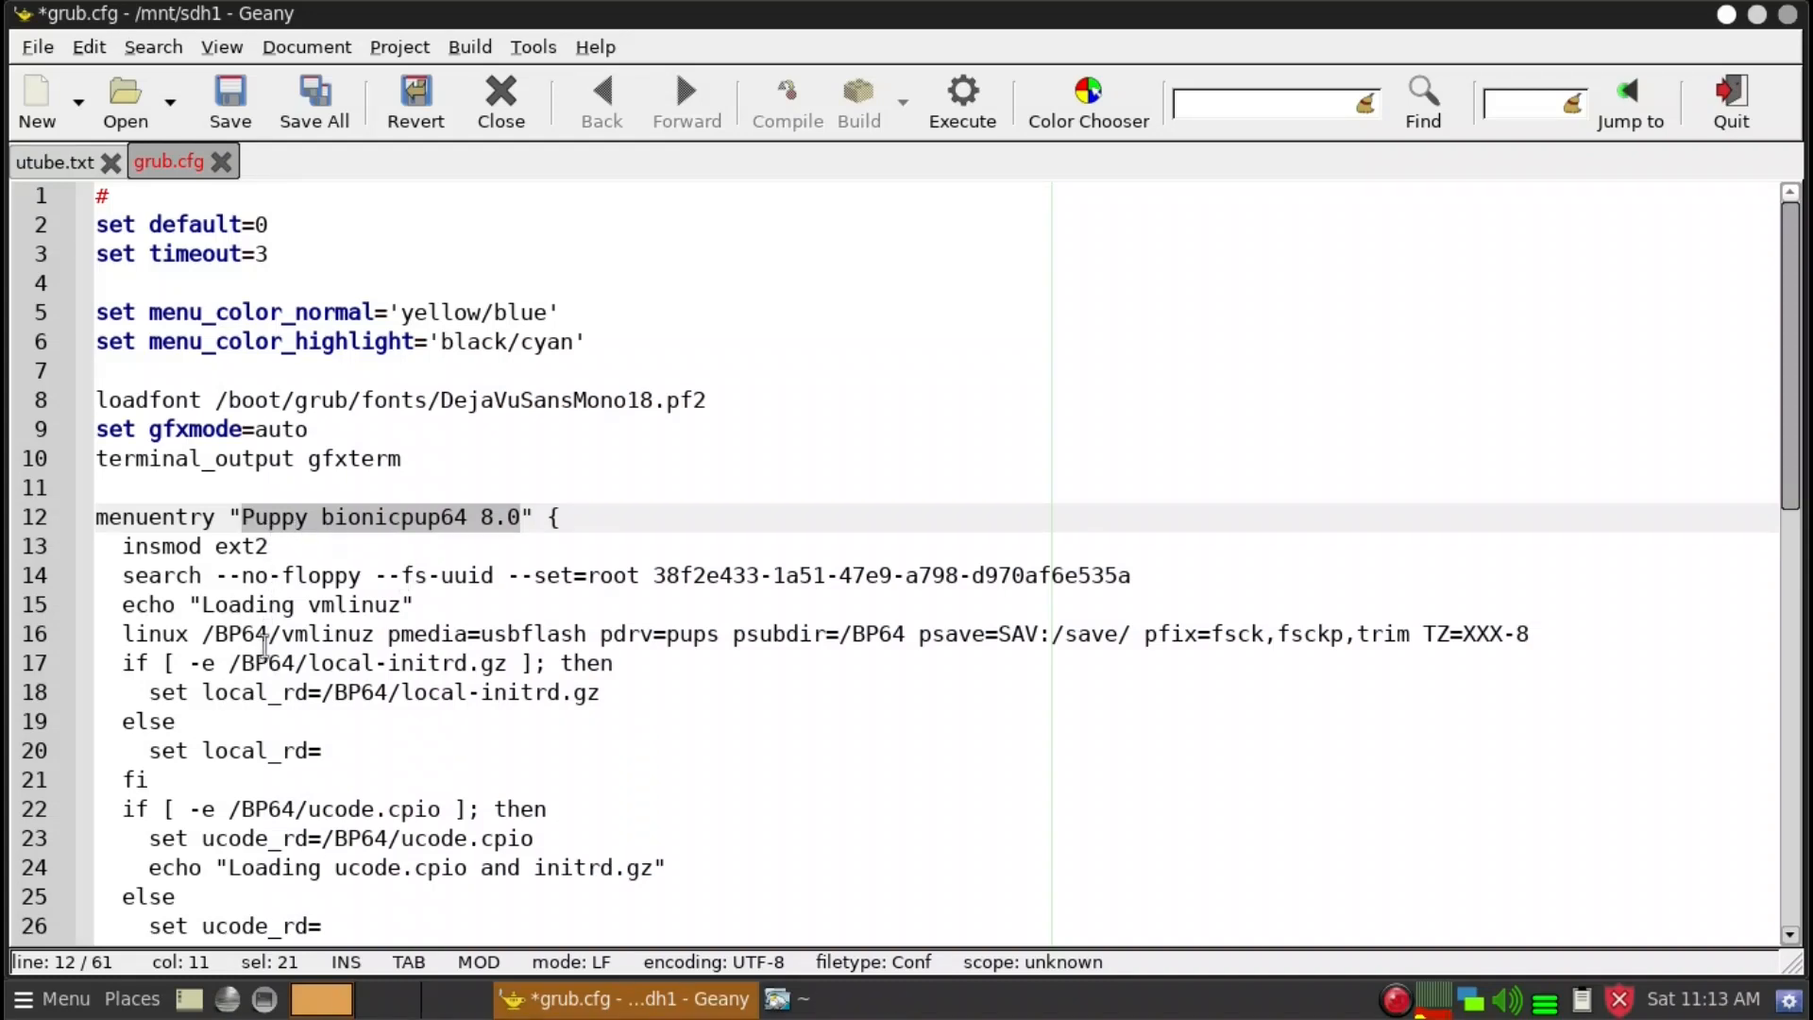
text(BP64)
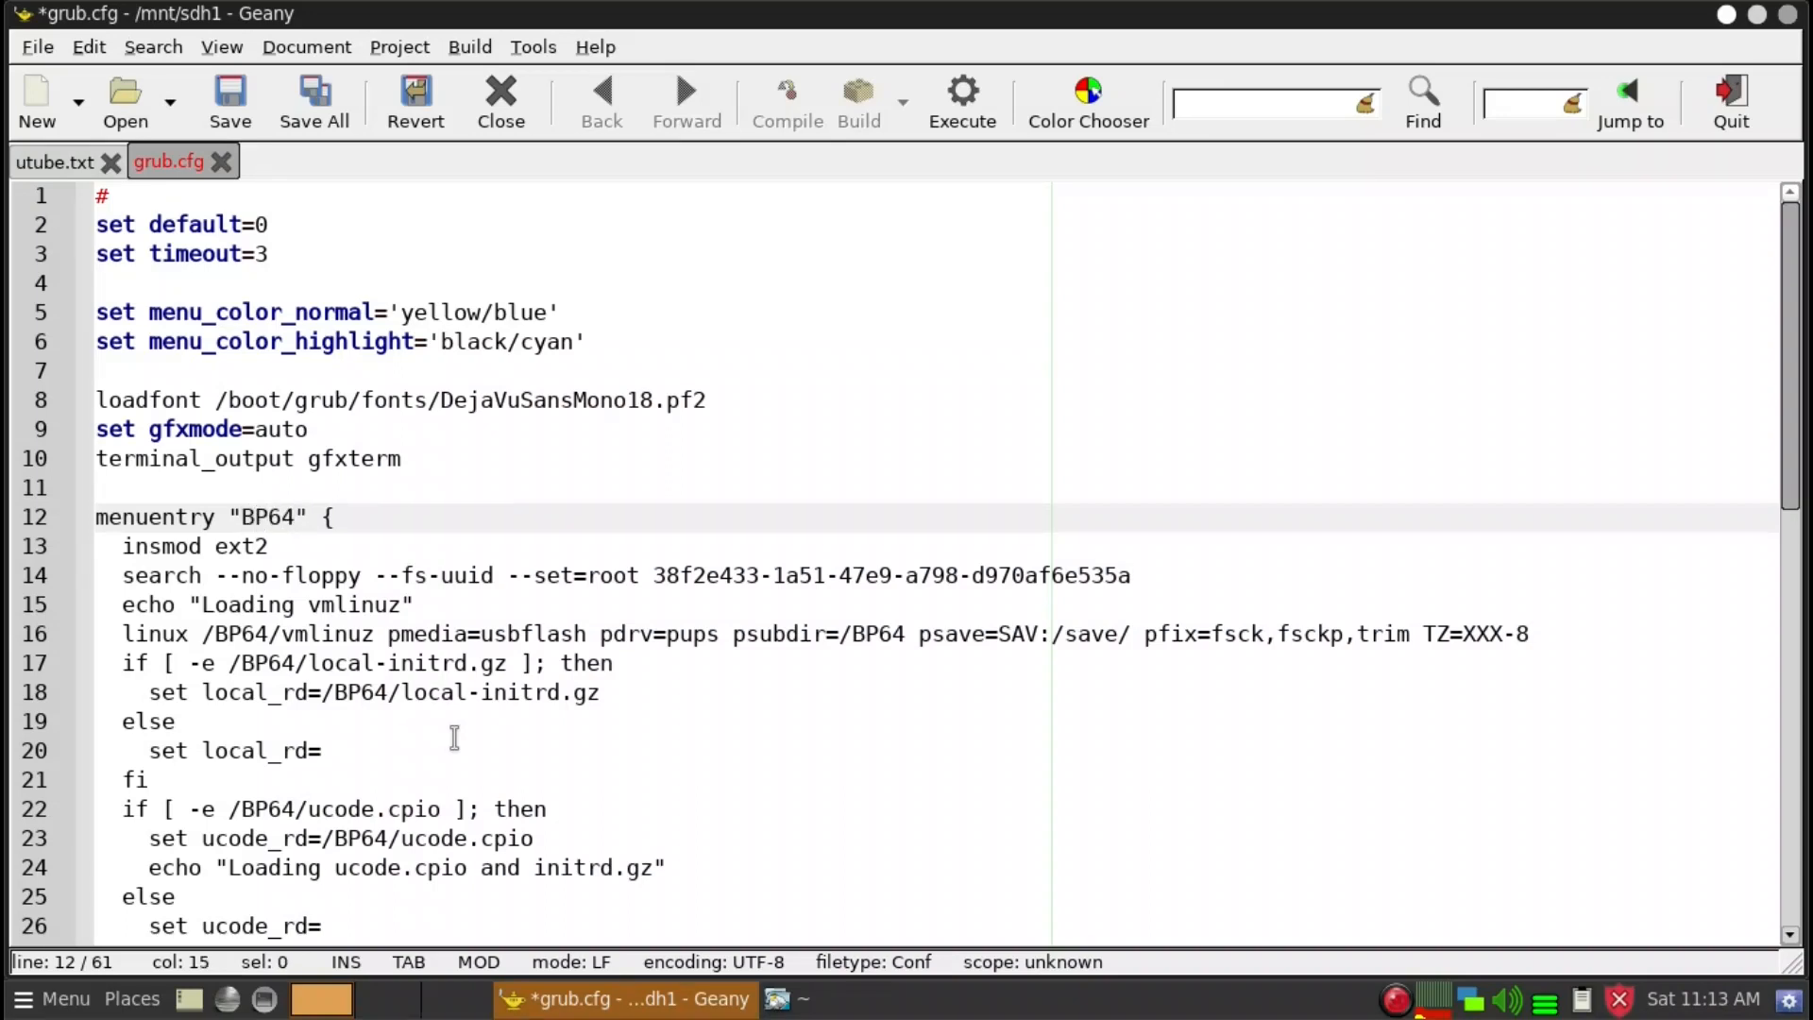
Step: Rename the Puppy fossapup64 9.6 menu entry in grub.cfg to CE4
scroll(587, 718, down, 6)
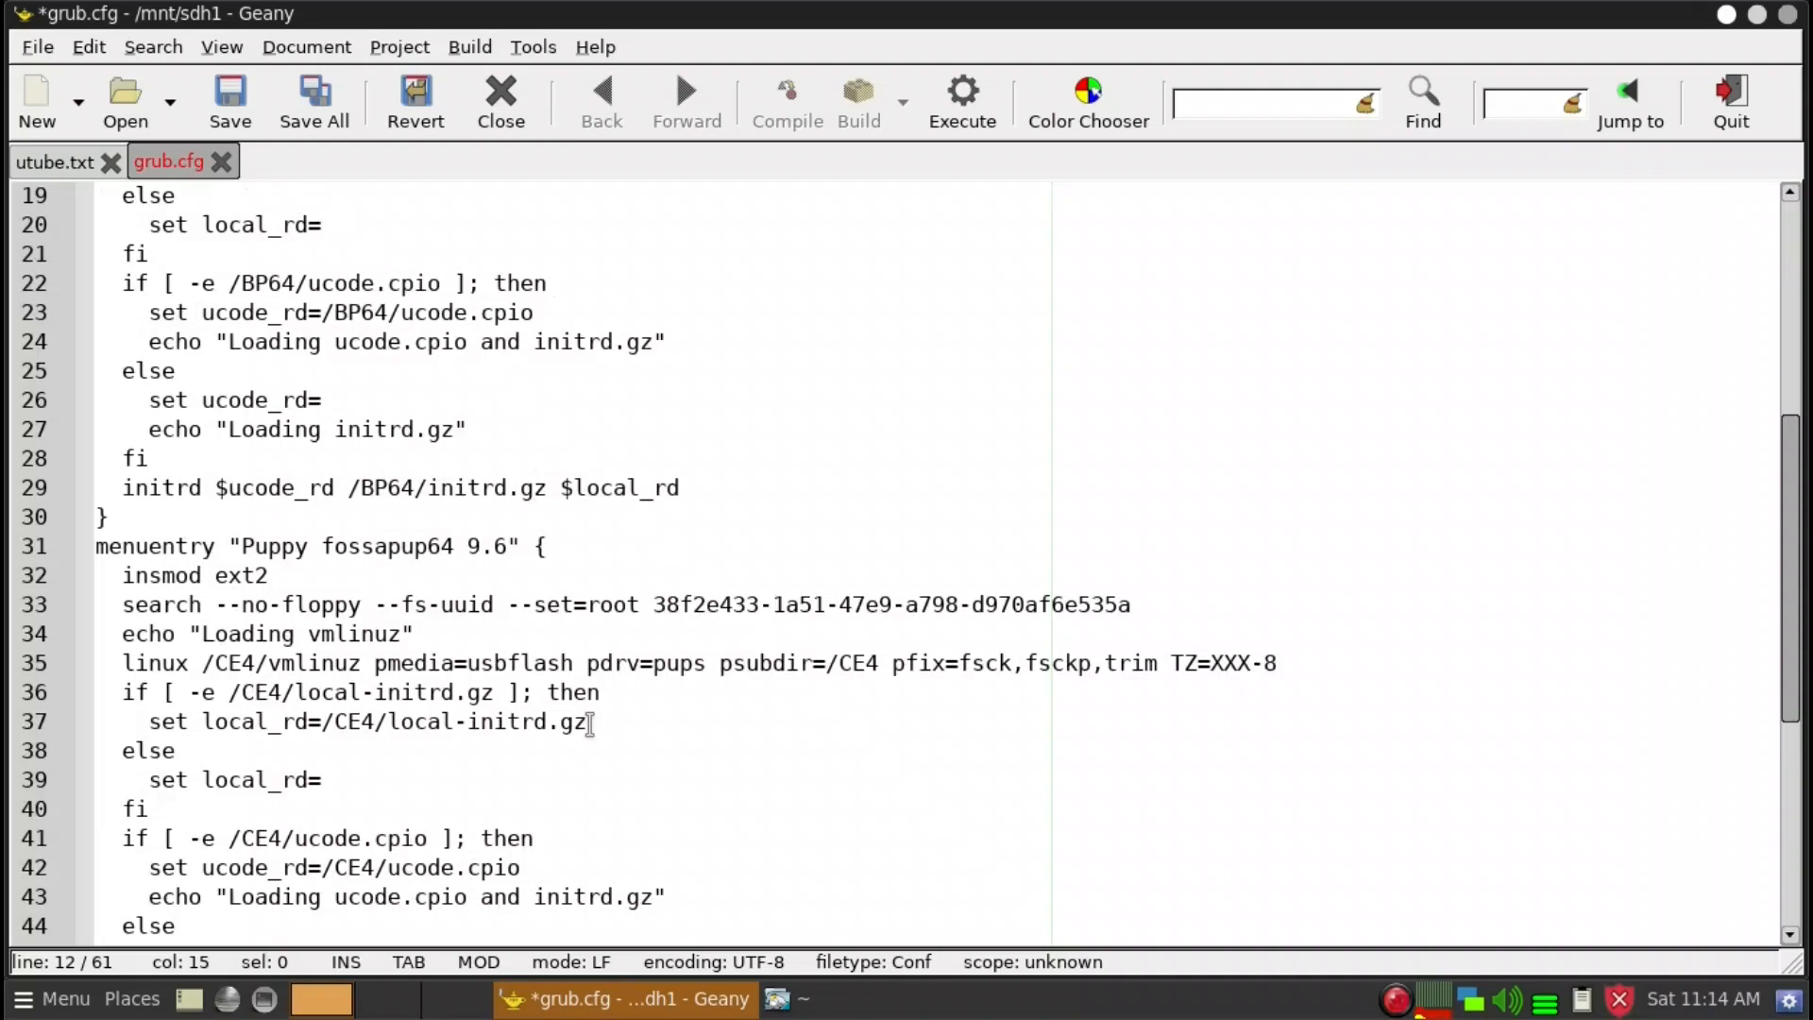
click(244, 549)
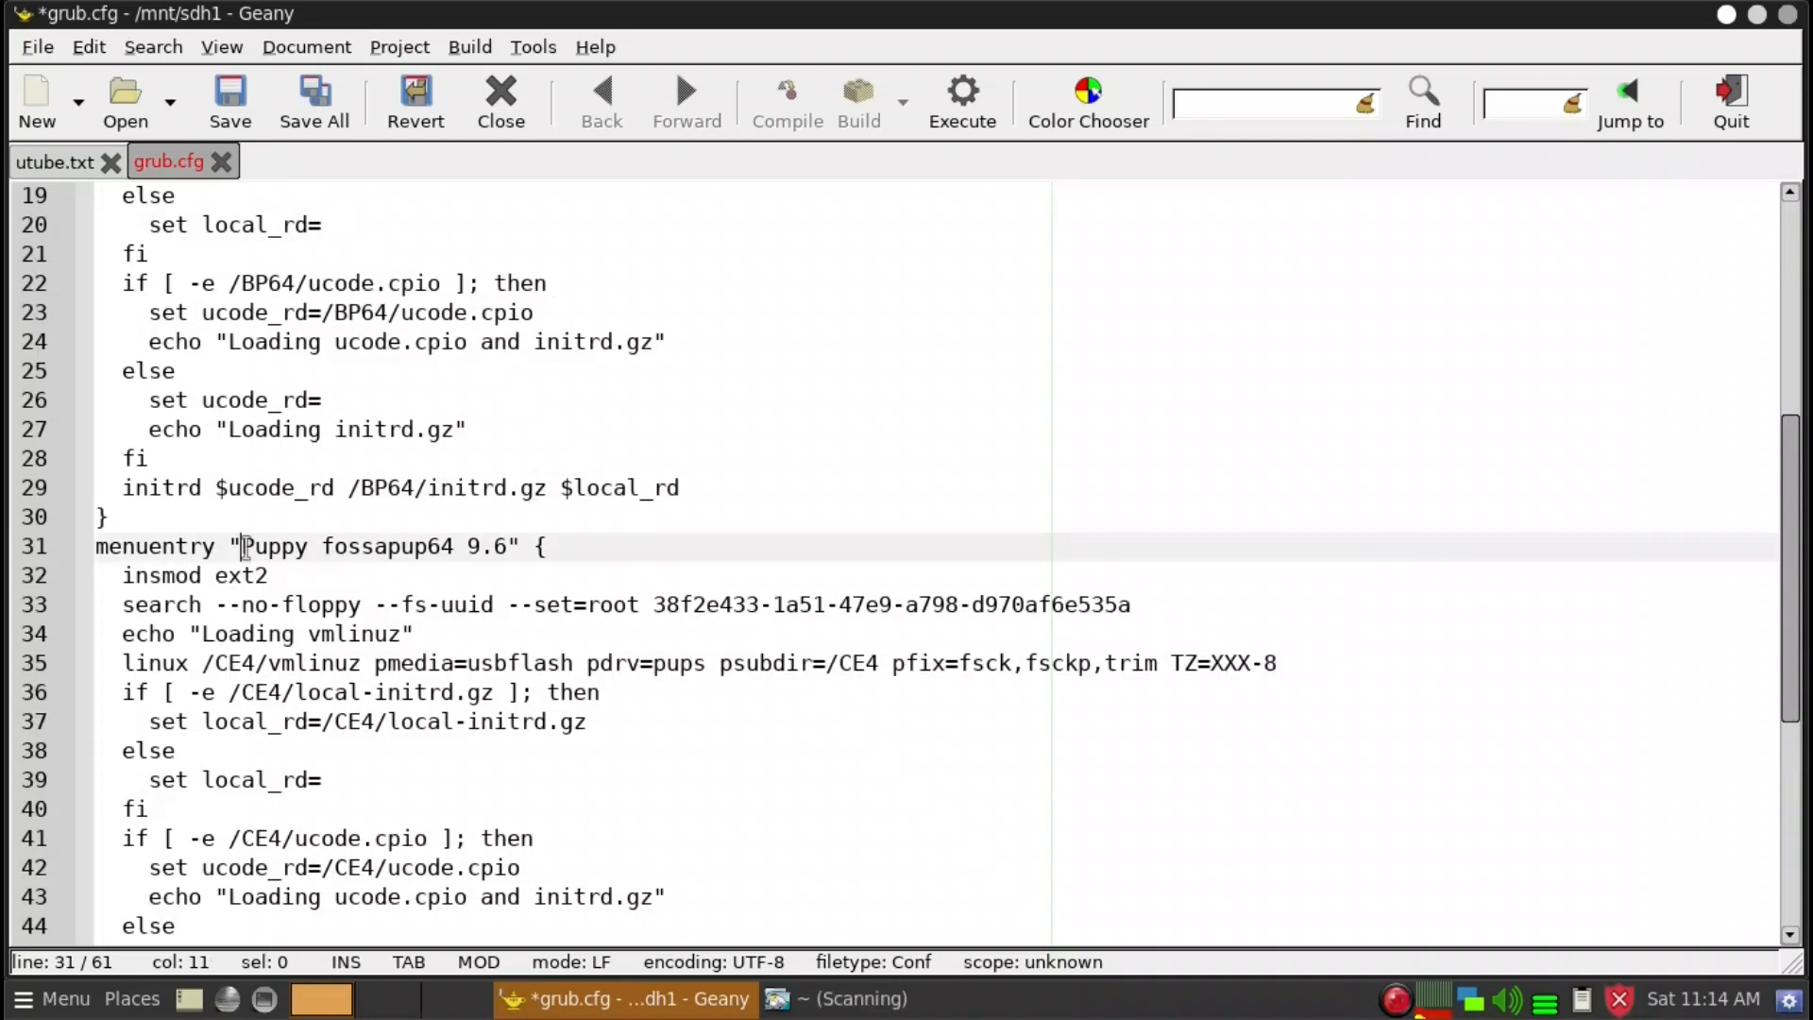
key(Delete)
key(Delete)
key(Delete)
key(Delete)
key(Delete)
key(Delete)
key(Delete)
key(Delete)
key(Delete)
key(Delete)
key(Delete)
key(Delete)
key(Delete)
key(Delete)
key(Delete)
key(Delete)
key(Delete)
key(Delete)
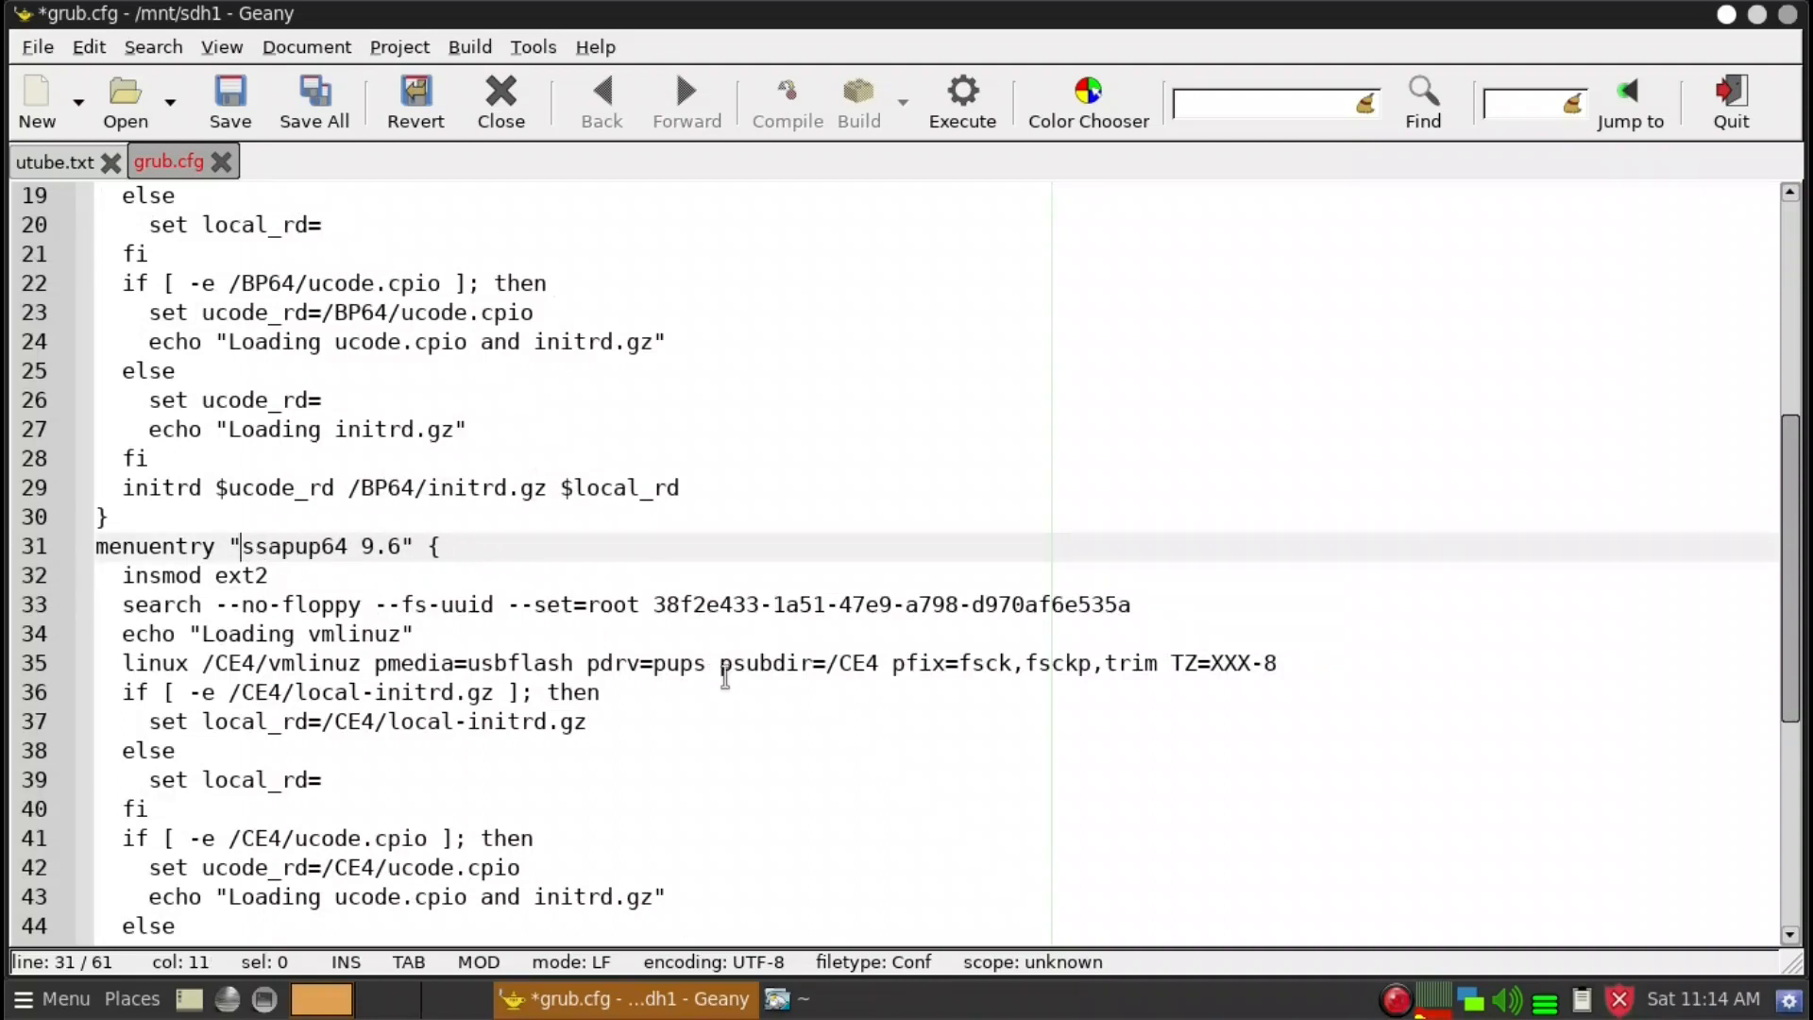
key(Delete)
key(Delete)
text(CE4)
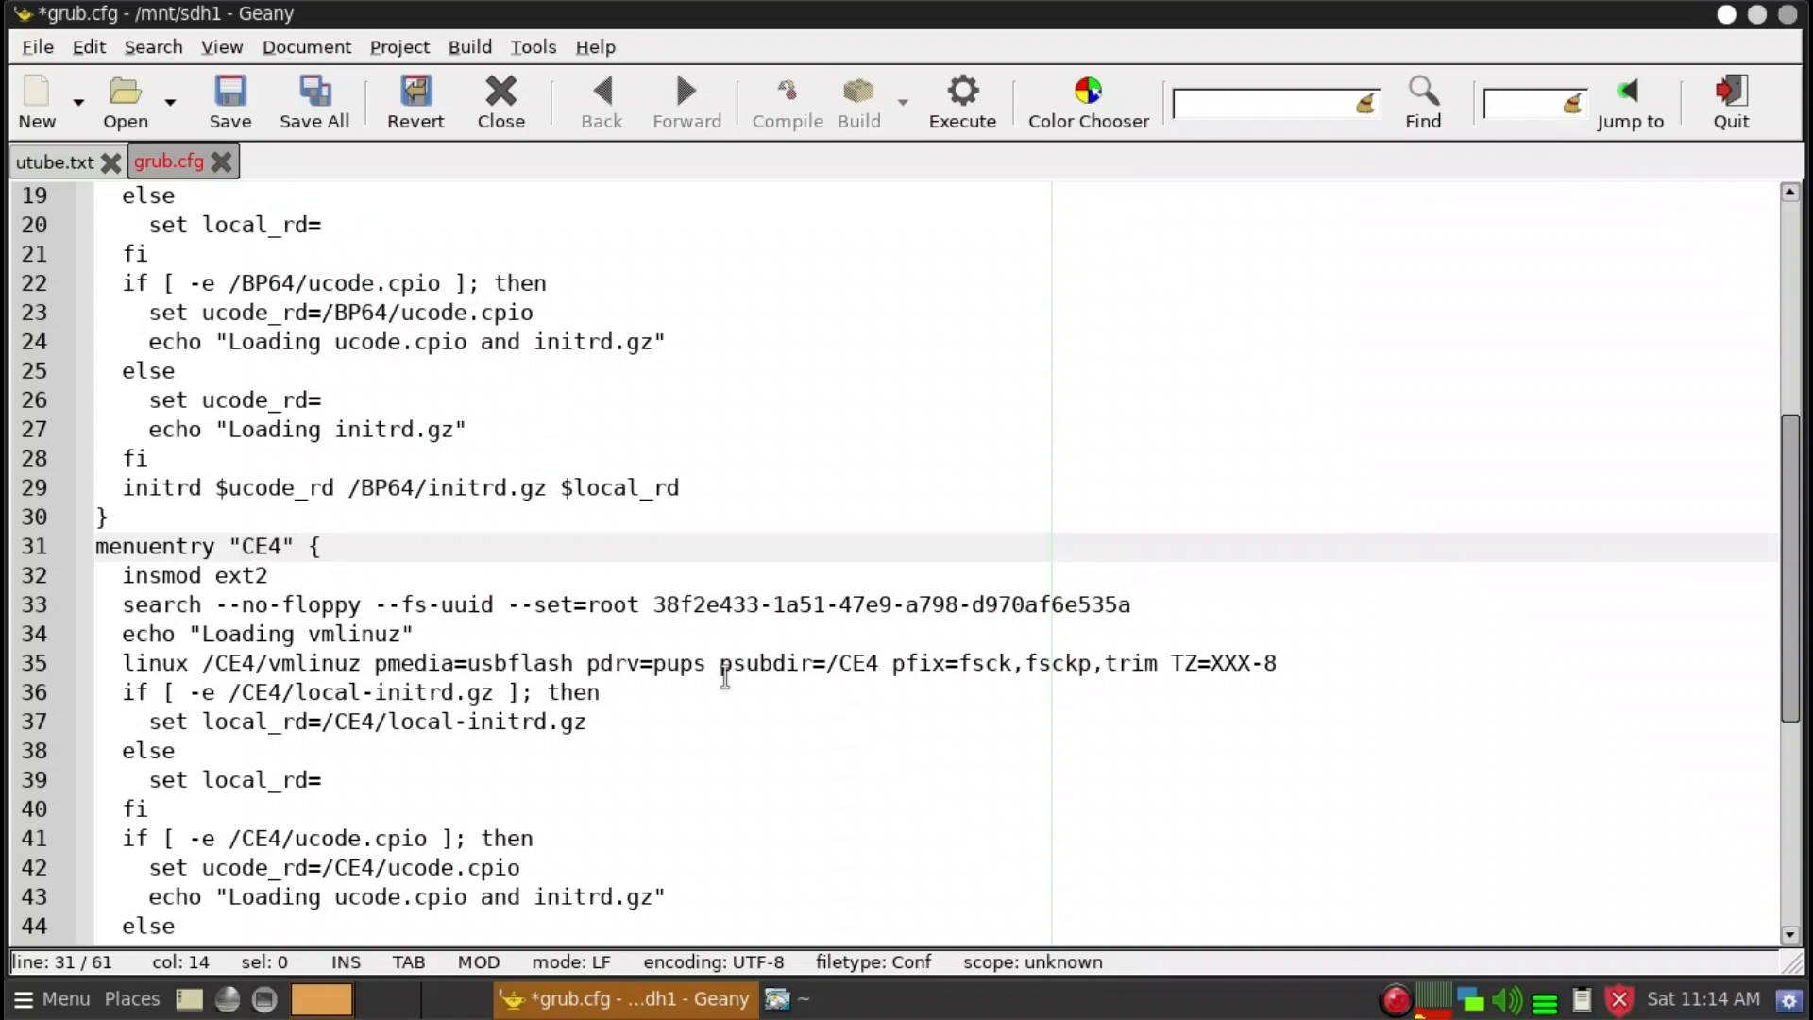
Step: Change the pmedia parameter on the BP64 entry's linux line to usbhd
scroll(725, 675, up, 6)
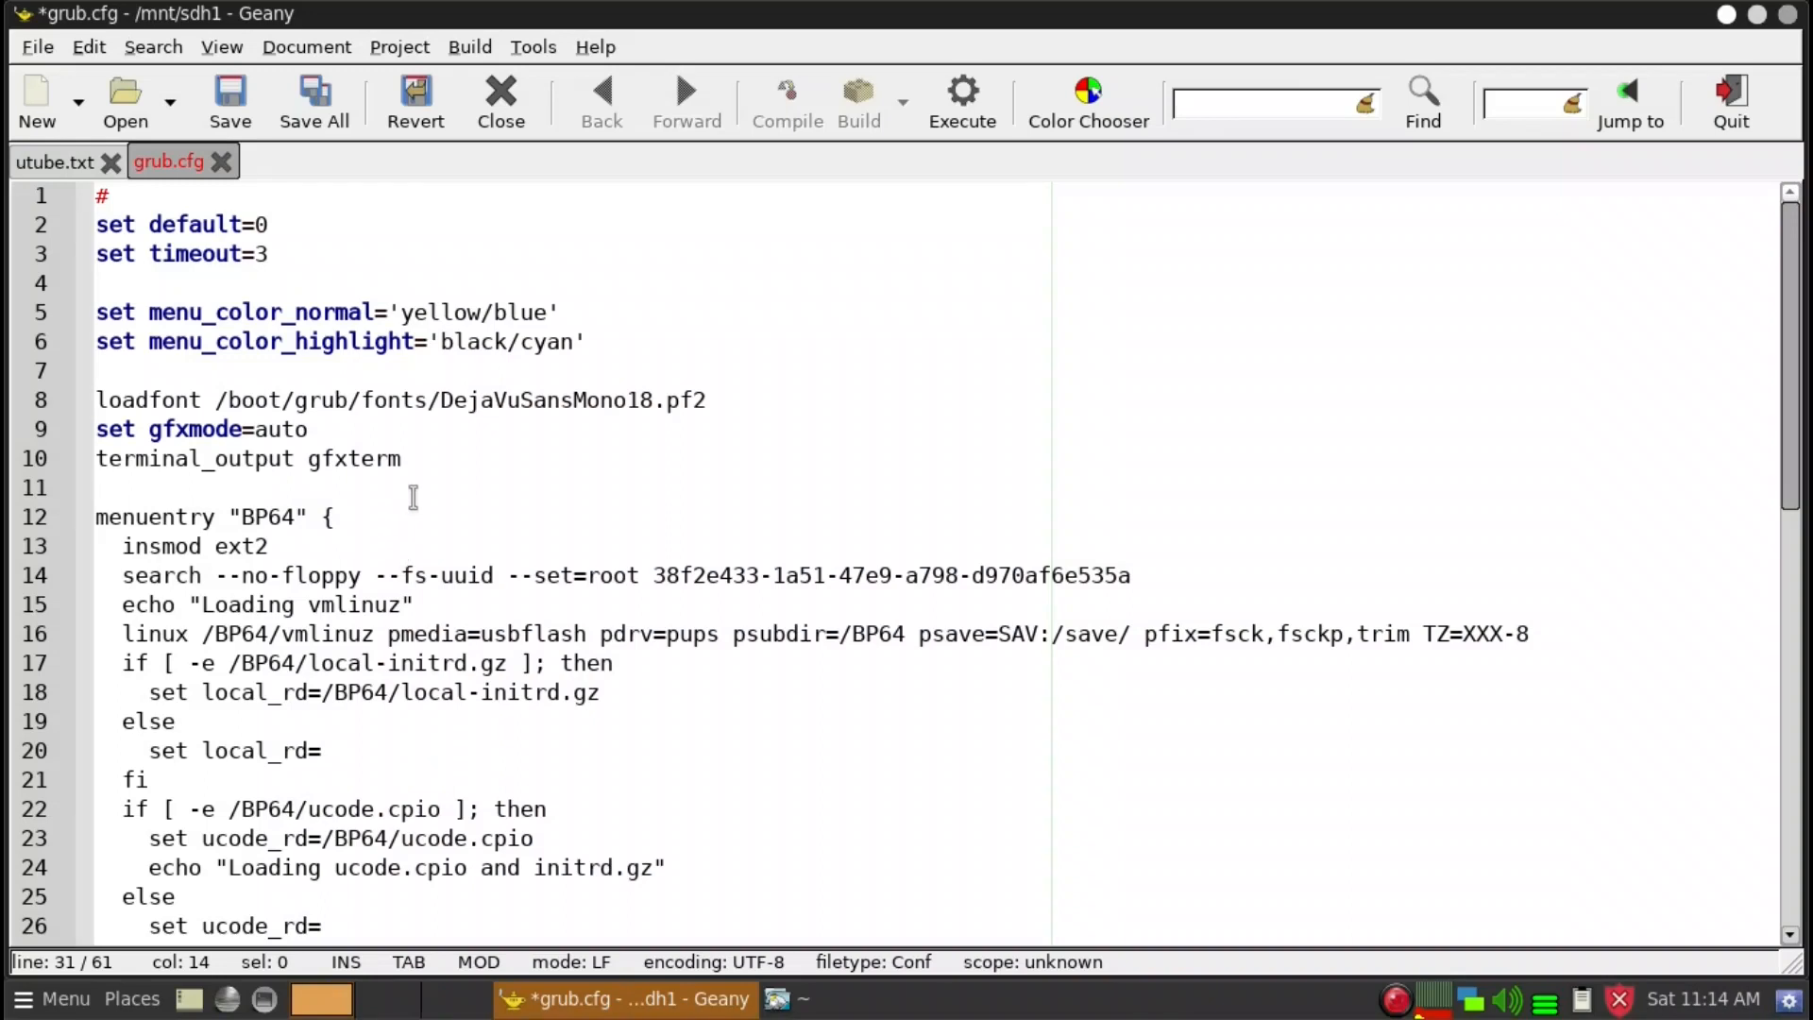
click(587, 635)
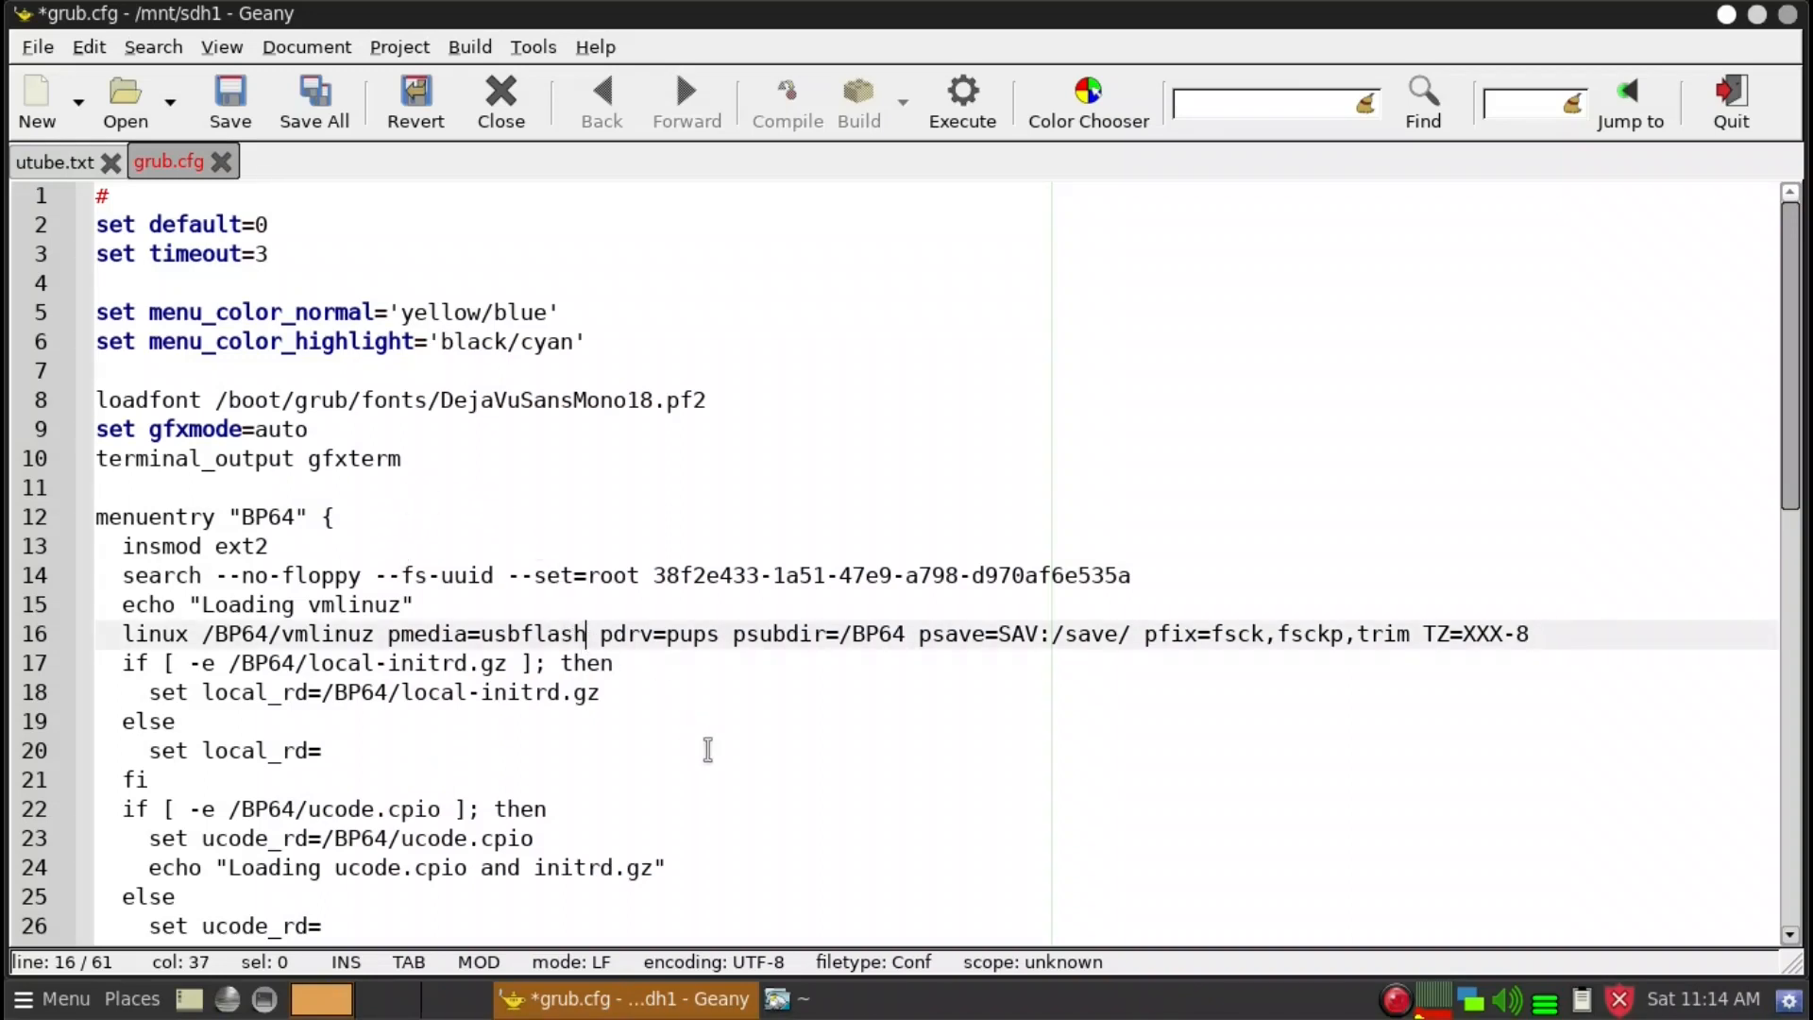
text(\)
key(BackSpace)
key(BackSpace)
key(BackSpace)
key(BackSpace)
key(BackSpace)
key(BackSpace)
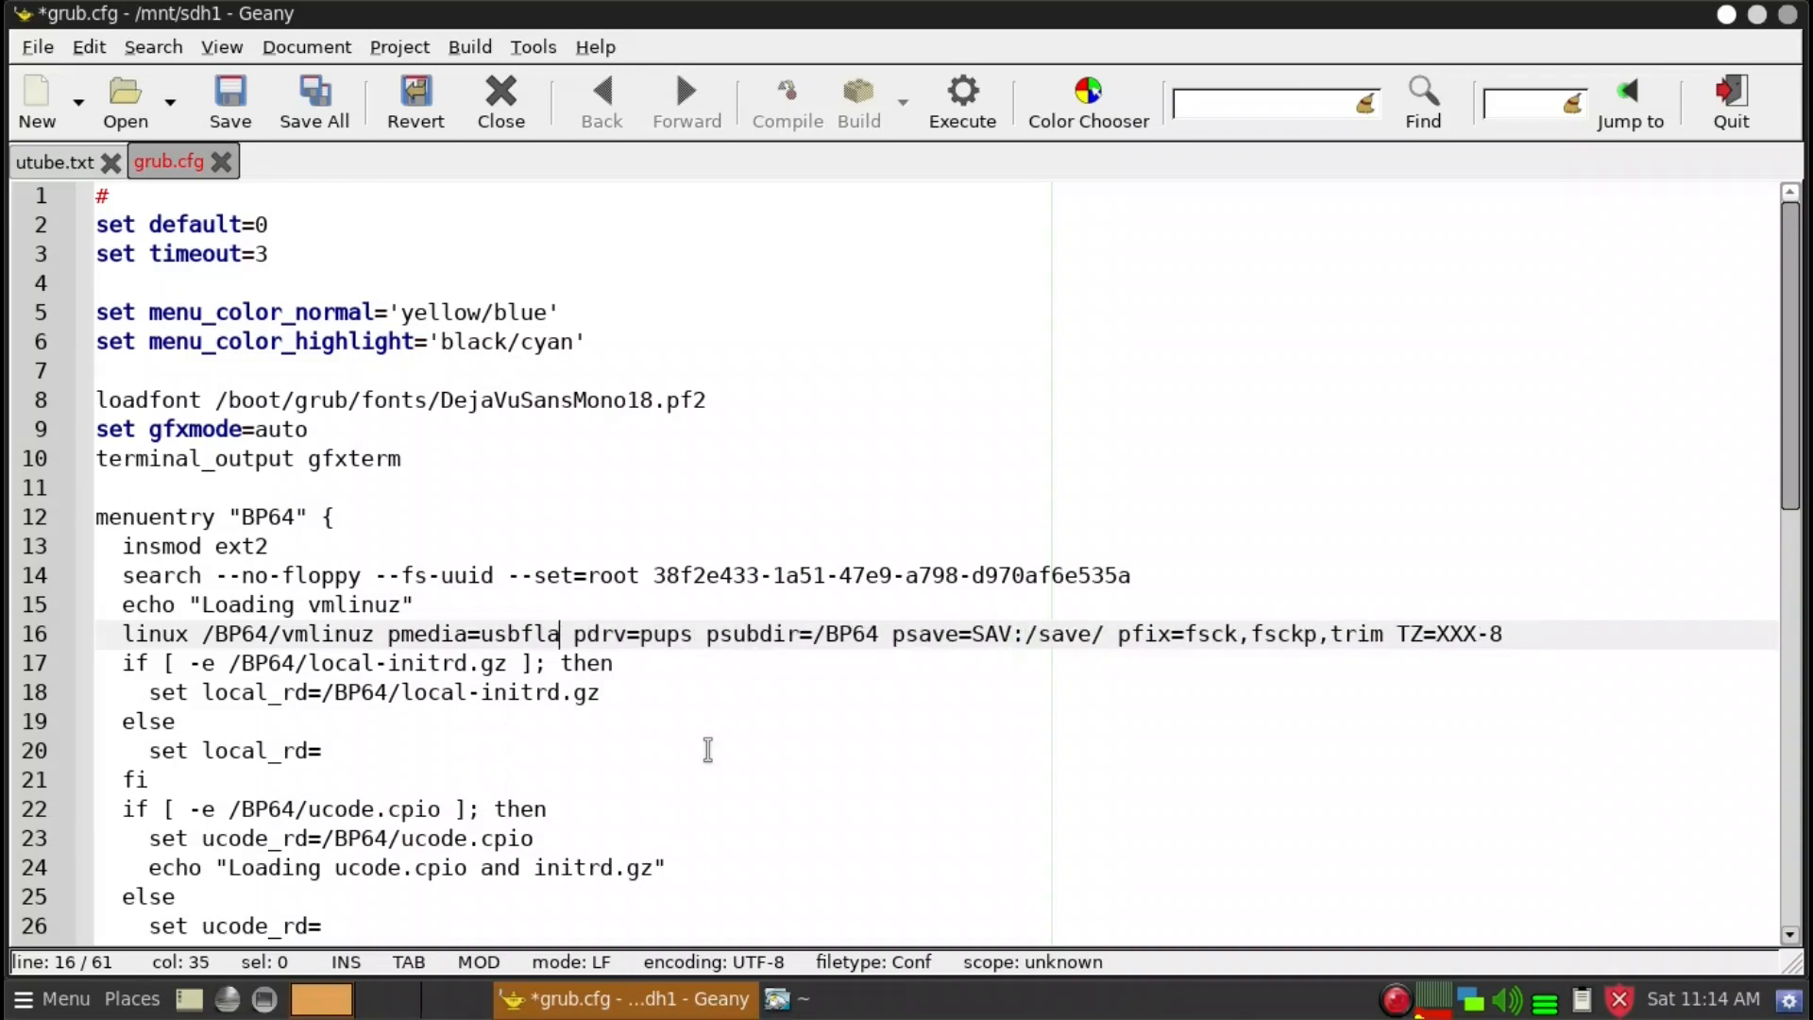
text(hd)
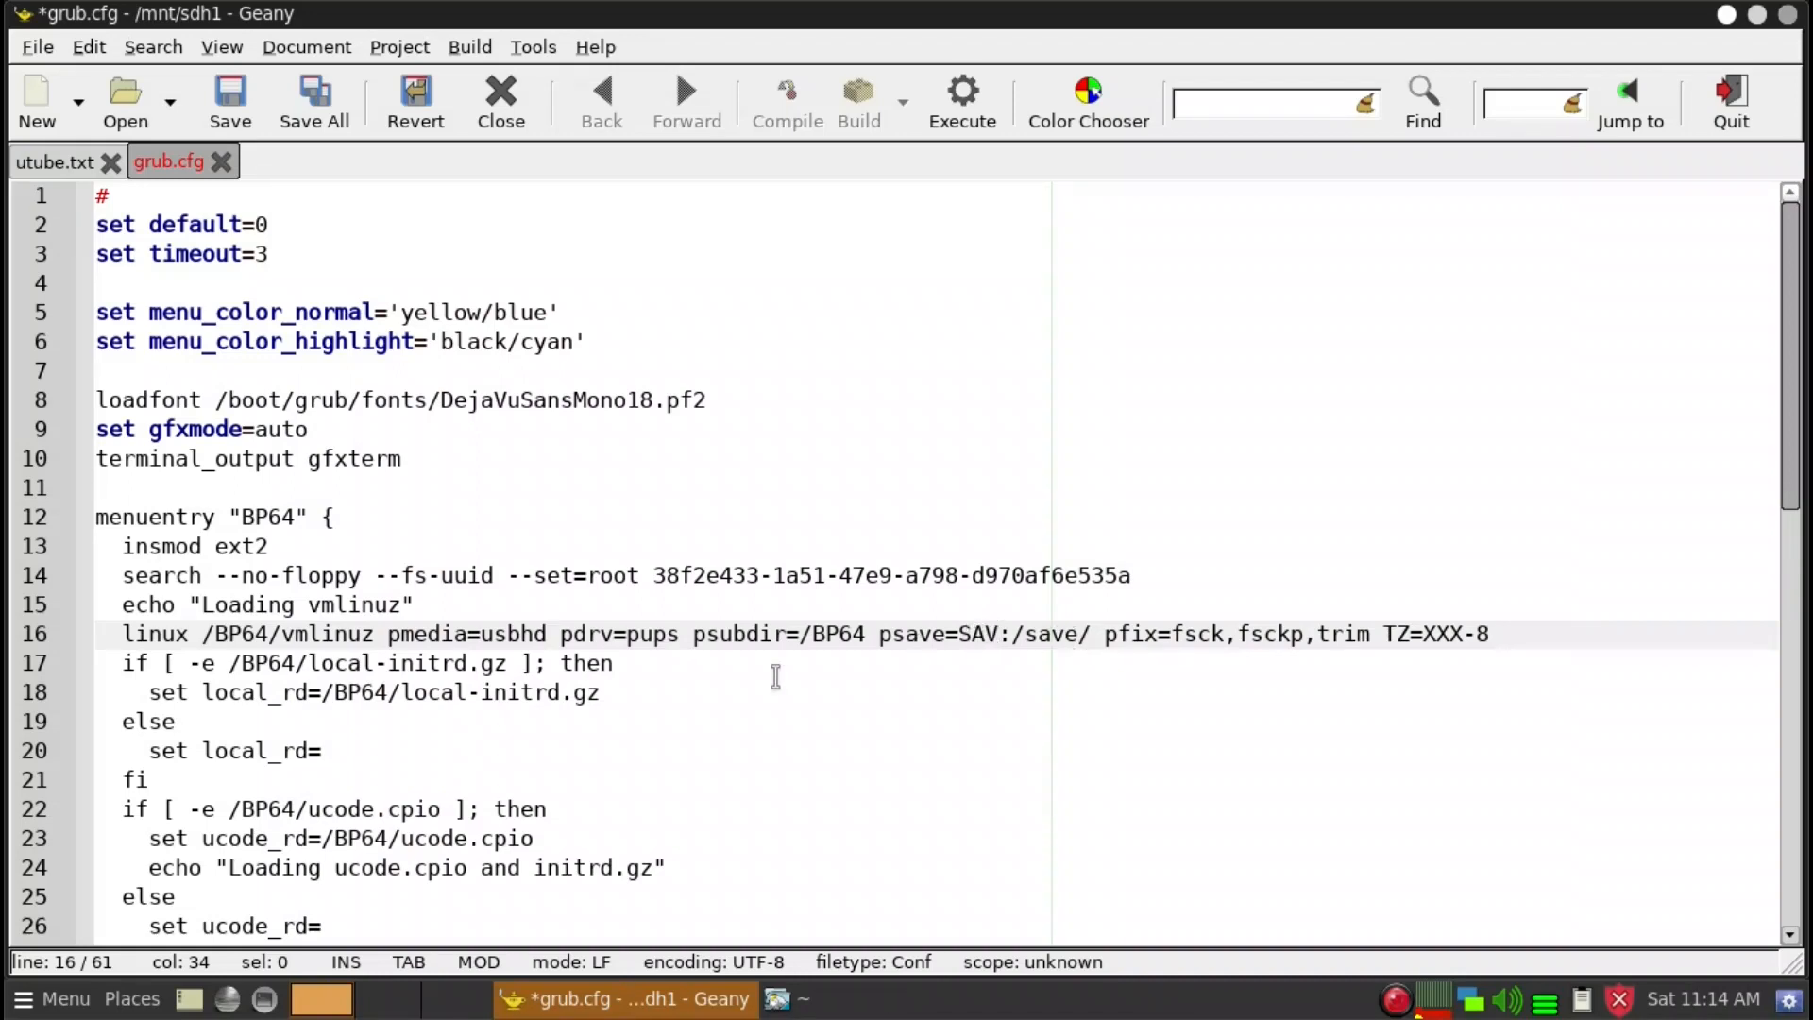
Step: Change the pmedia parameter on the CE4 entry's linux line to usbhd
scroll(774, 678, down, 3)
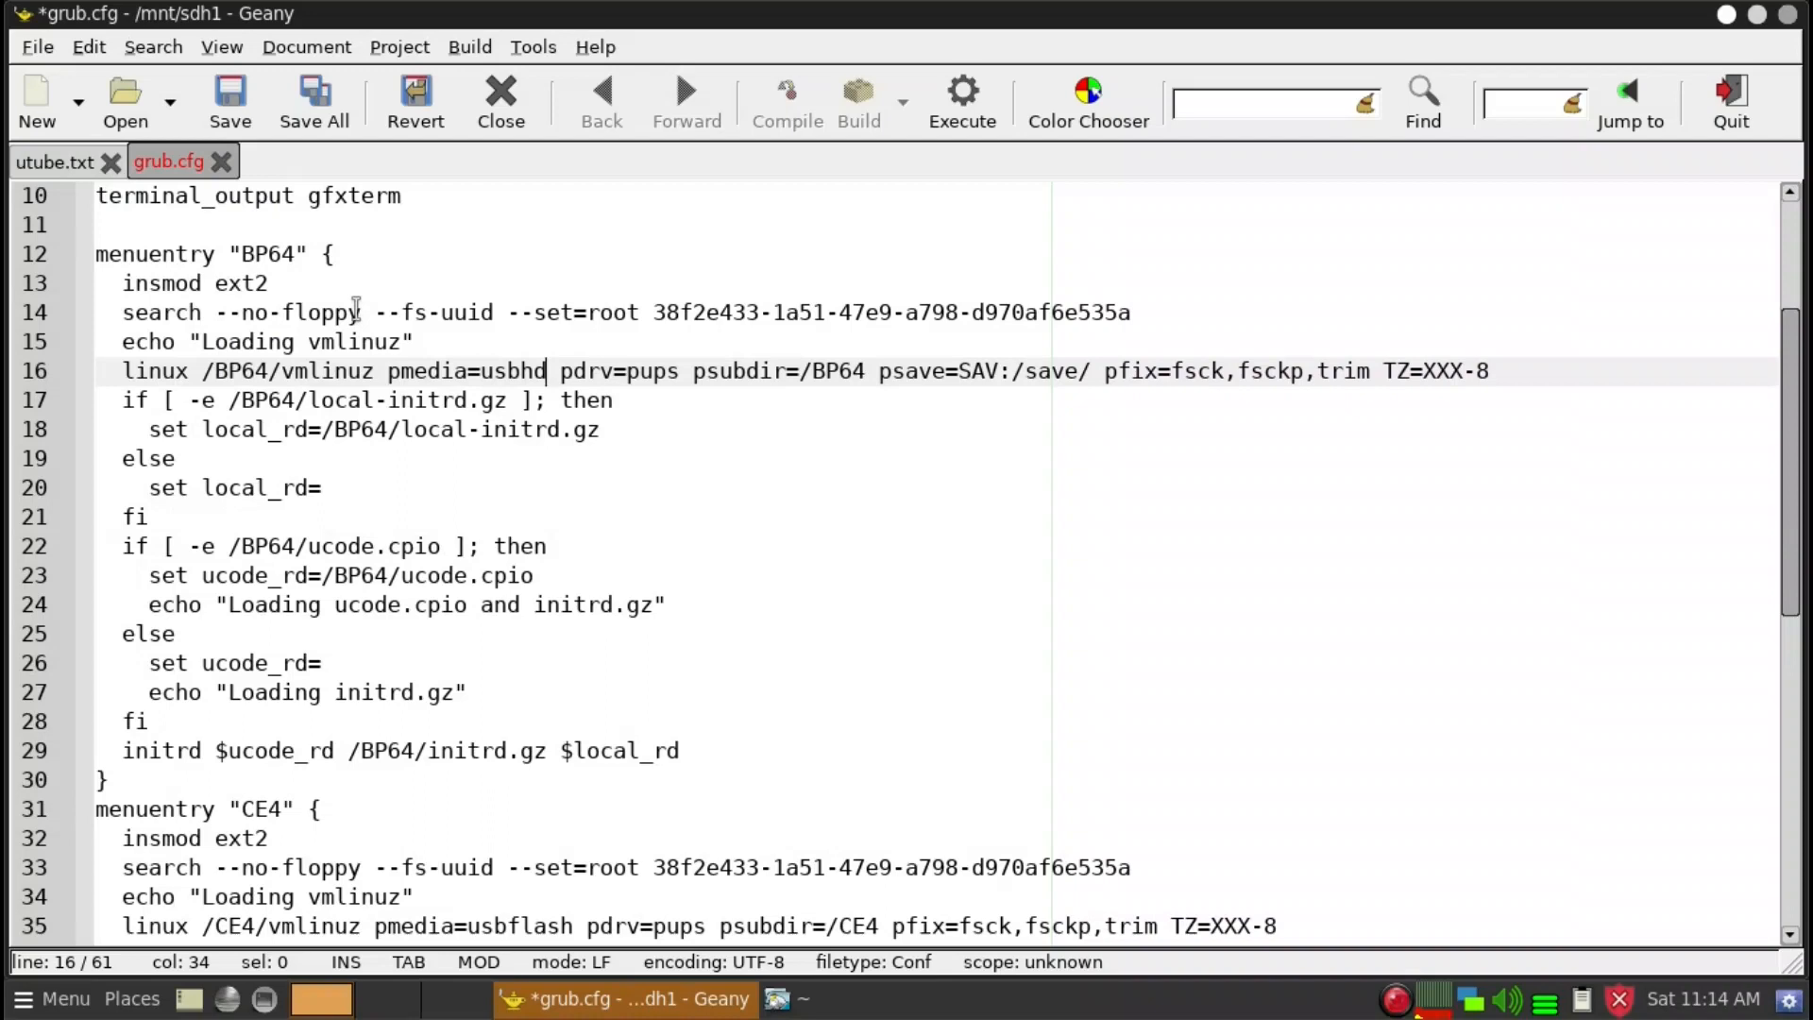
scroll(515, 633, down, 1)
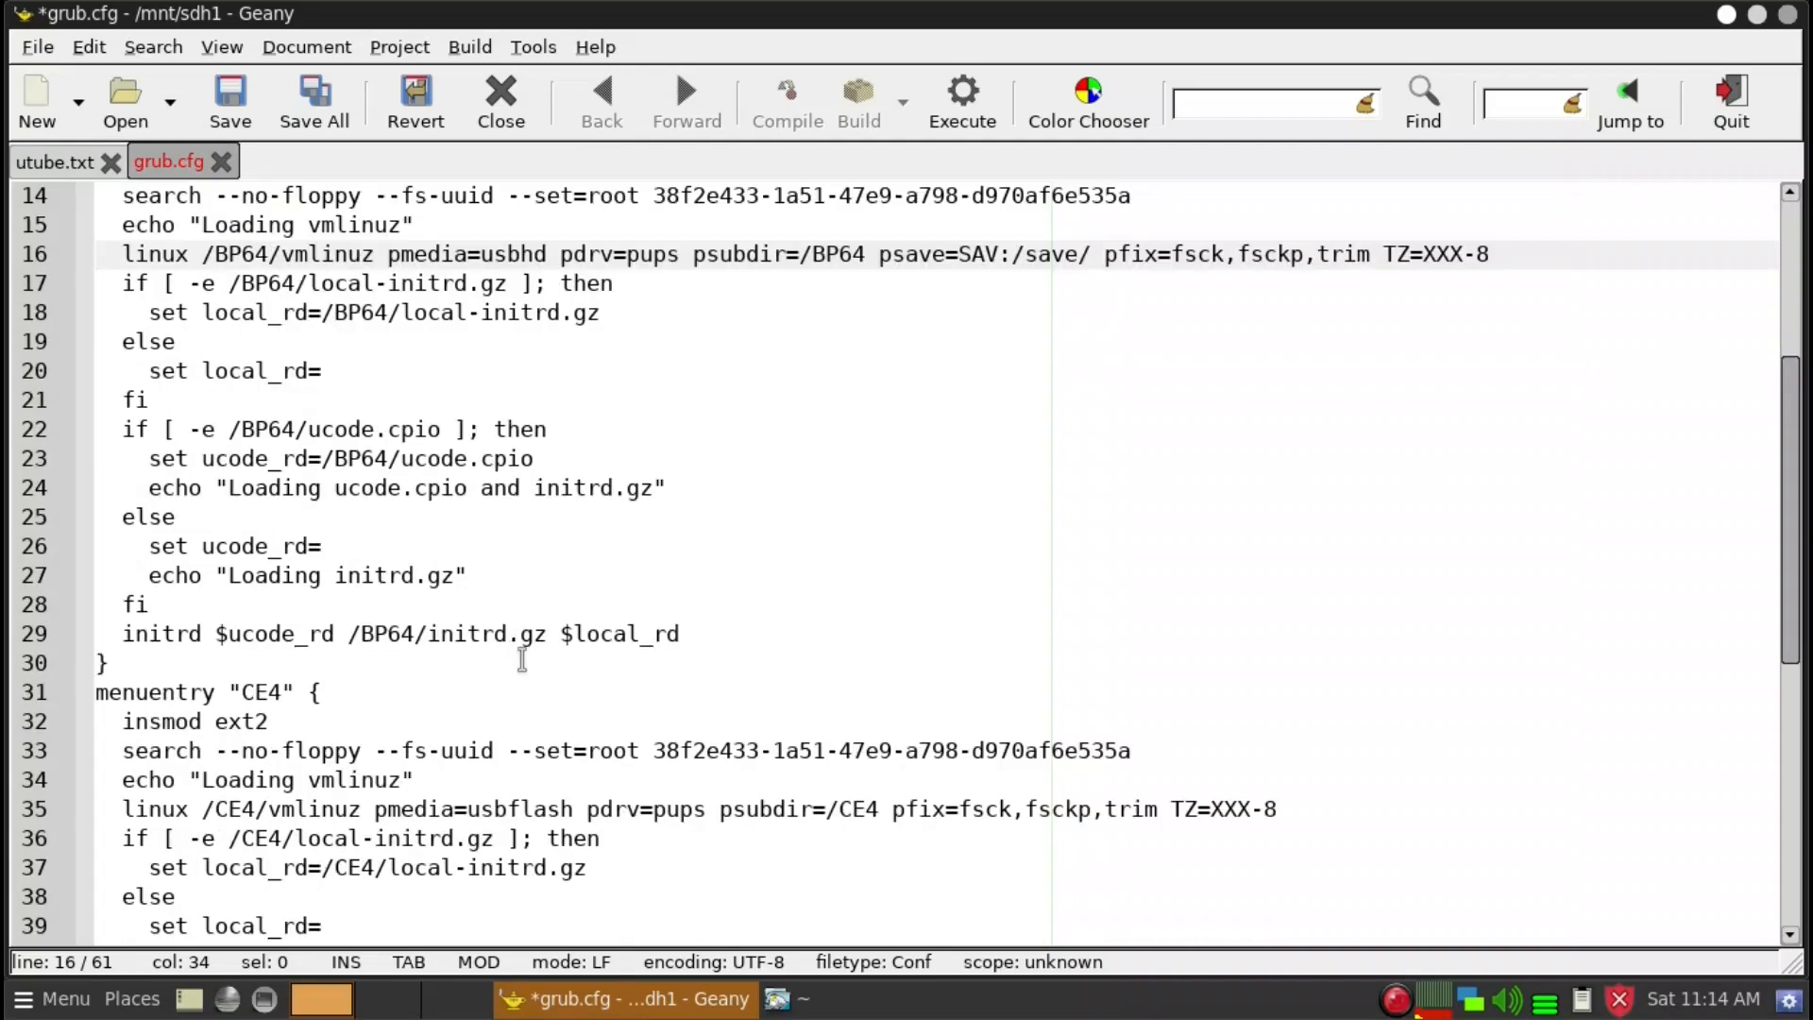
click(515, 810)
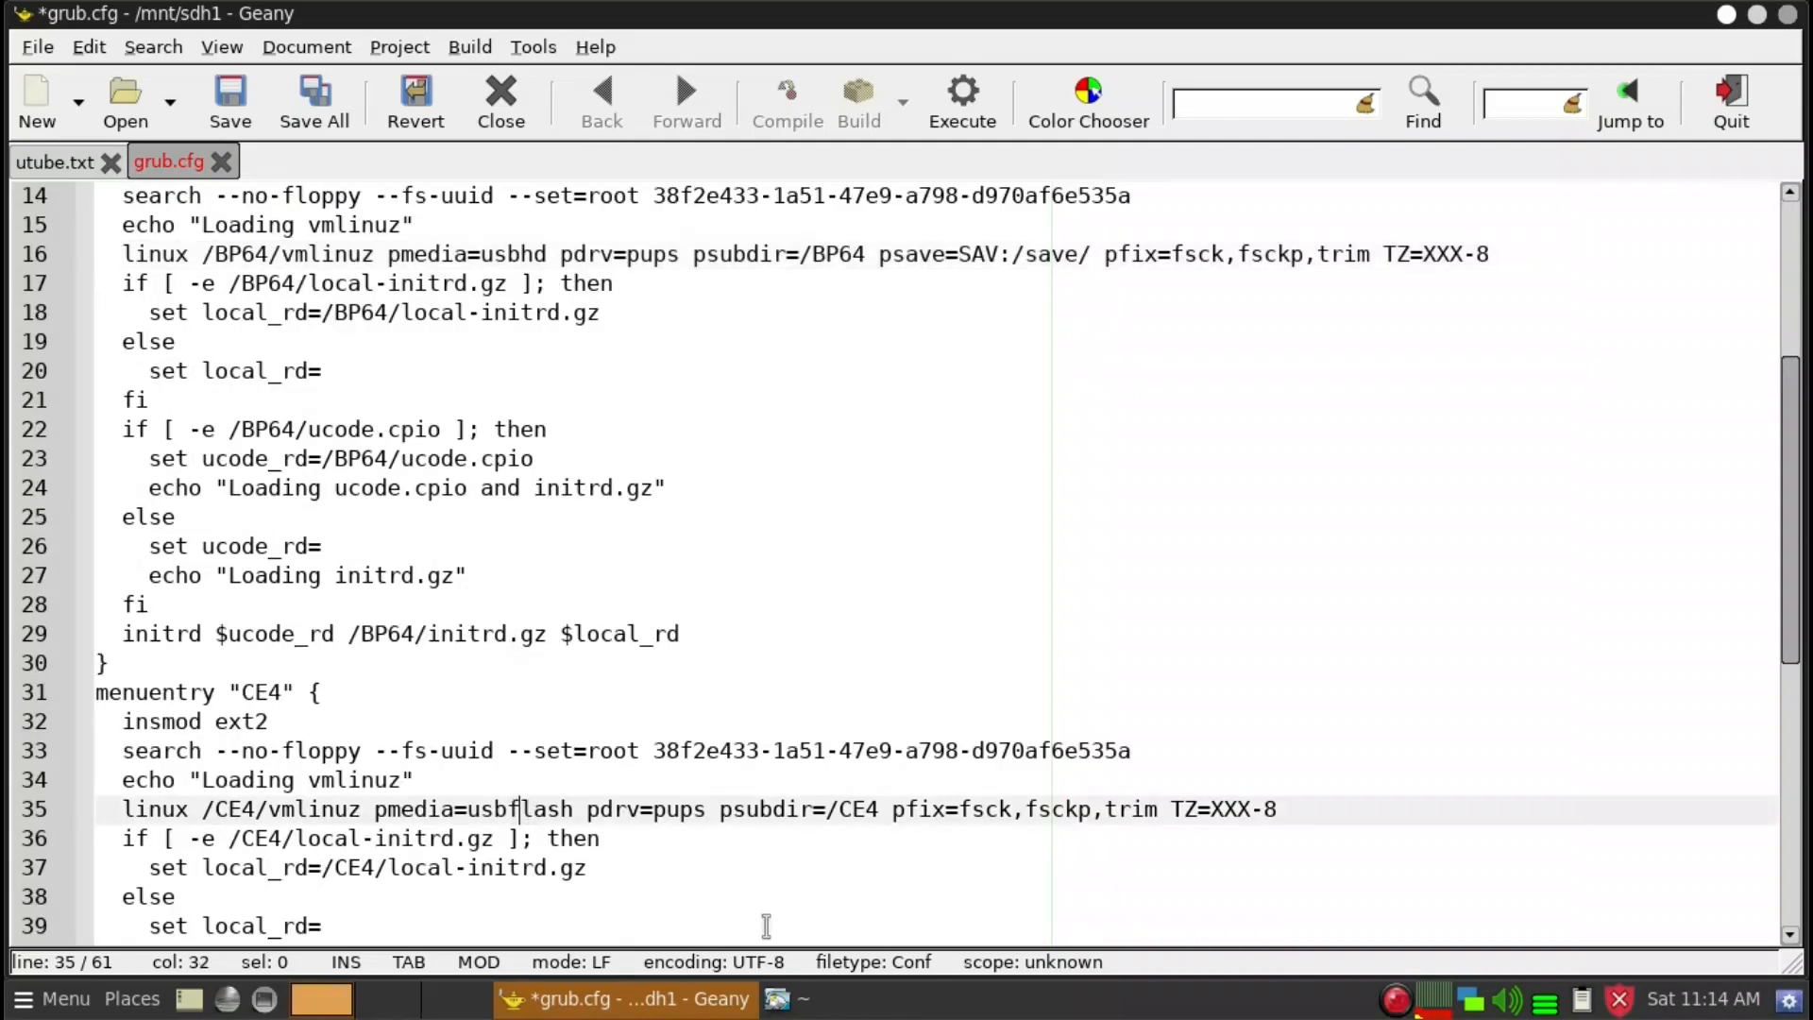
key(Delete)
key(Delete)
key(Delete)
key(Delete)
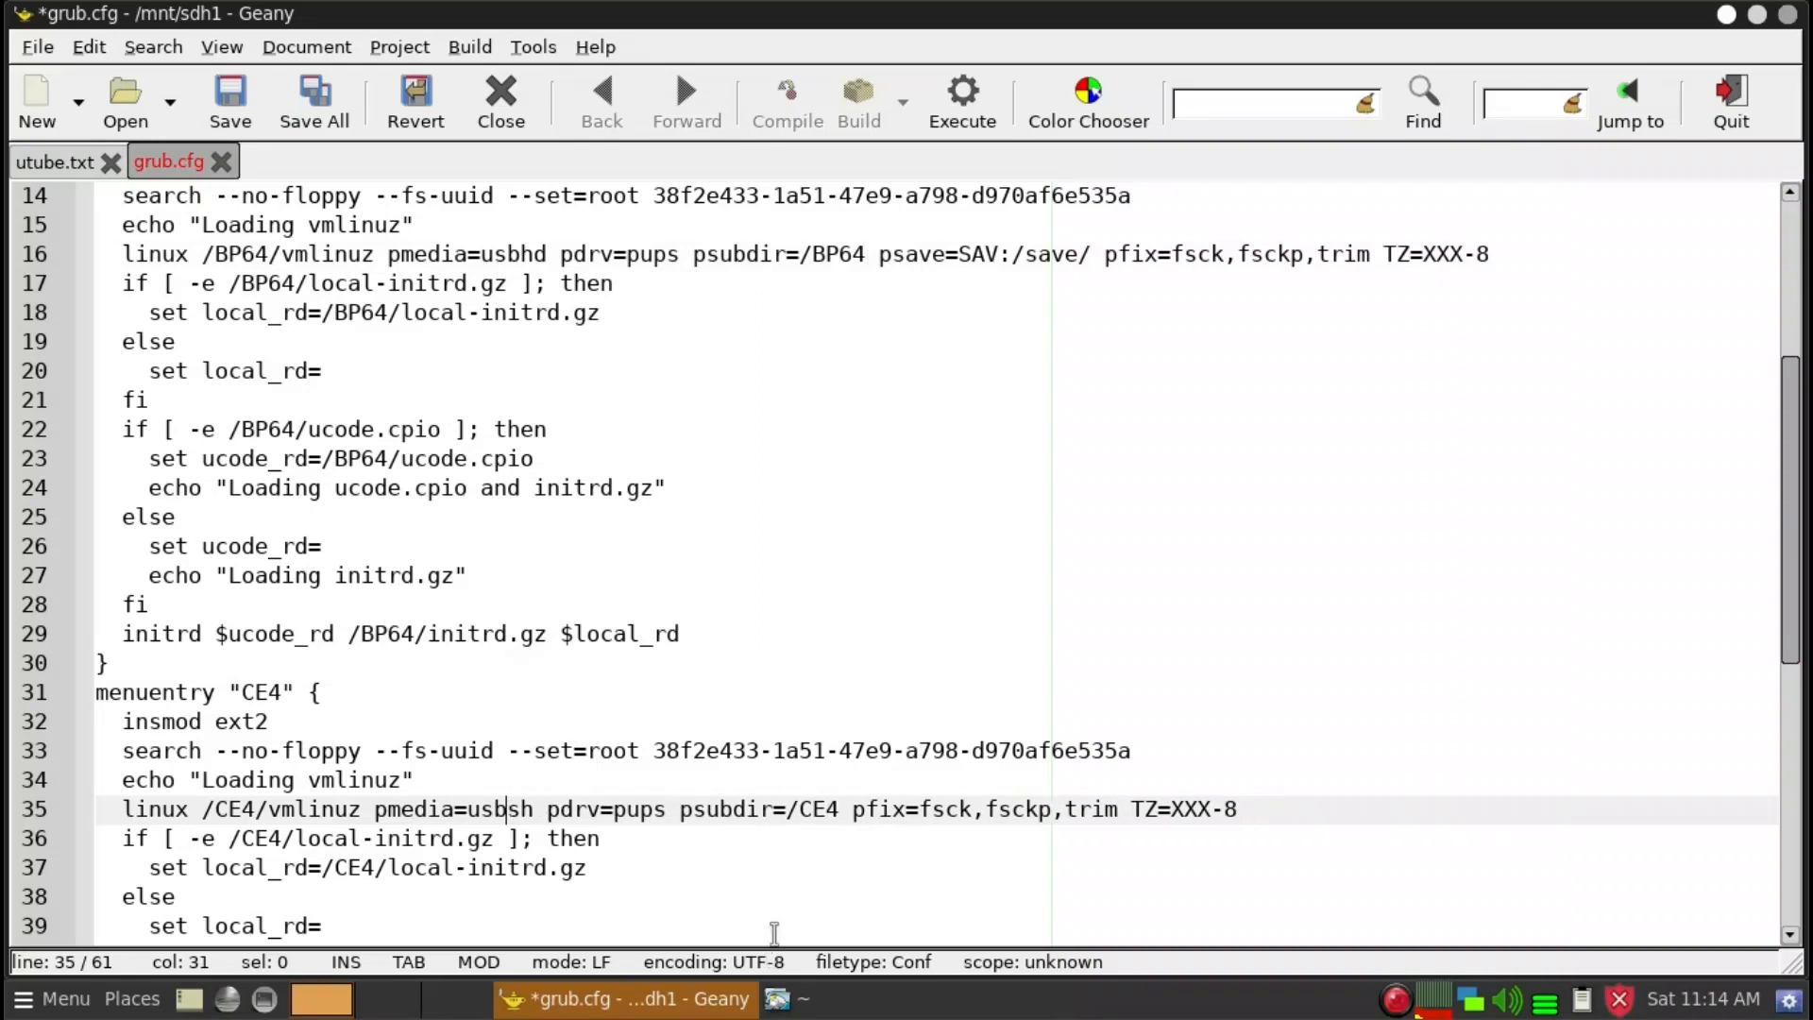
text(d)
scroll(837, 679, down, 3)
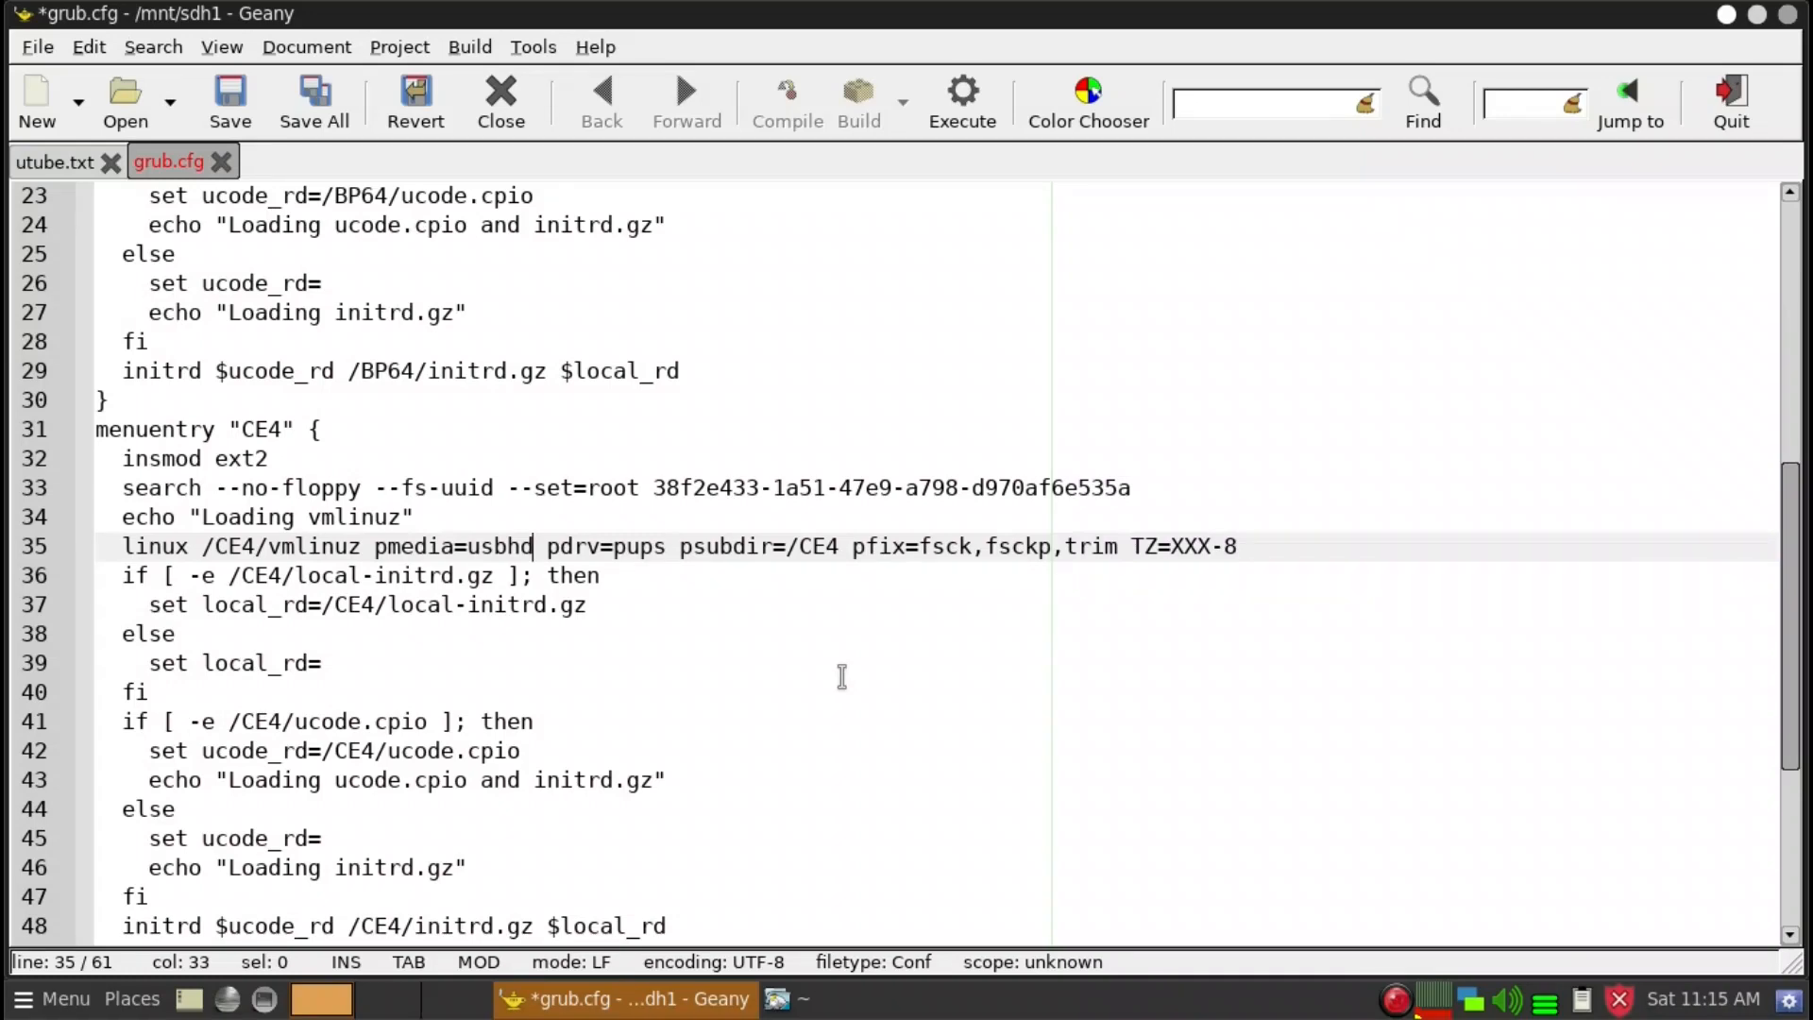
scroll(844, 676, up, 4)
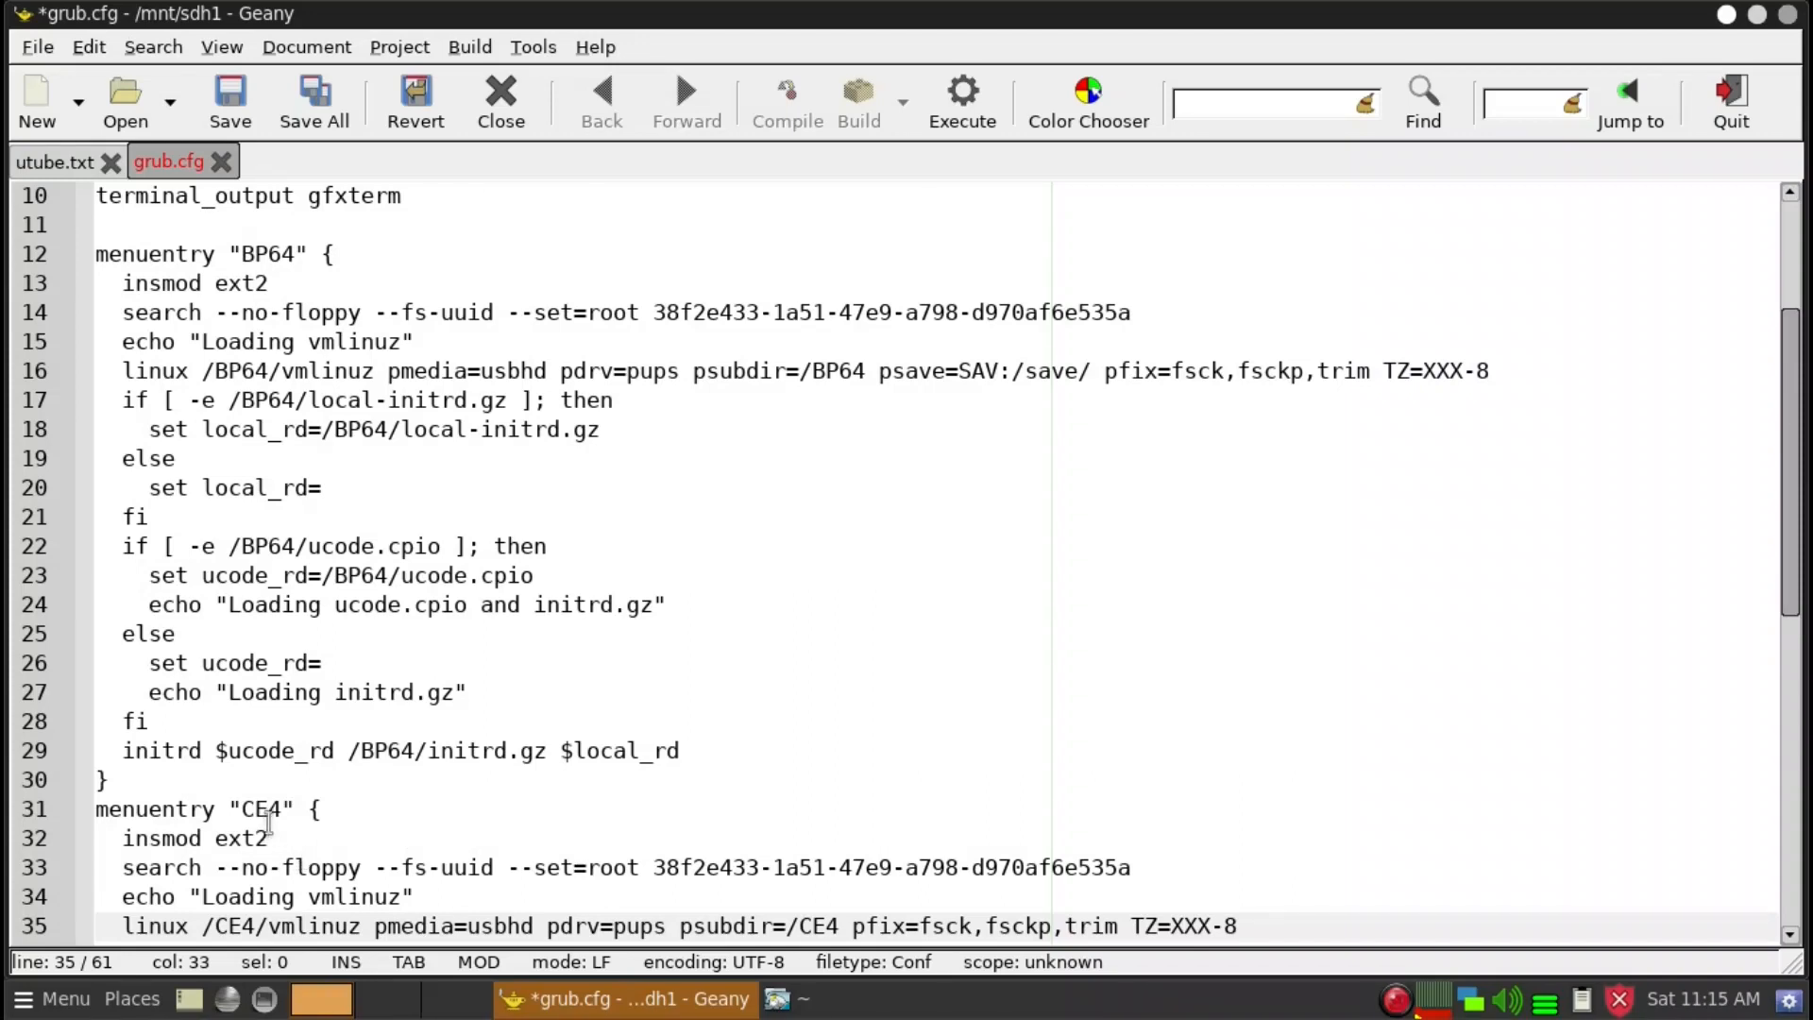
scroll(402, 820, up, 1)
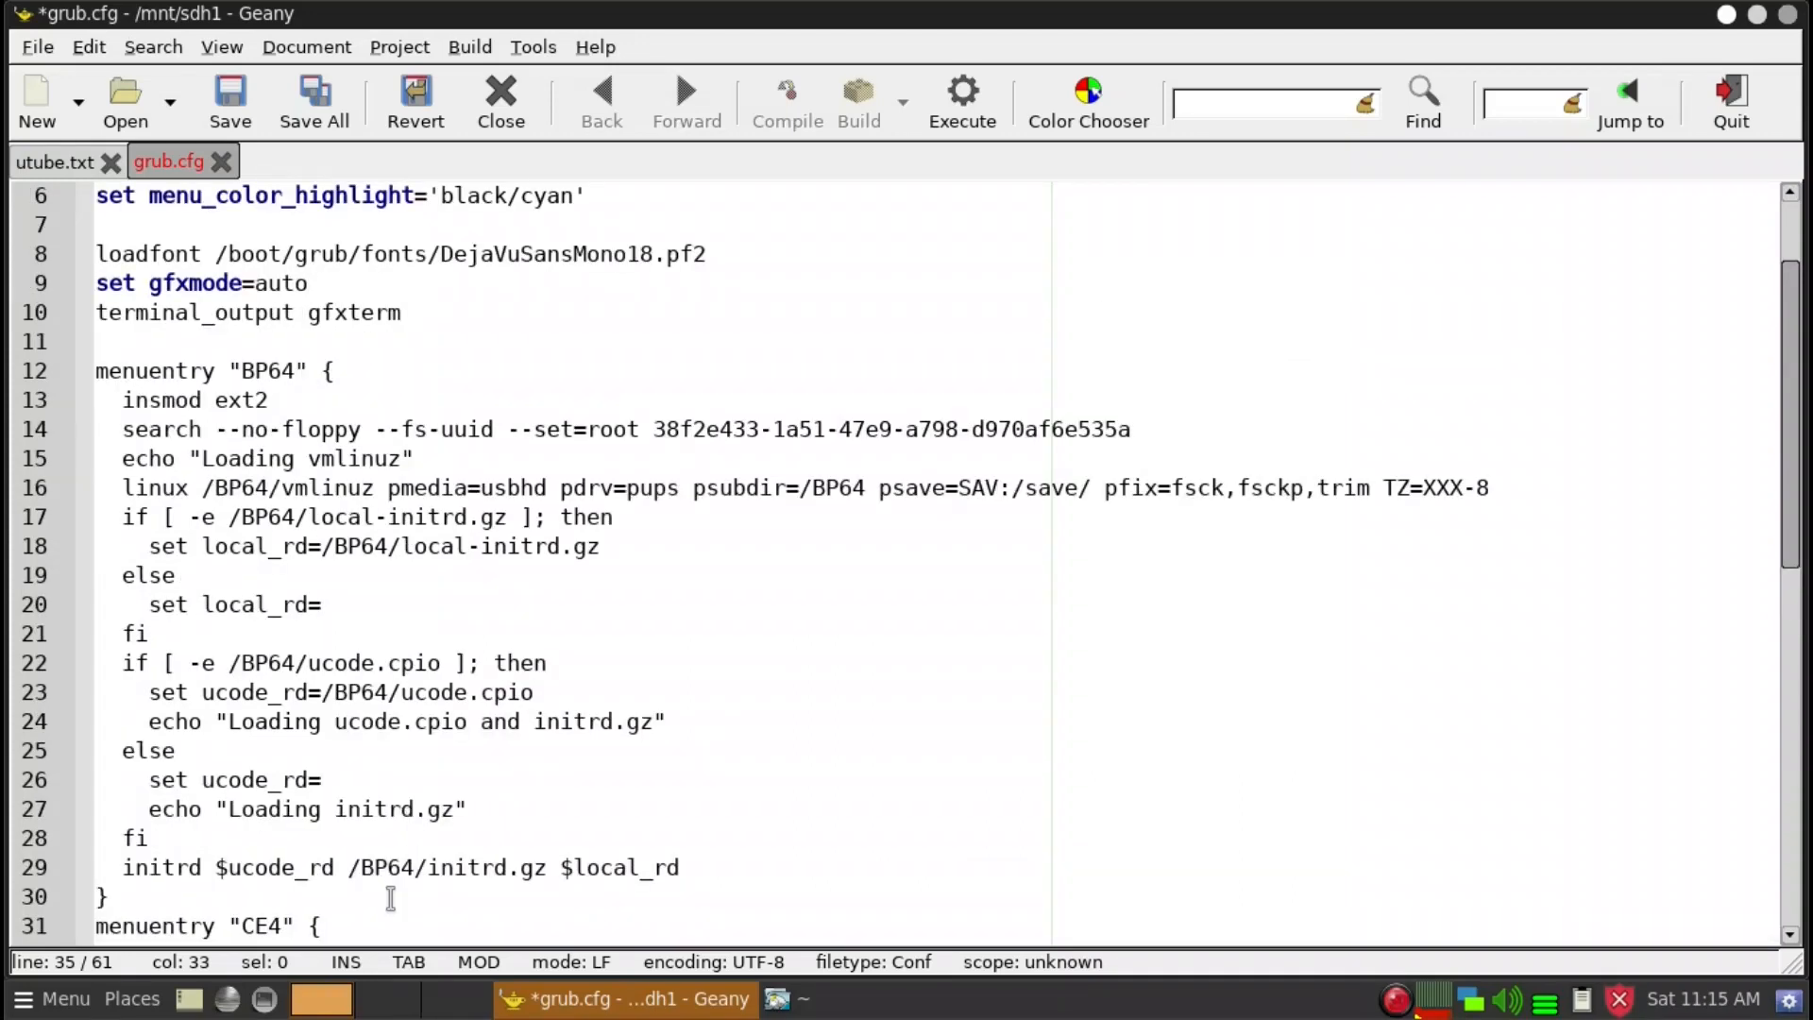
Step: Set the default boot entry in grub.cfg to 1, save the file and close the editor
scroll(407, 831, up, 1)
scroll(416, 812, up, 1)
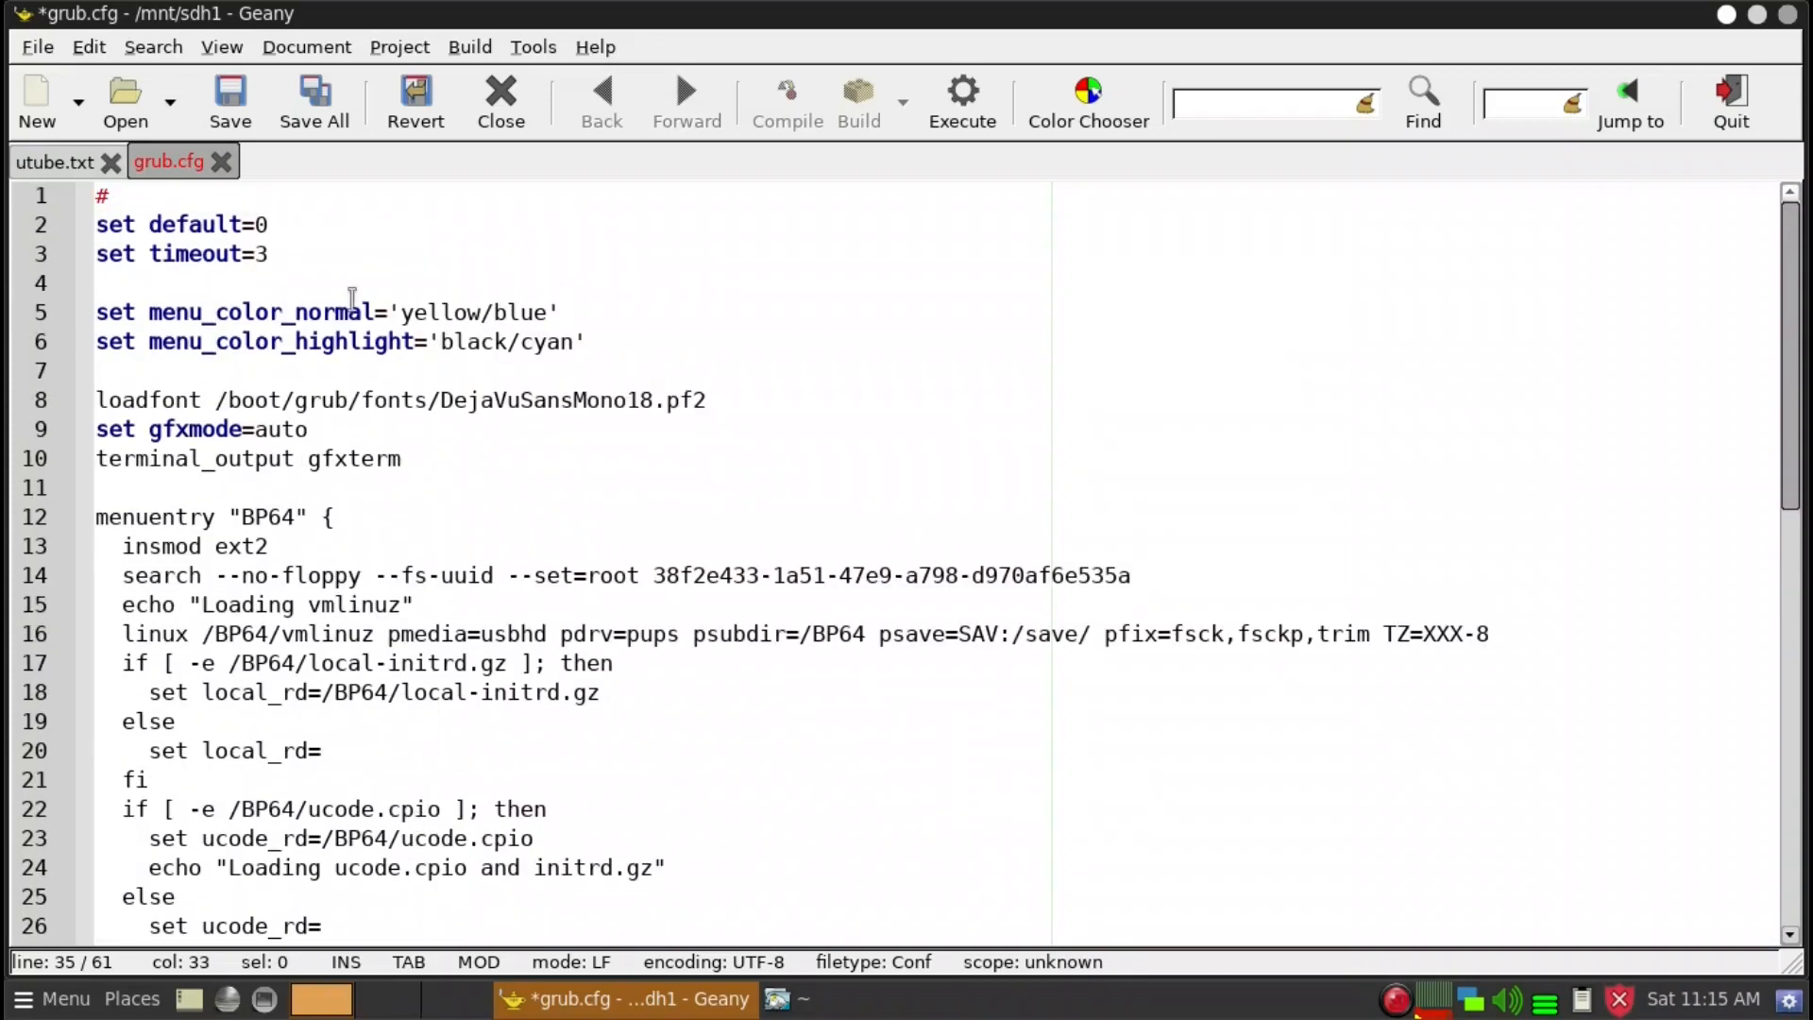
click(332, 224)
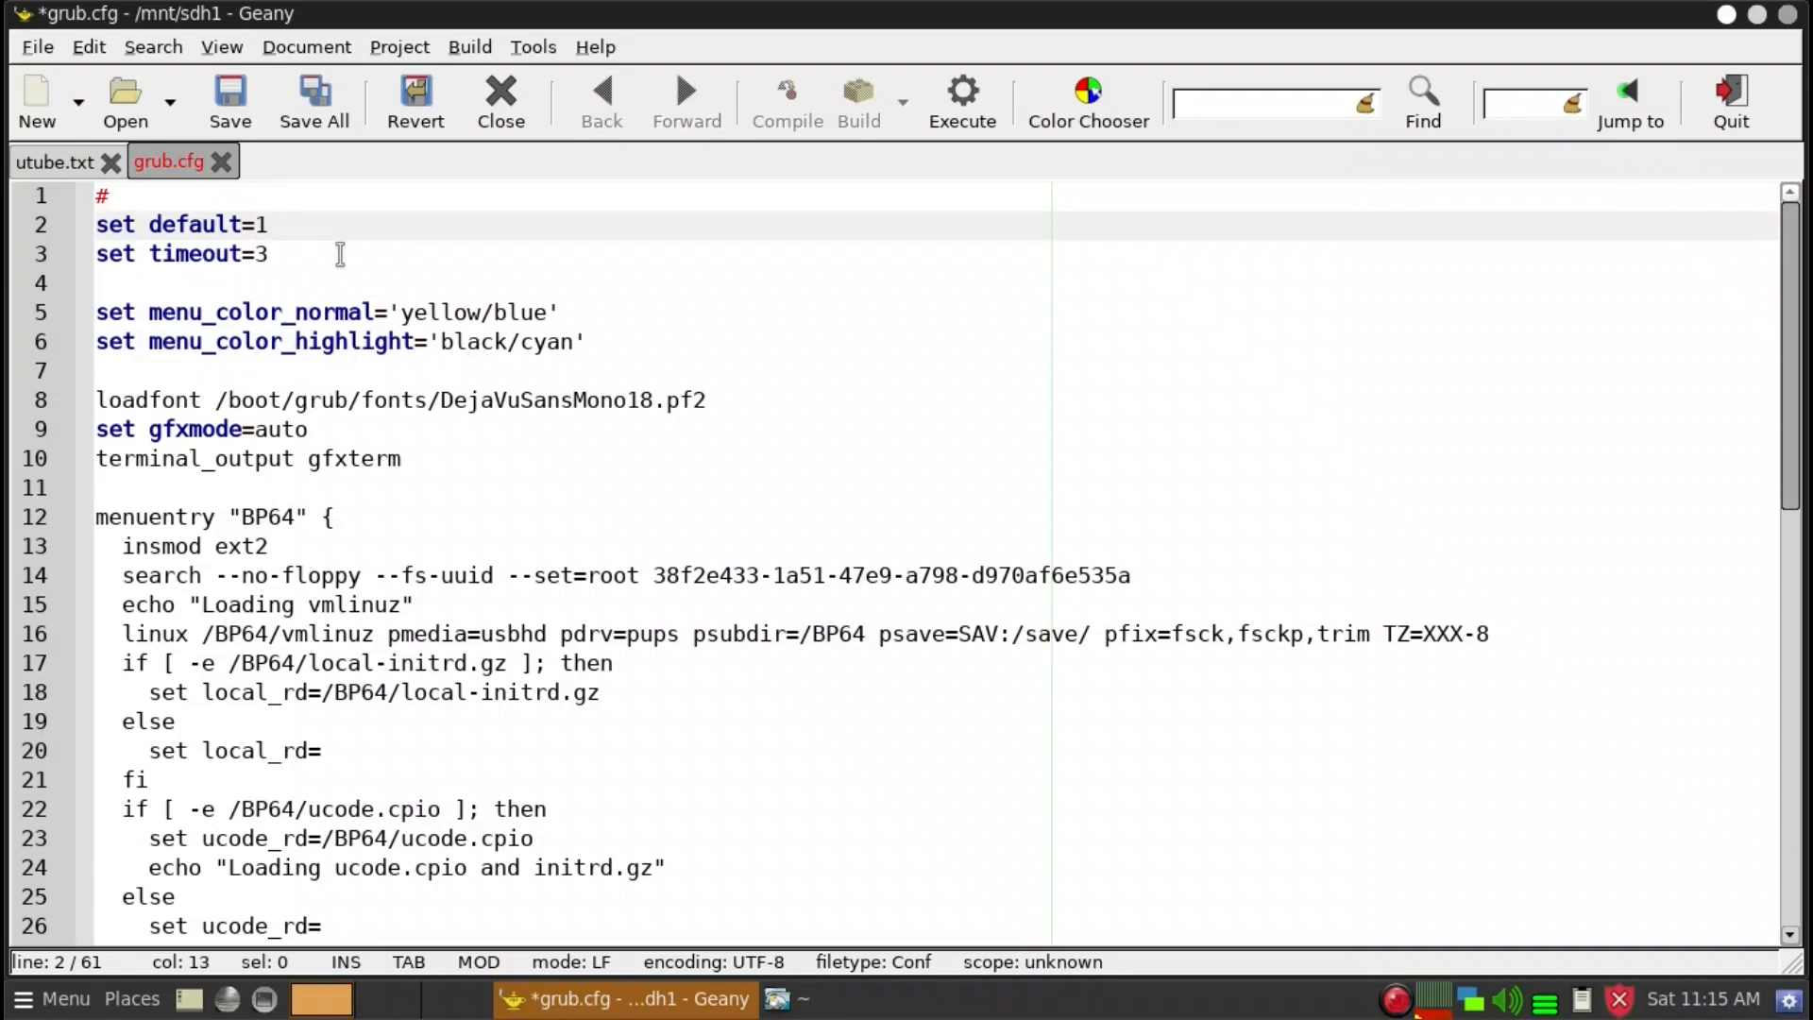
click(265, 125)
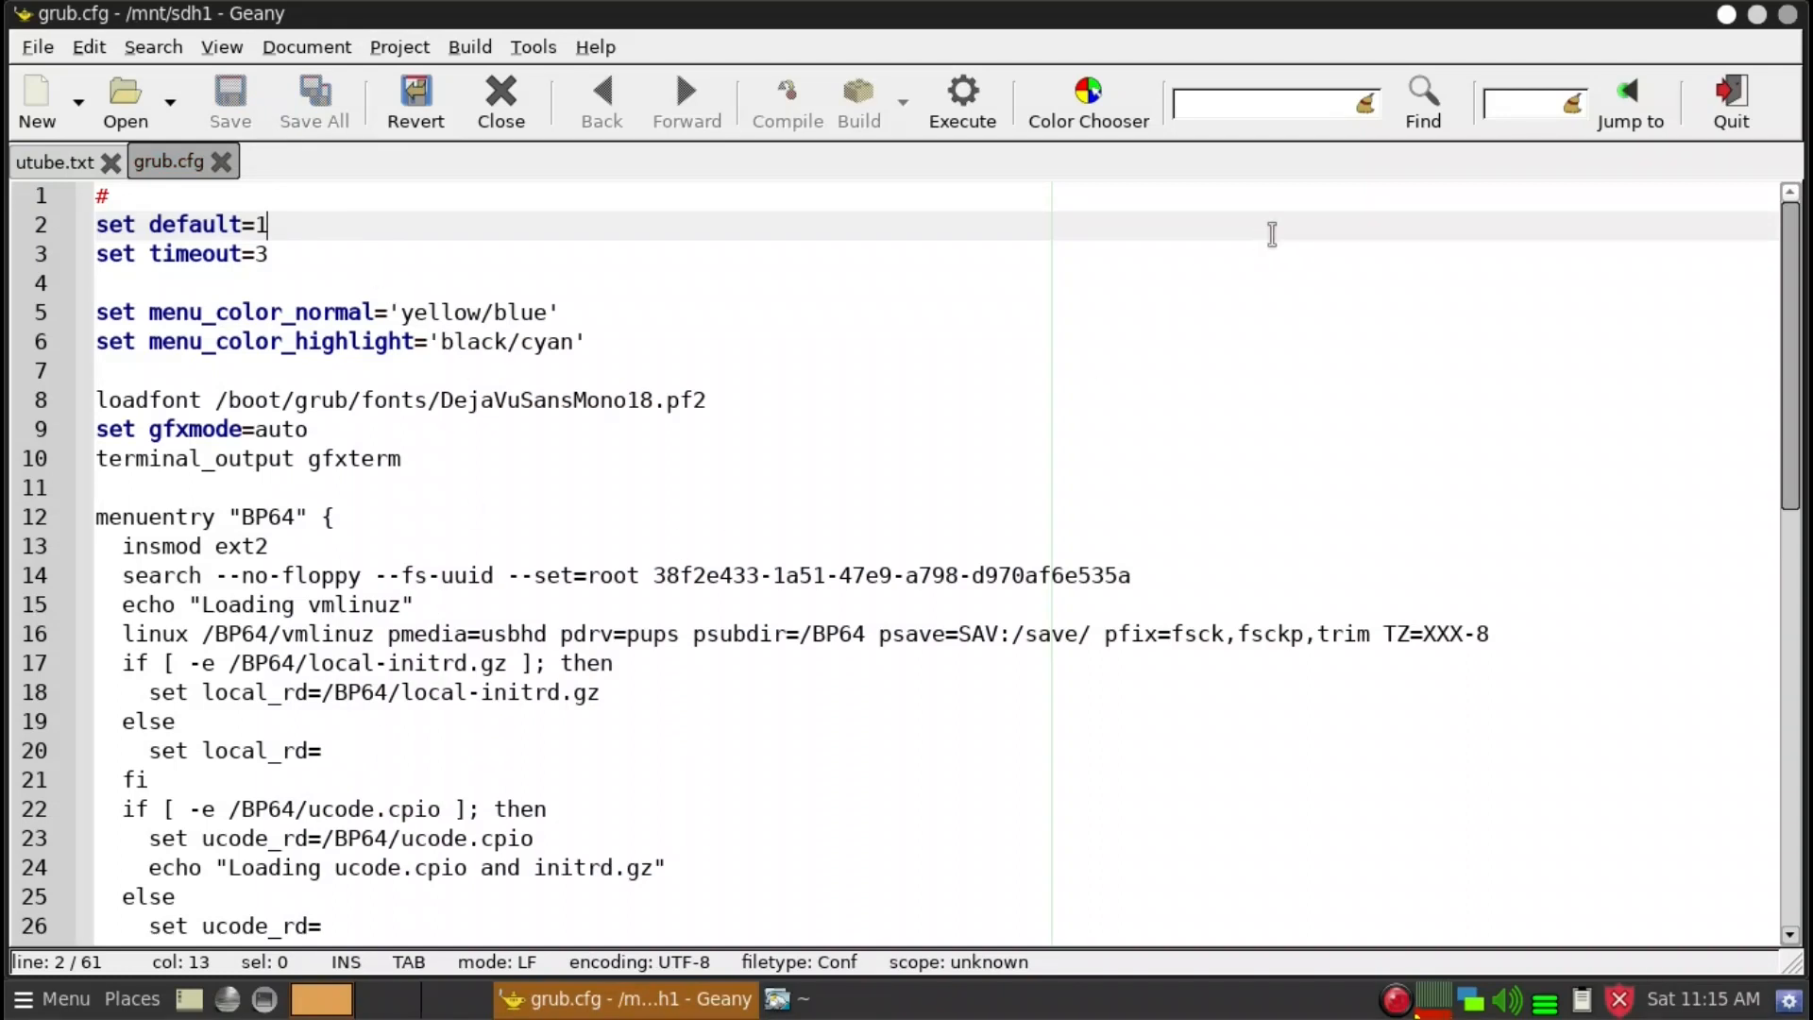
click(1787, 16)
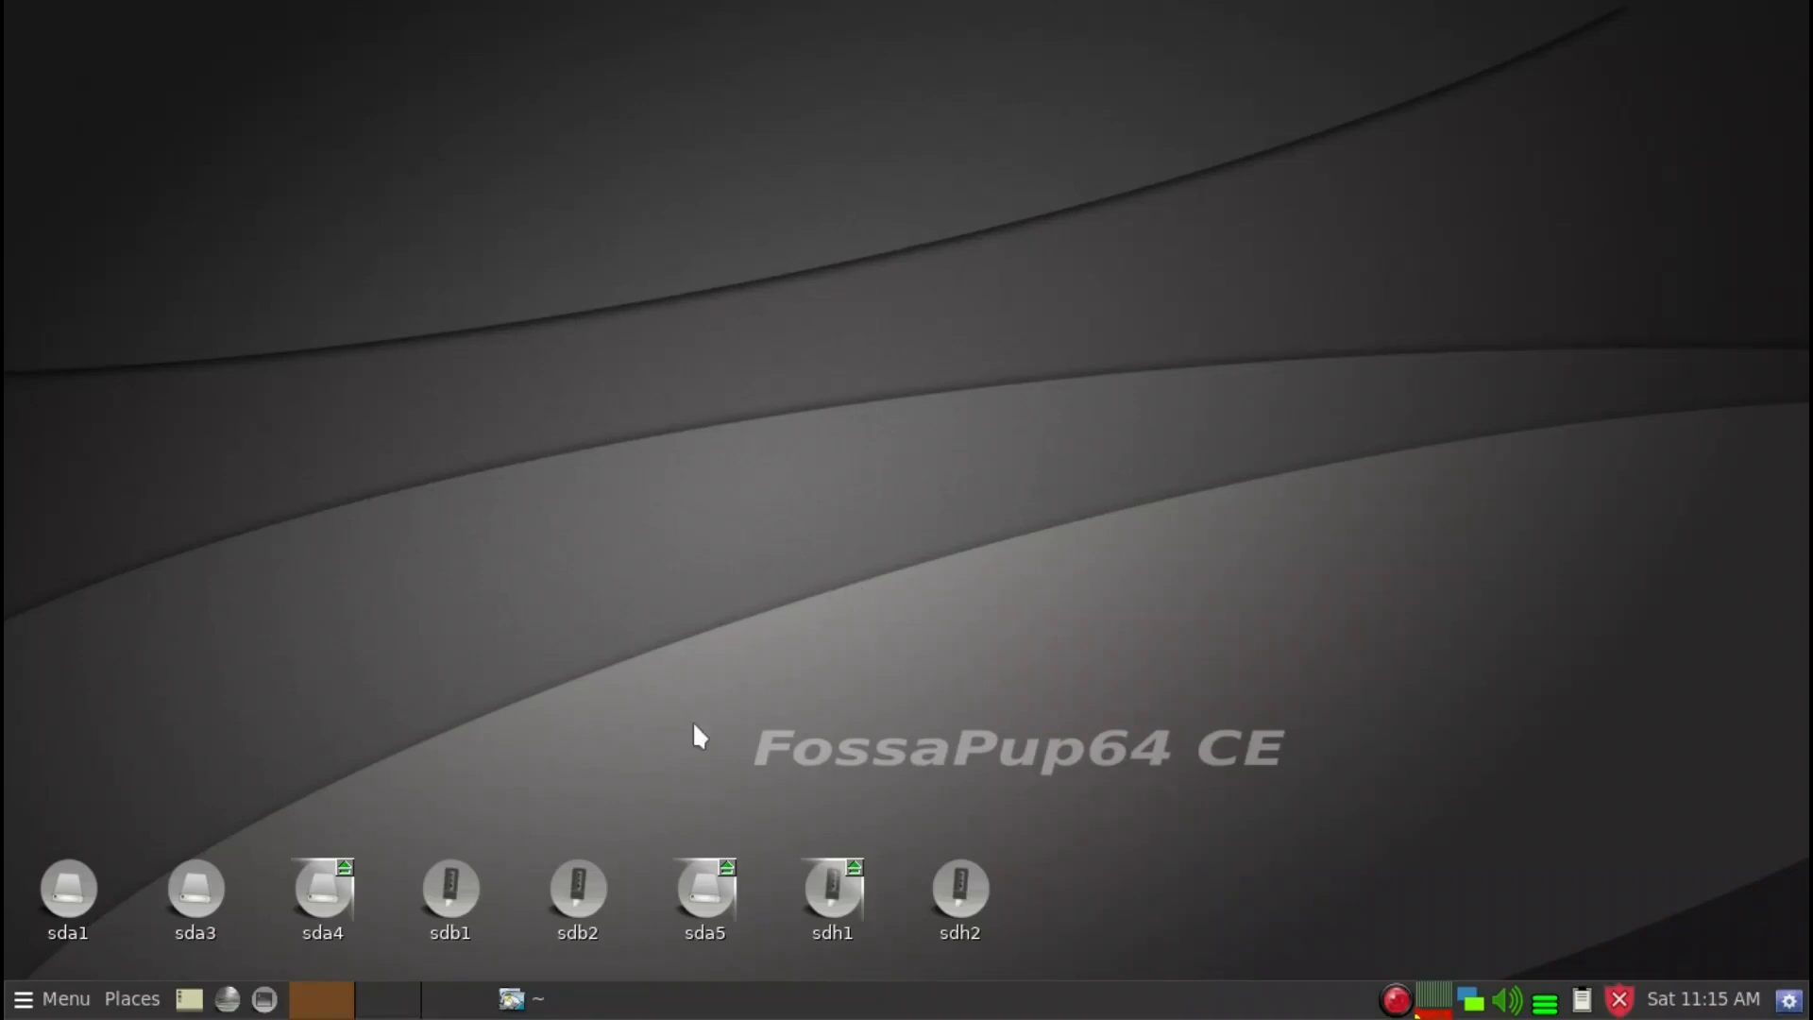
Step: Open the save folder on the sda5 partition and move its window clear of the desktop centre
click(708, 890)
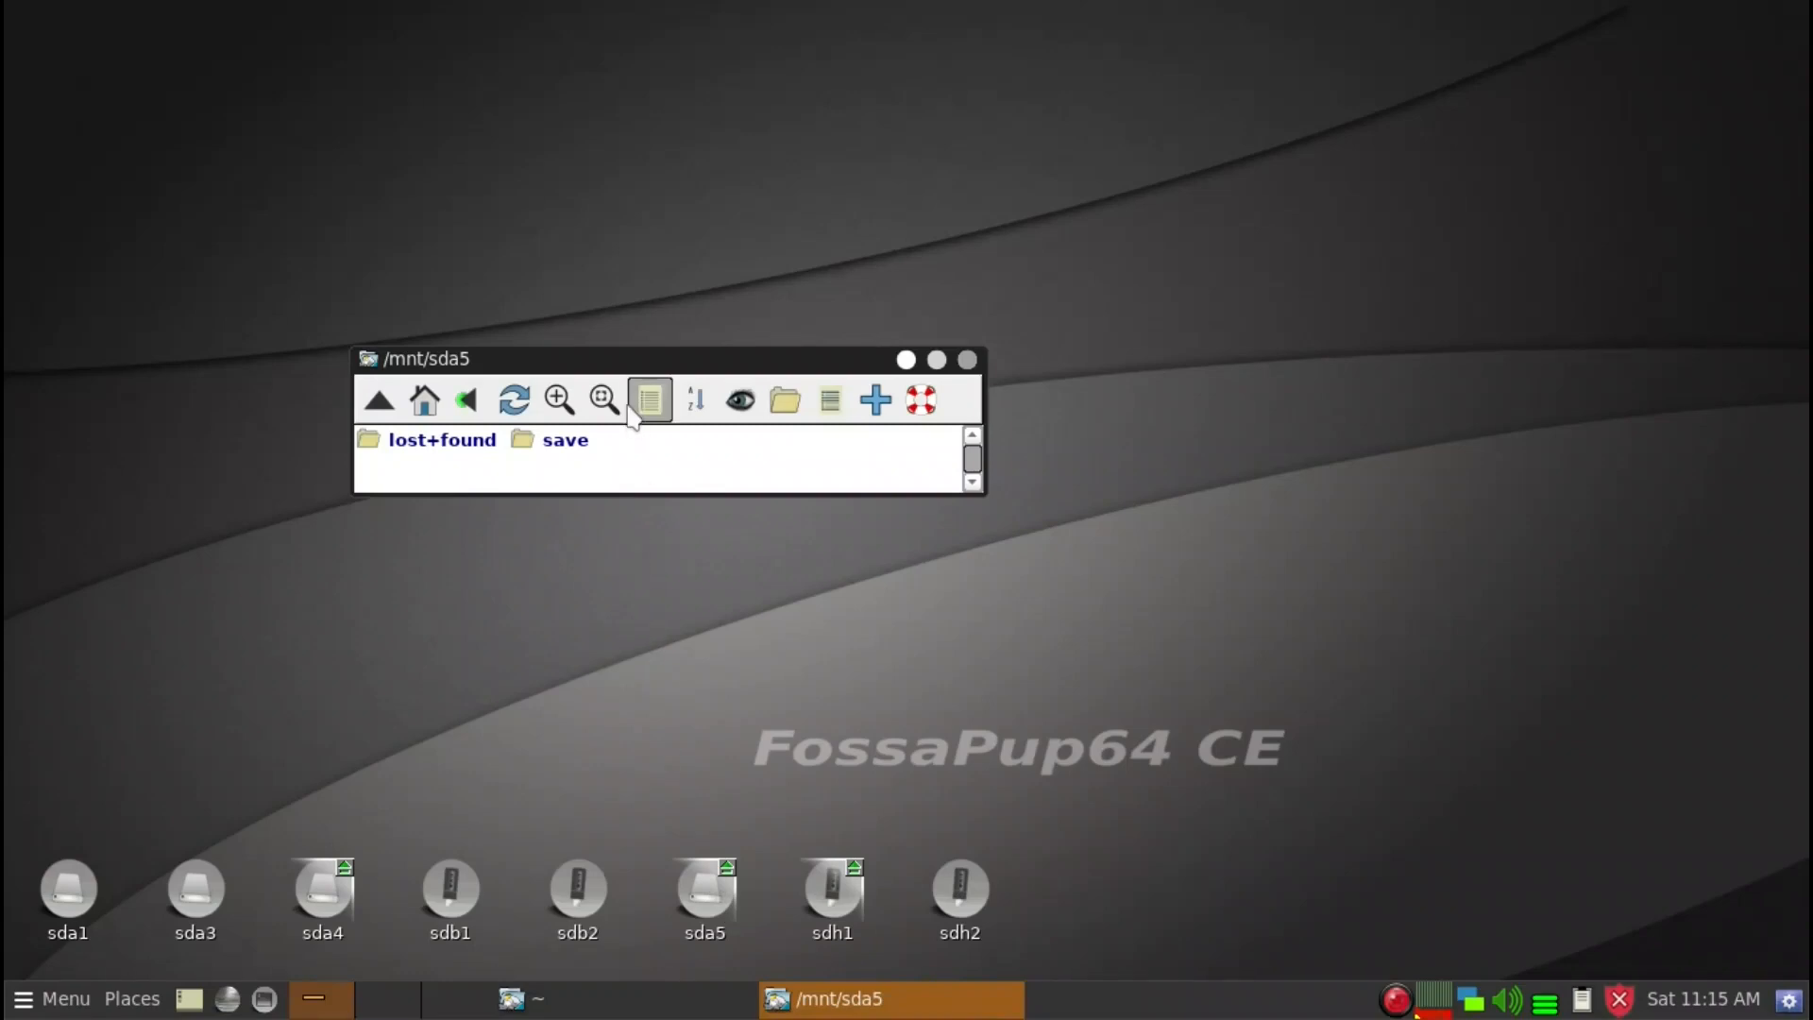
drag(616, 368, 416, 300)
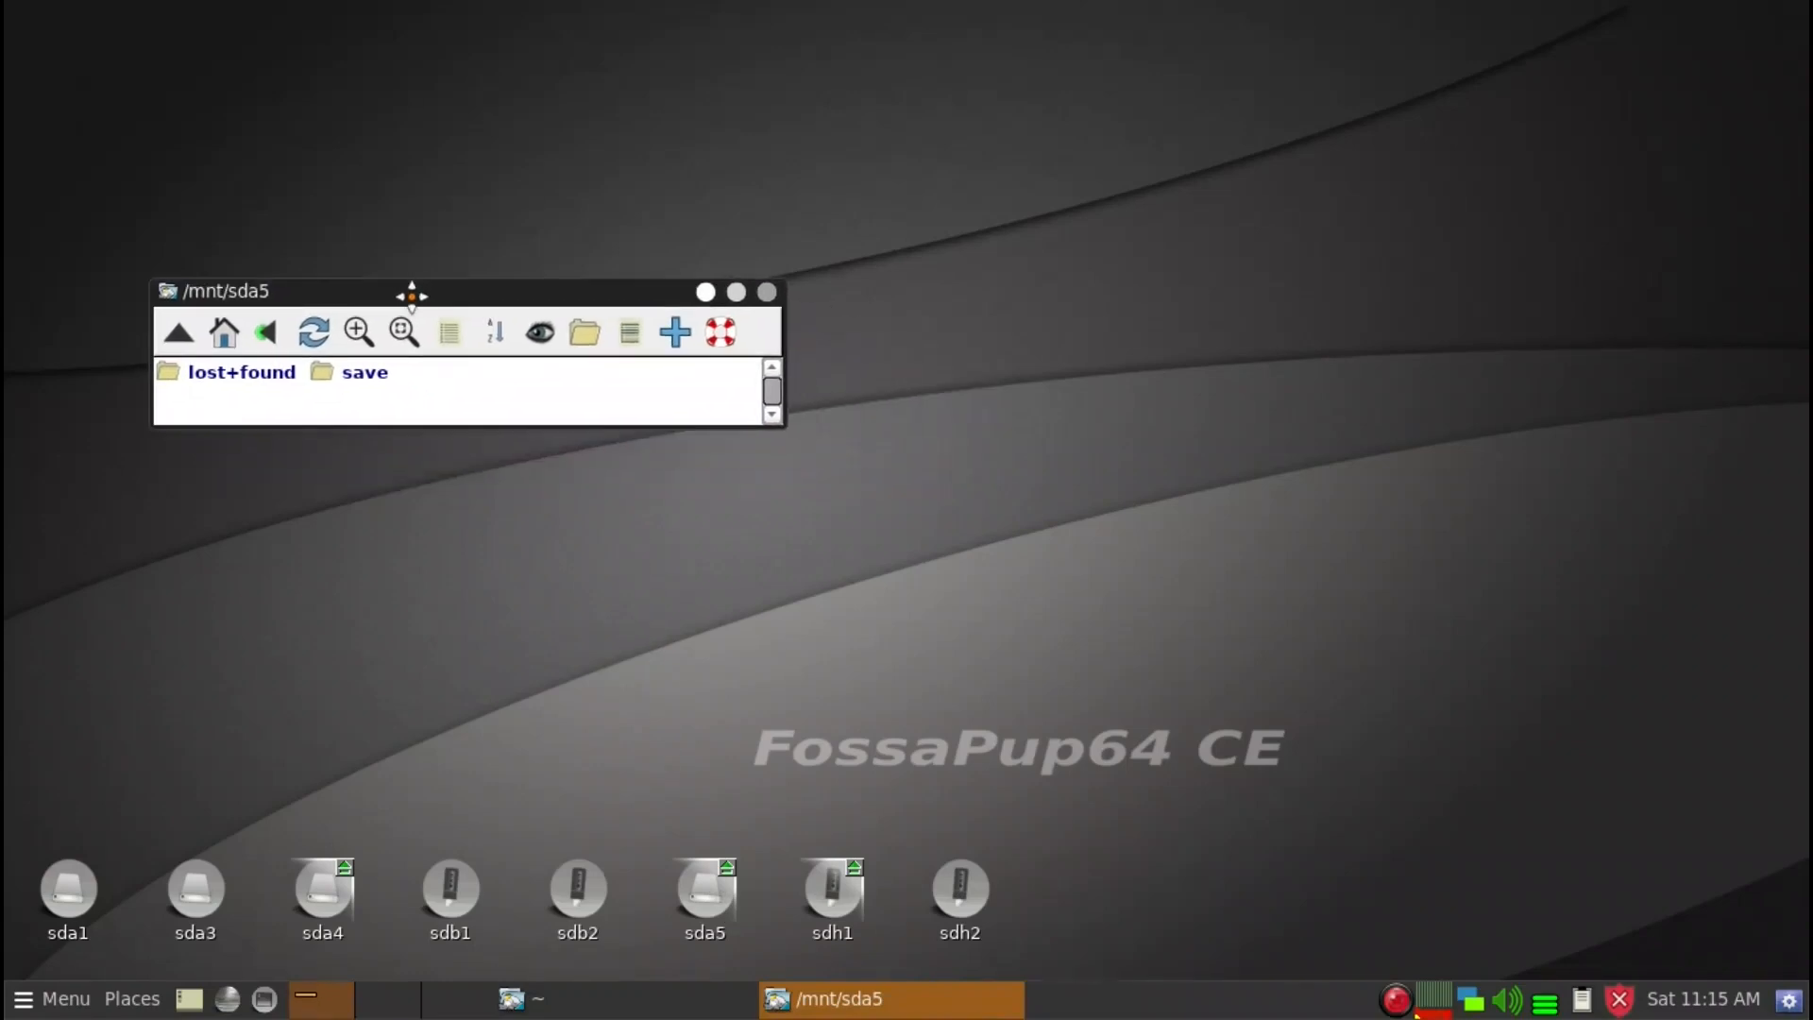
click(366, 374)
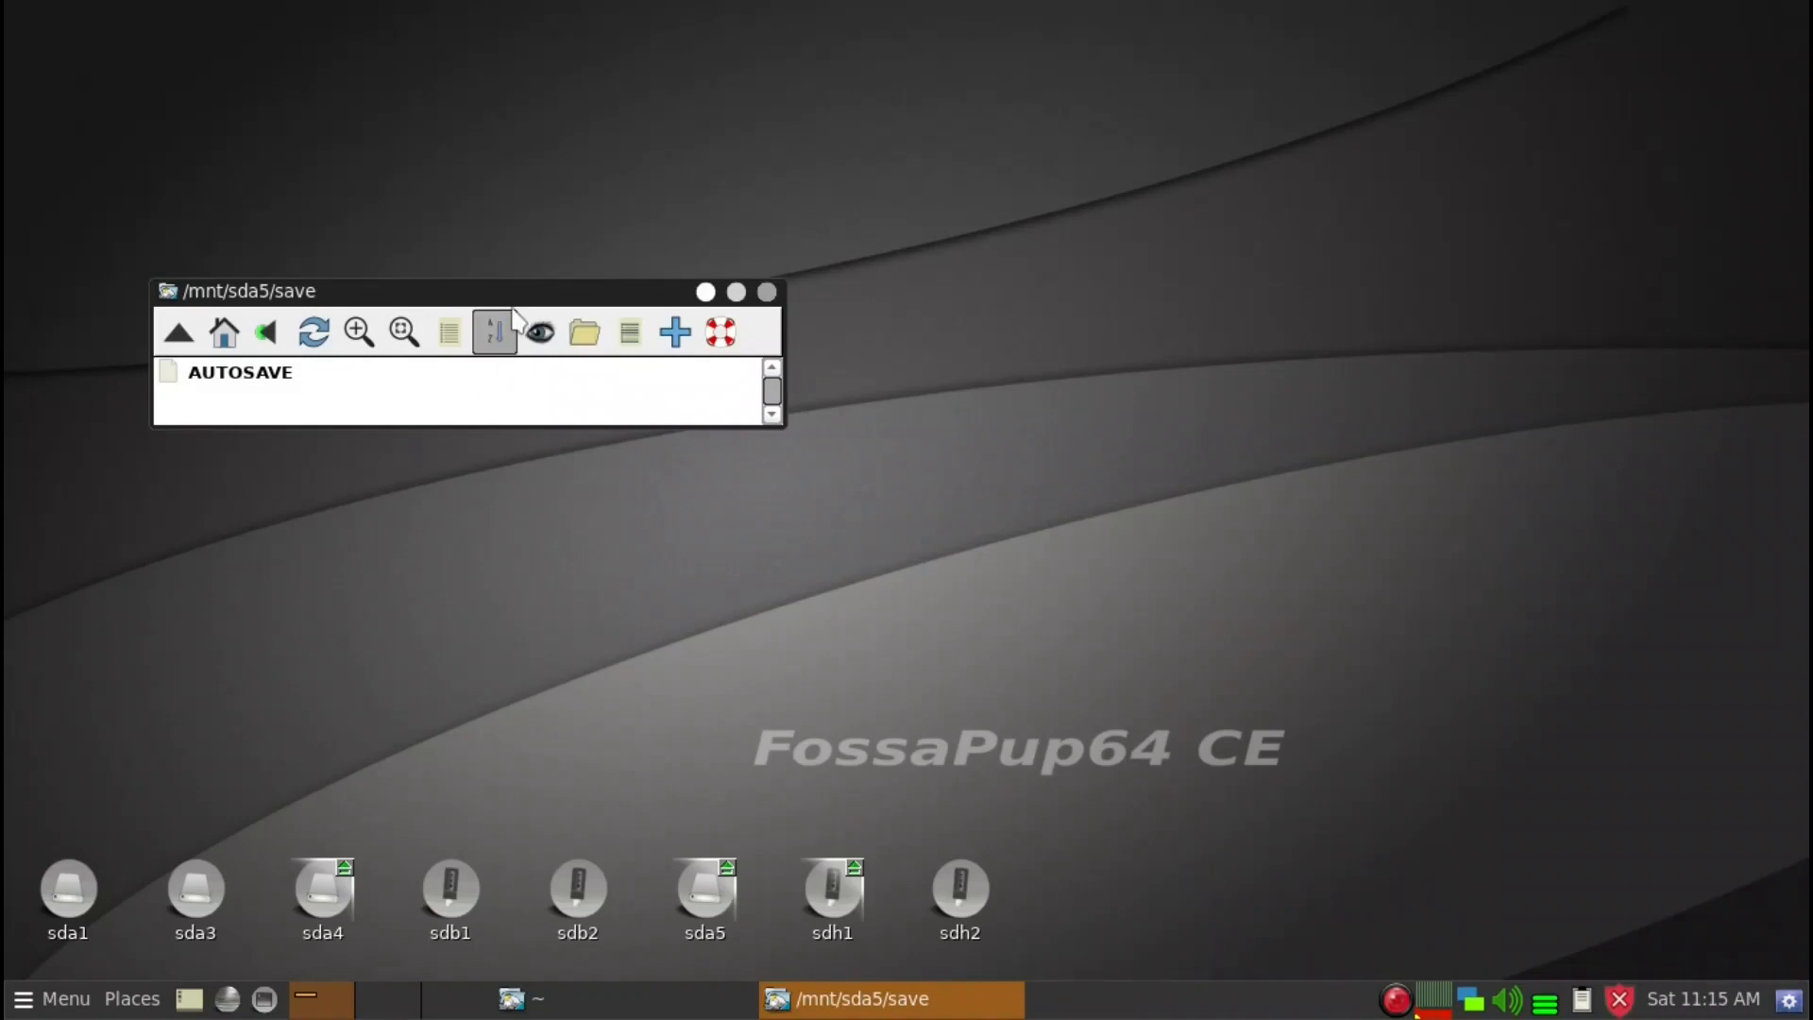
drag(511, 296, 474, 278)
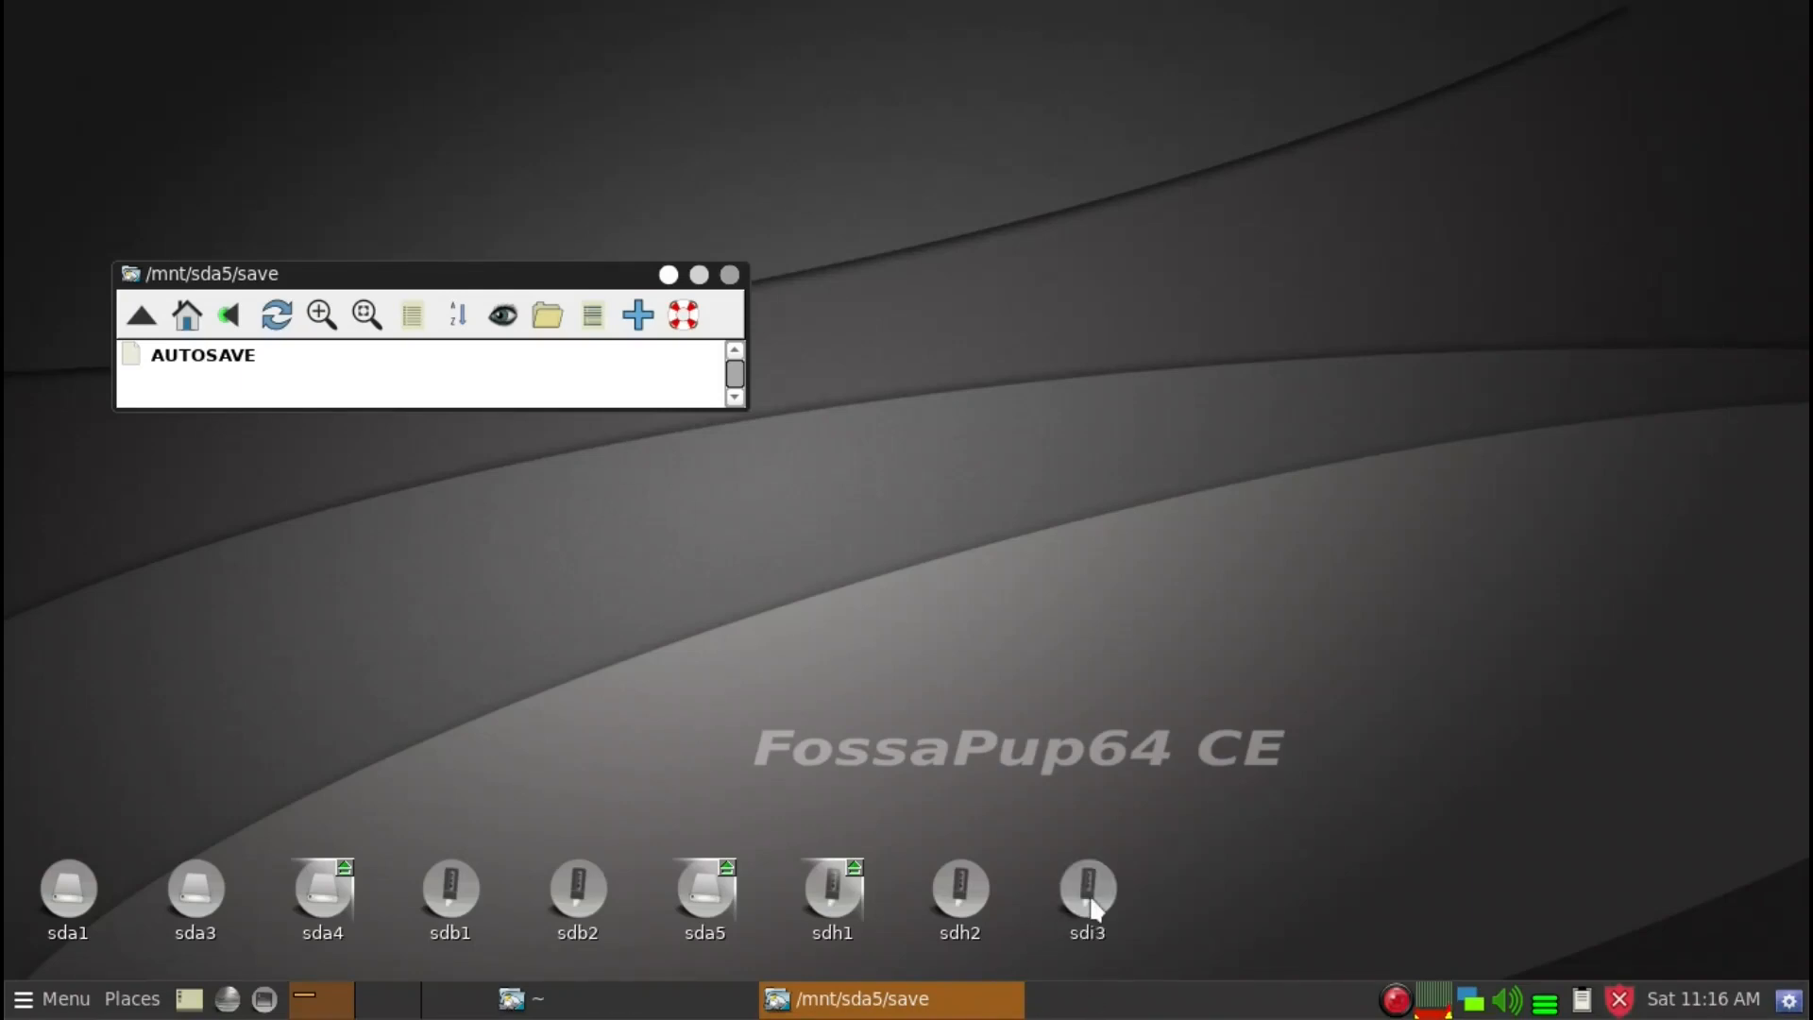
Step: Open the Z/save folder on the sdi3 drive alongside the sda5 save folder window
click(1091, 897)
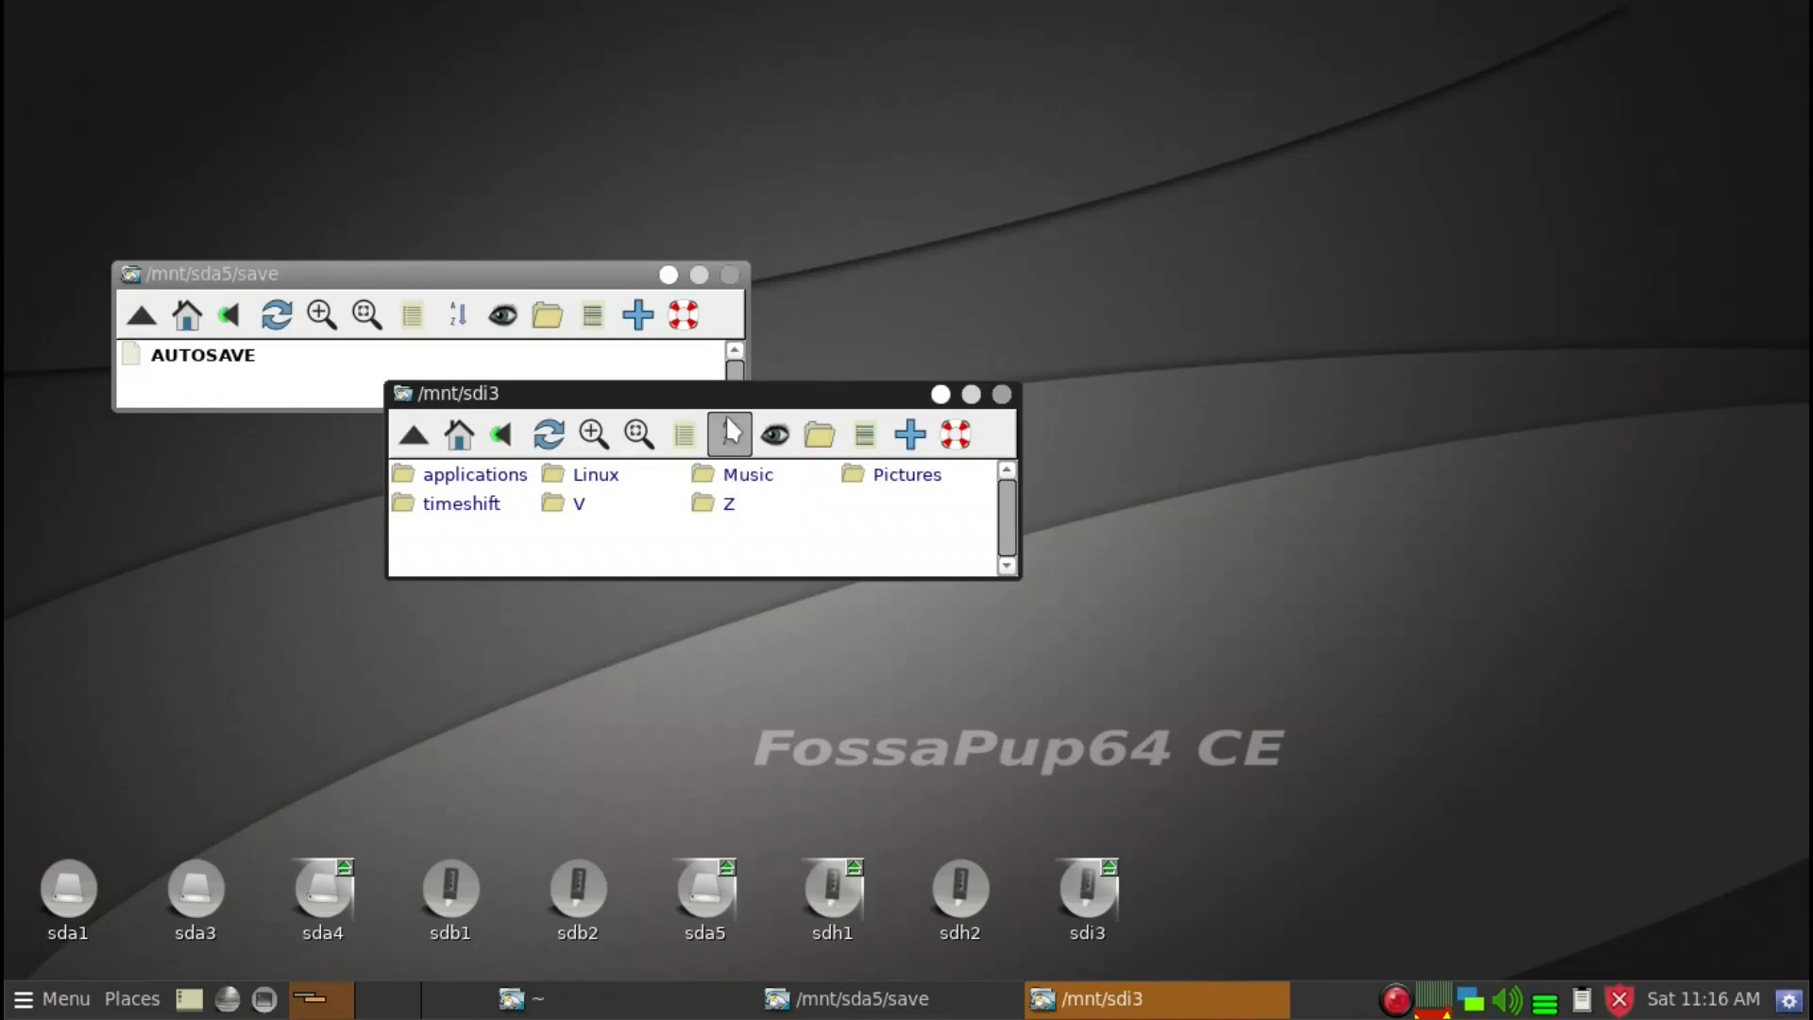
drag(726, 404, 1029, 519)
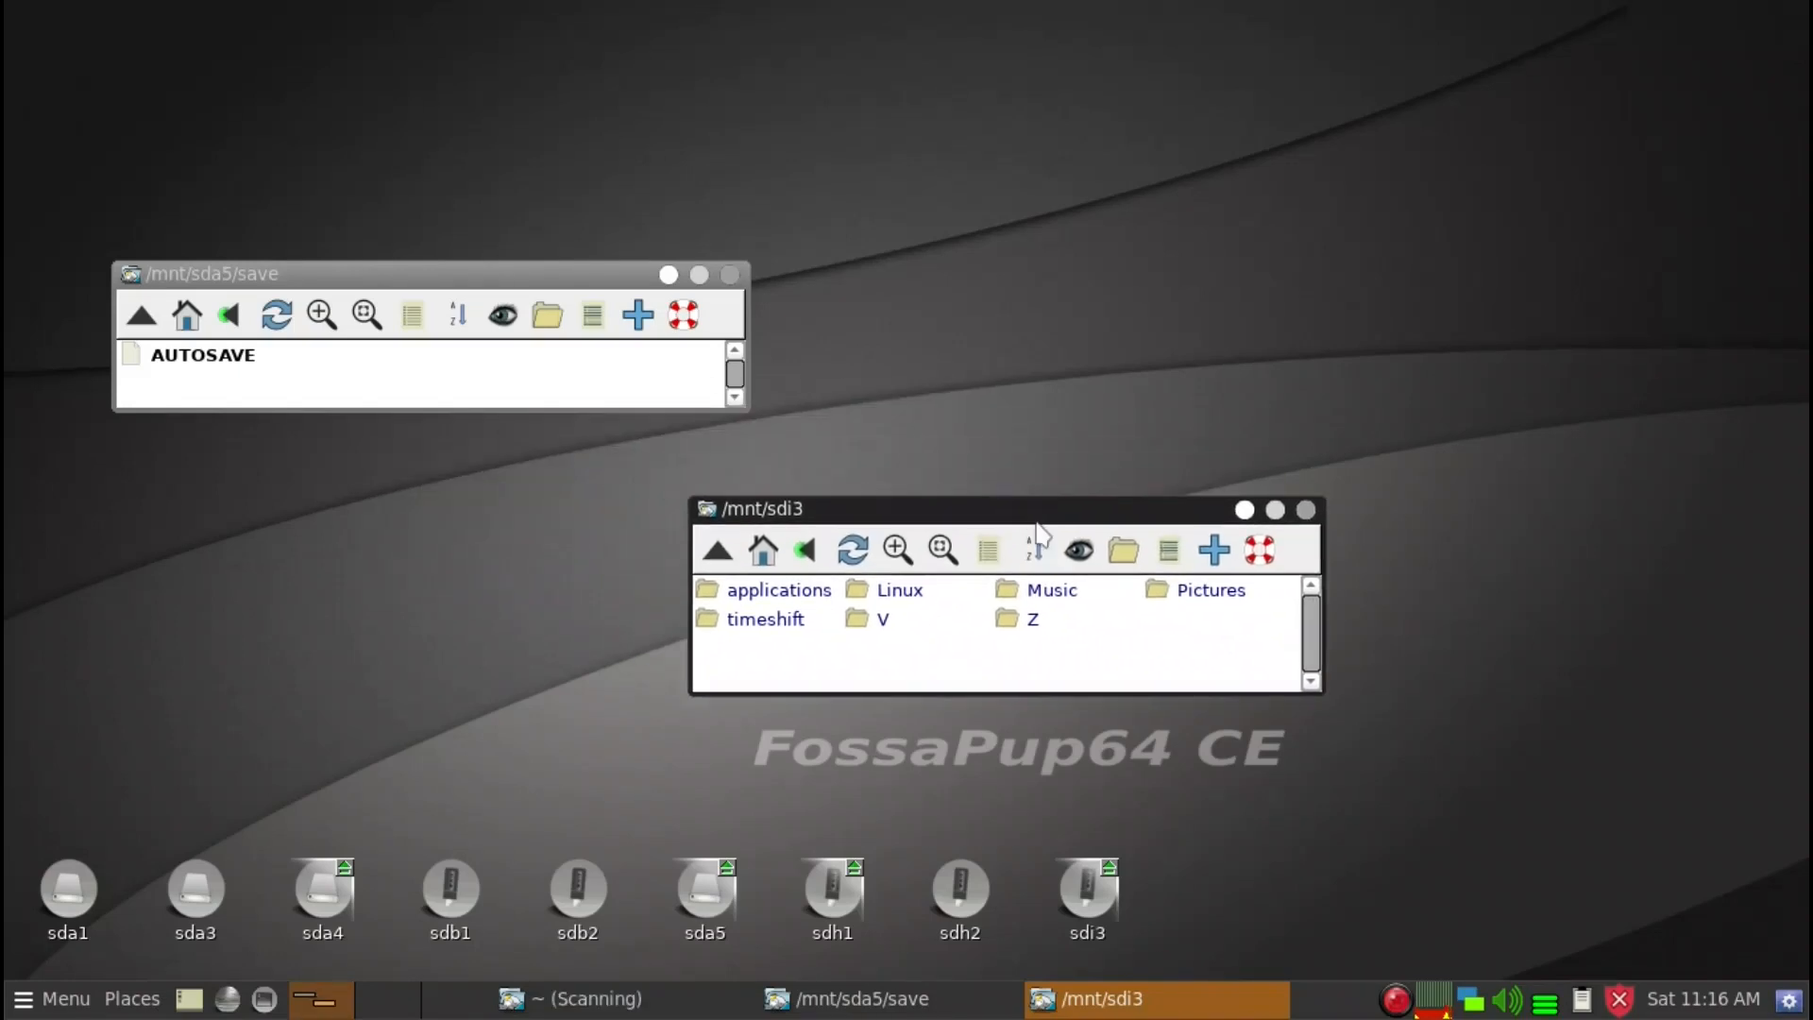
double_click(1031, 619)
click(748, 591)
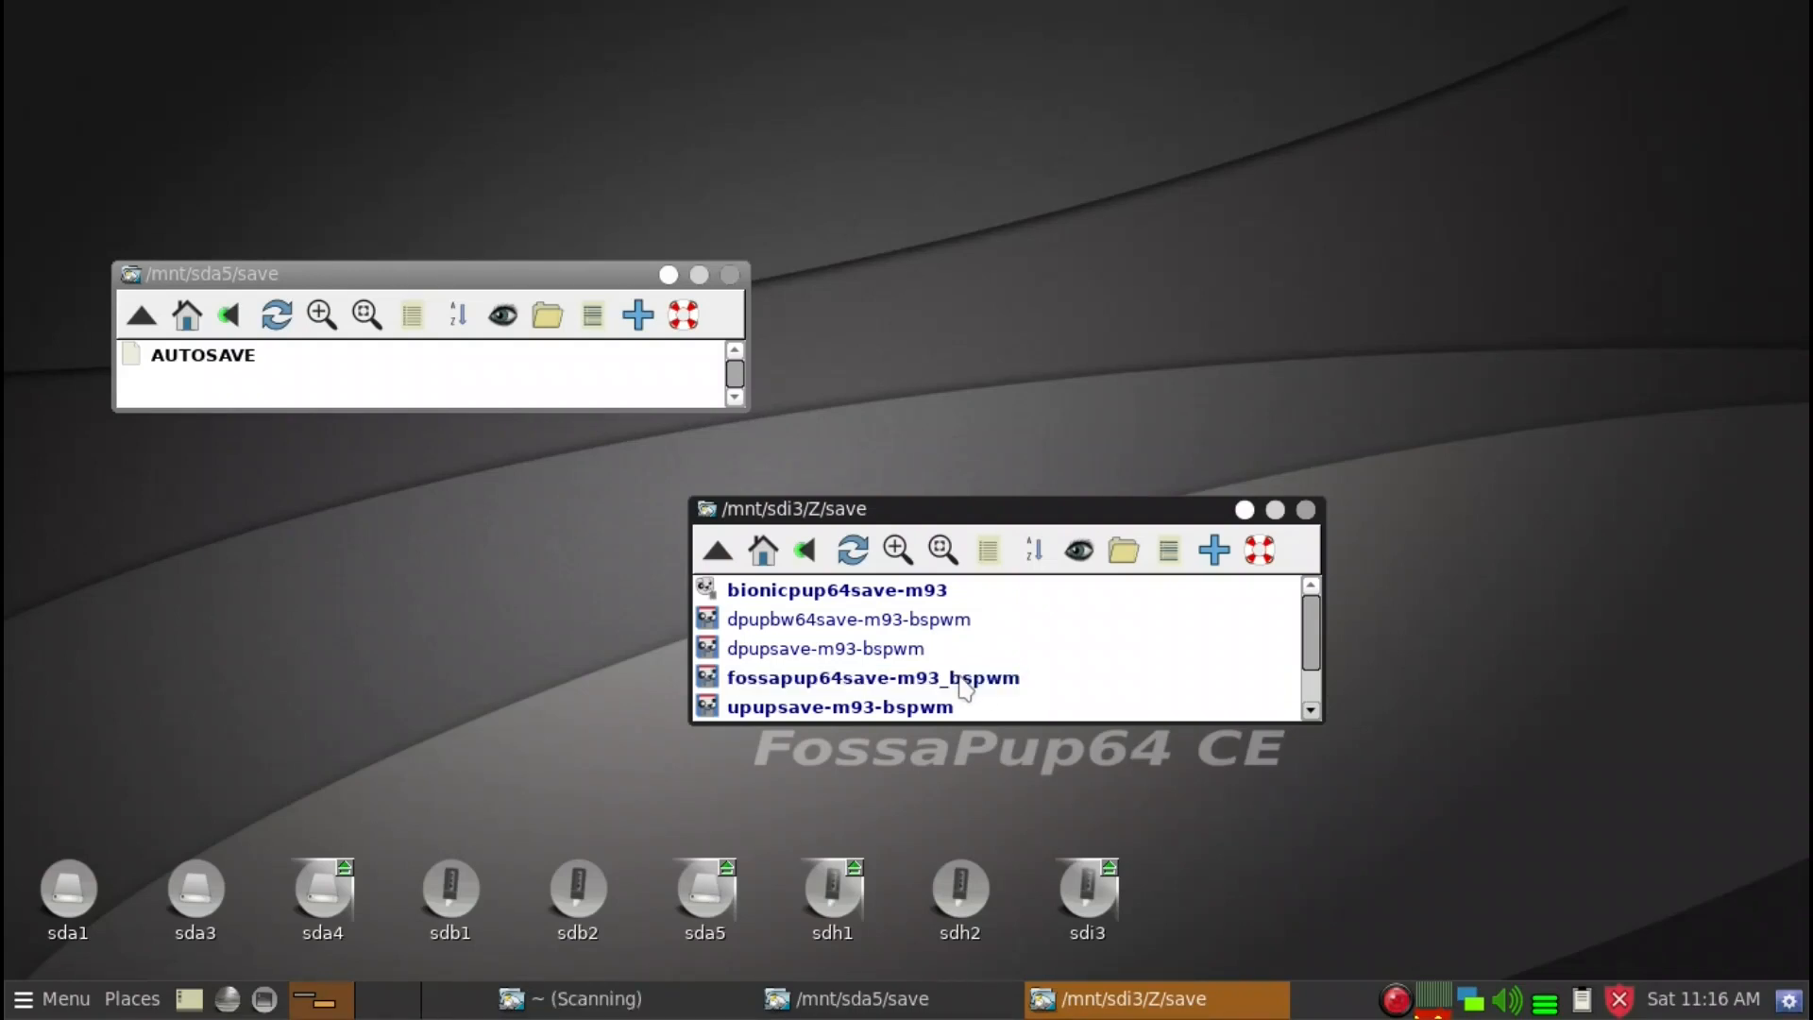
Step: Copy fossapup64save-m93_bspwm into sda5's save folder with Brief, Merge, Newer, Ignore Older and Quiet enabled
drag(963, 687, 425, 371)
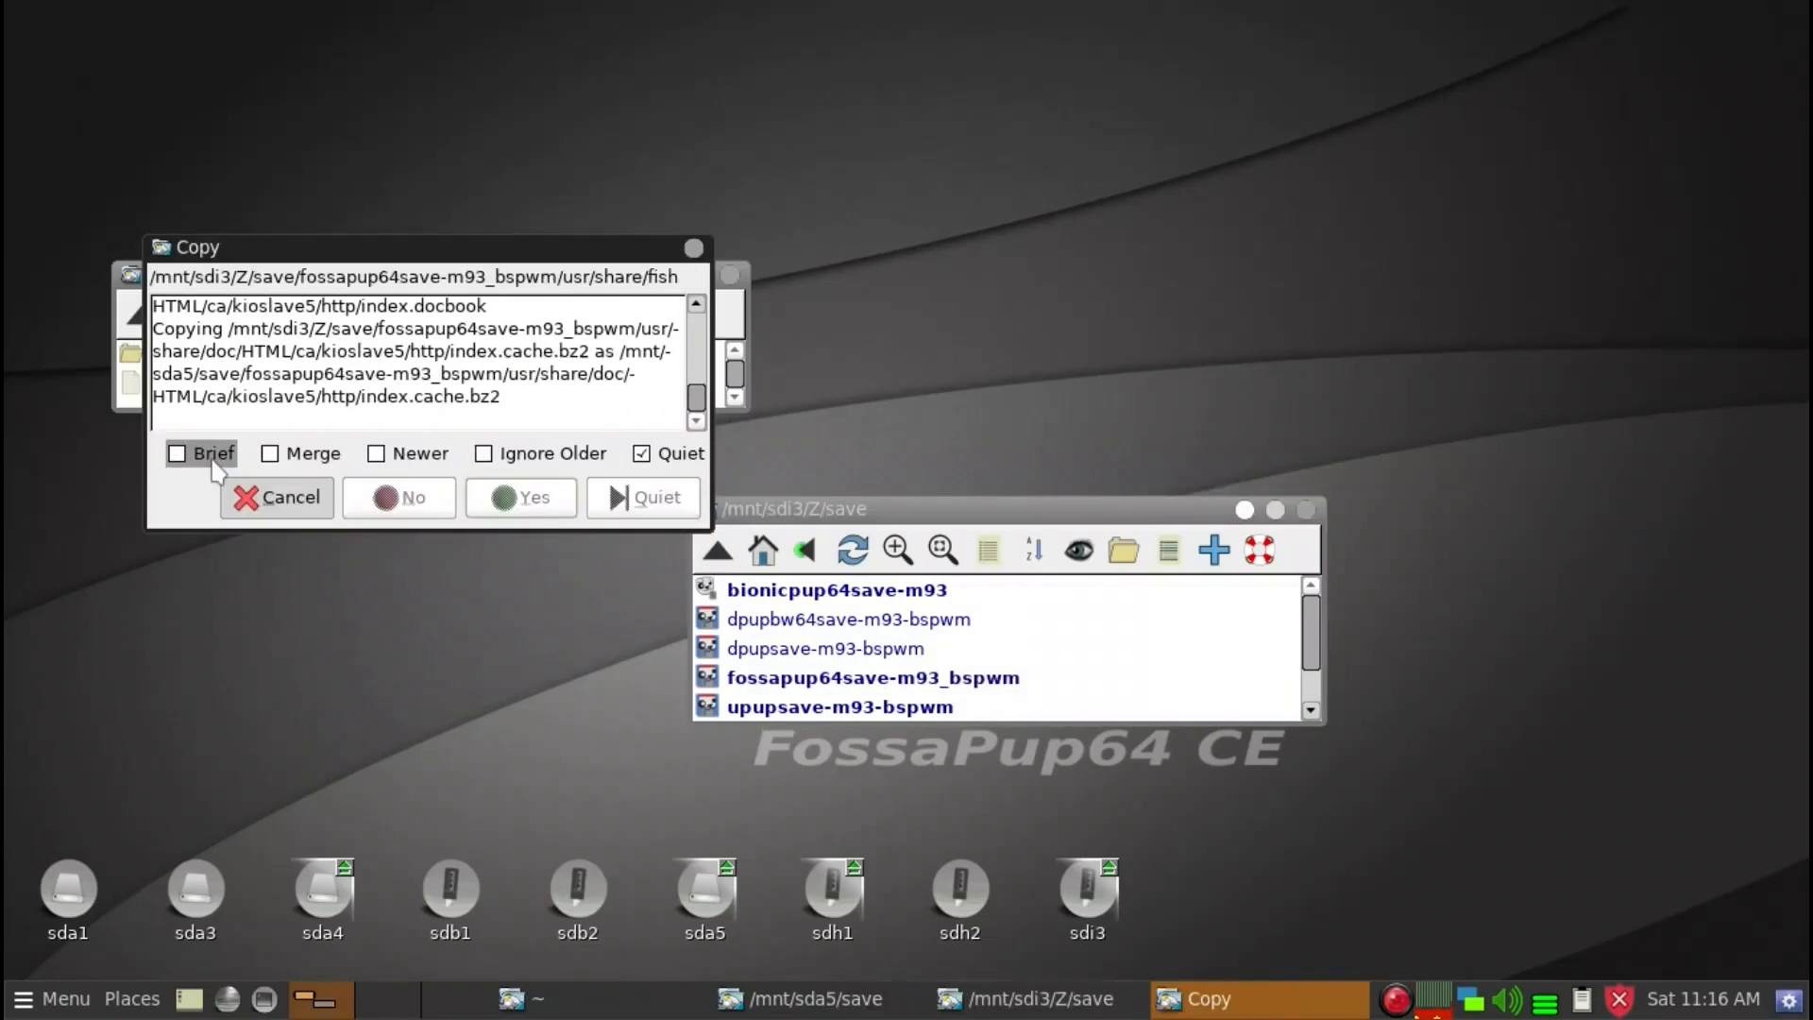
click(290, 462)
click(415, 453)
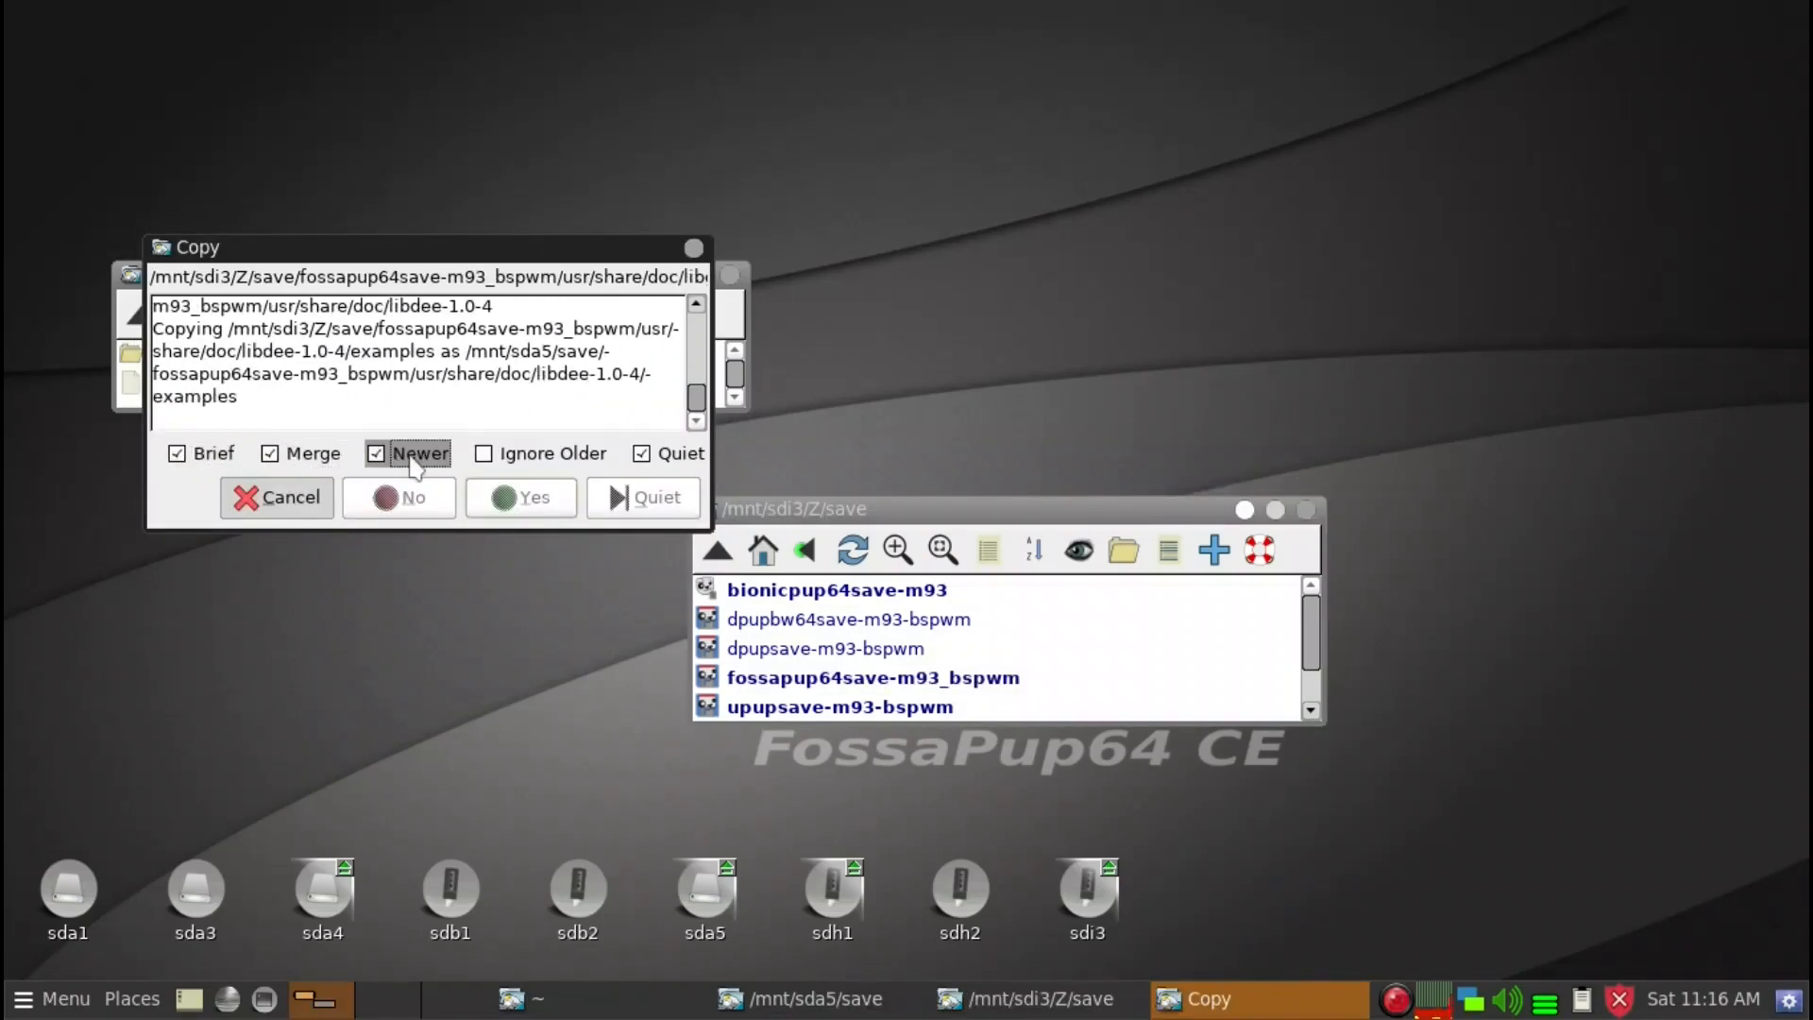
click(548, 453)
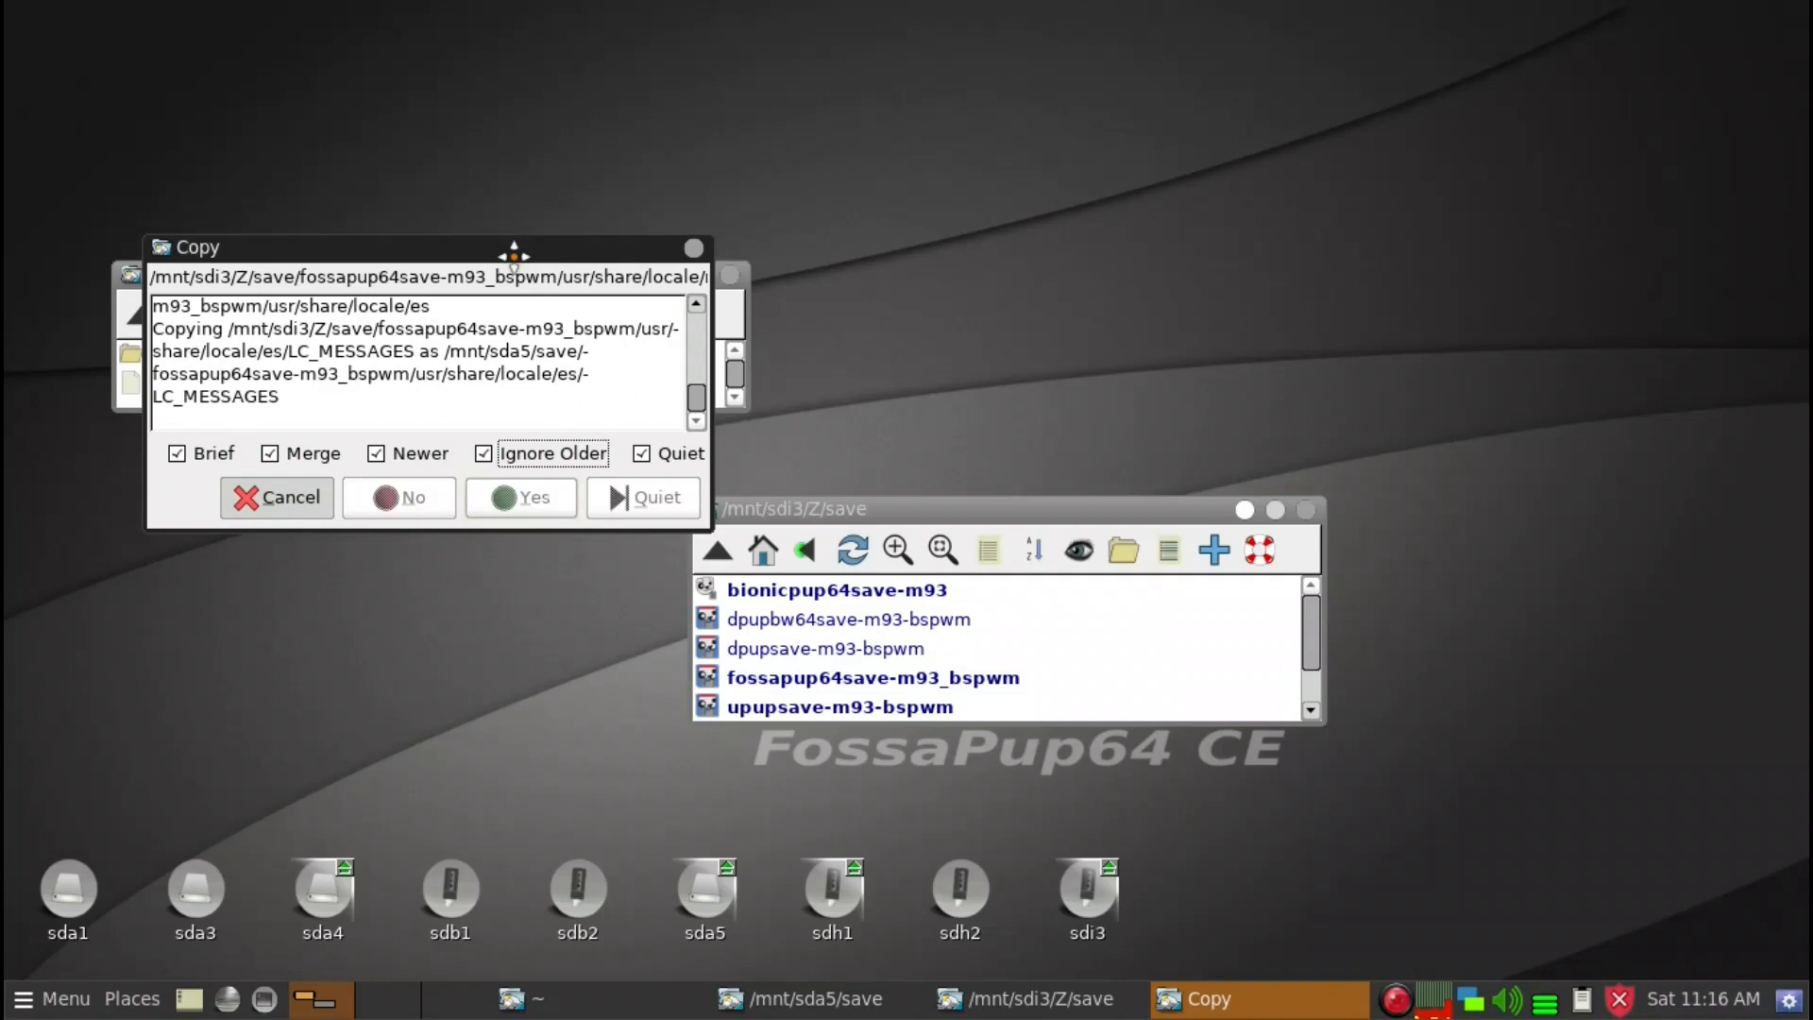
drag(514, 246, 462, 487)
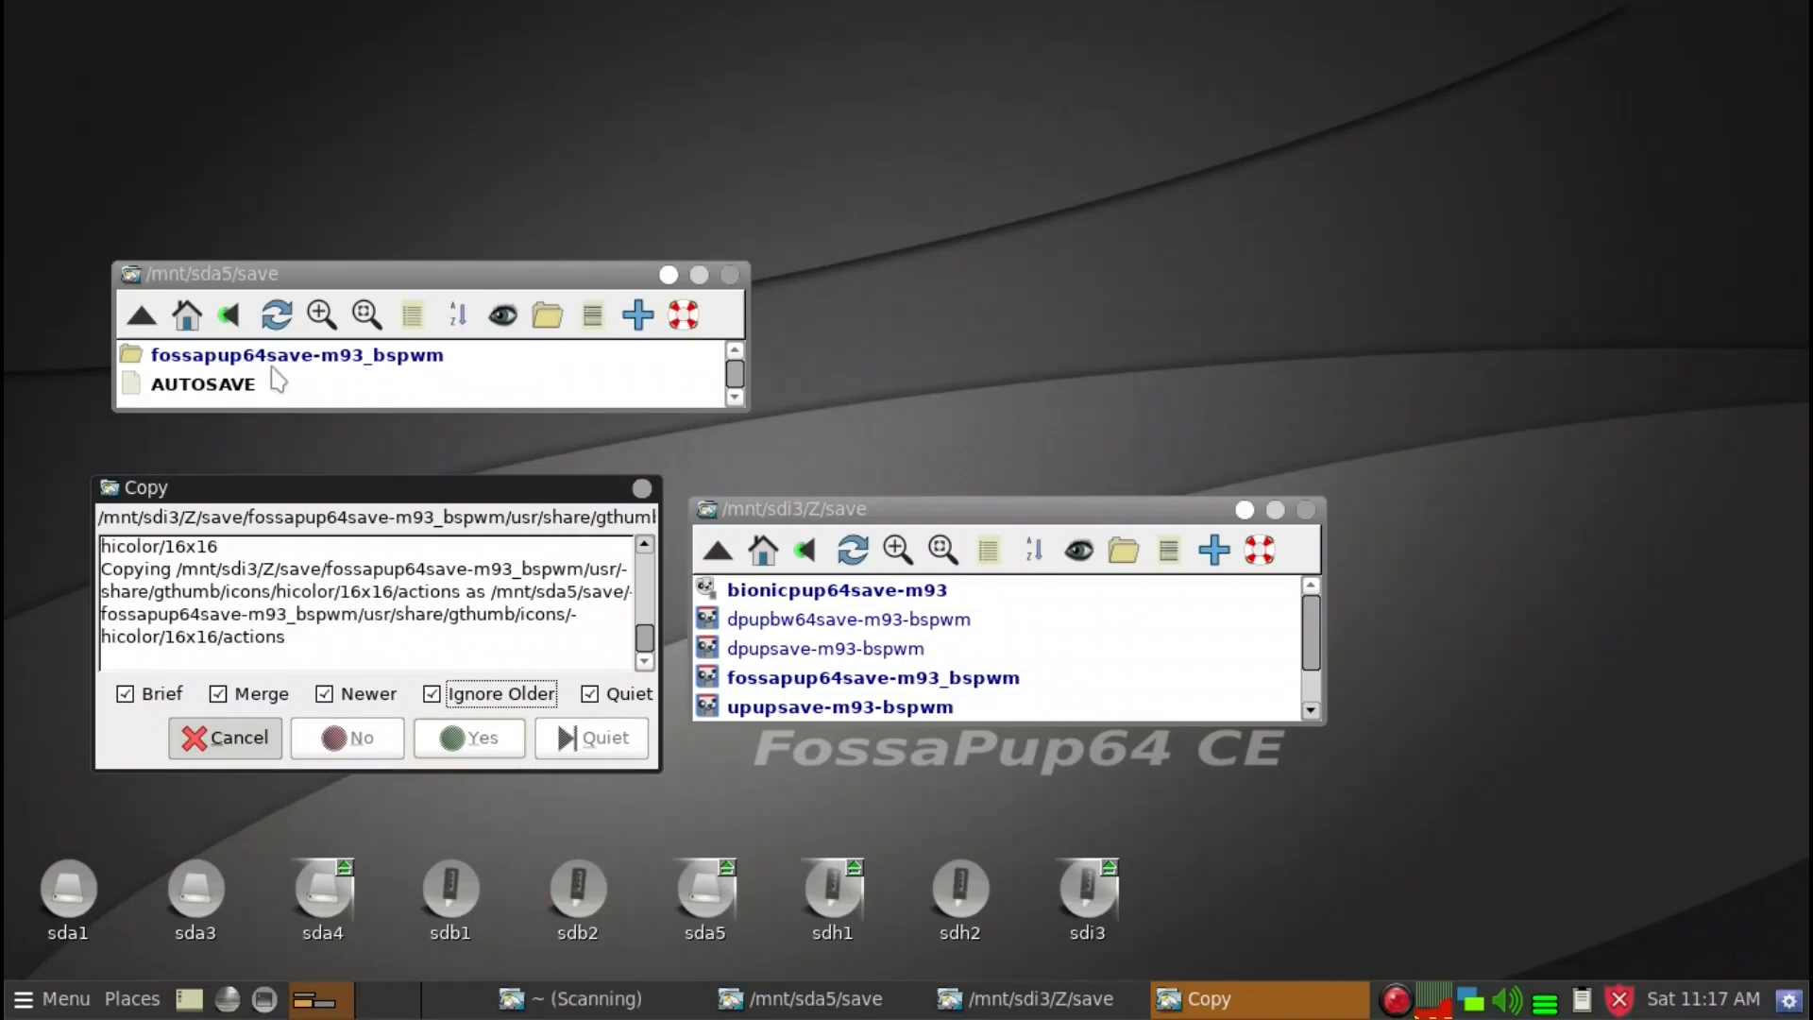
click(584, 397)
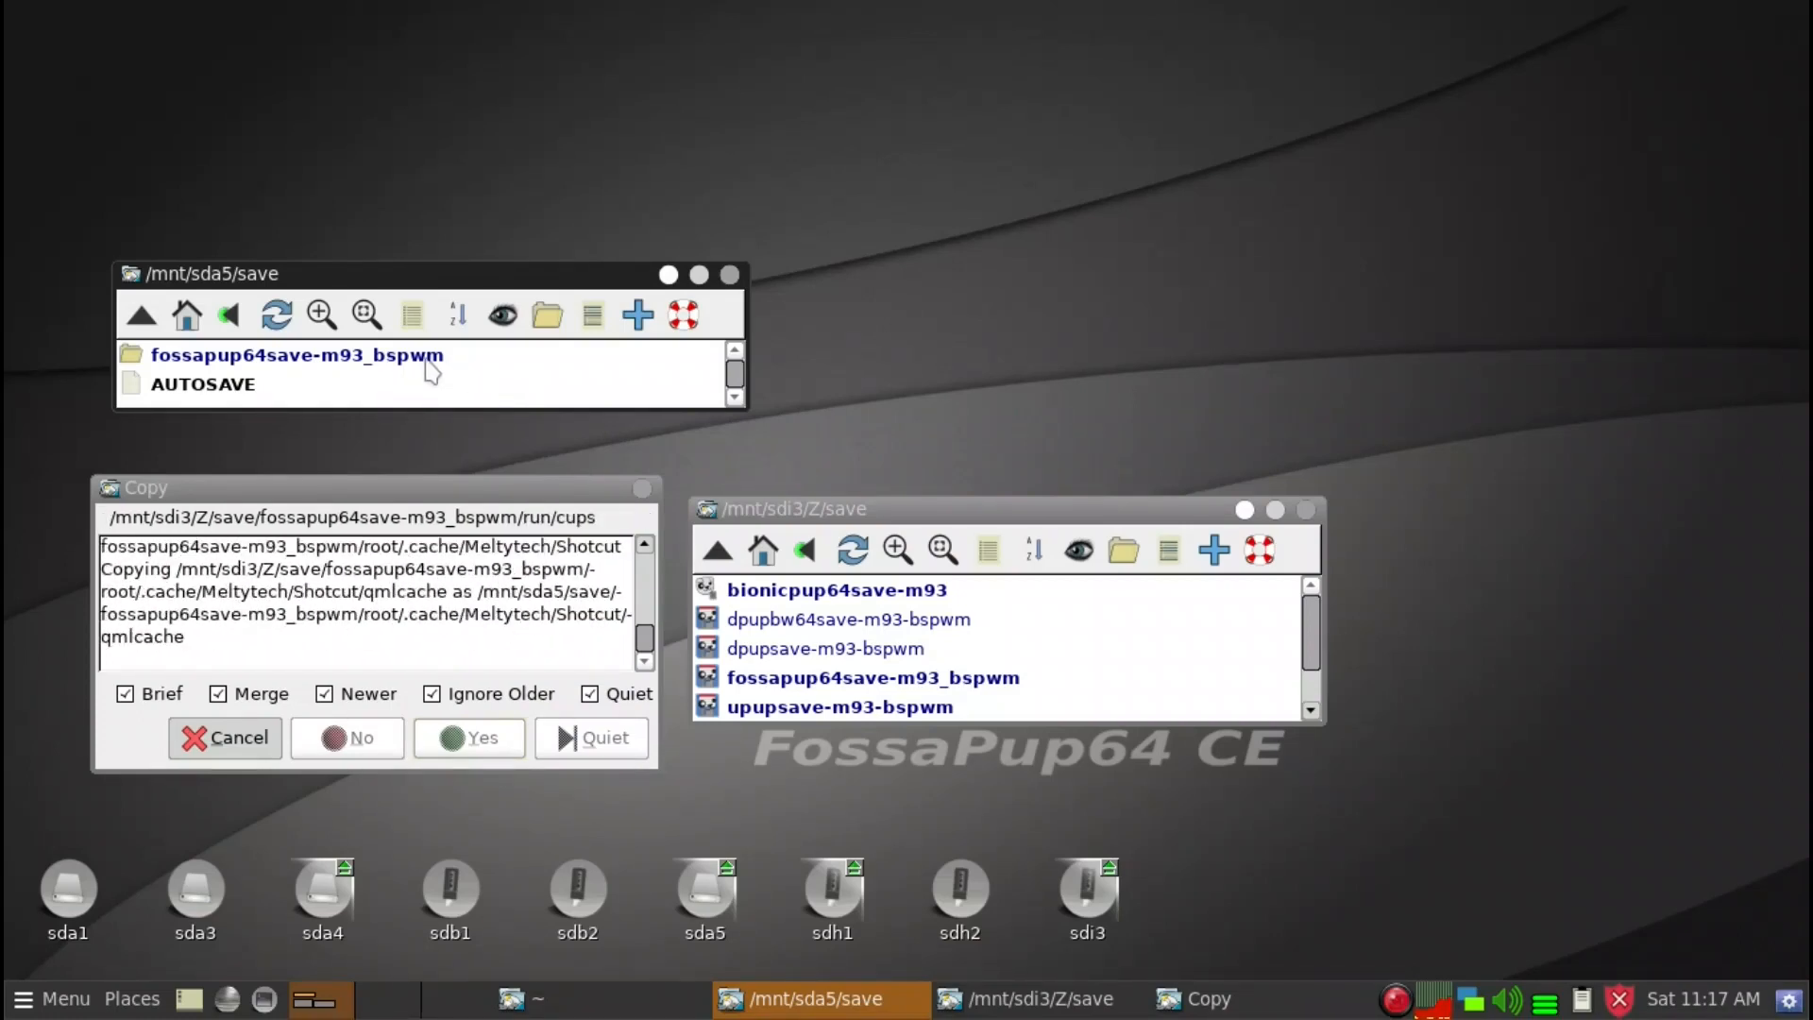
drag(780, 513, 801, 467)
drag(802, 466, 801, 464)
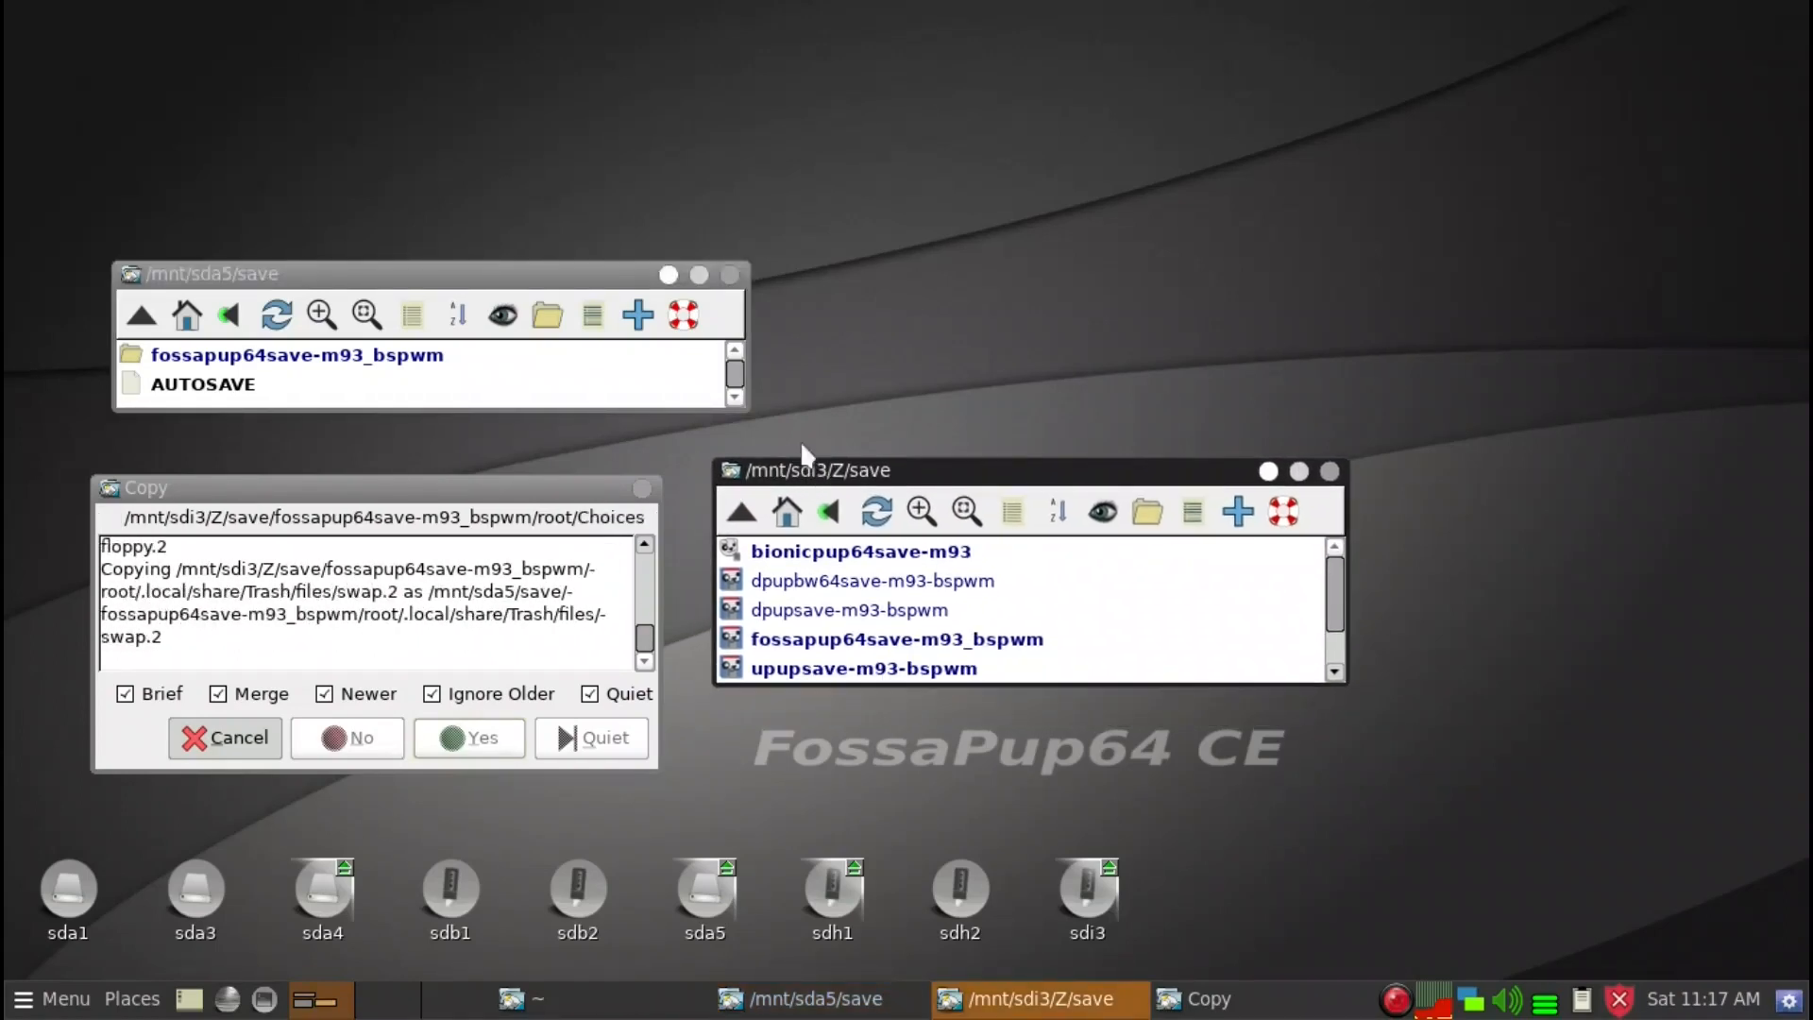
click(468, 366)
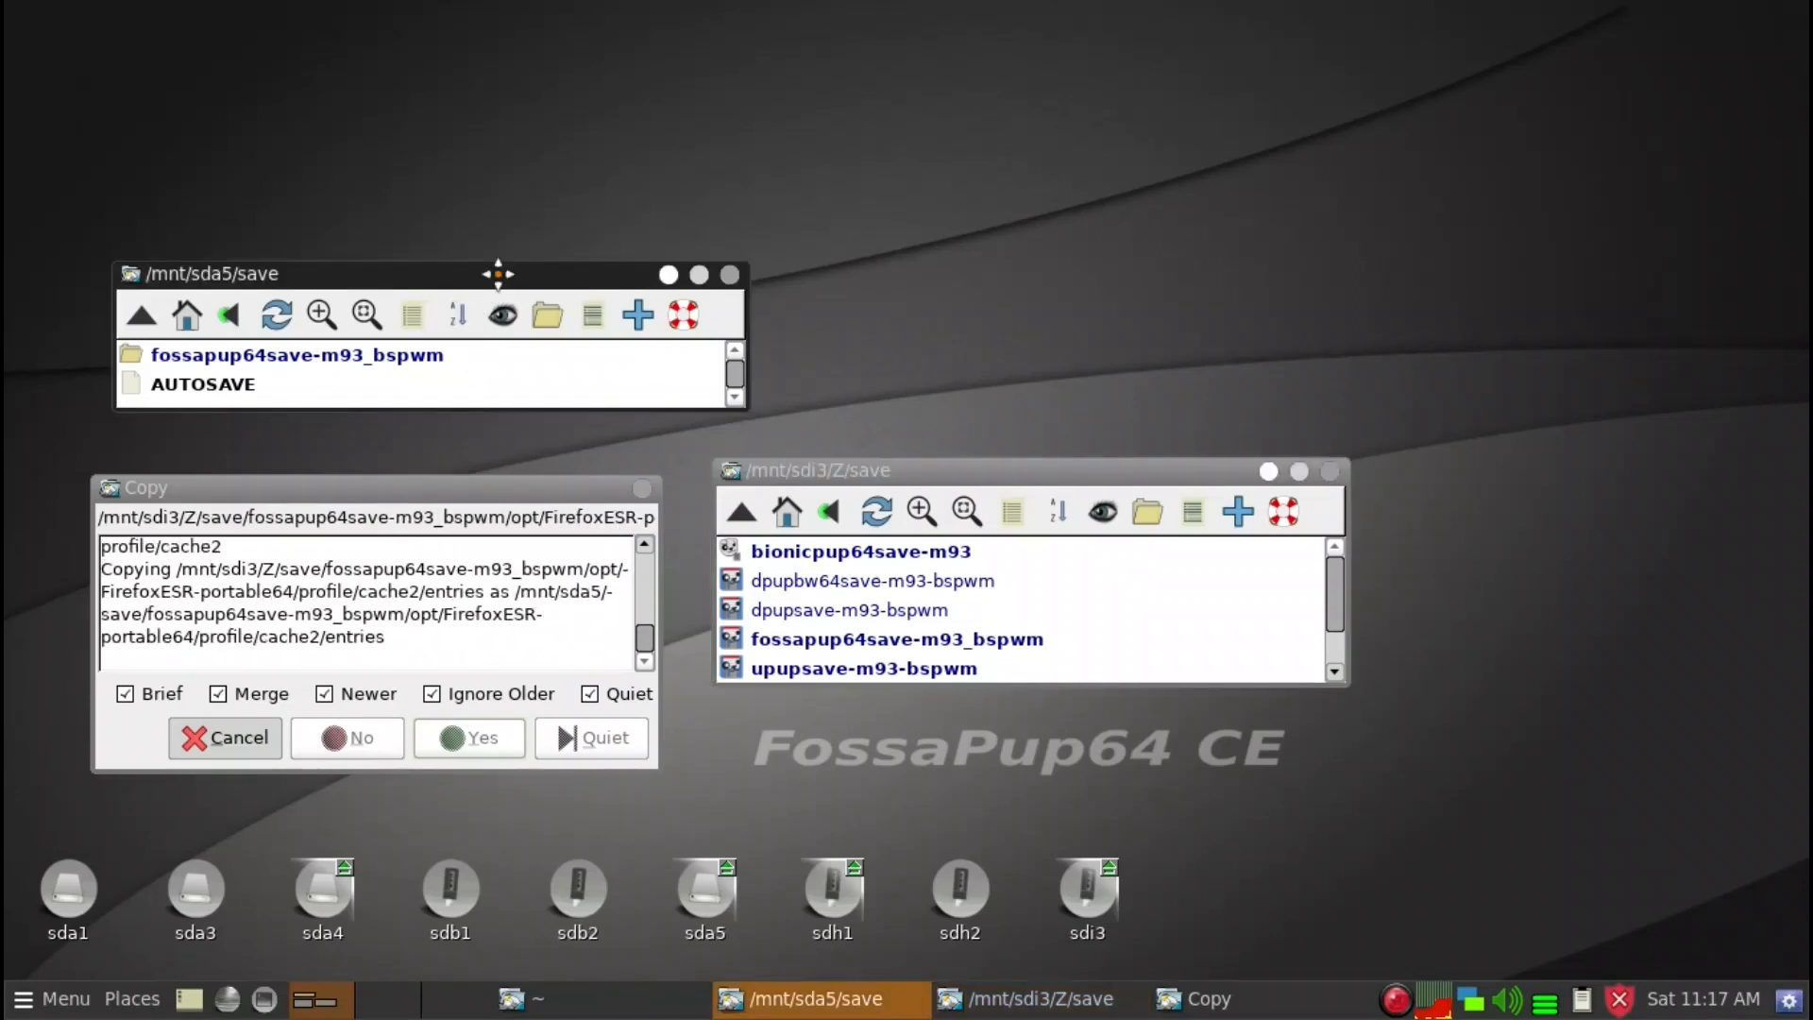
drag(496, 274, 498, 192)
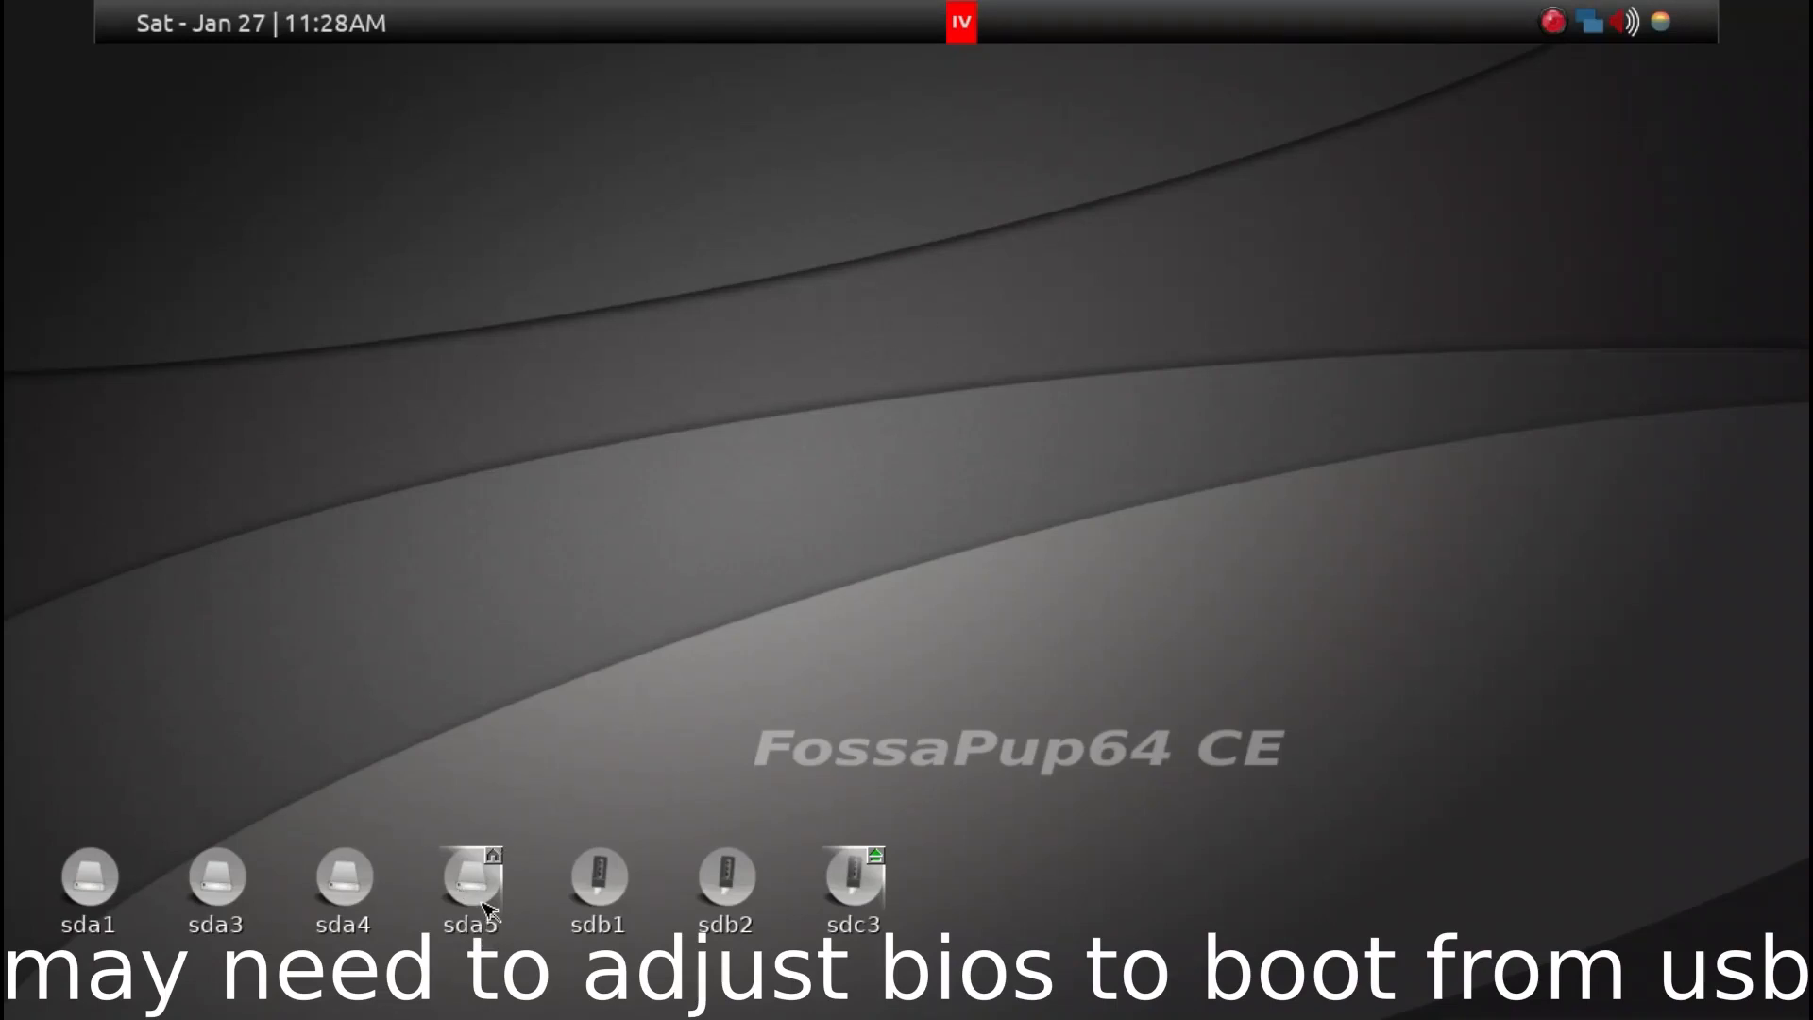
mouse_move(501, 868)
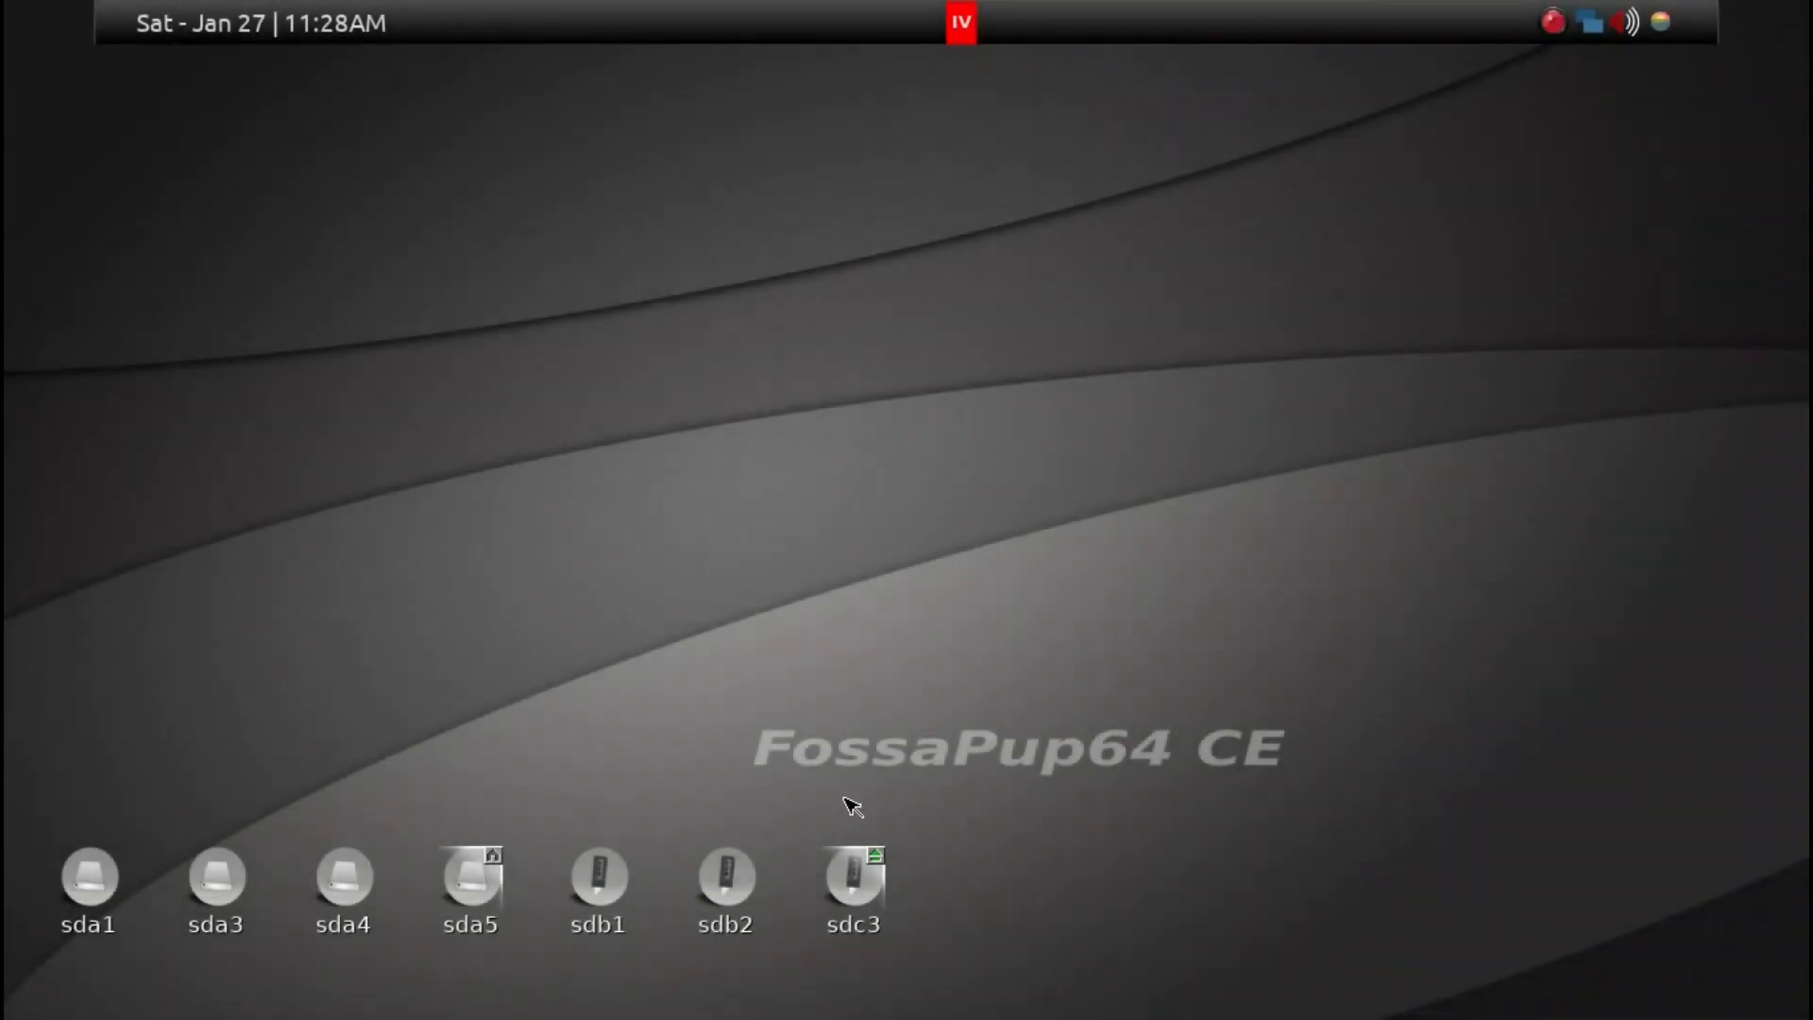
mouse_move(478, 874)
mouse_move(866, 886)
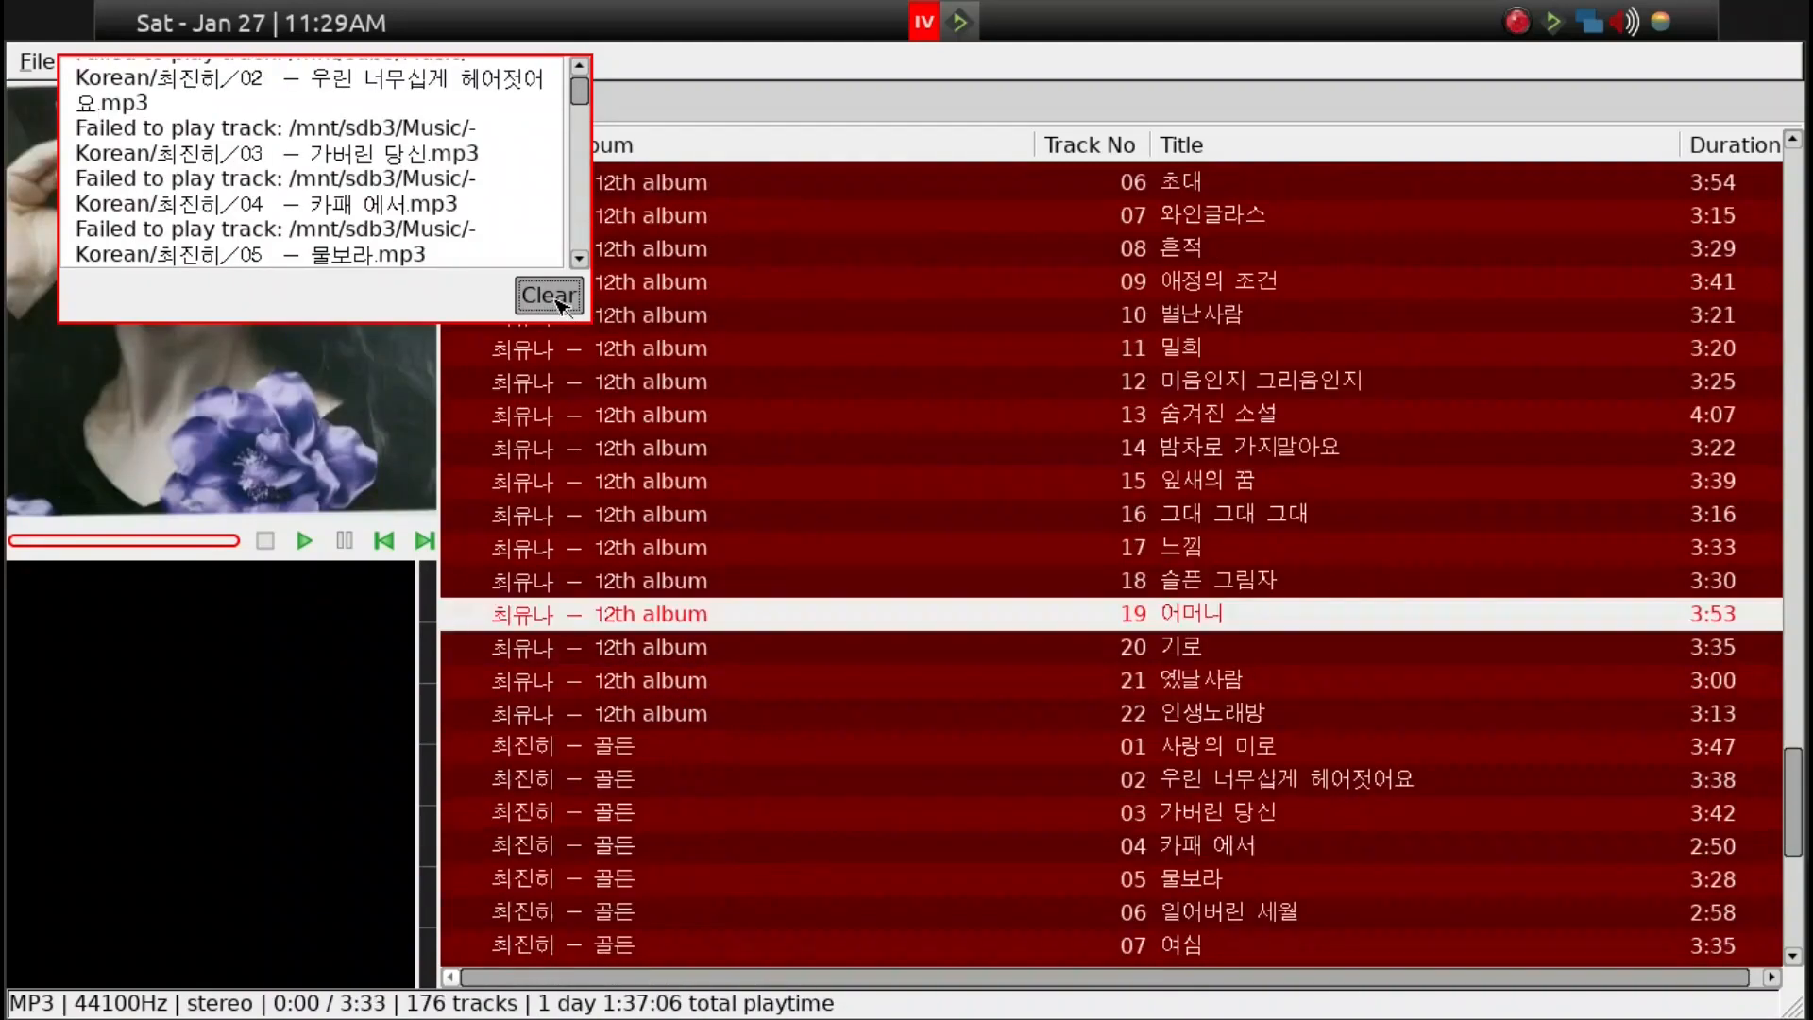
Step: In DeaDBeeF, clear the failed-track error log and remove all tracks from the Korean playlist
click(548, 295)
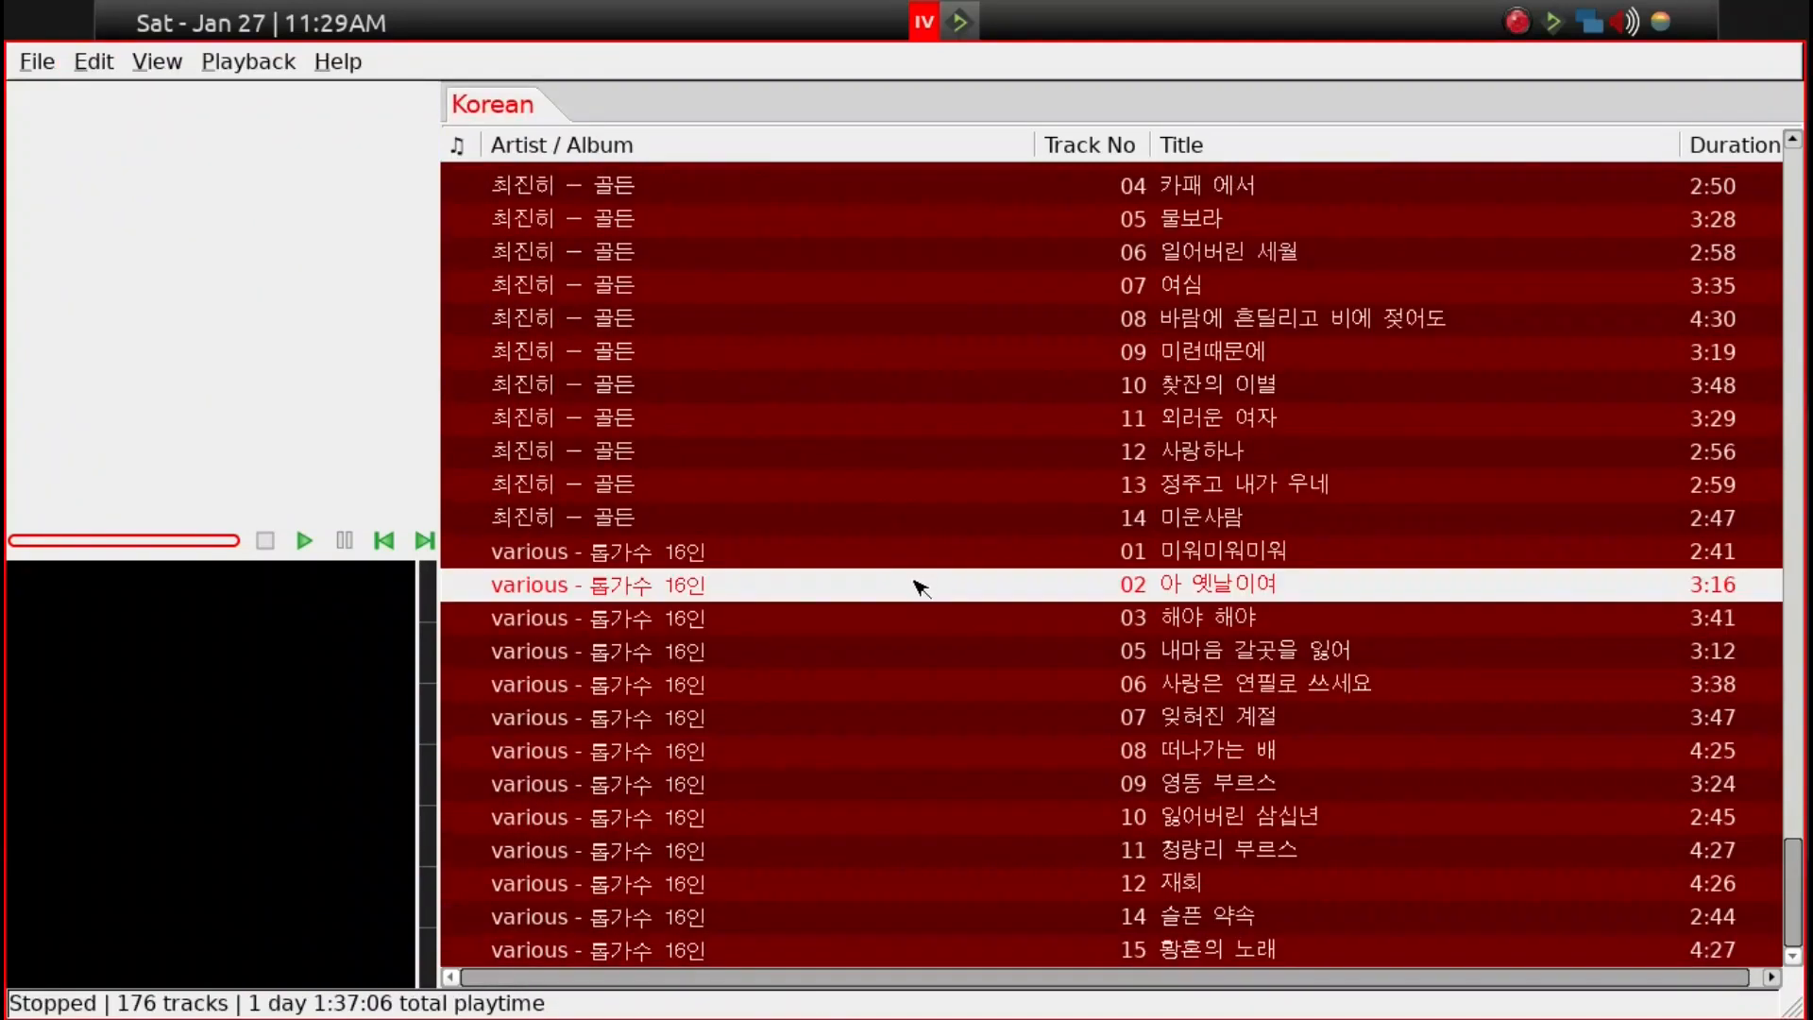
key(ctrl+a)
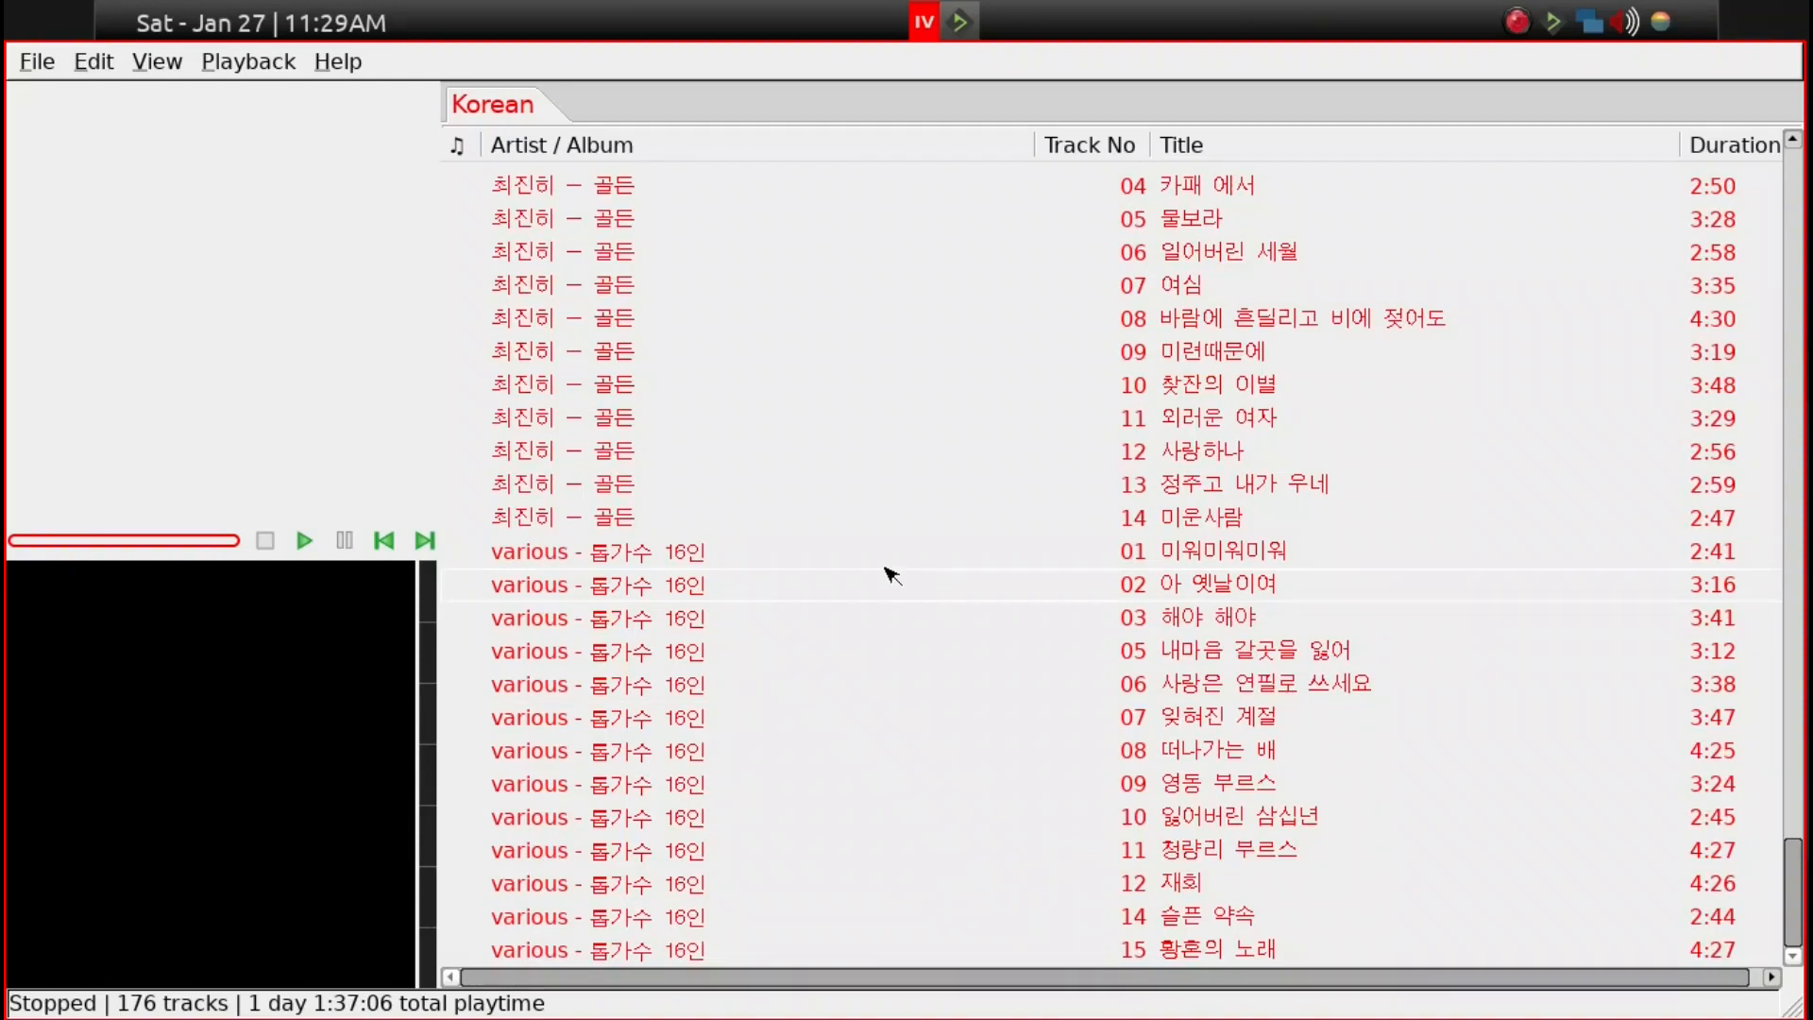
key(Delete)
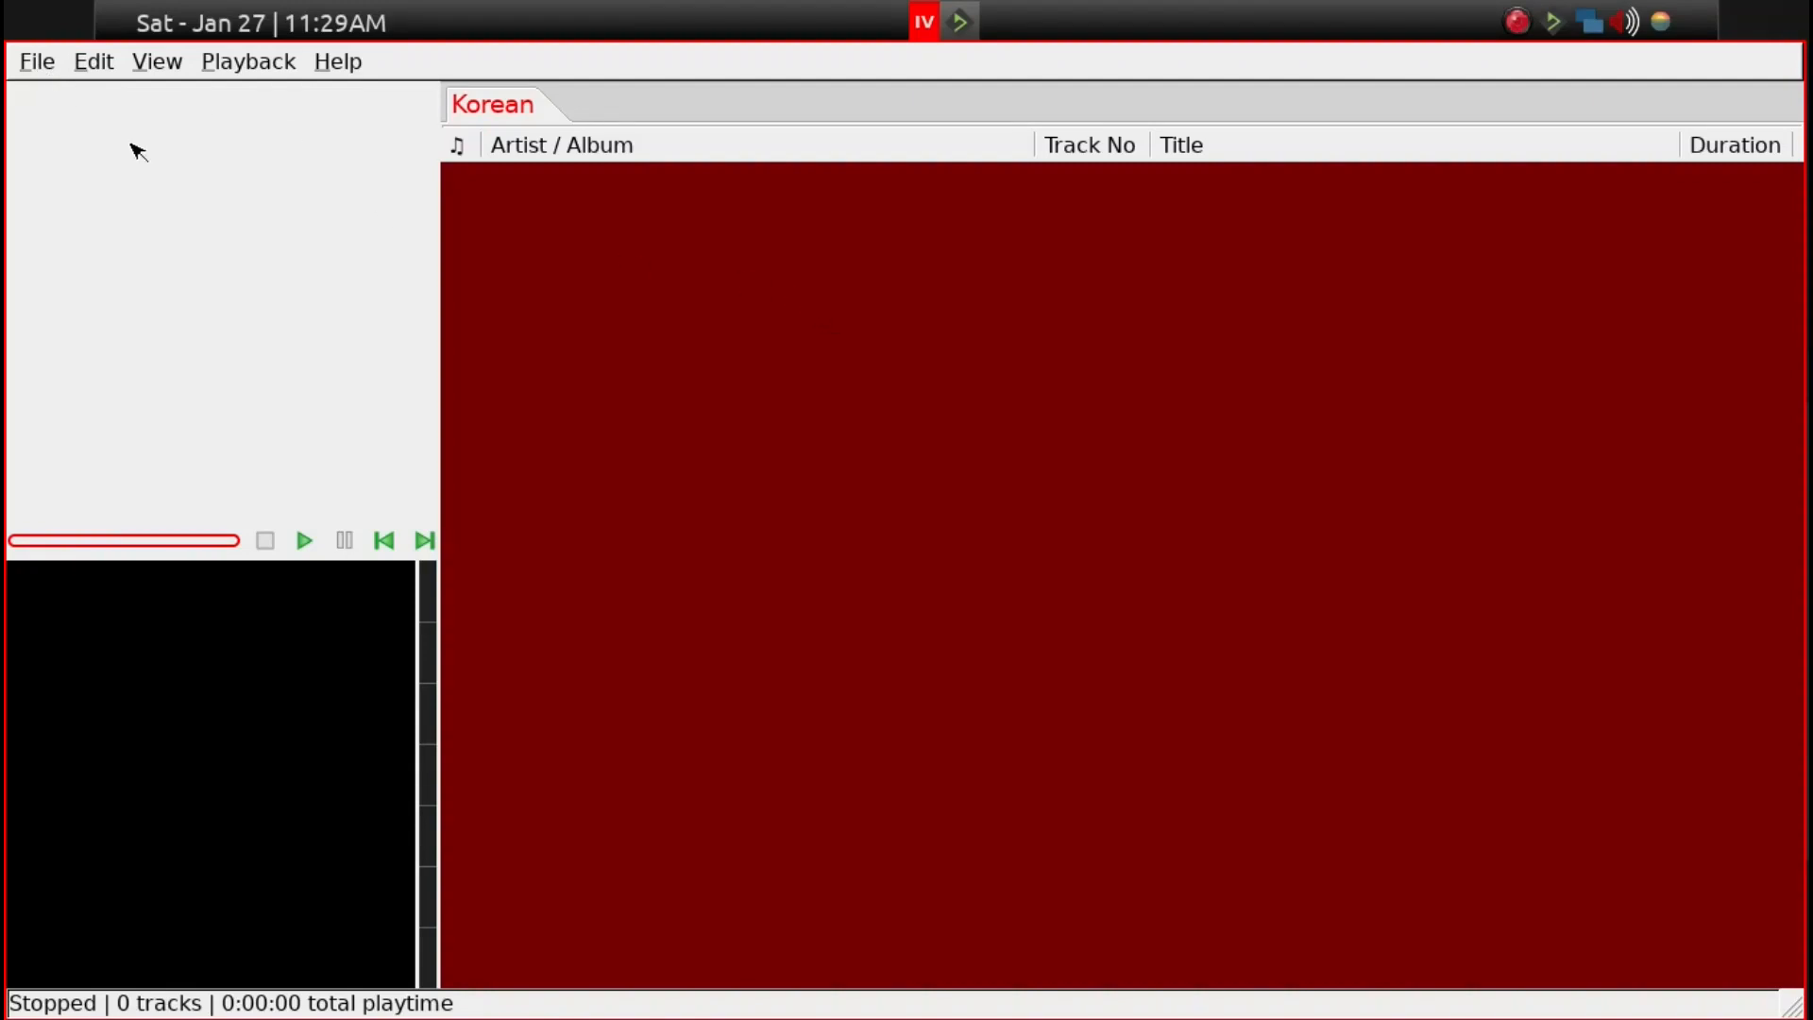
Step: Add the folder /mnt/sdc3/Music/Korean to the empty Korean playlist
click(25, 74)
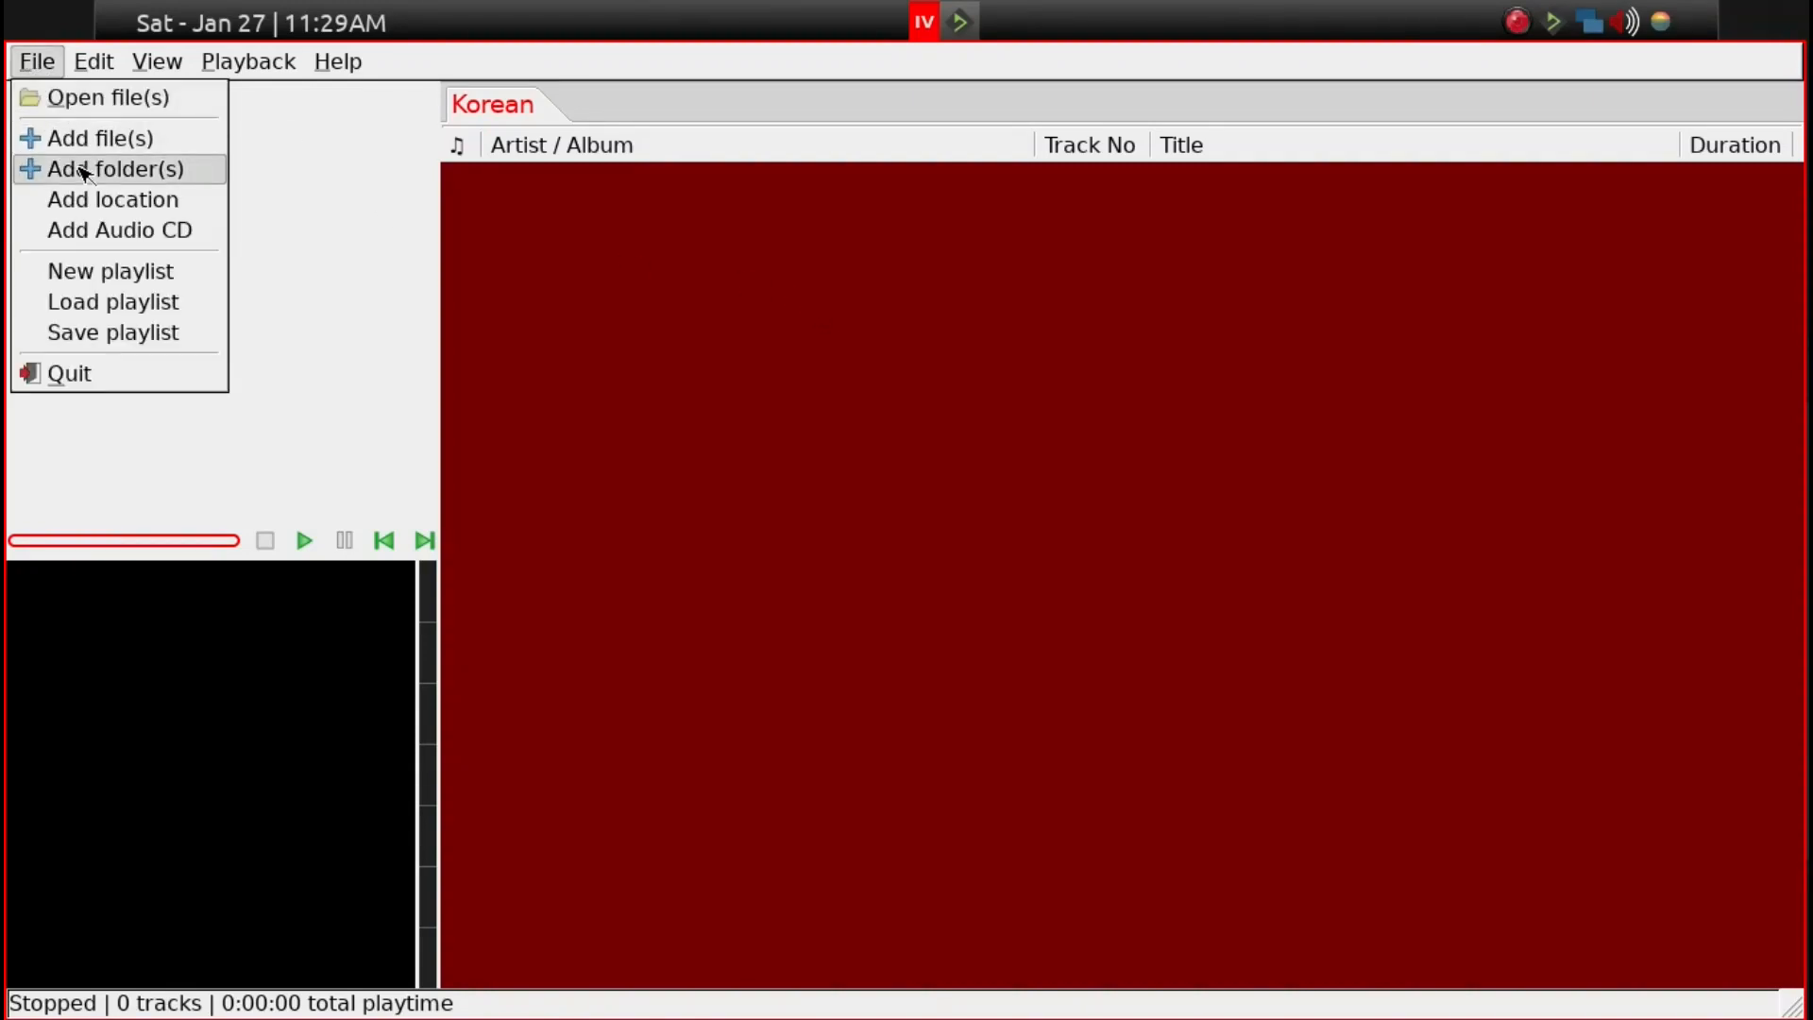
click(38, 166)
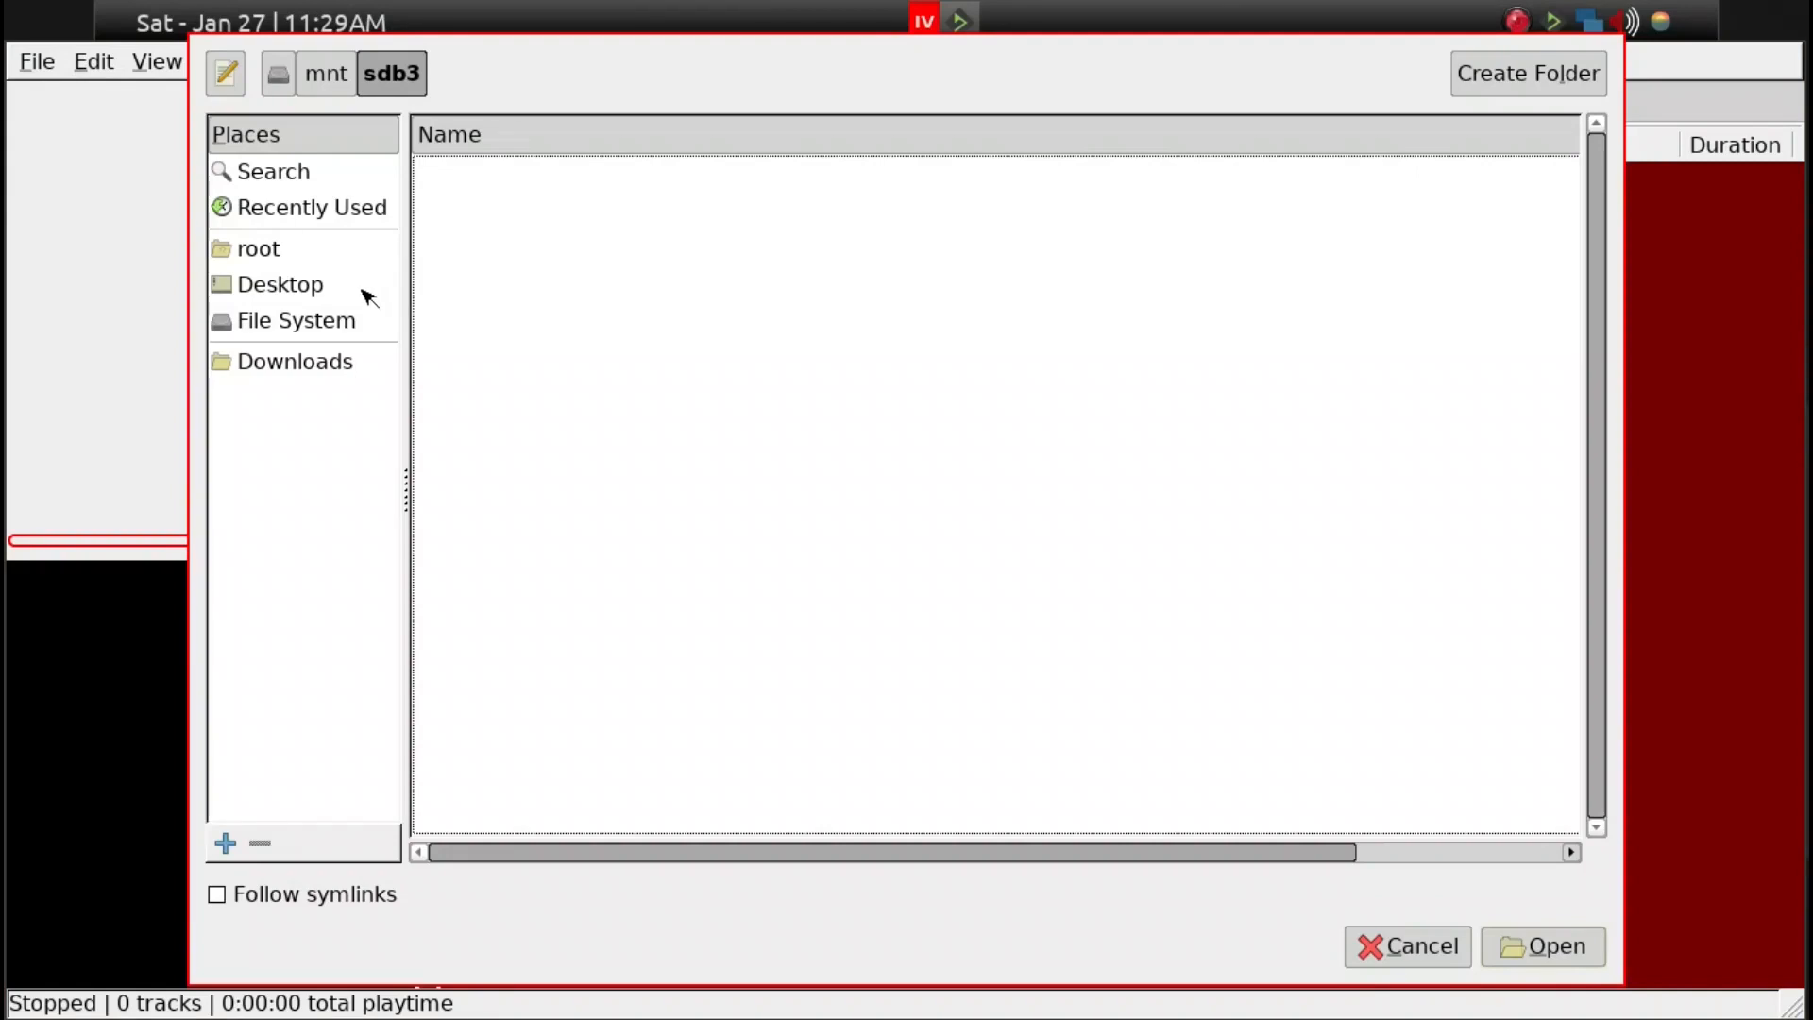
click(264, 328)
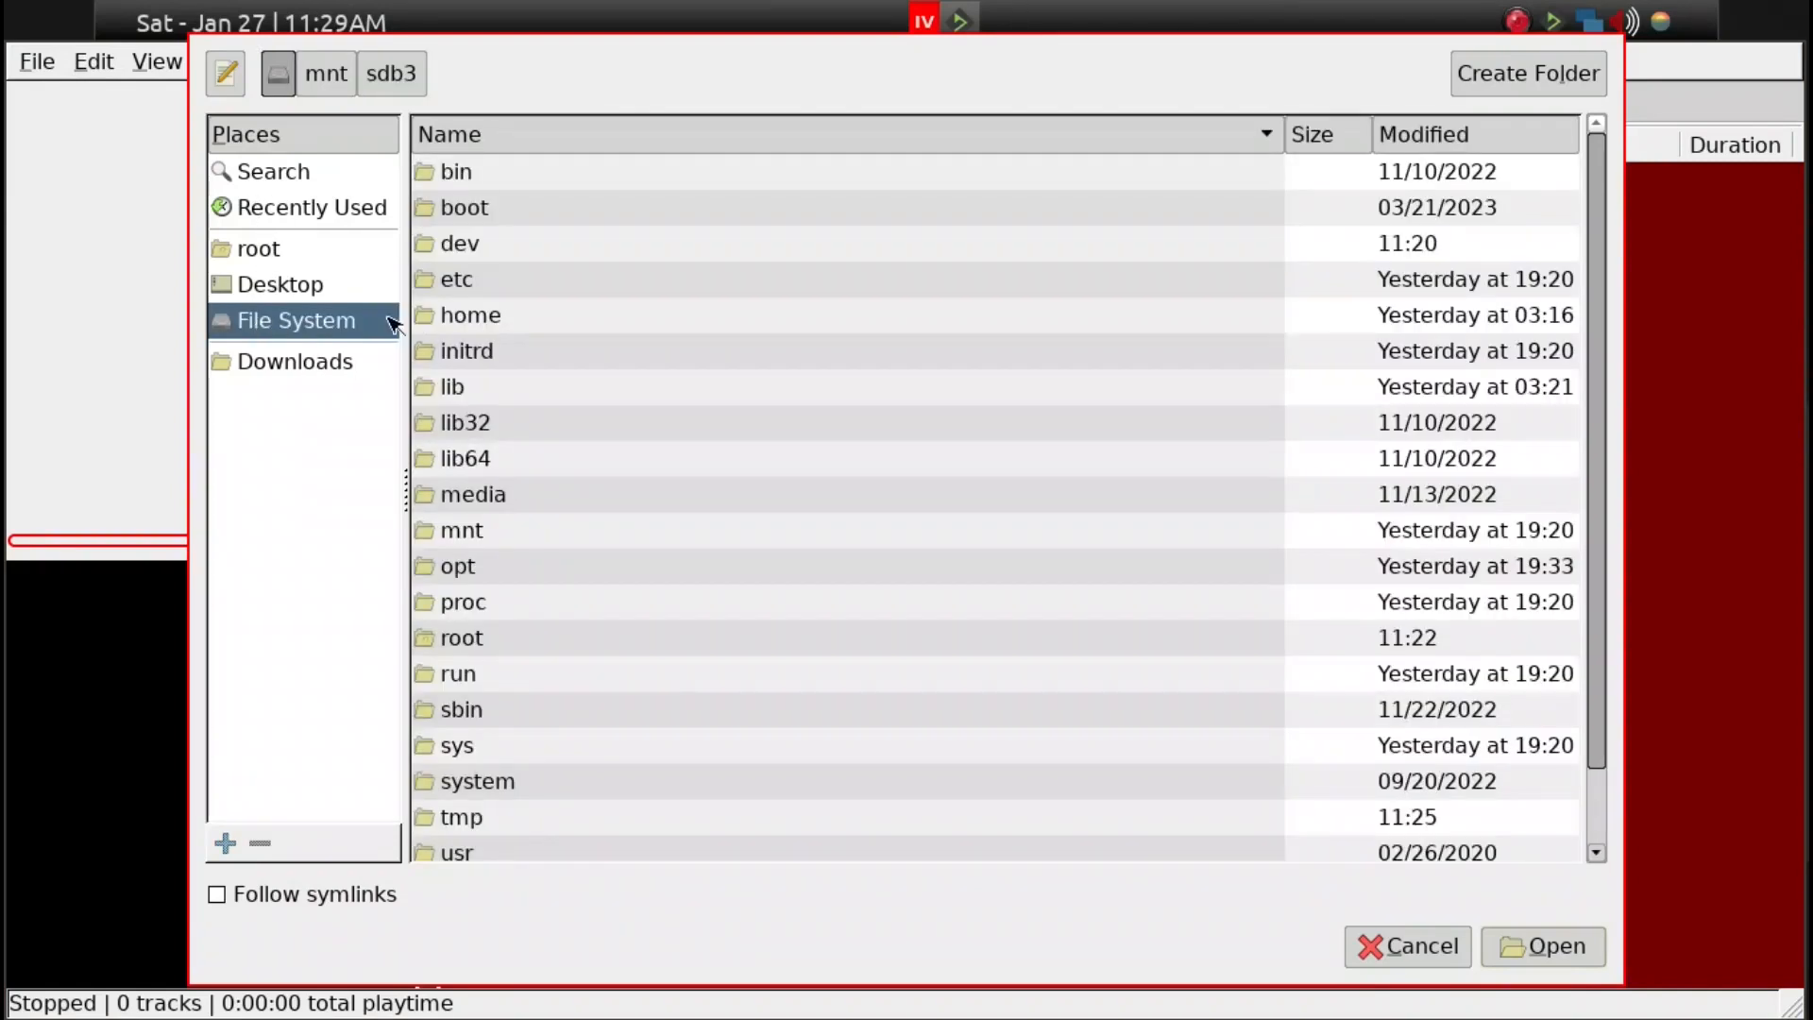
click(463, 534)
double_click(463, 534)
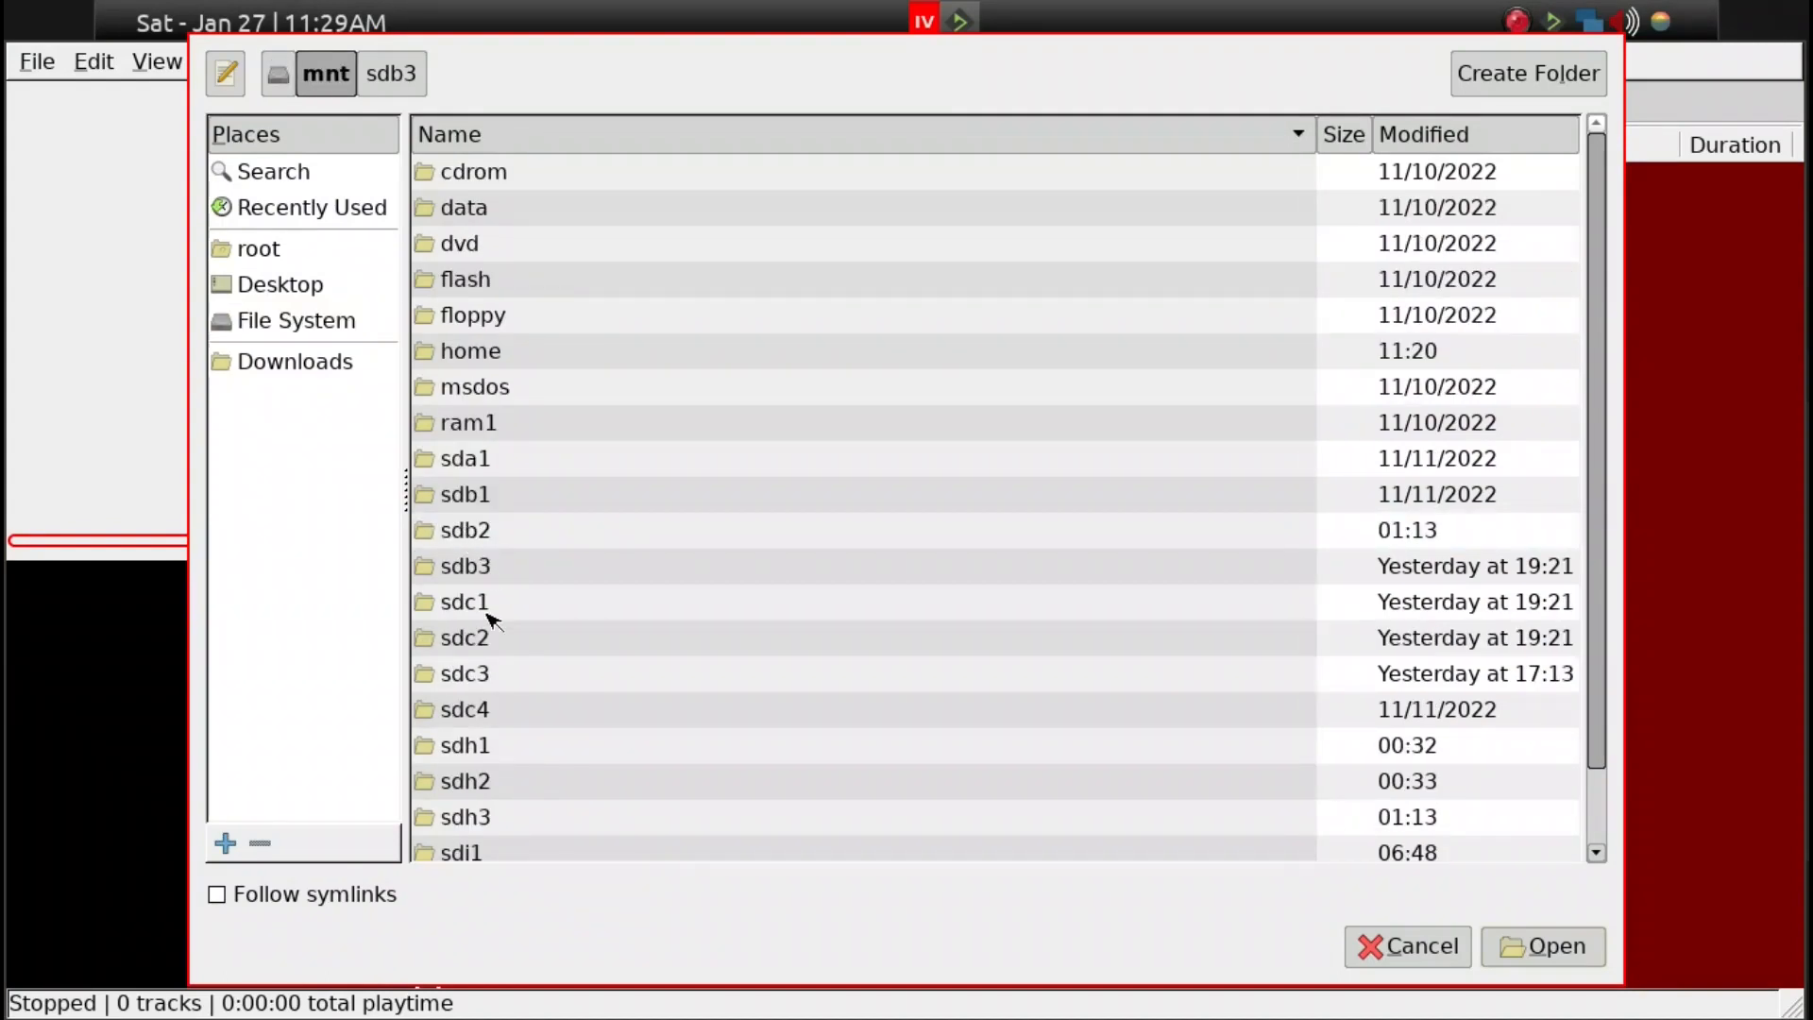
click(472, 681)
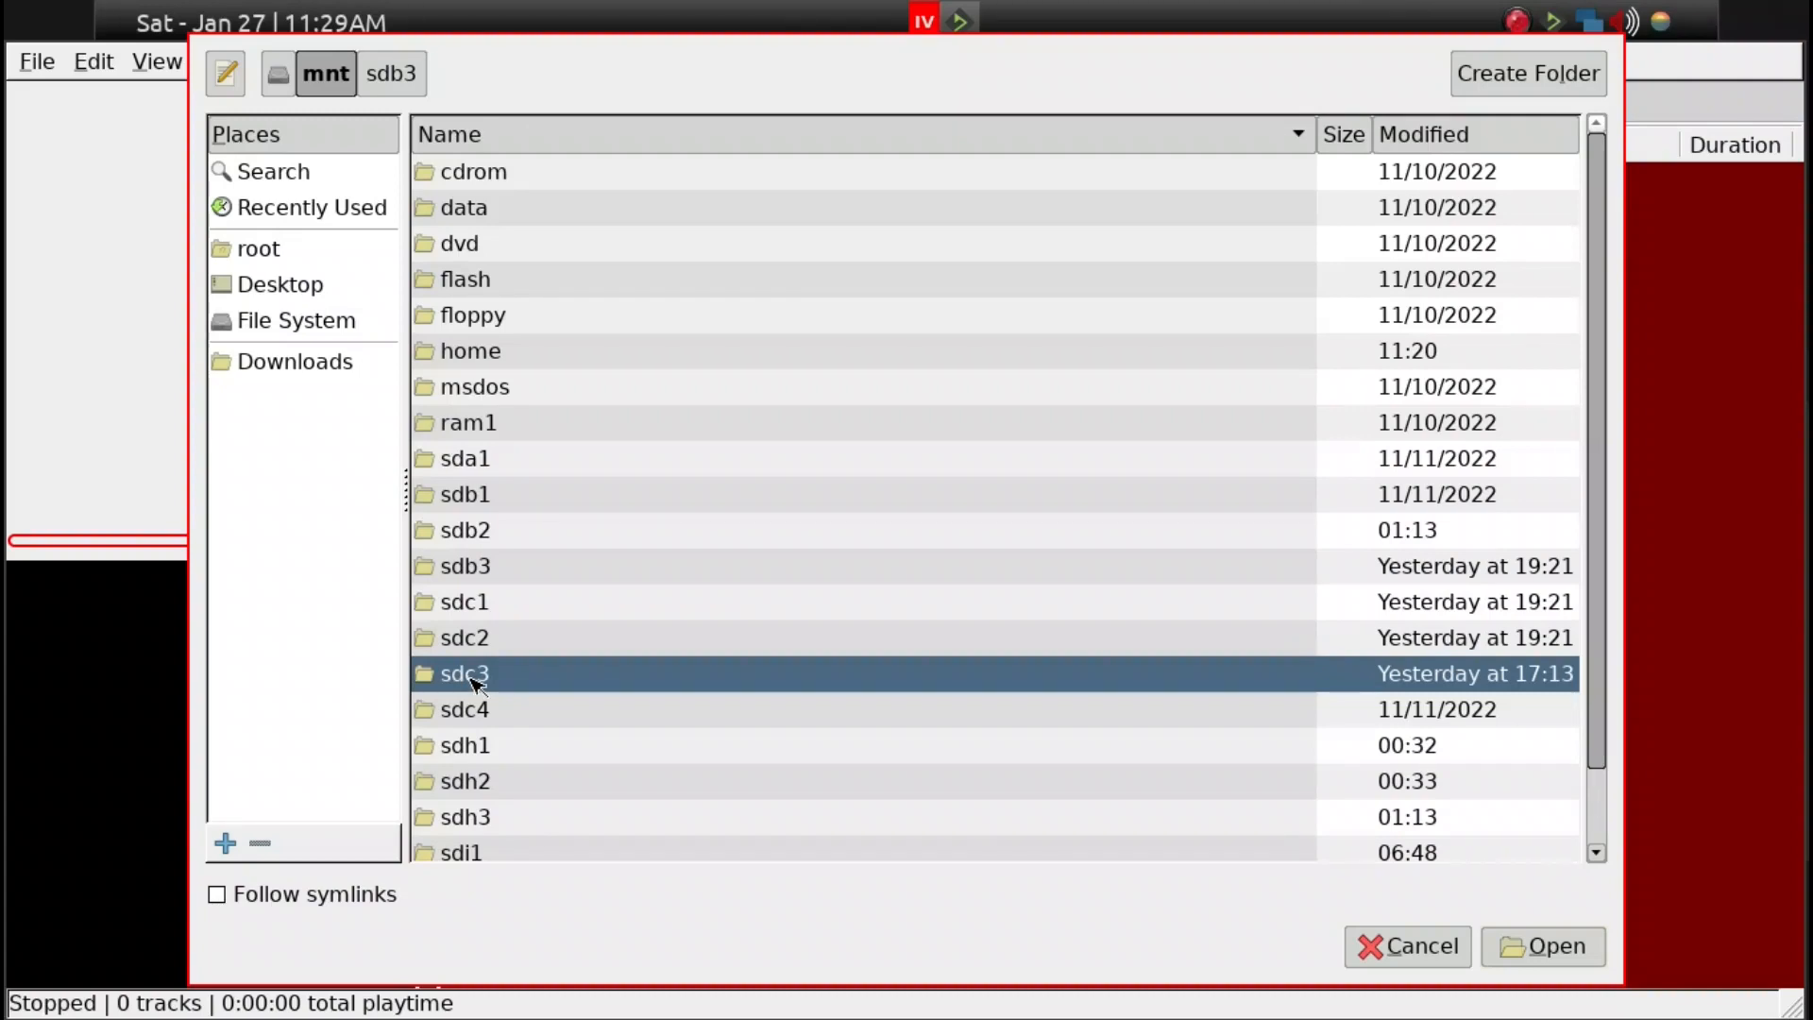
double_click(472, 681)
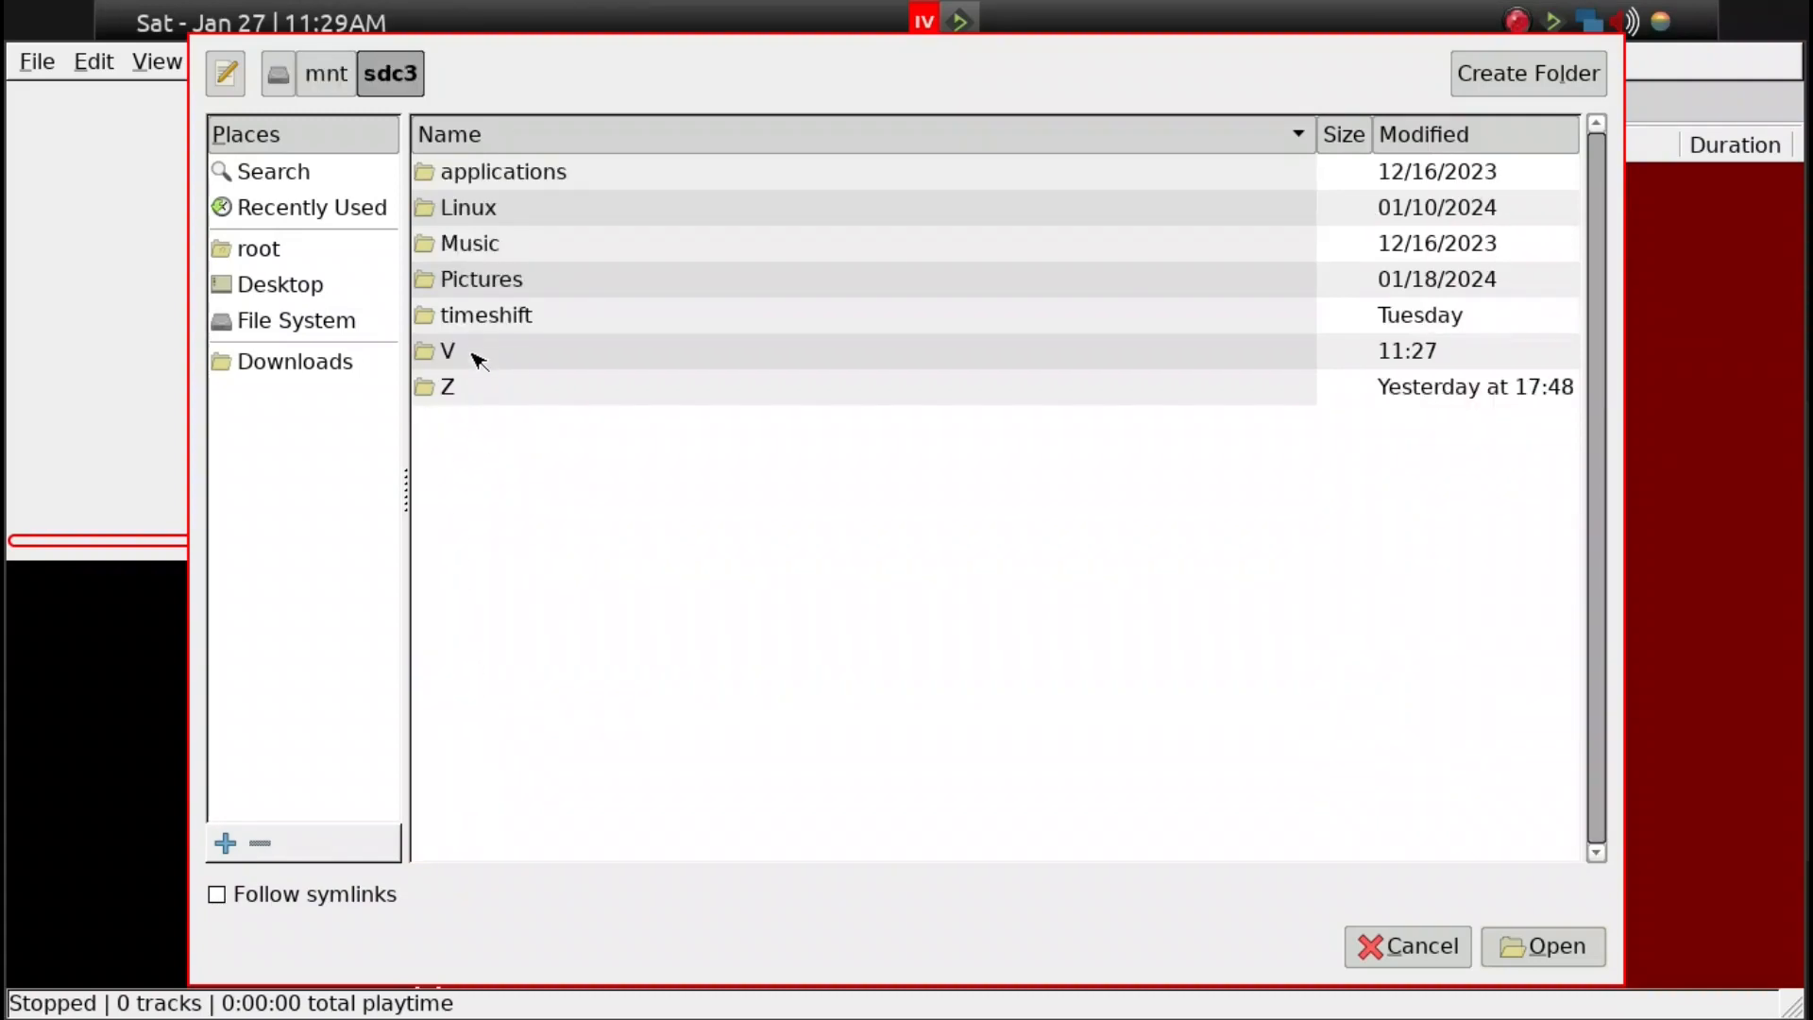
double_click(469, 247)
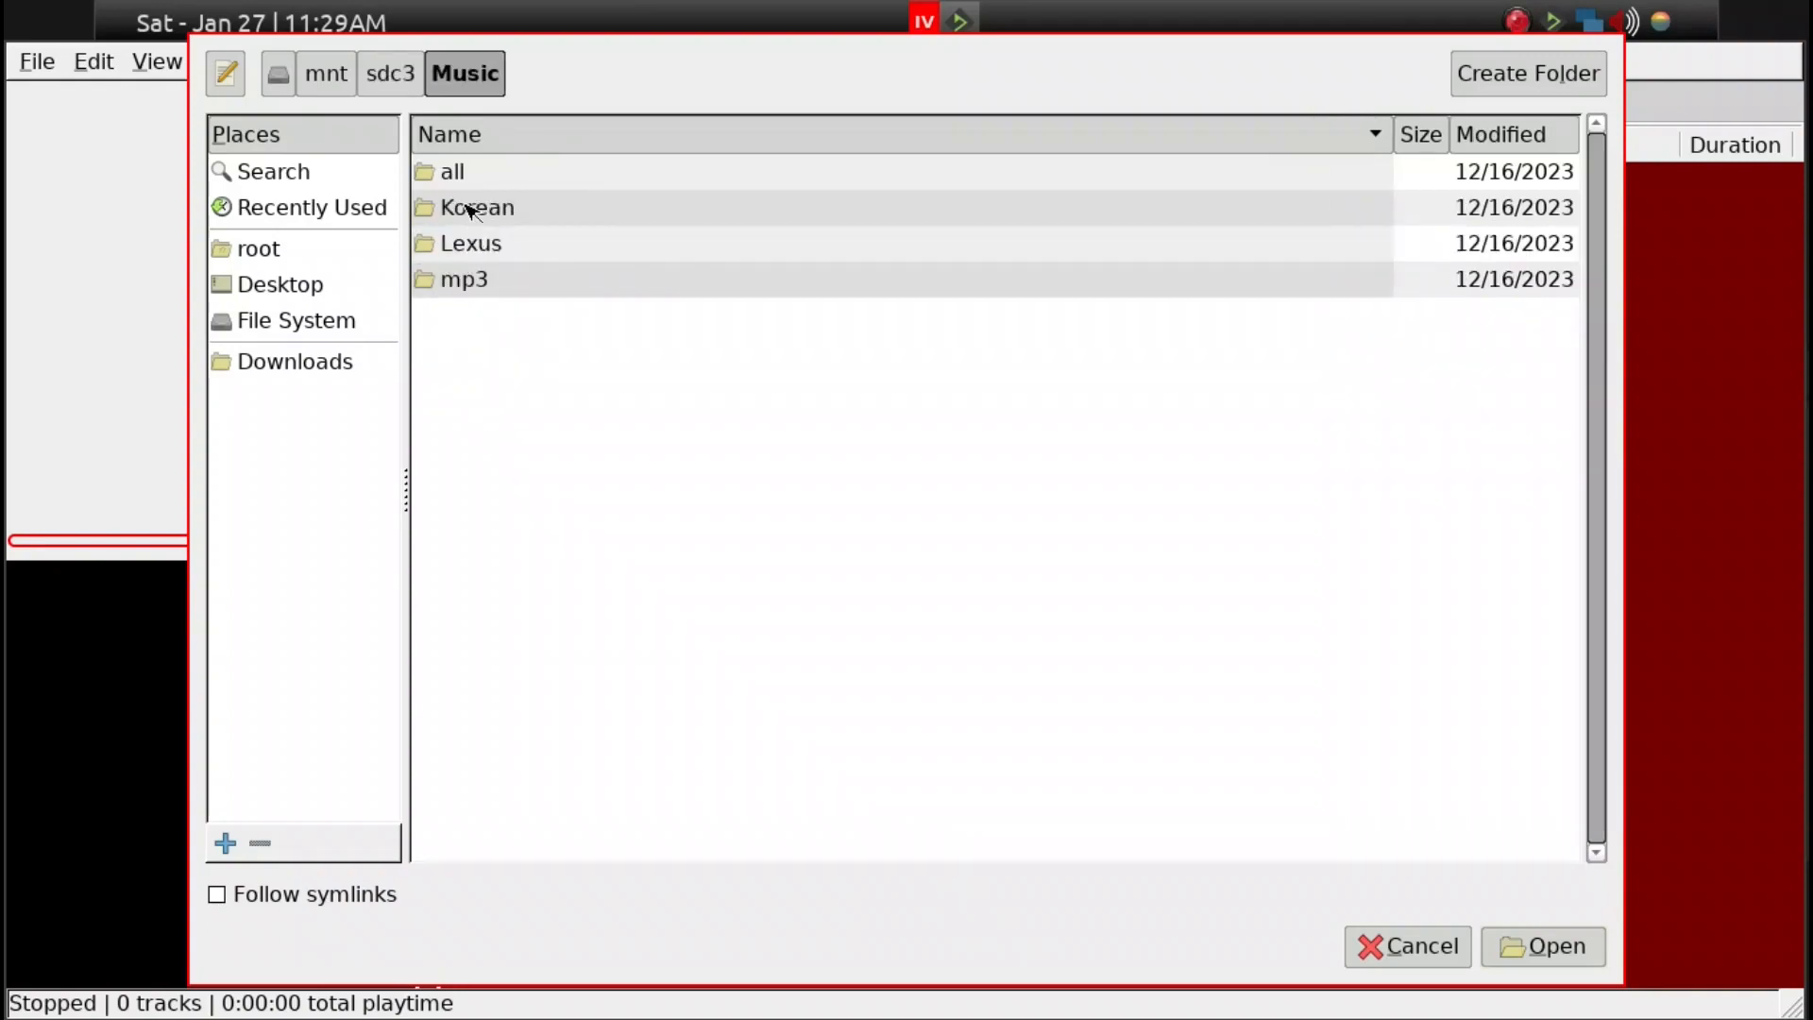
click(470, 207)
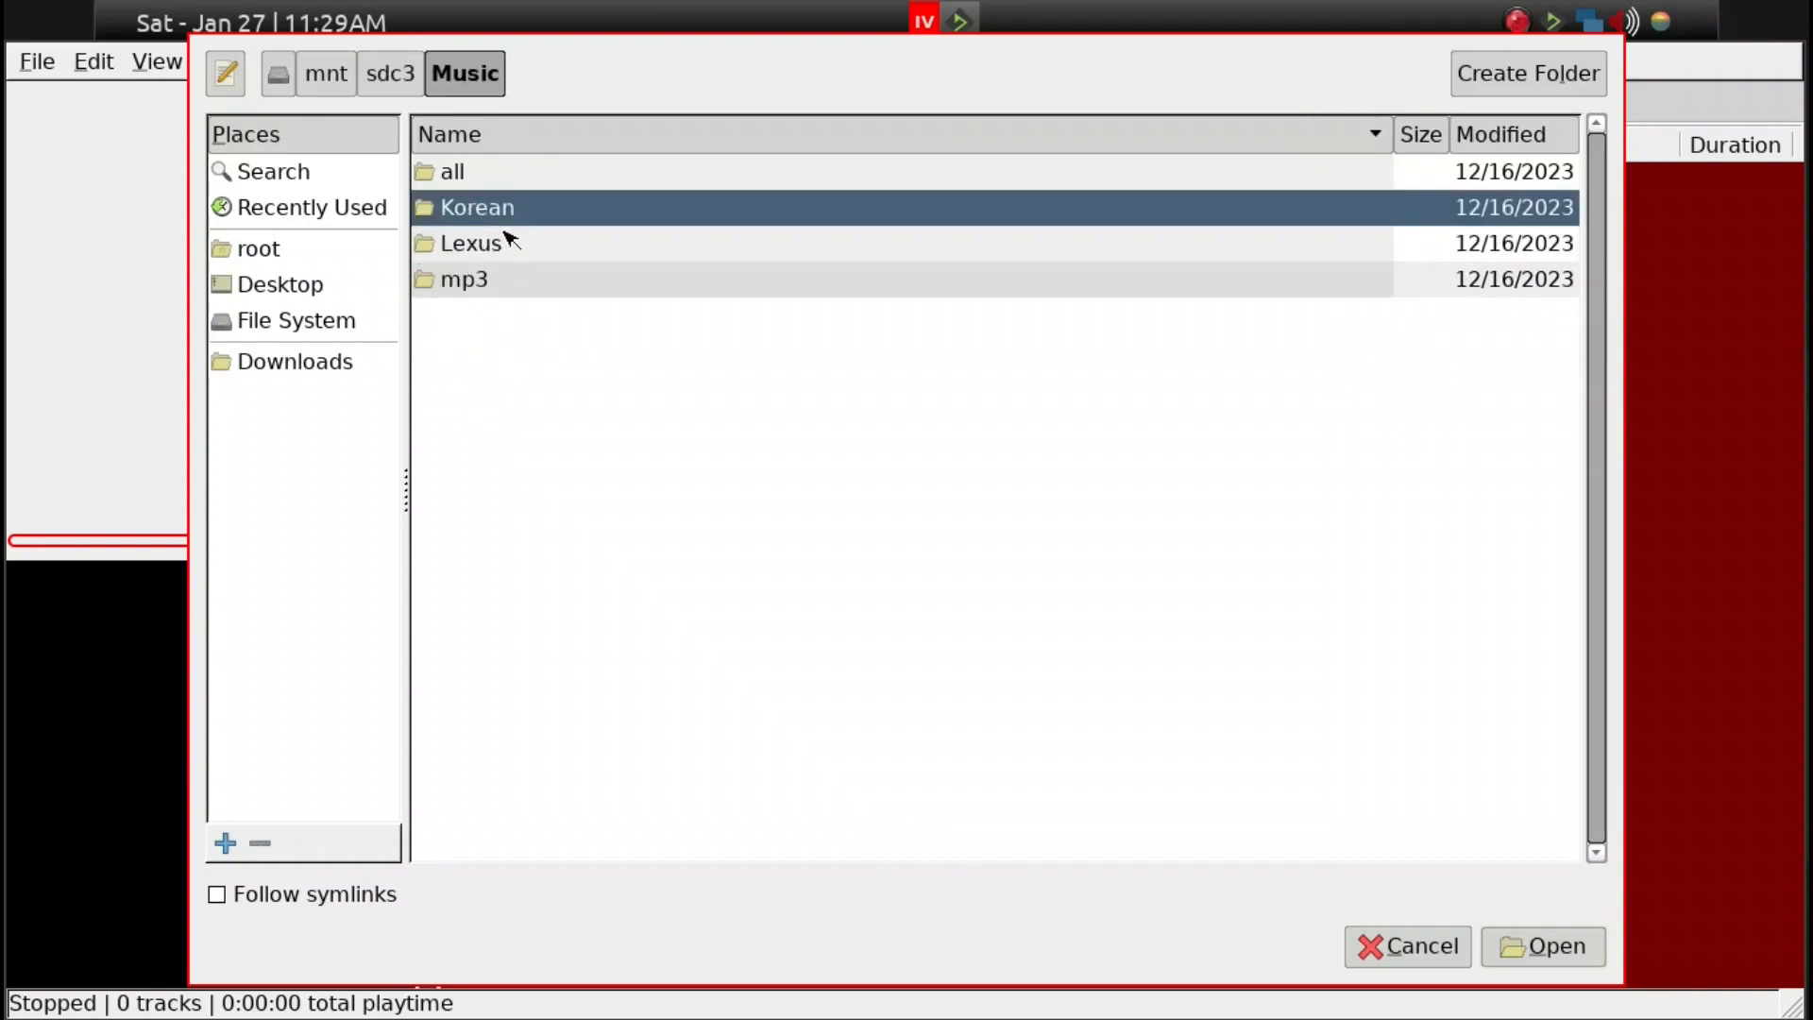
click(1530, 946)
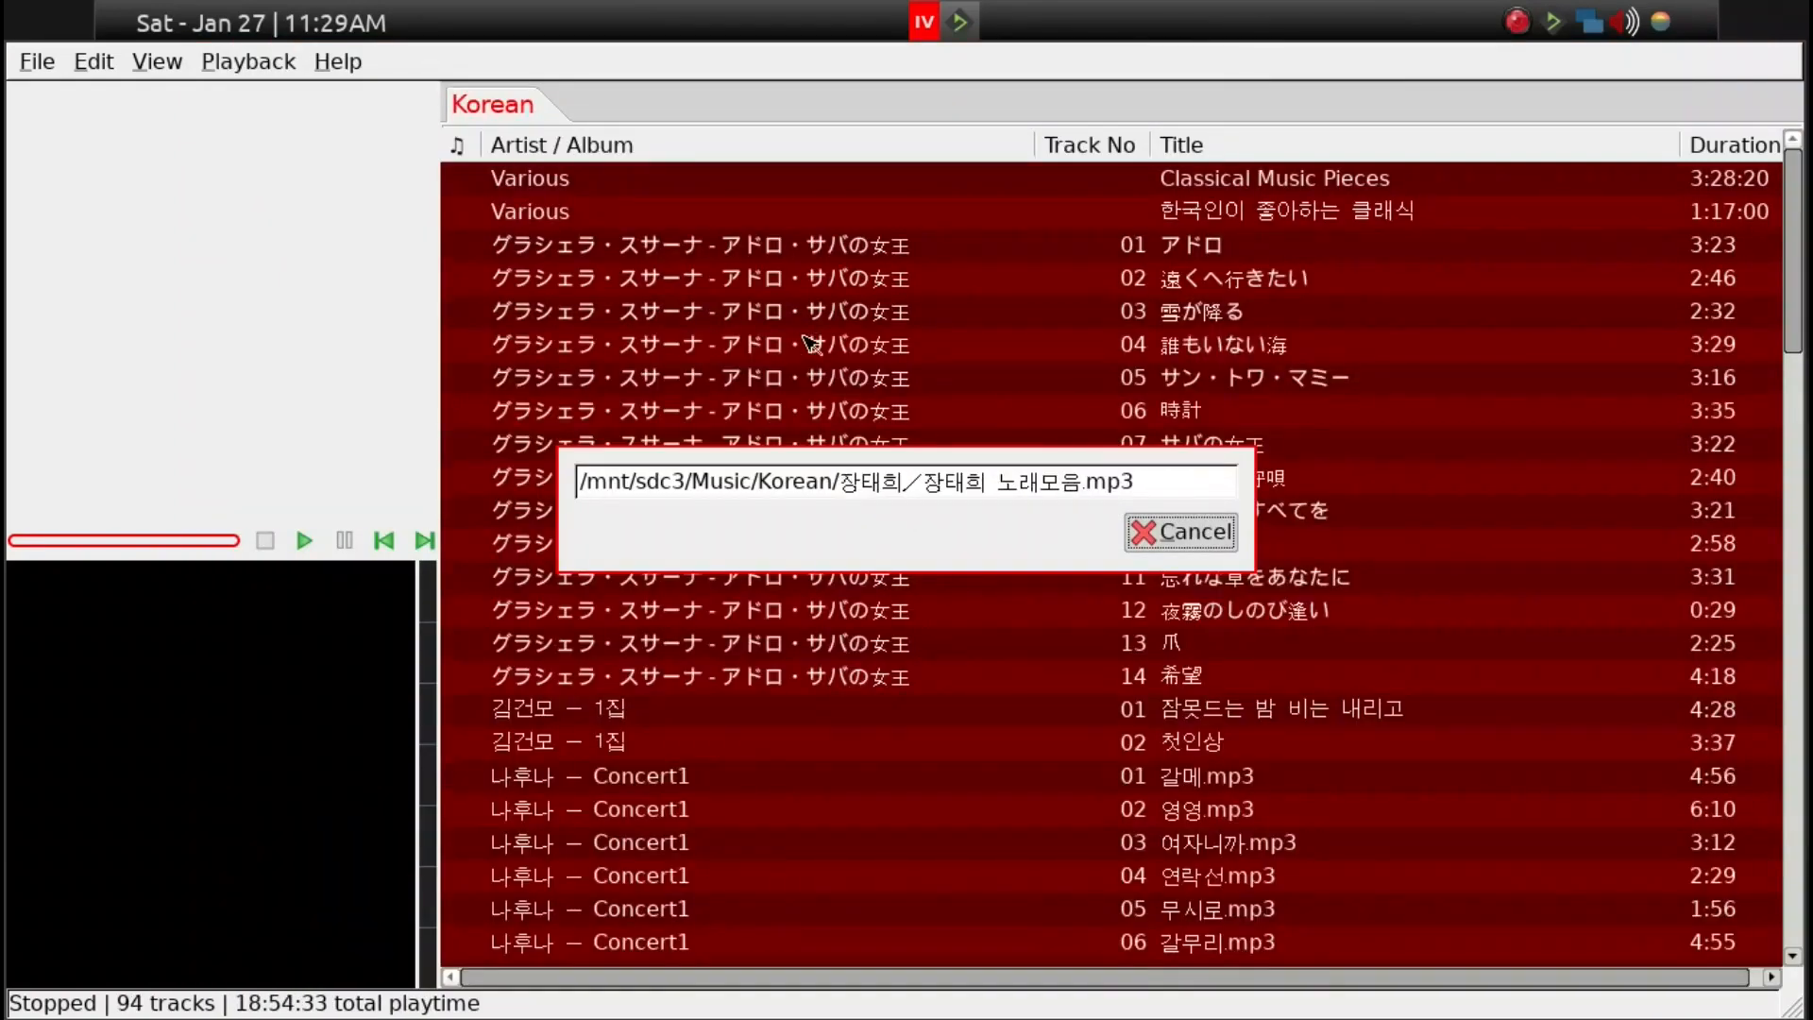
Step: Test playback by playing, pausing and resuming track 08 竹田の子守唄 and skipping ahead to track 11, and quit the player
click(817, 510)
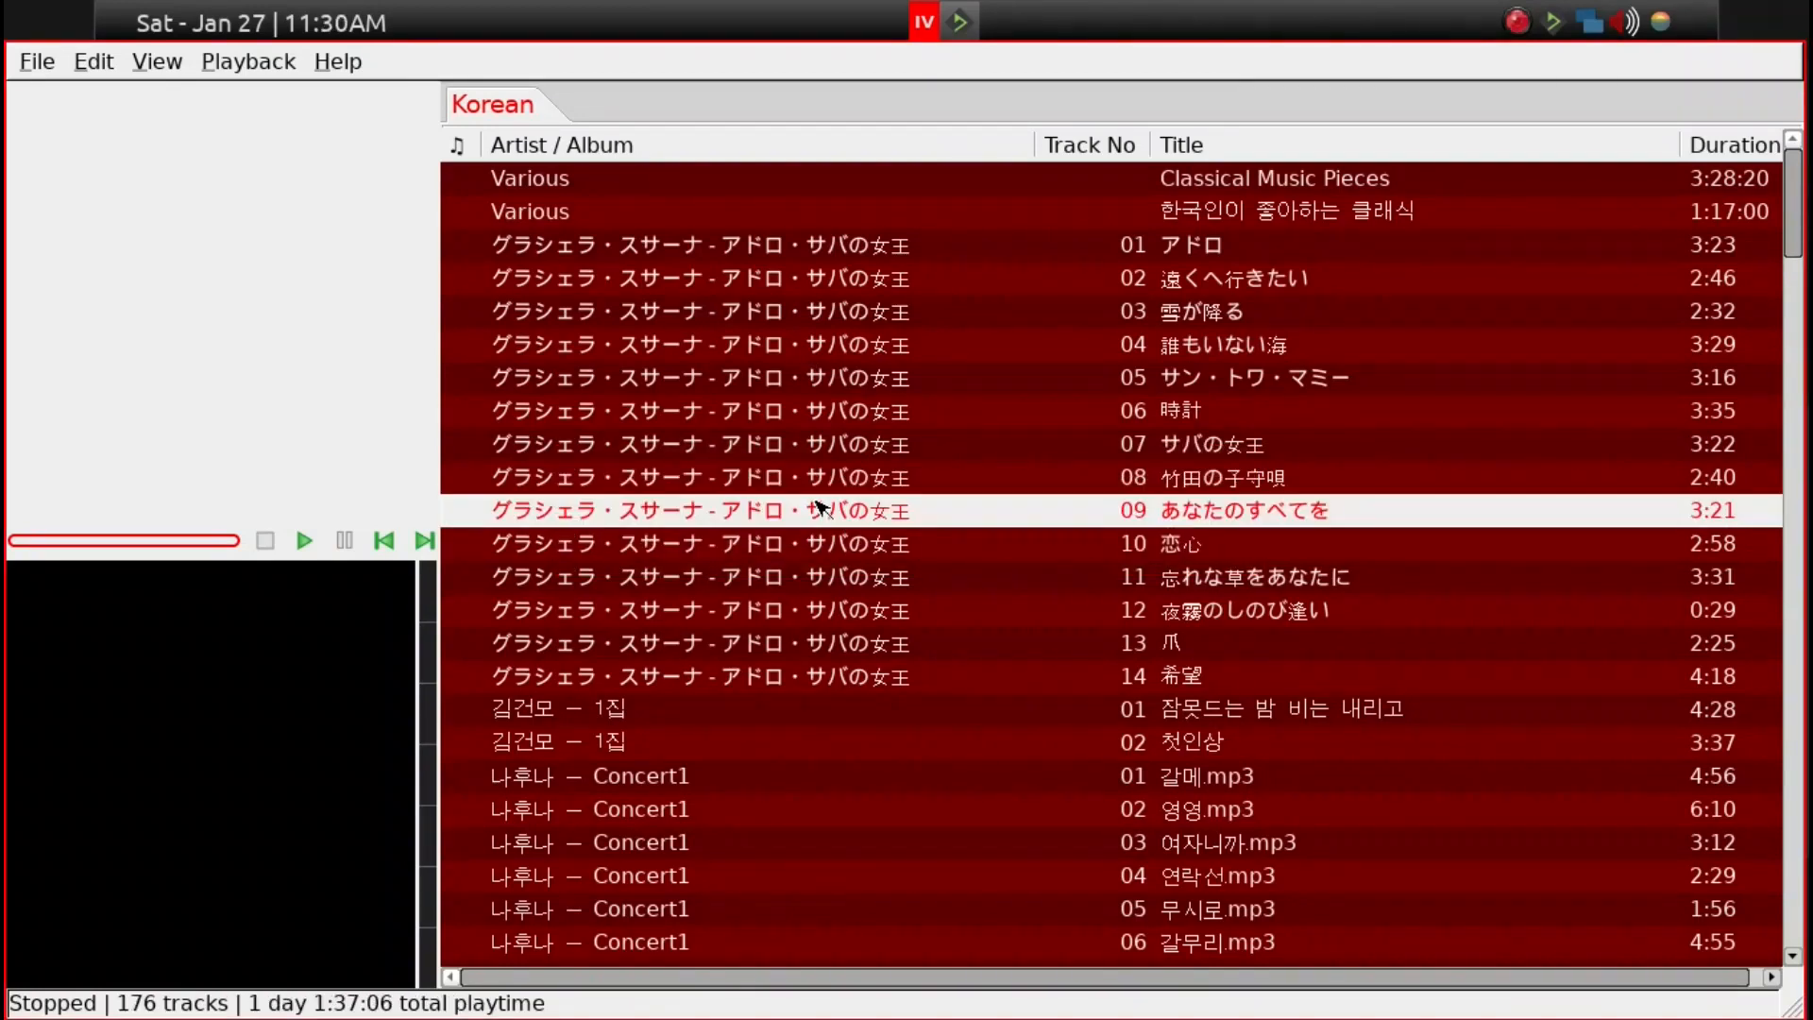
click(813, 490)
double_click(813, 492)
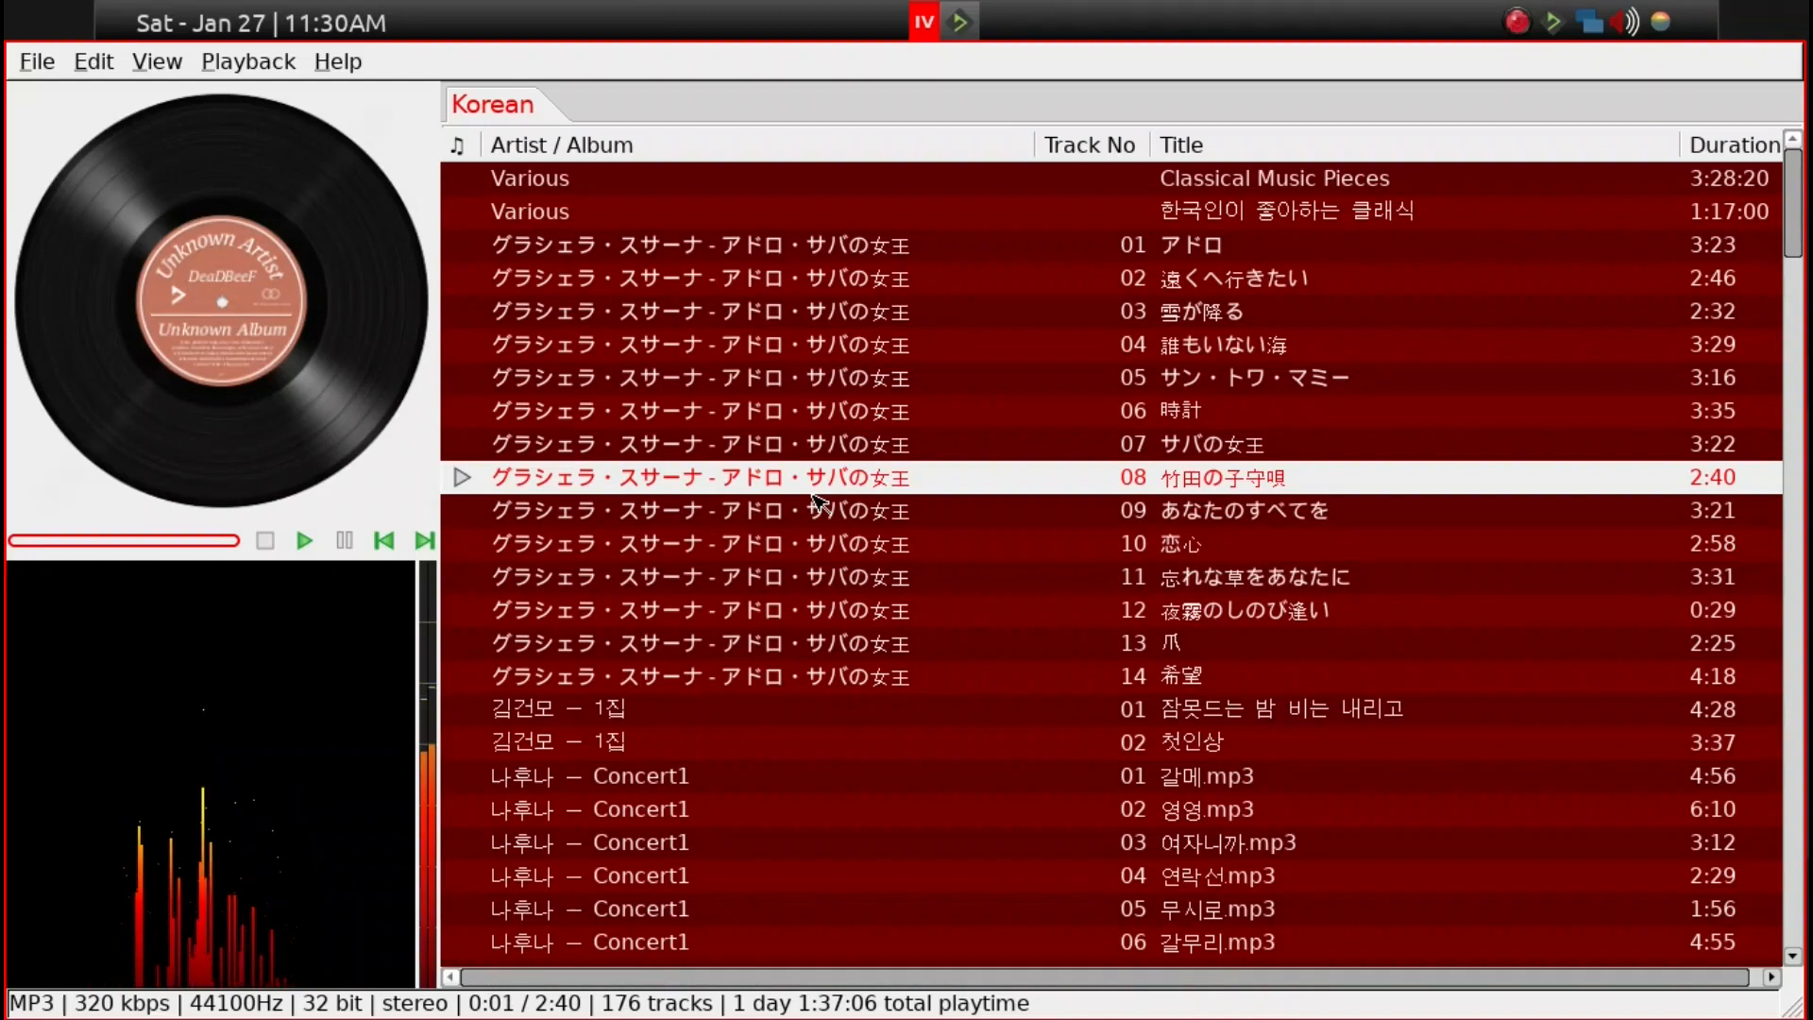
key(space)
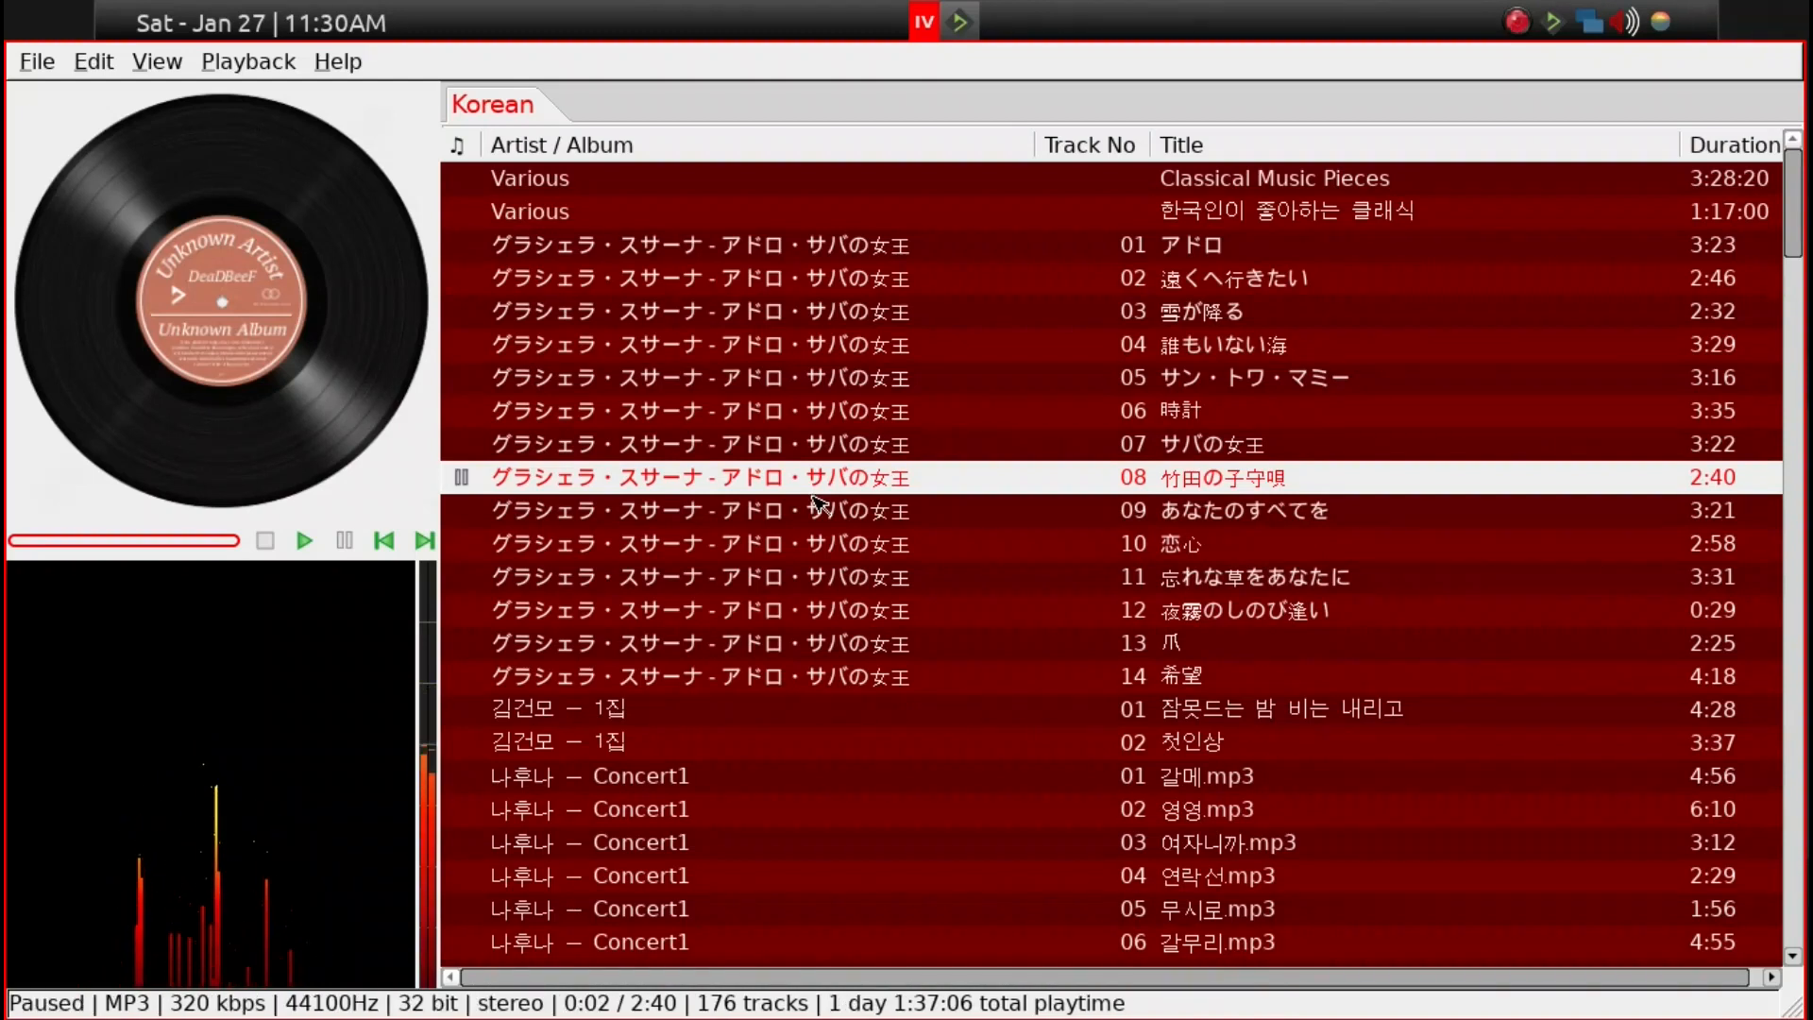
key(space)
key(n)
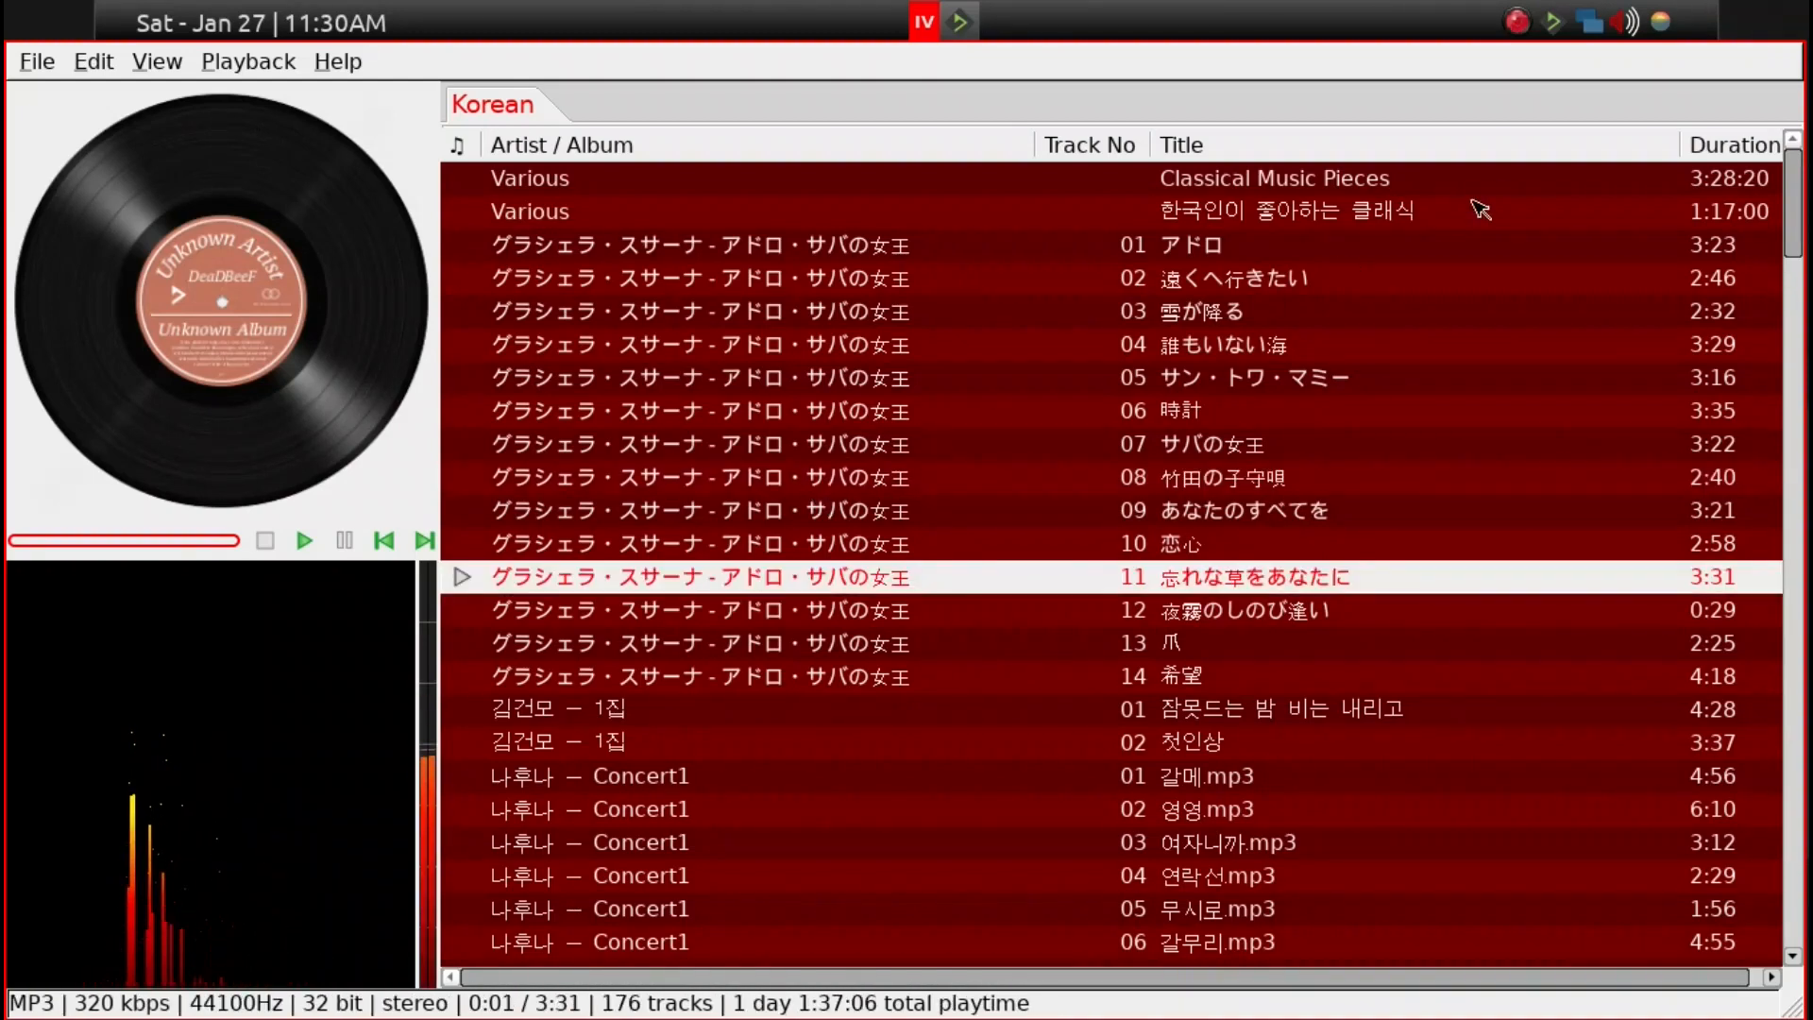
key(ctrl+q)
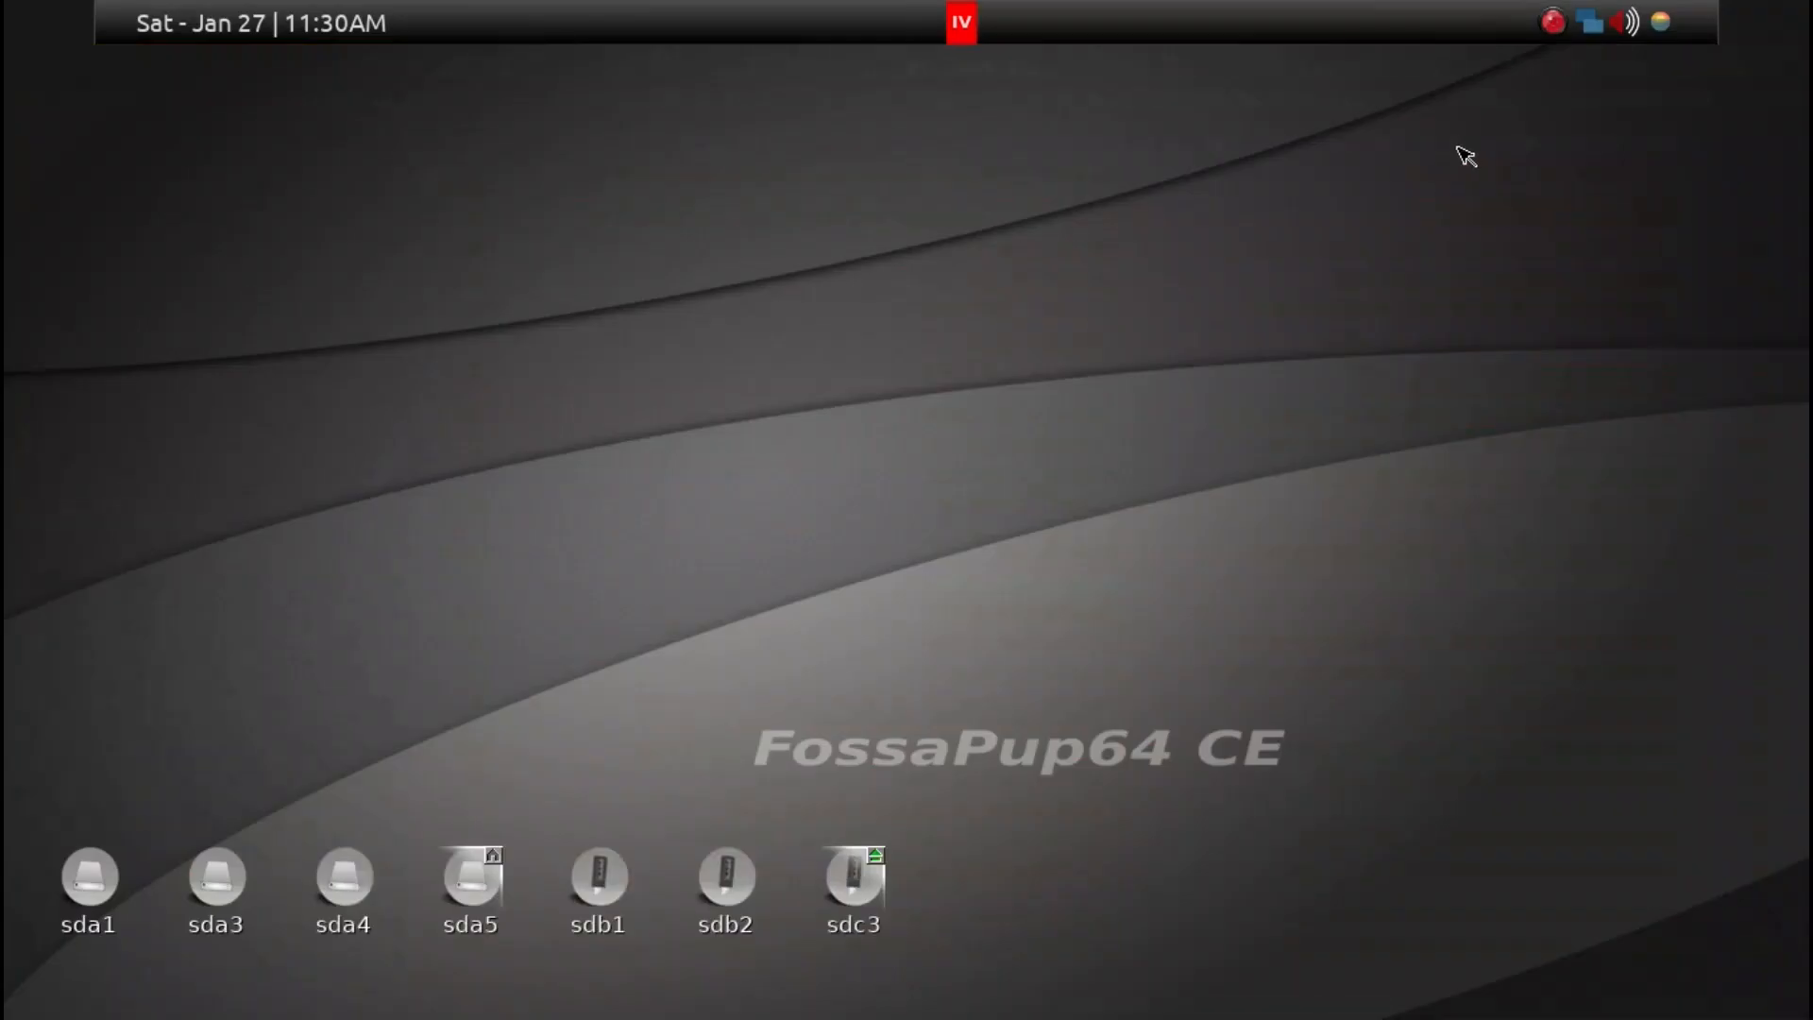